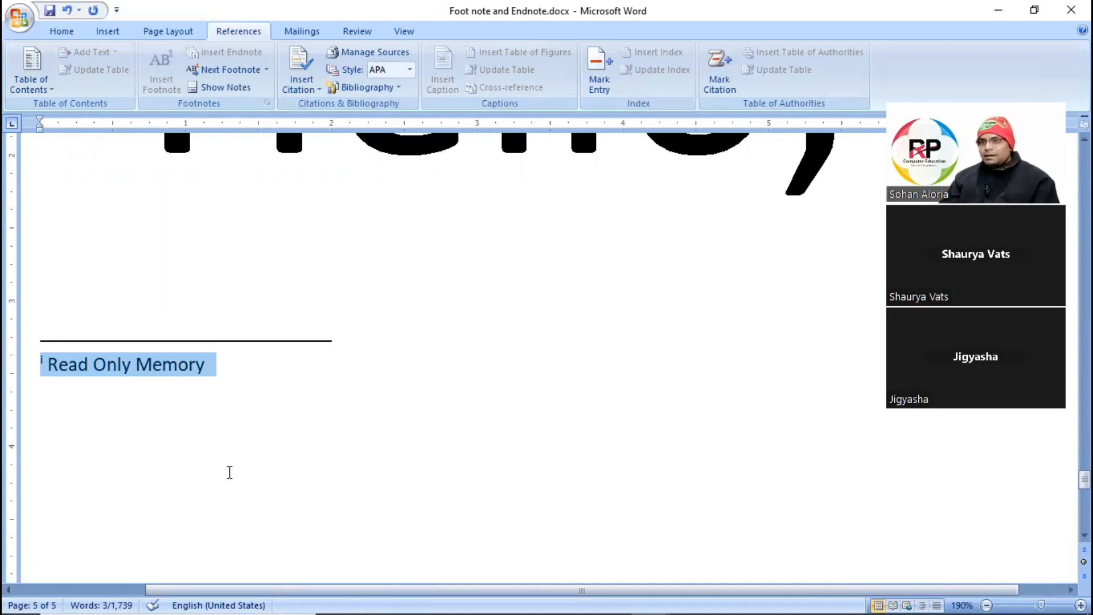
# Examine the endnote at the document's end and the note reference marks after PC, RAM and ROM on the first page
pyautogui.scroll(1, 229, 471)
pyautogui.scroll(-5, 646, 257)
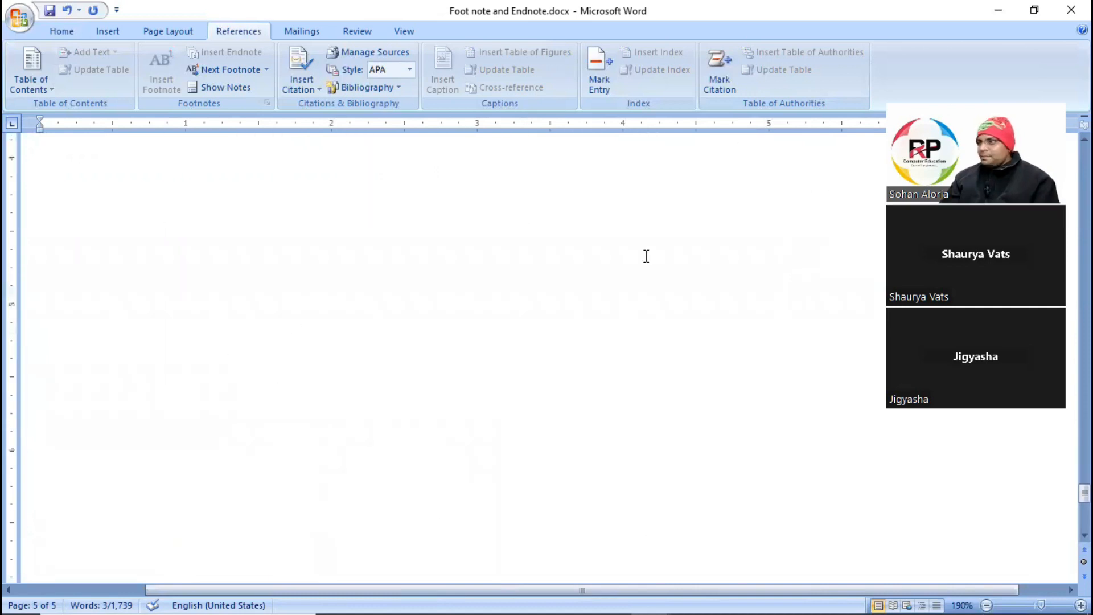
pyautogui.moveTo(1070, 499); pyautogui.dragTo(1069, 151)
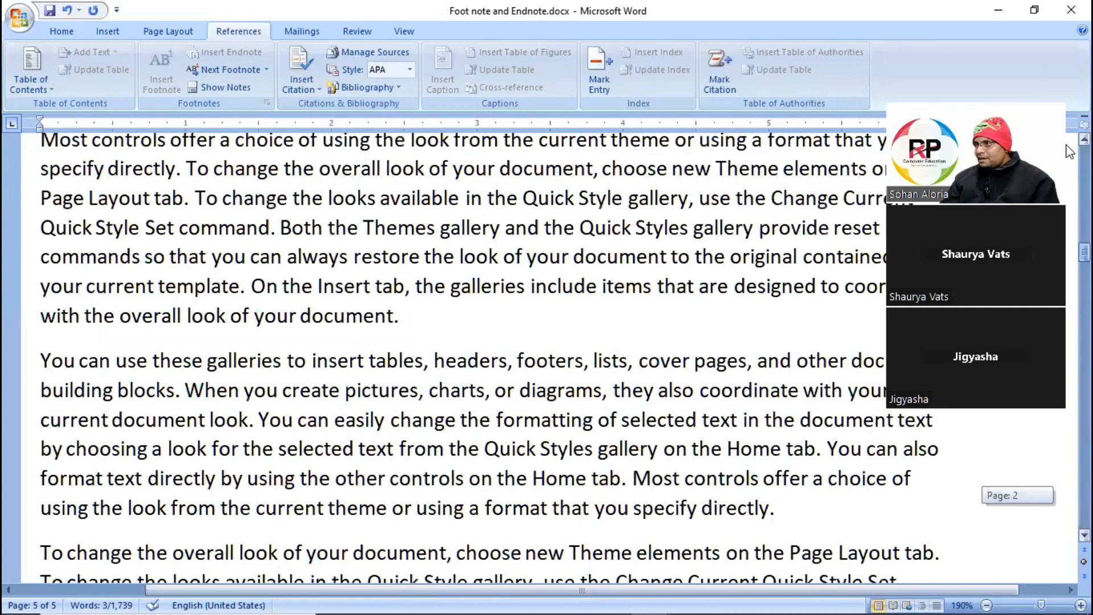
pyautogui.moveTo(766, 209); pyautogui.dragTo(431, 402)
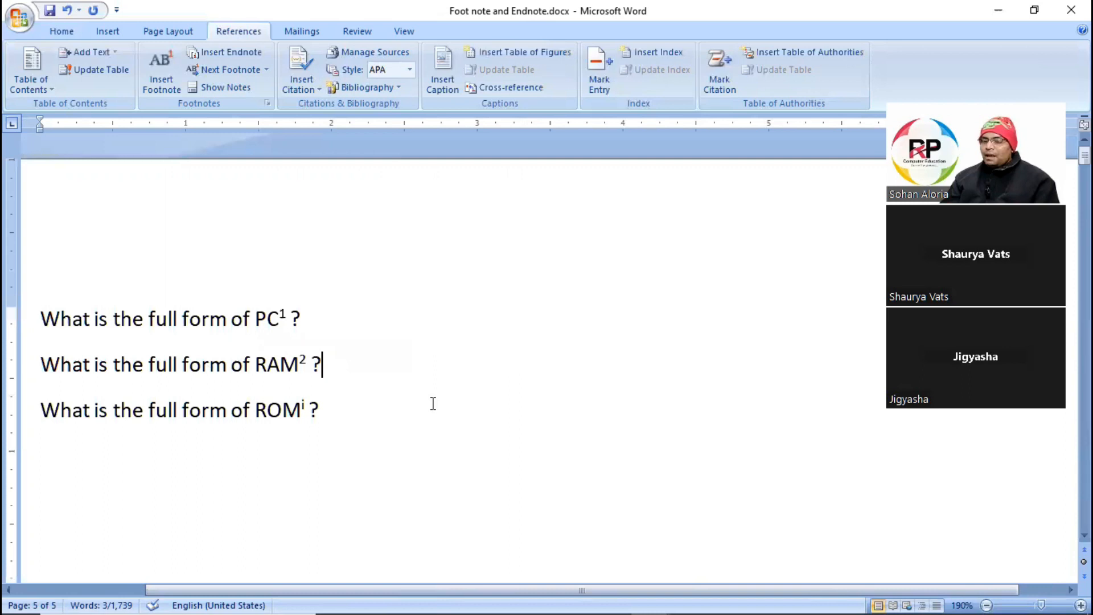
pyautogui.click(341, 387)
pyautogui.click(353, 408)
pyautogui.scroll(-3, 357, 413)
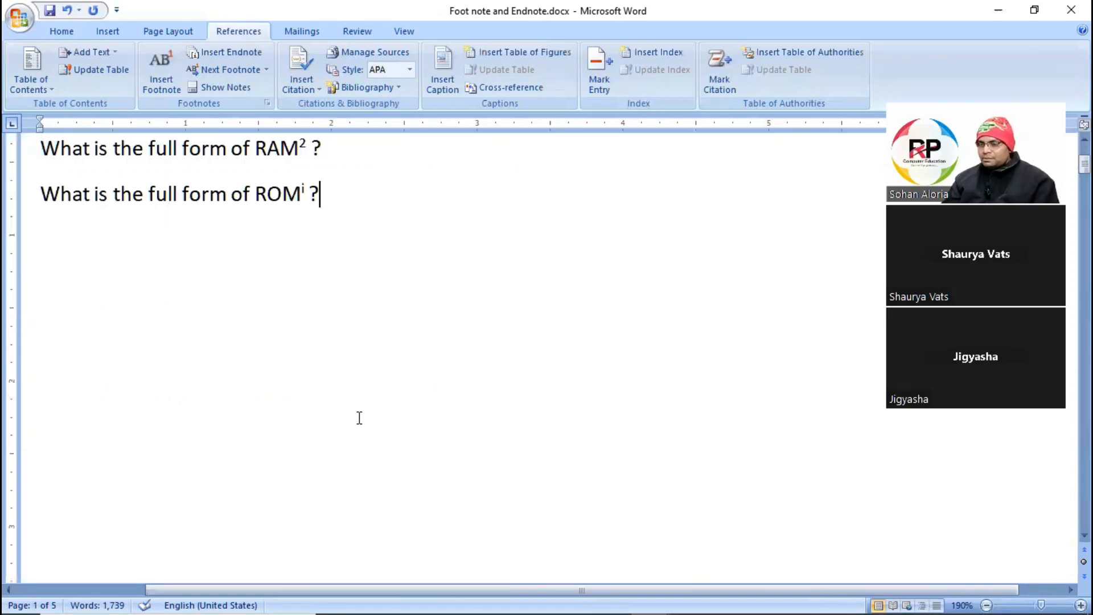
pyautogui.scroll(3, 360, 418)
pyautogui.scroll(-4, 334, 410)
pyautogui.scroll(4, 334, 411)
# Create a new blank document and write the question "What is the full form of PC ?" followed by a new line
pyautogui.hotkey('ctrl', 'n')
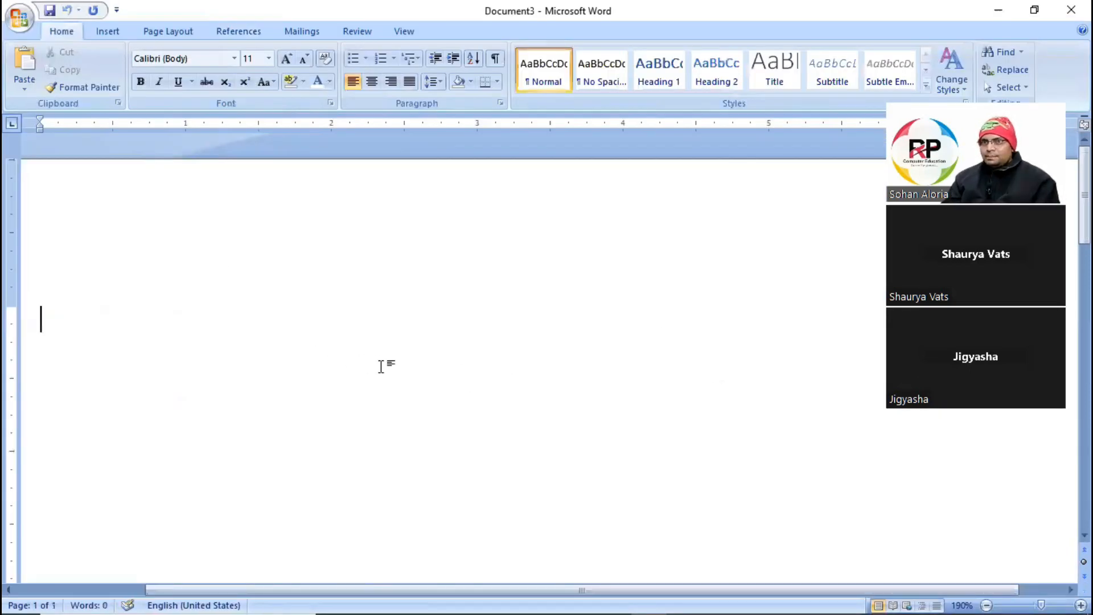
pyautogui.scroll(-4, 447, 376)
pyautogui.scroll(3, 378, 355)
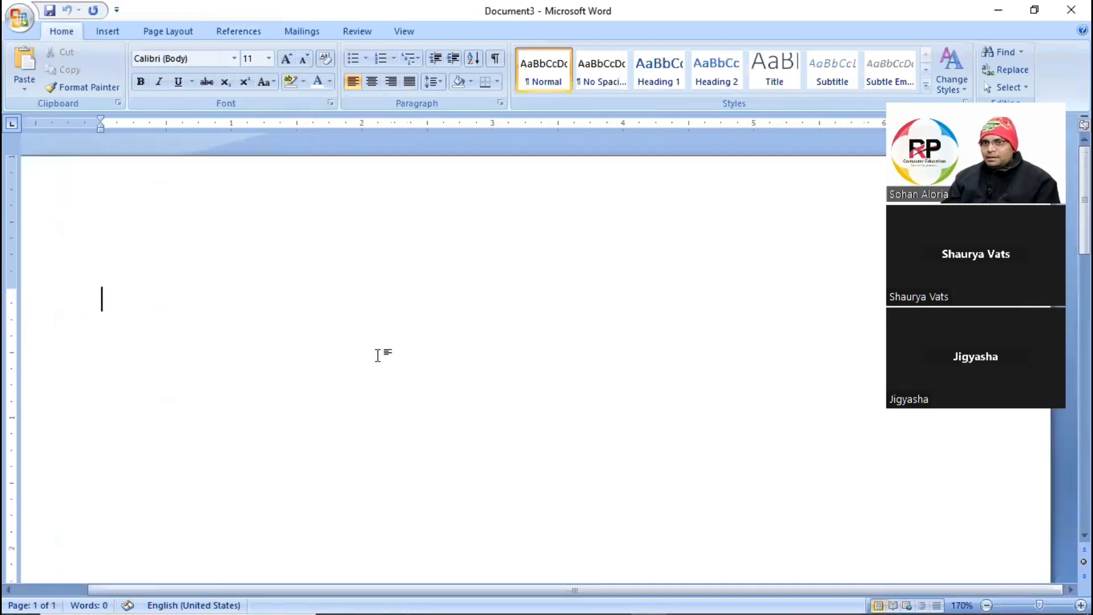
pyautogui.scroll(-2, 375, 355)
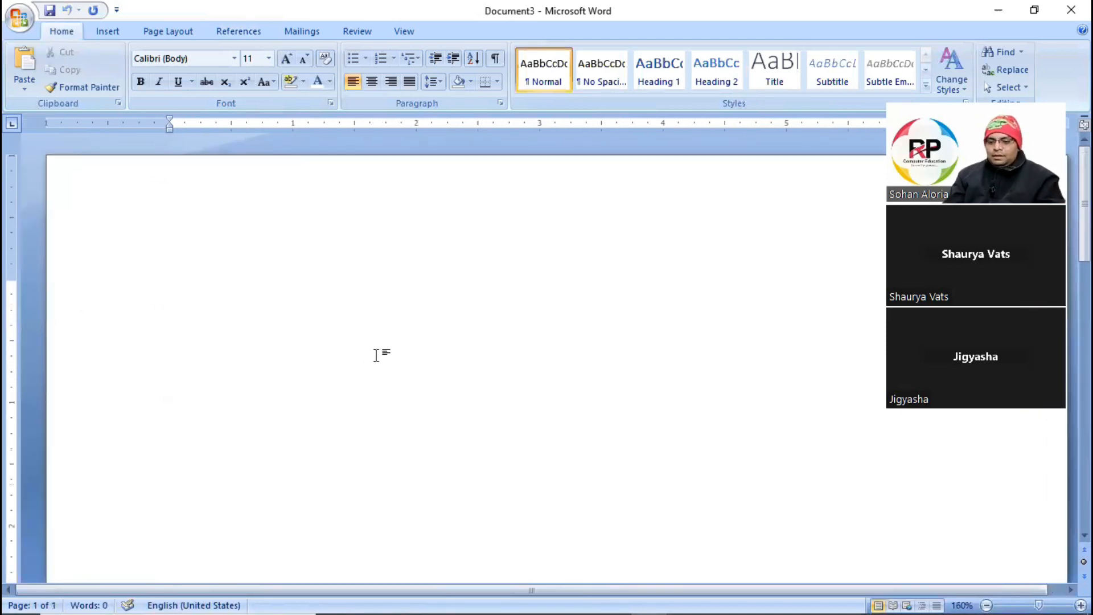
pyautogui.write('What is th')
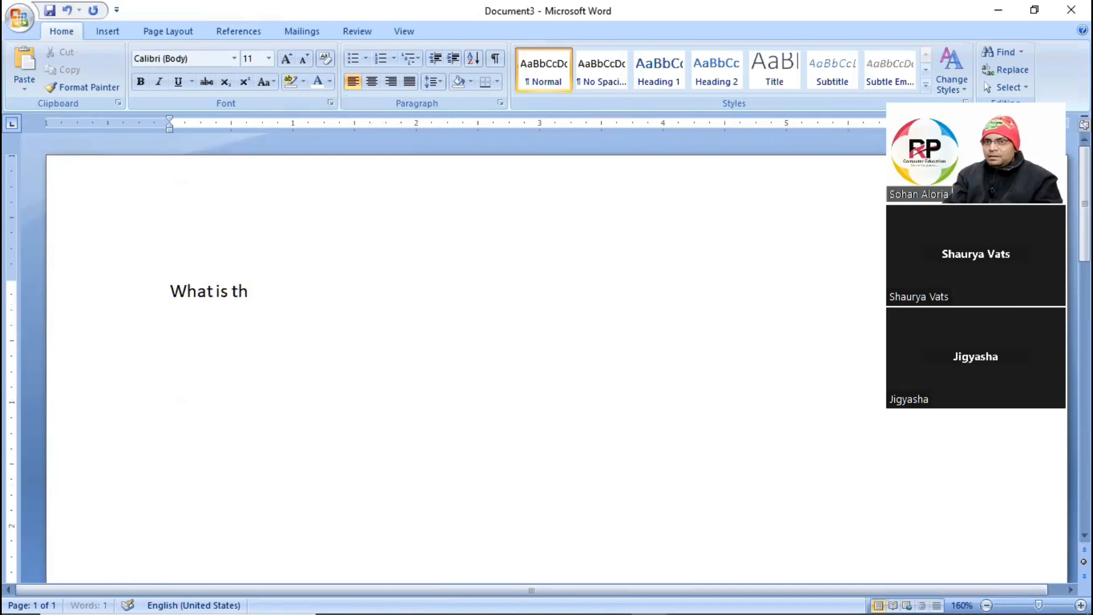
pyautogui.write('e full form of')
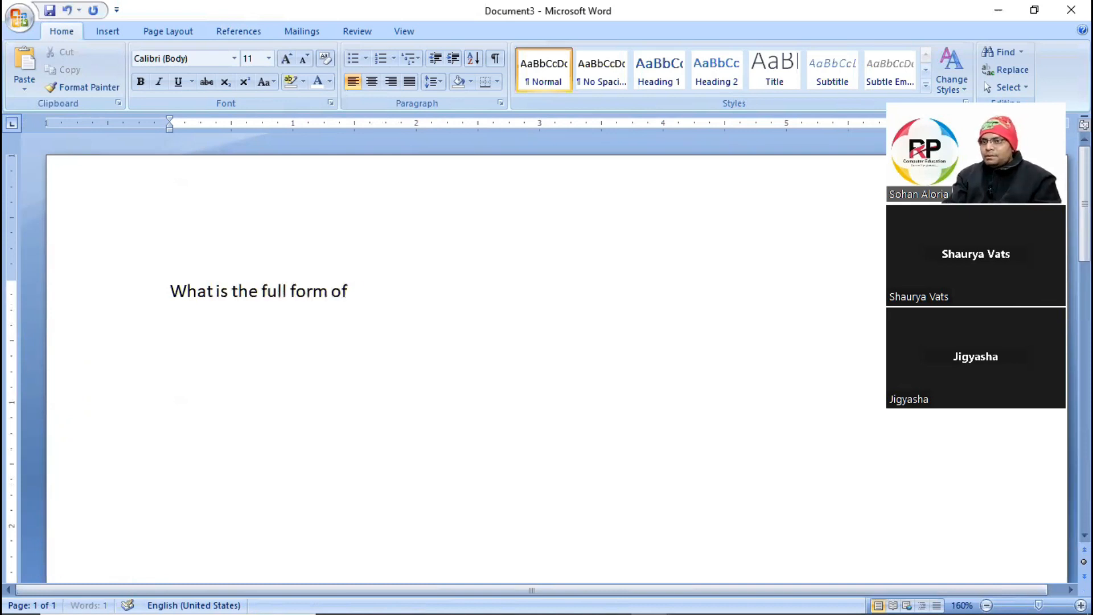
pyautogui.write(' PC ?')
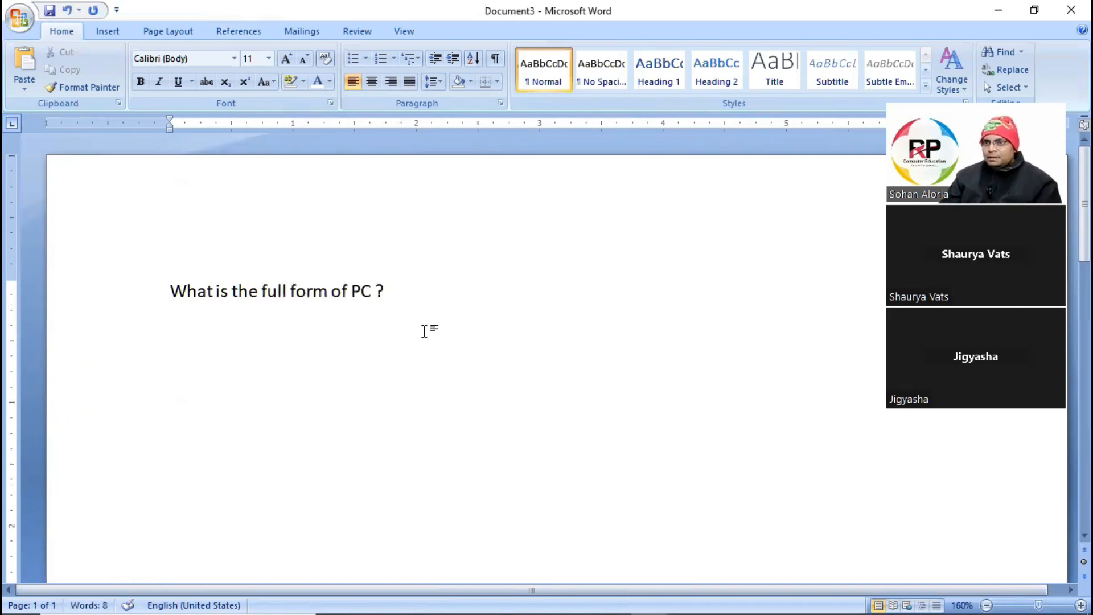
pyautogui.press('Return')
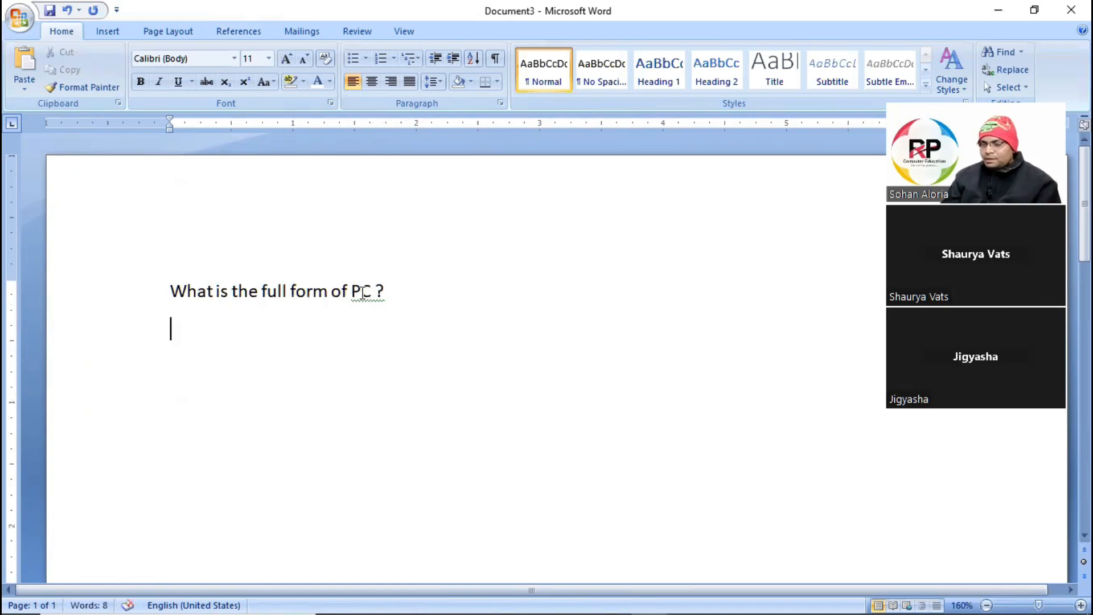
# Insert a page break on the empty line below the question to add a second page
pyautogui.click(360, 292)
pyautogui.moveTo(369, 289); pyautogui.dragTo(347, 301)
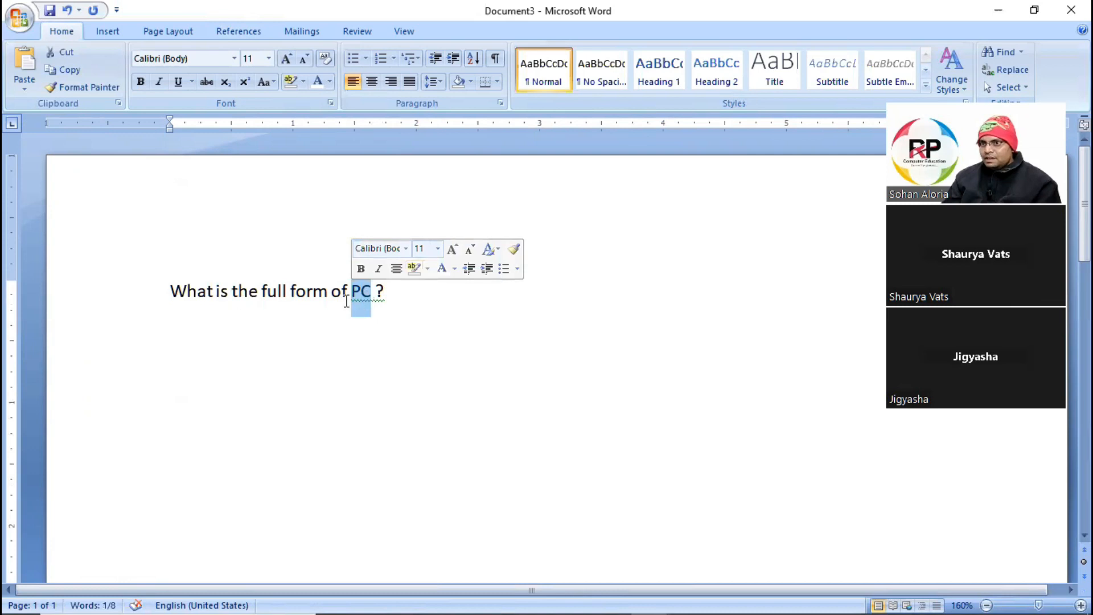
pyautogui.click(430, 323)
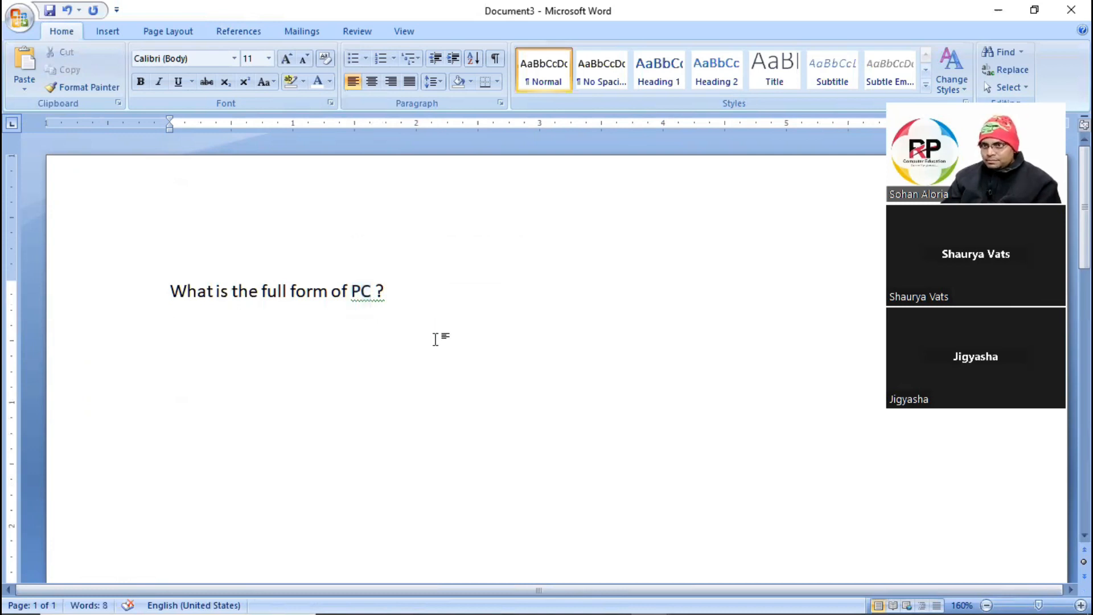
pyautogui.scroll(-12, 436, 340)
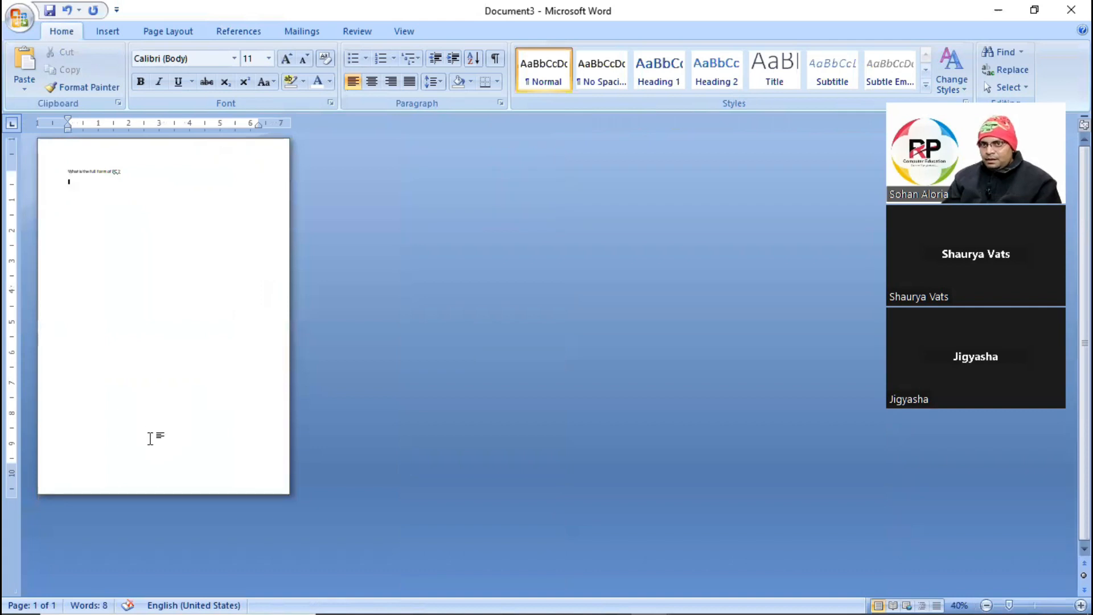
pyautogui.hotkey('ctrl', 'Return')
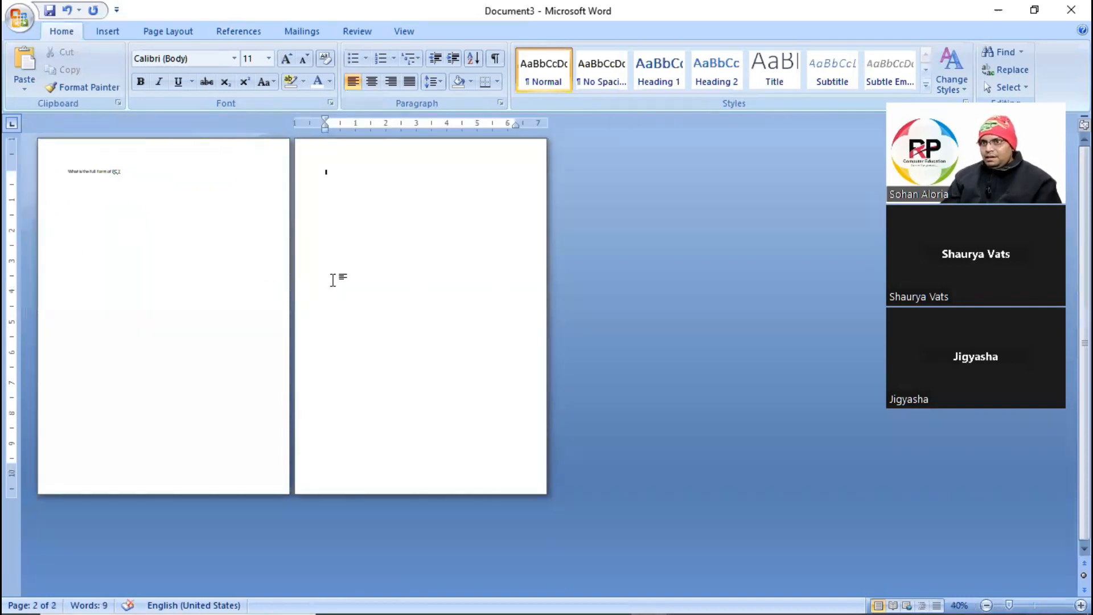
# Insert a footnote on the word PC in the first-page question with the text "Personal Computer"
pyautogui.keyDown('ctrl'); pyautogui.scroll(8, 264, 315); pyautogui.keyUp('ctrl')
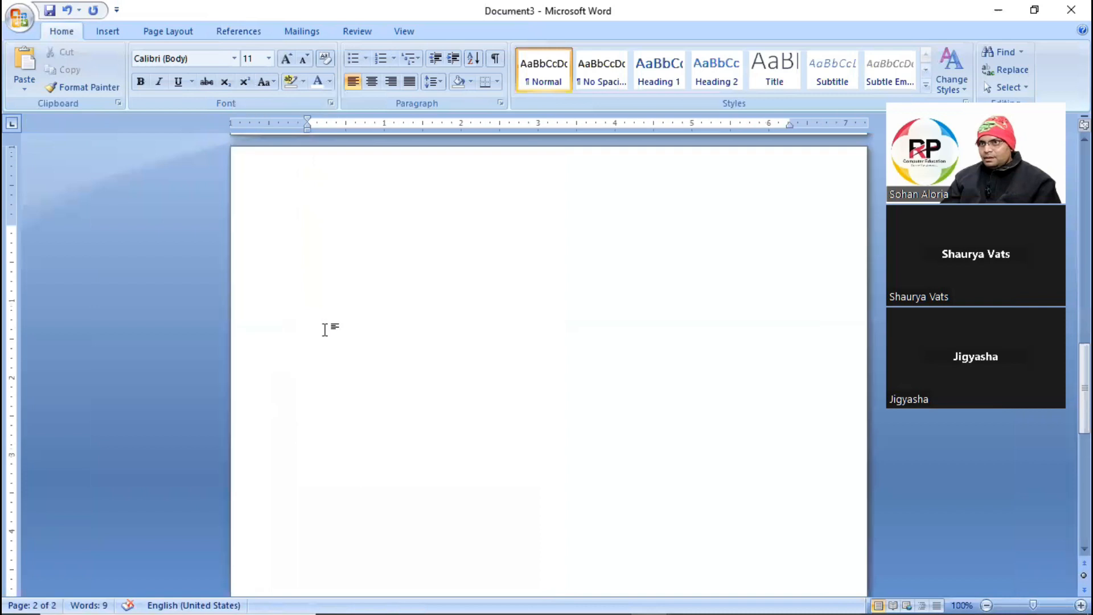
pyautogui.scroll(10, 461, 381)
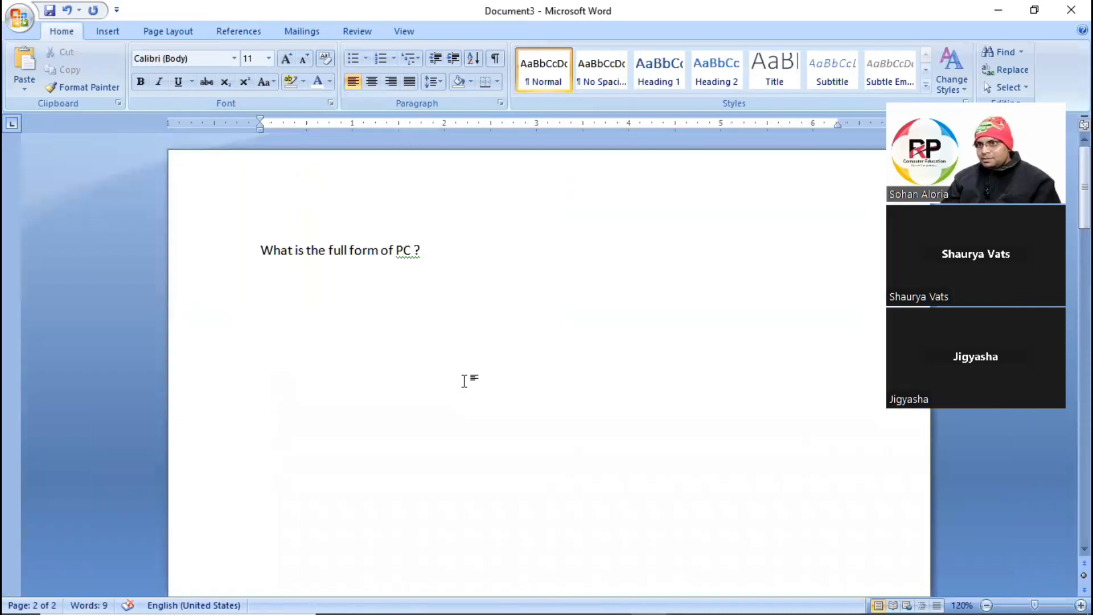
pyautogui.scroll(-10, 435, 398)
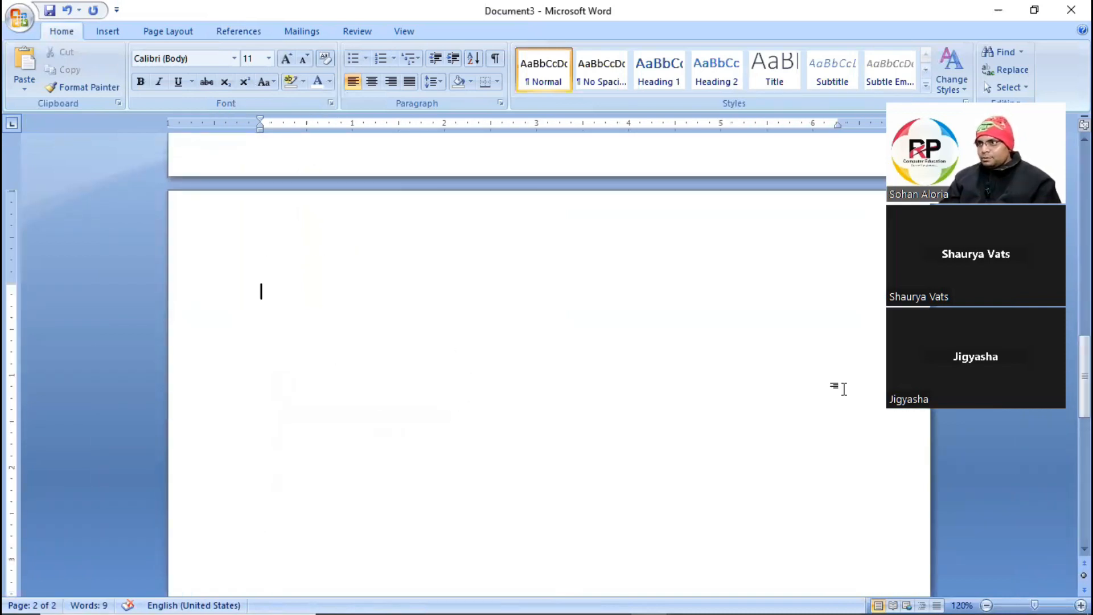
pyautogui.scroll(10, 539, 382)
pyautogui.click(422, 249)
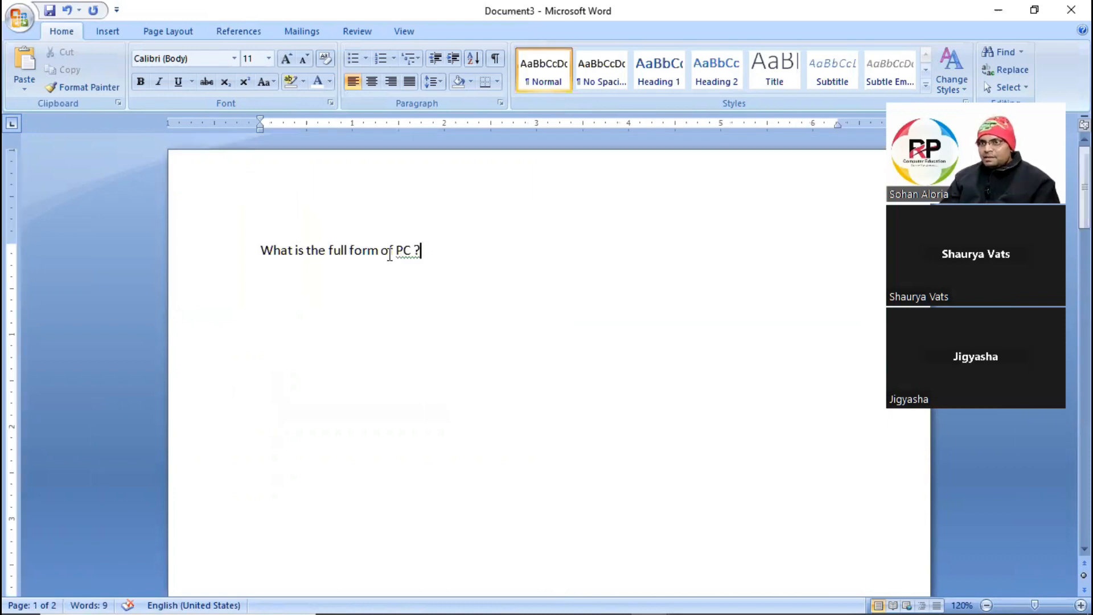
pyautogui.scroll(4, 420, 257)
pyautogui.scroll(4, 378, 293)
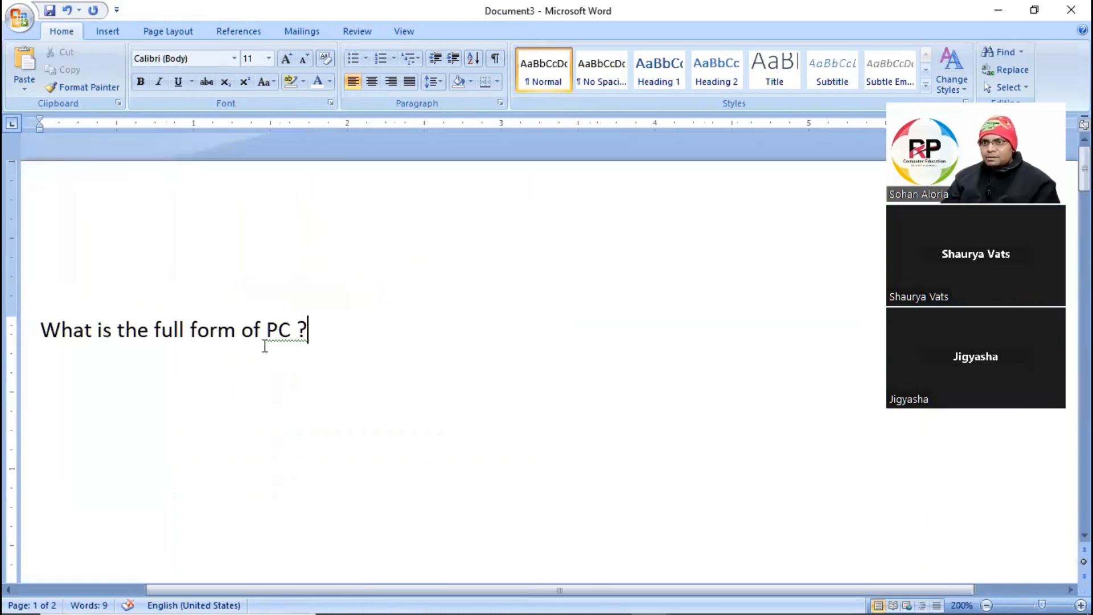
pyautogui.moveTo(295, 328); pyautogui.dragTo(268, 330)
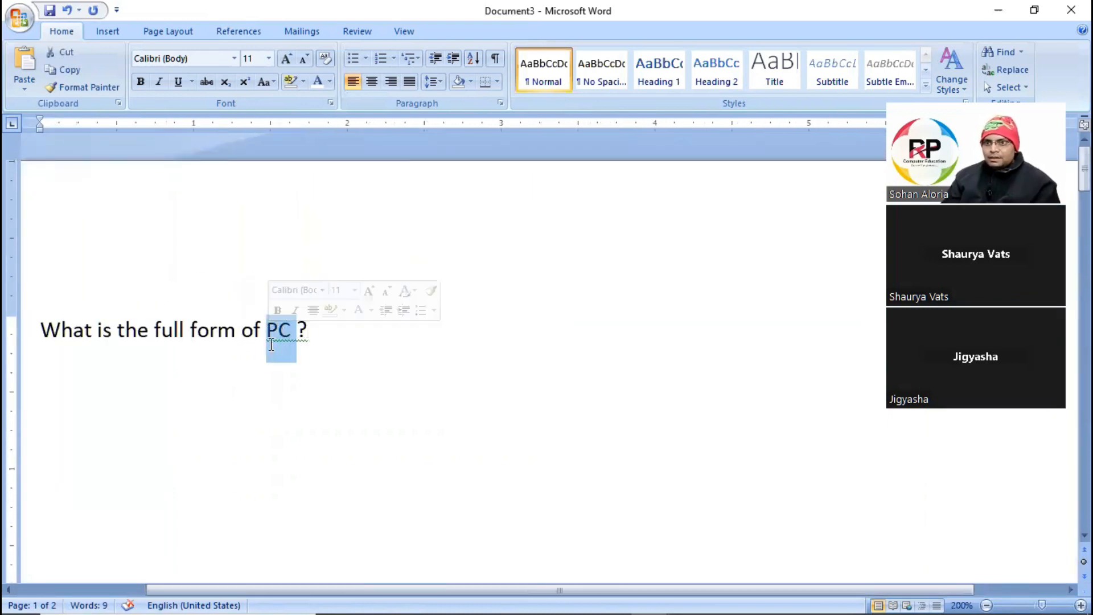
pyautogui.scroll(7, 302, 365)
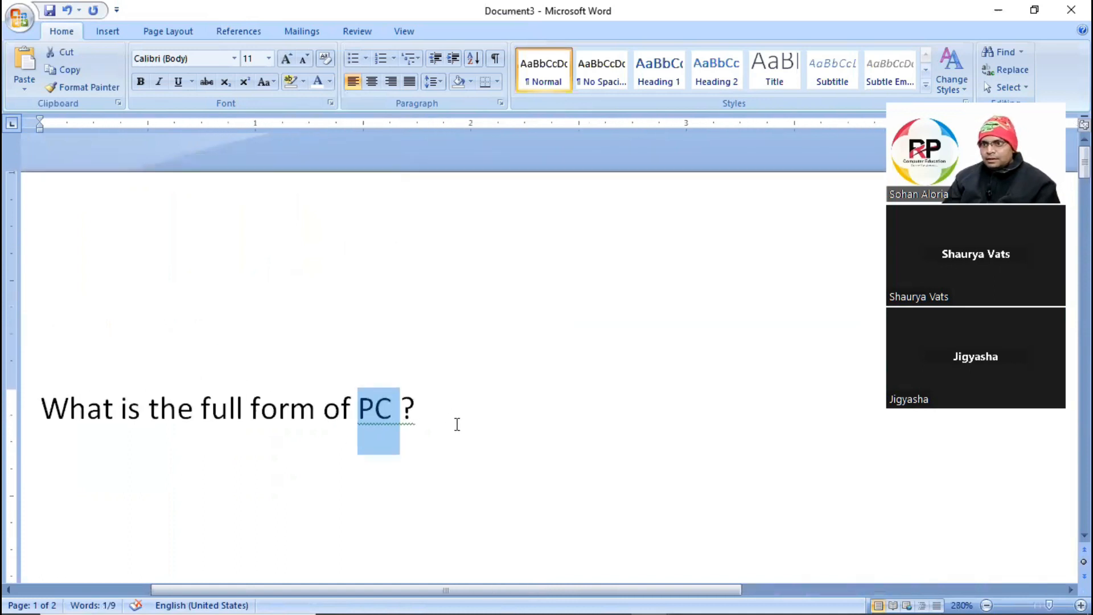
pyautogui.scroll(-3, 454, 424)
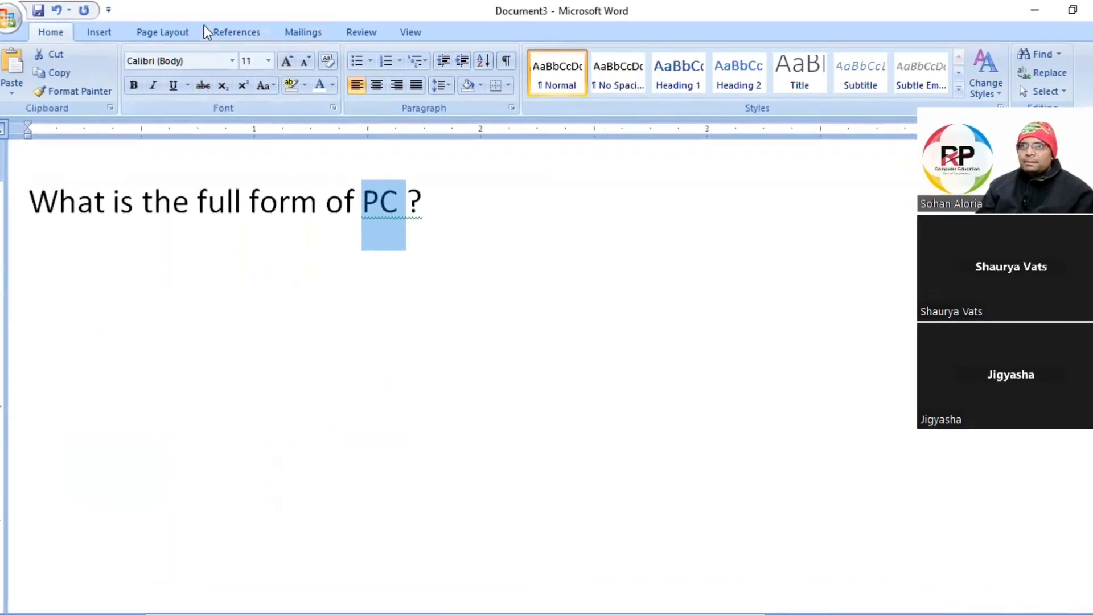
pyautogui.click(238, 33)
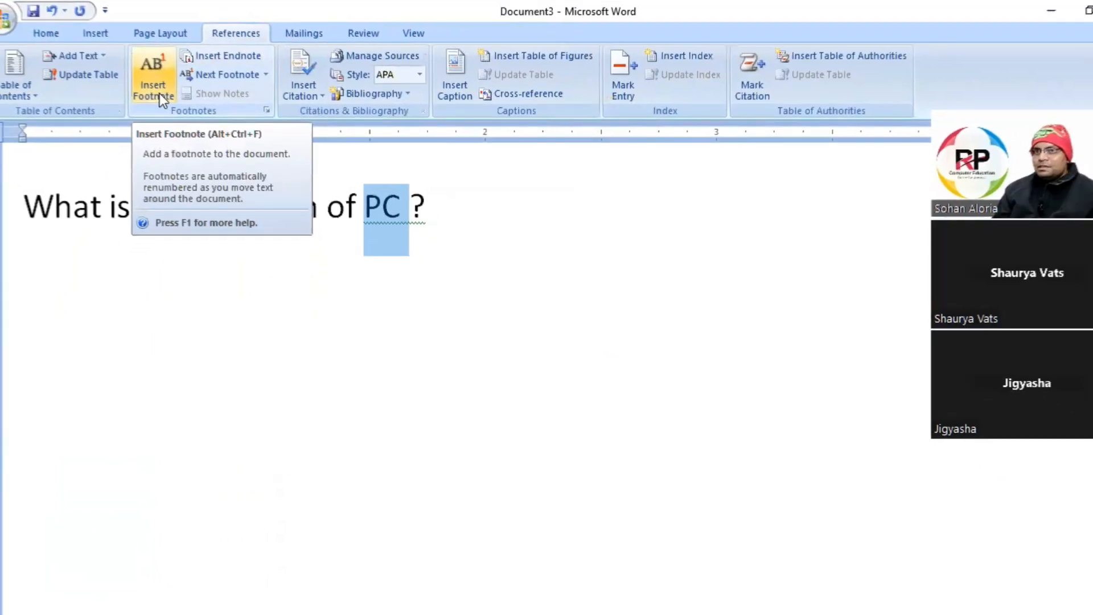
pyautogui.click(159, 93)
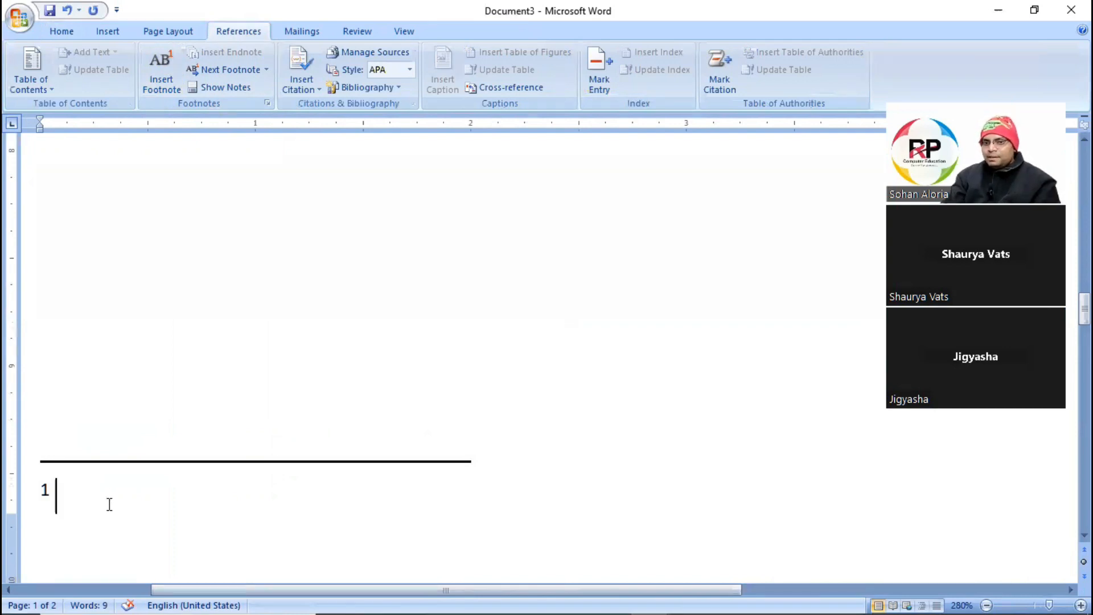
pyautogui.write('Personal Computer')
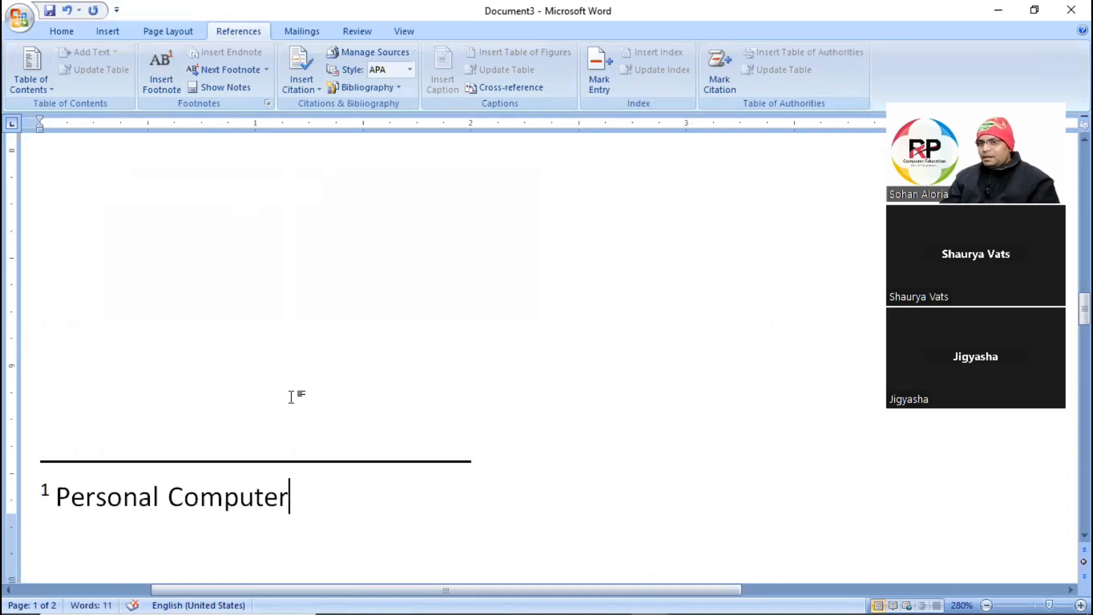
pyautogui.click(292, 358)
# Examine where the footnote mark beside PC and its note text sit on page 1, compared with page 2
pyautogui.scroll(2, 291, 358)
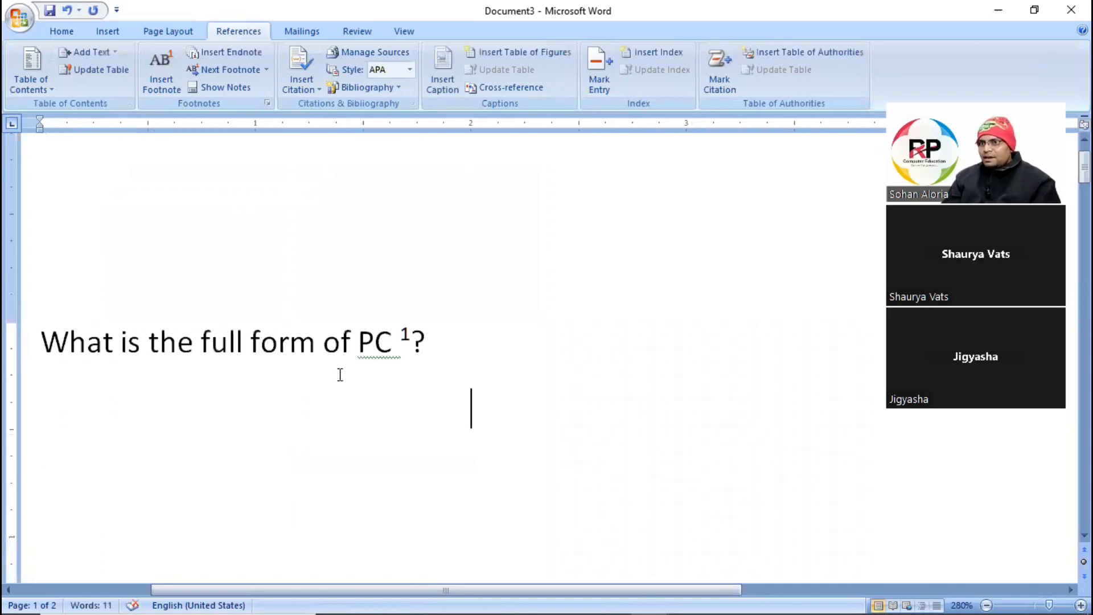
pyautogui.scroll(-3, 340, 375)
pyautogui.scroll(-4, 341, 389)
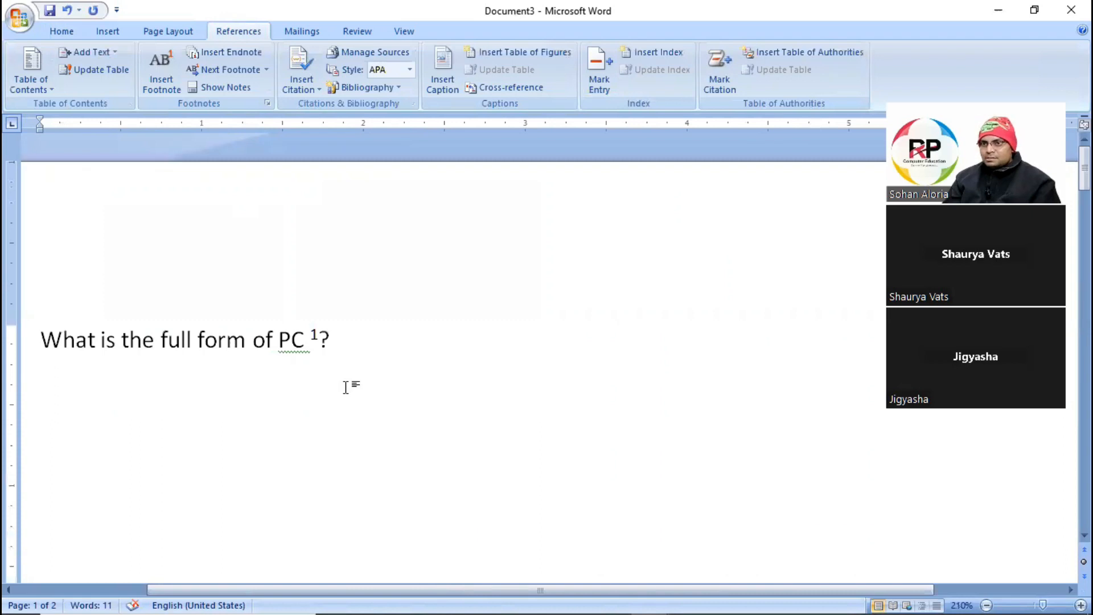
pyautogui.scroll(-4, 344, 386)
pyautogui.scroll(-10, 345, 387)
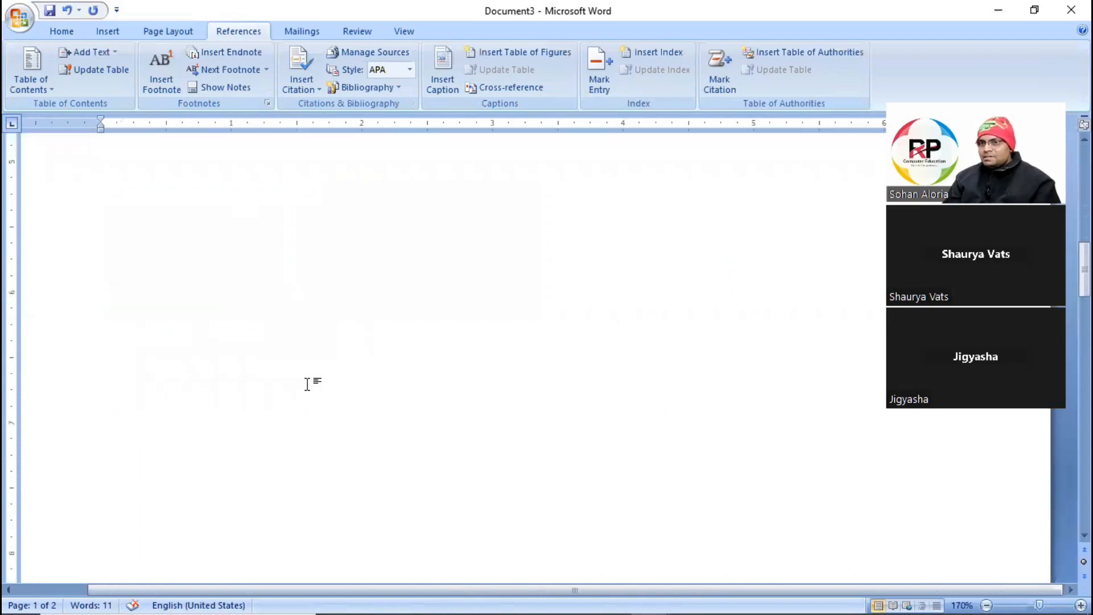
pyautogui.scroll(-15, 317, 387)
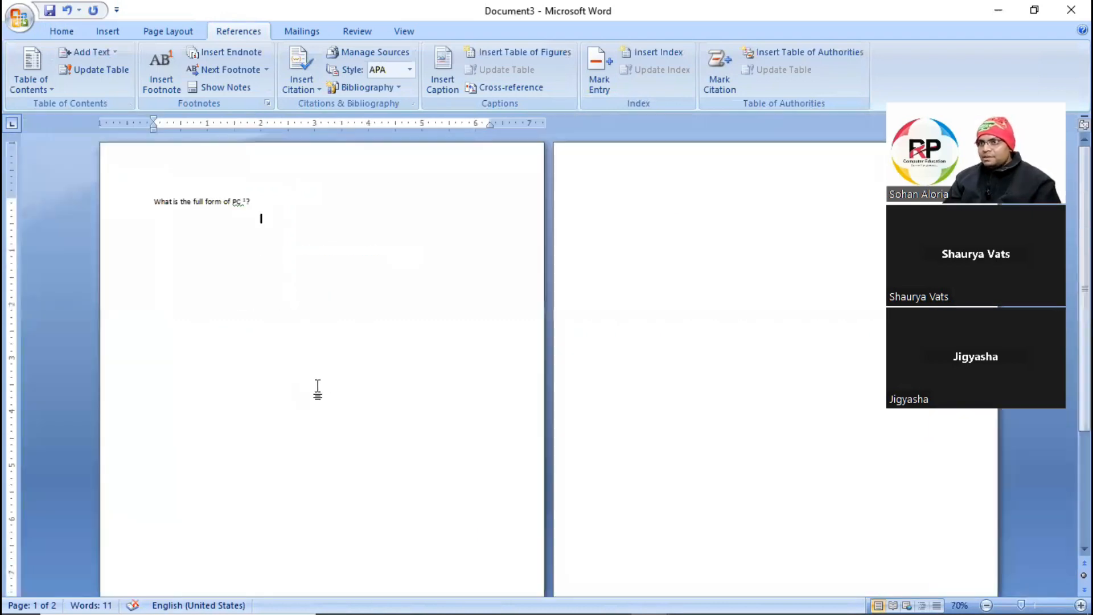
pyautogui.scroll(2, 101, 308)
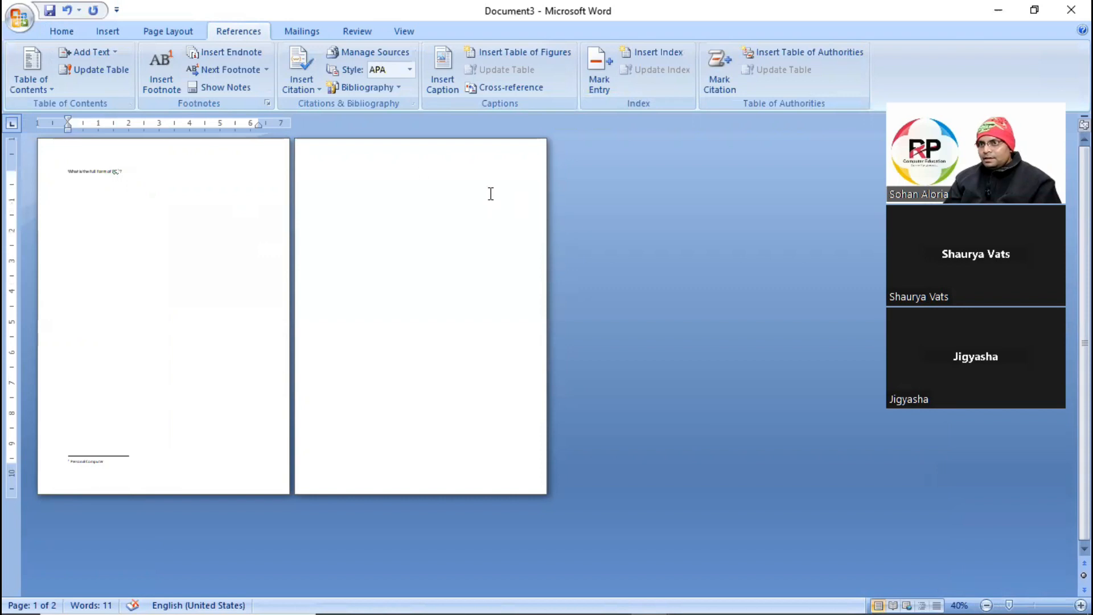
pyautogui.click(422, 174)
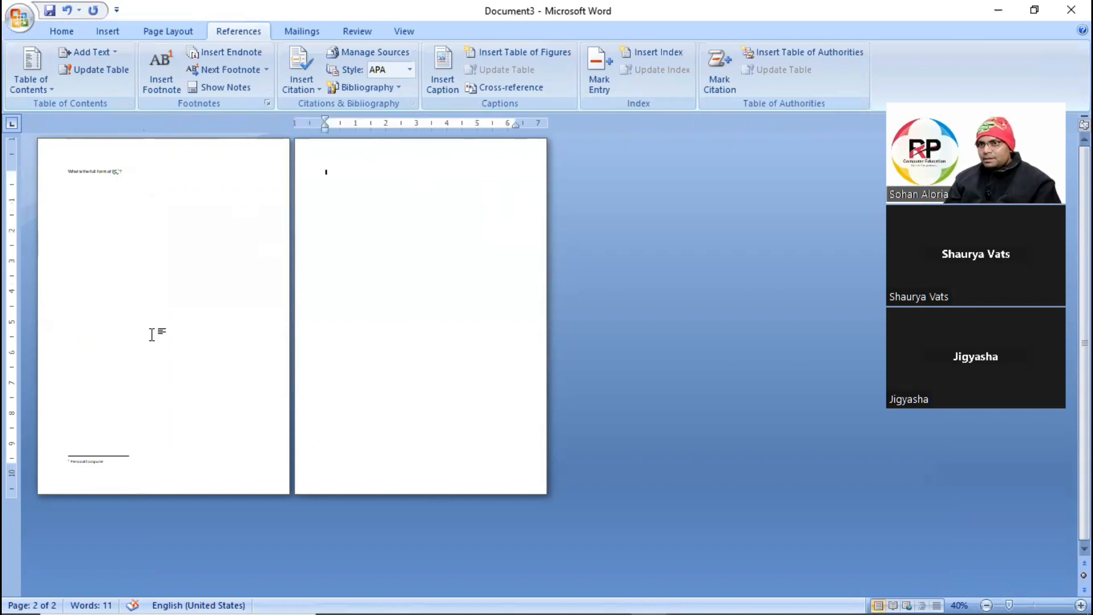
pyautogui.scroll(9, 122, 330)
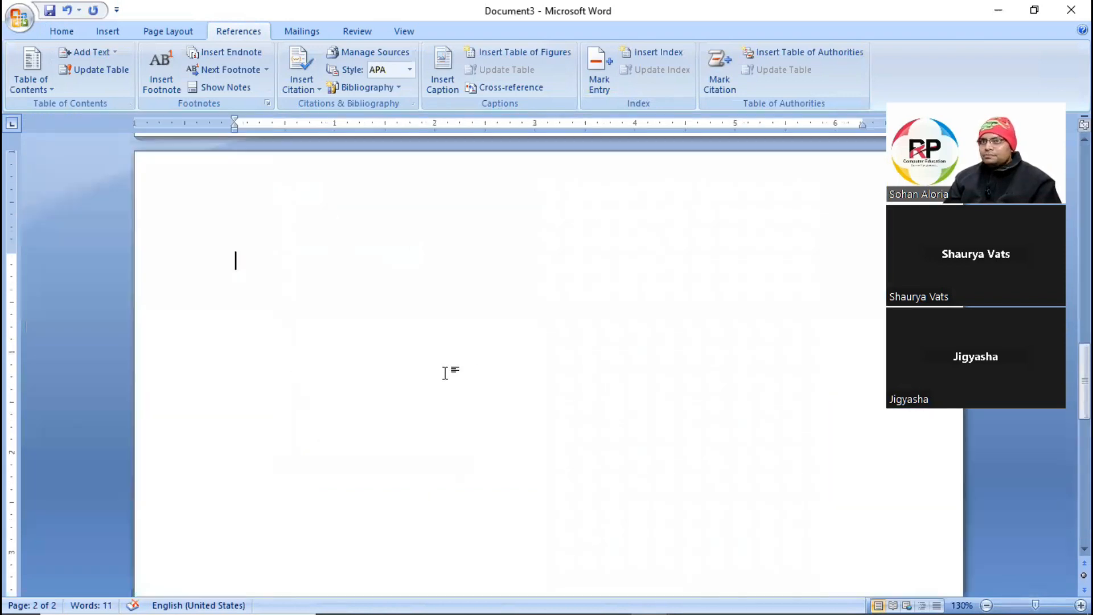
pyautogui.scroll(4, 288, 342)
pyautogui.scroll(5, 203, 354)
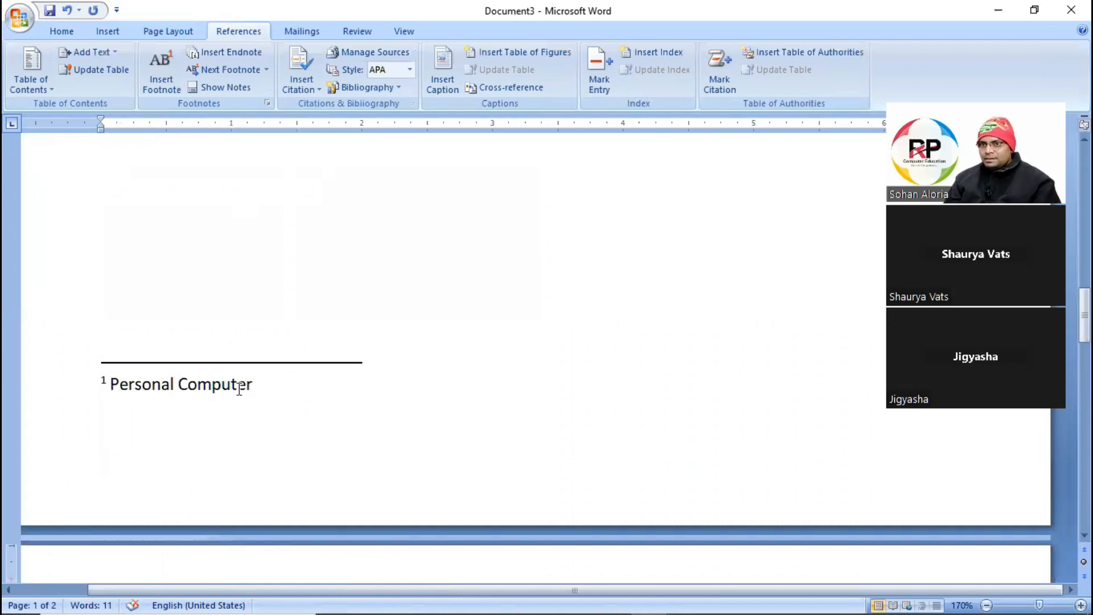
pyautogui.scroll(2, 239, 390)
pyautogui.scroll(-8, 261, 394)
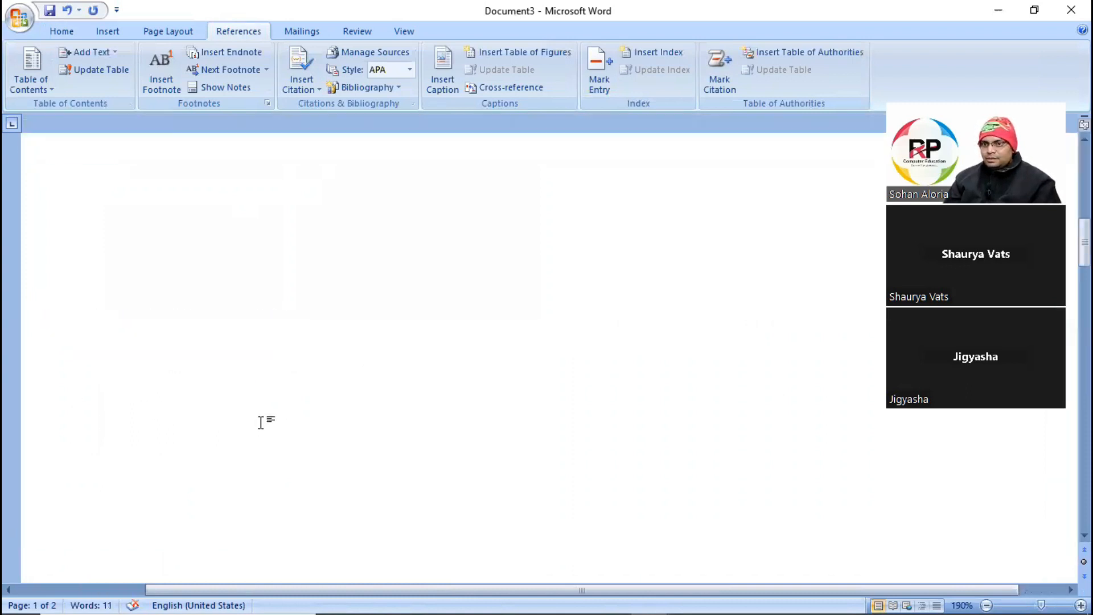
# Compare the two pages side by side, then inspect the Personal Computer note and its reference mark up close
pyautogui.scroll(-11, 301, 370)
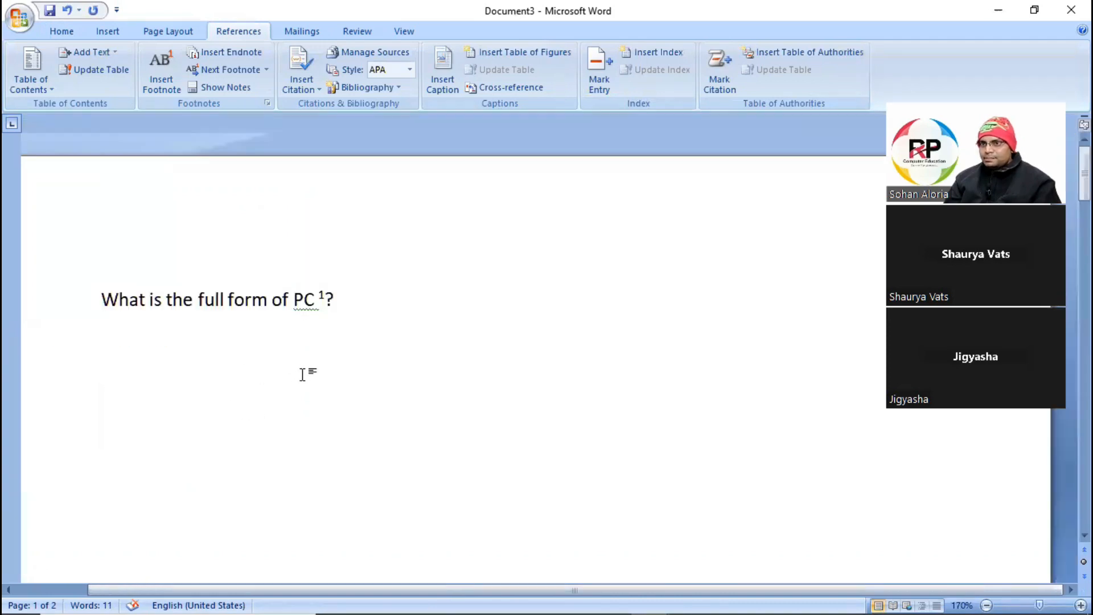
pyautogui.scroll(-3, 257, 377)
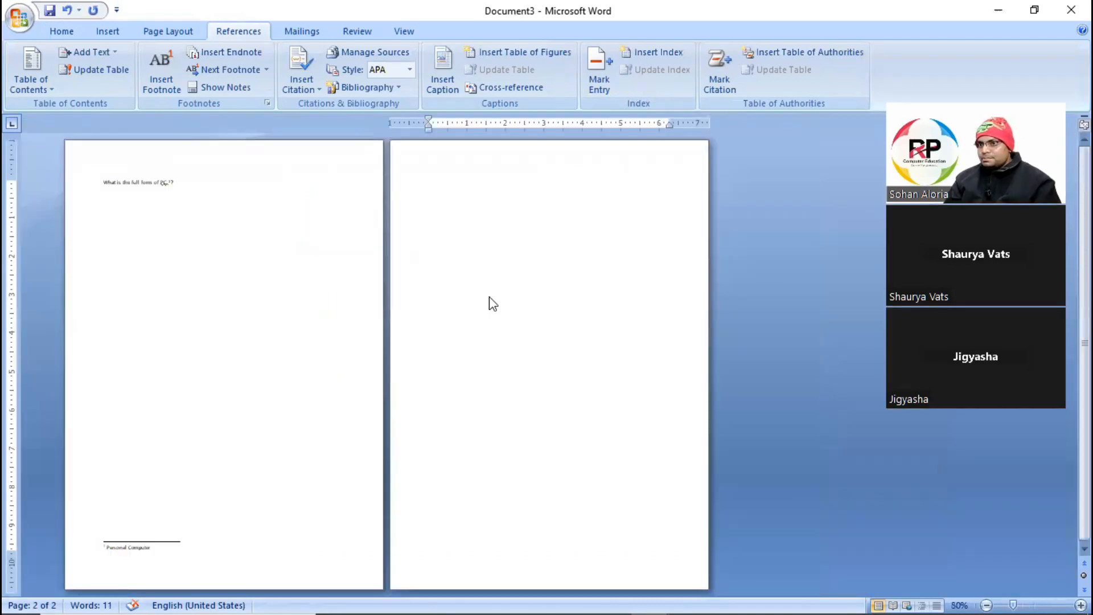
pyautogui.scroll(-2, 490, 302)
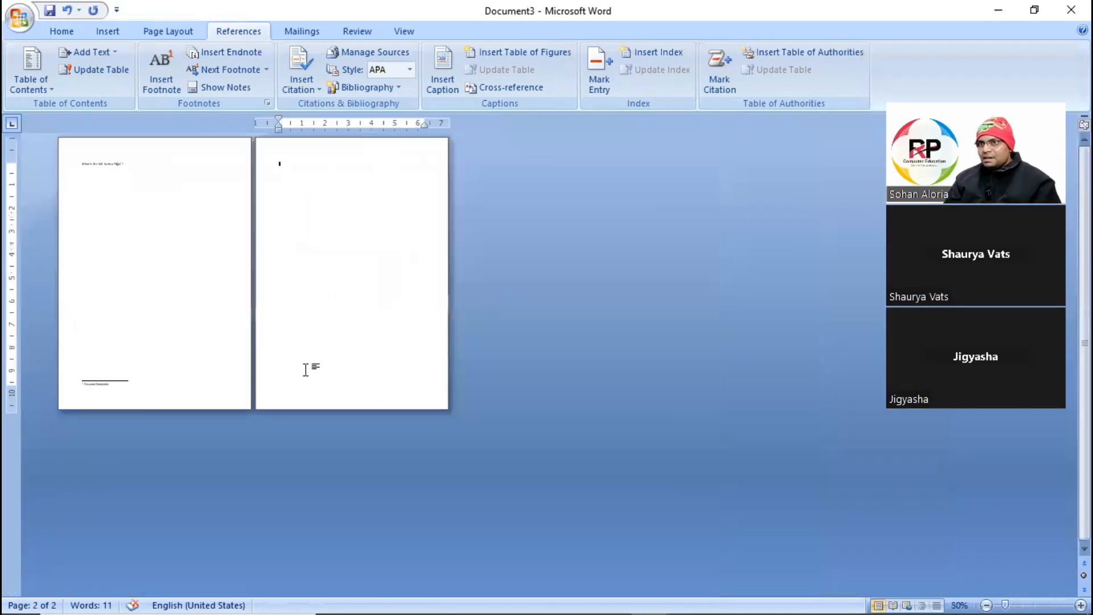
pyautogui.click(100, 386)
pyautogui.scroll(20, 108, 299)
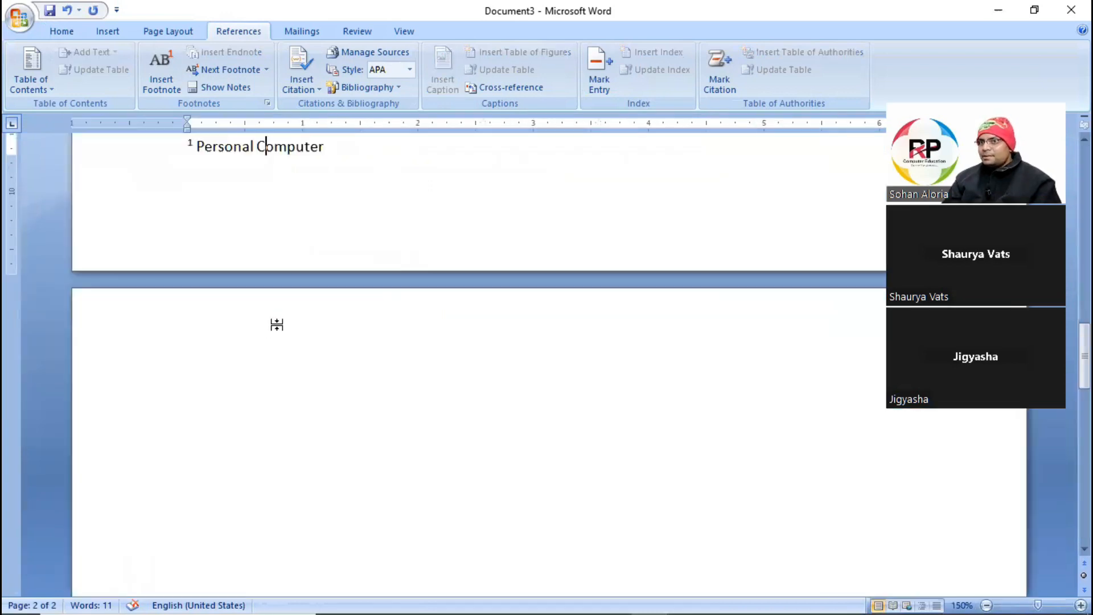
pyautogui.scroll(20, 256, 283)
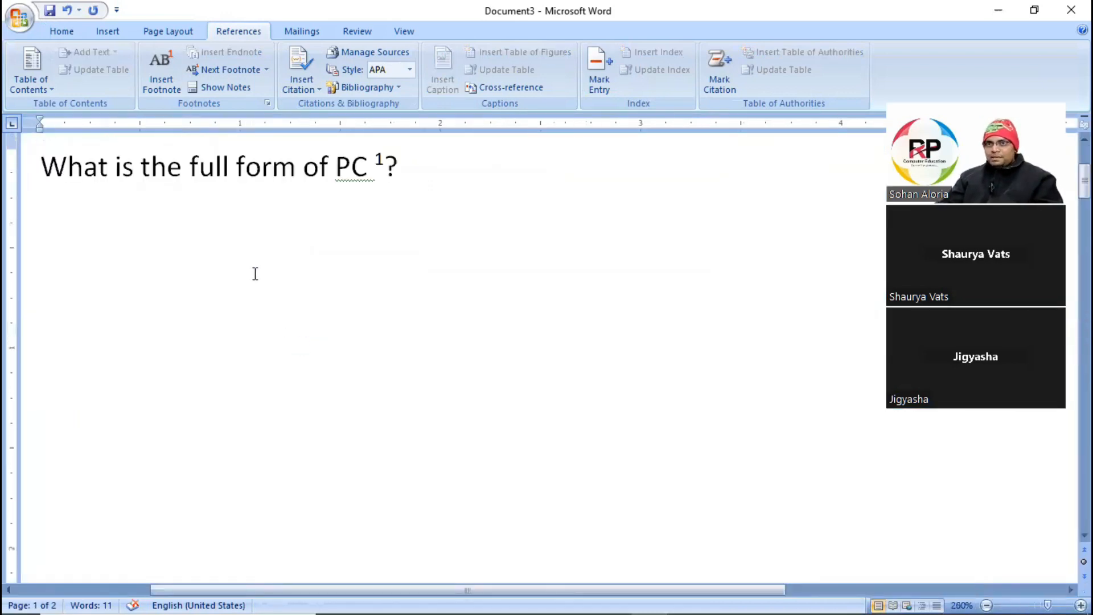
# Write a second question, "What is the full form of RAM?", on a new line below the PC question
pyautogui.click(426, 412)
pyautogui.scroll(-1, 424, 418)
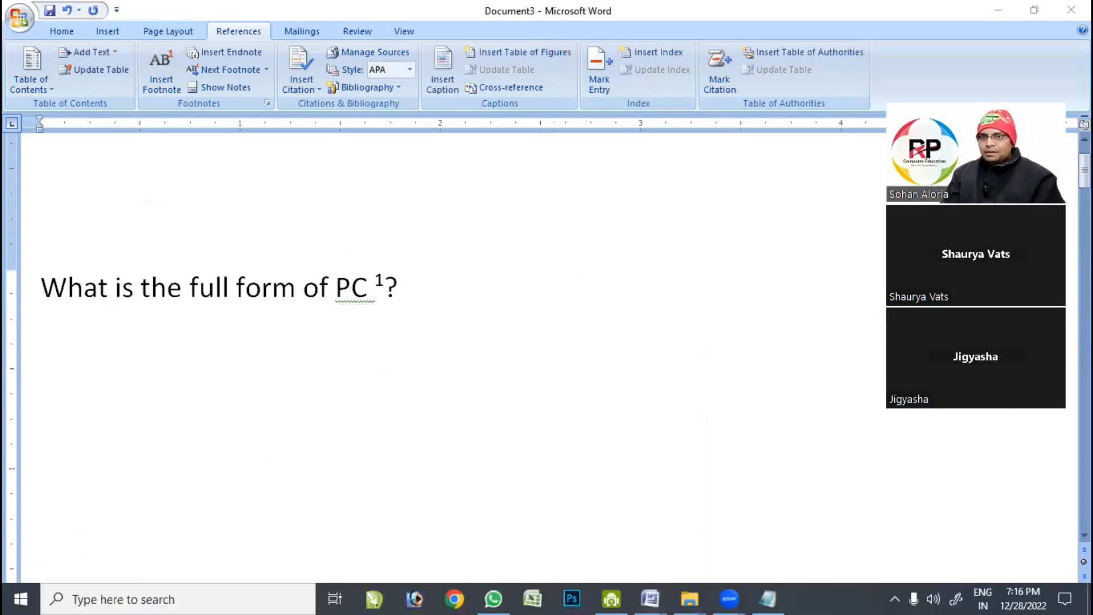
pyautogui.press('Return')
pyautogui.write('What is ')
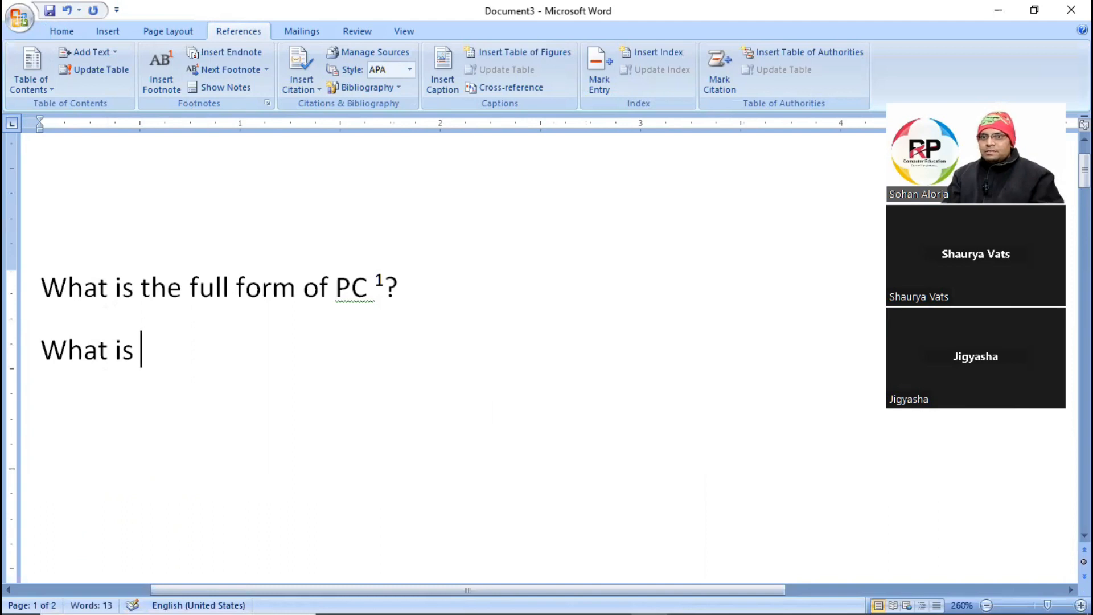
pyautogui.write('the full form ')
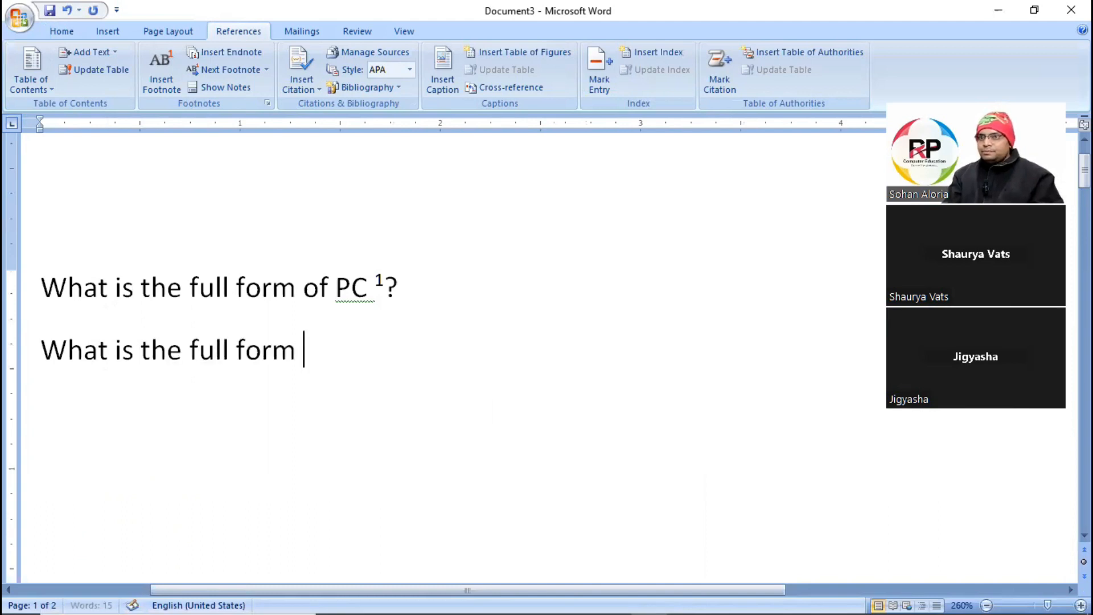
pyautogui.write('of RAM')
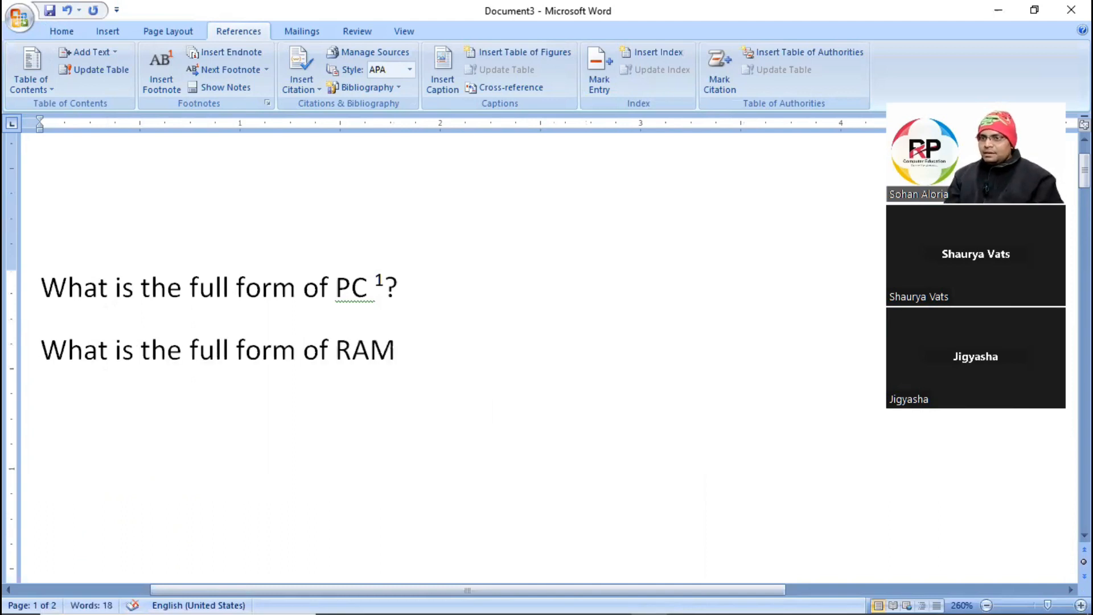
pyautogui.write('?')
# Insert a footnote on the word RAM in the second question with the text "Random Access Memory"
pyautogui.hotkey('ctrl', 'shift', 'Left')
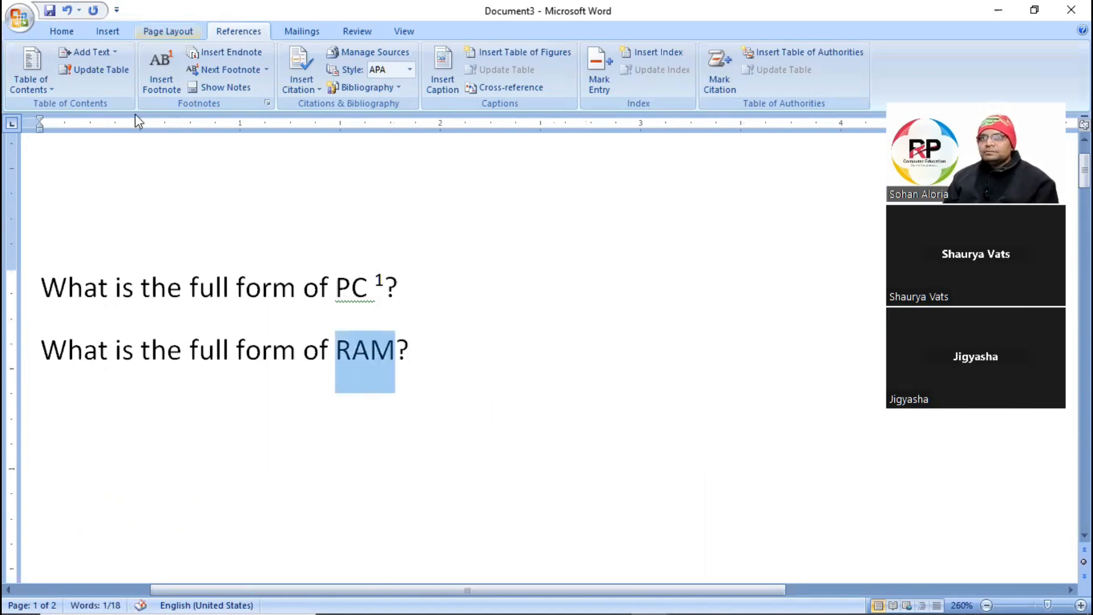
pyautogui.click(159, 84)
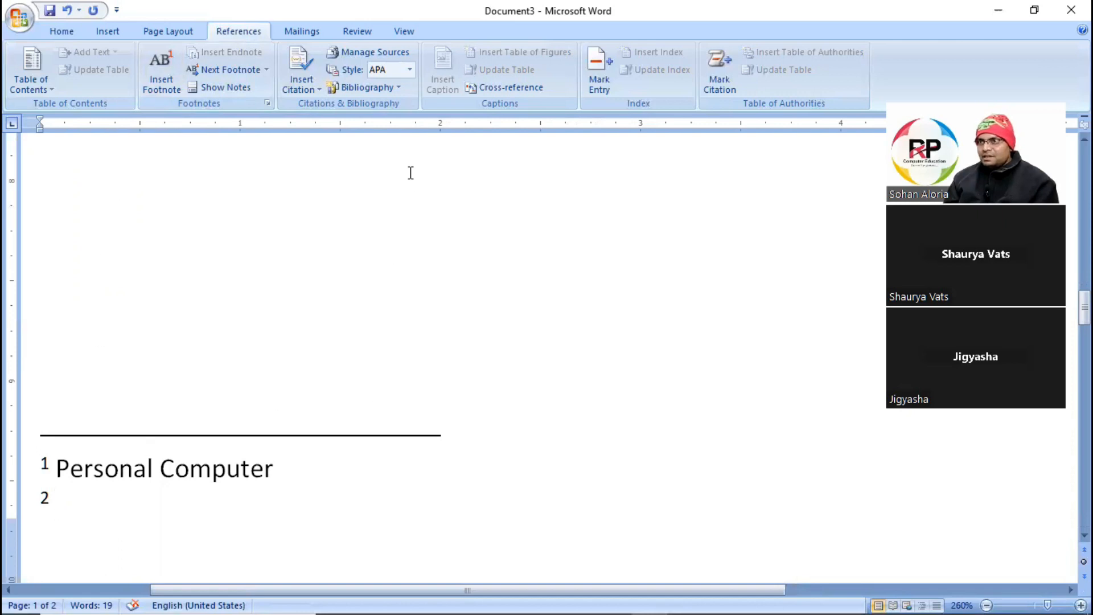
pyautogui.scroll(15, 456, 365)
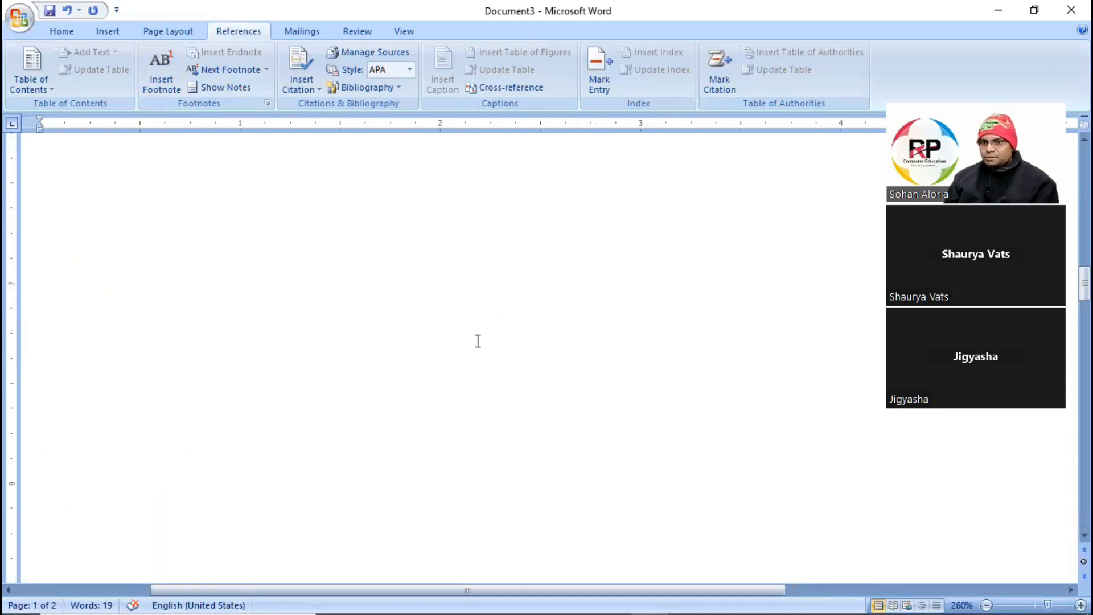
pyautogui.scroll(-15, 424, 424)
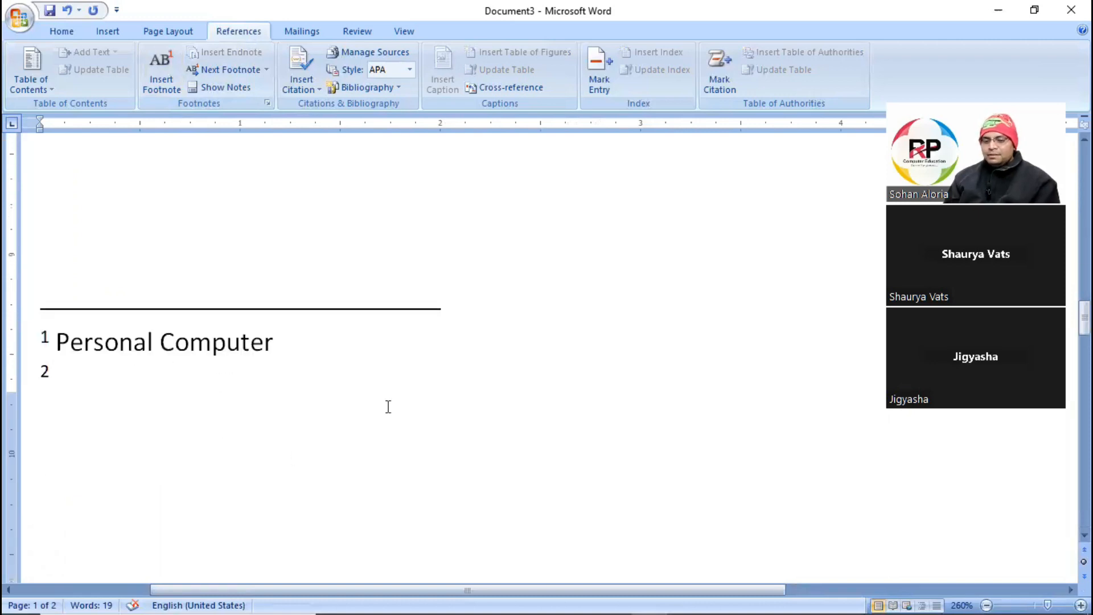
pyautogui.write('Random ')
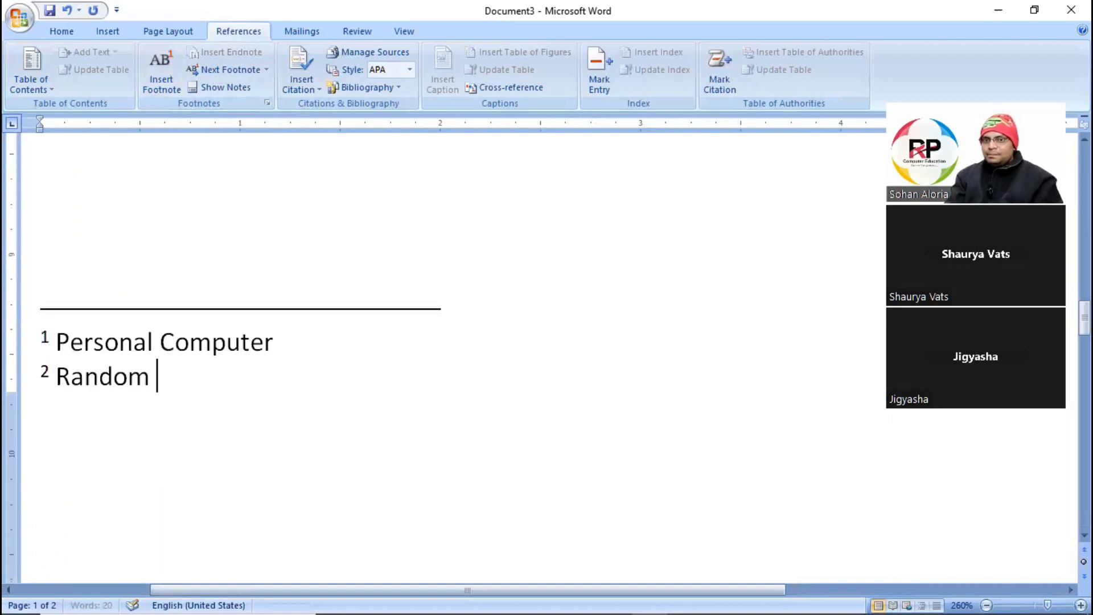
pyautogui.write('Access Memory')
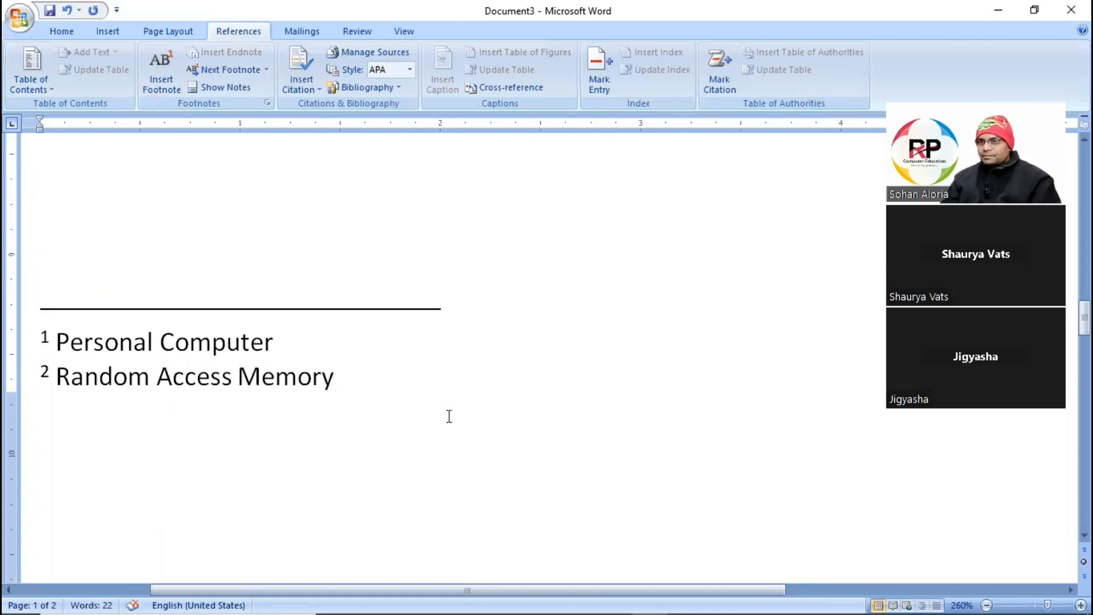
# Preview the footnote marks beside PC and RAM and follow each one to its note at the foot of page 1
pyautogui.scroll(15, 449, 416)
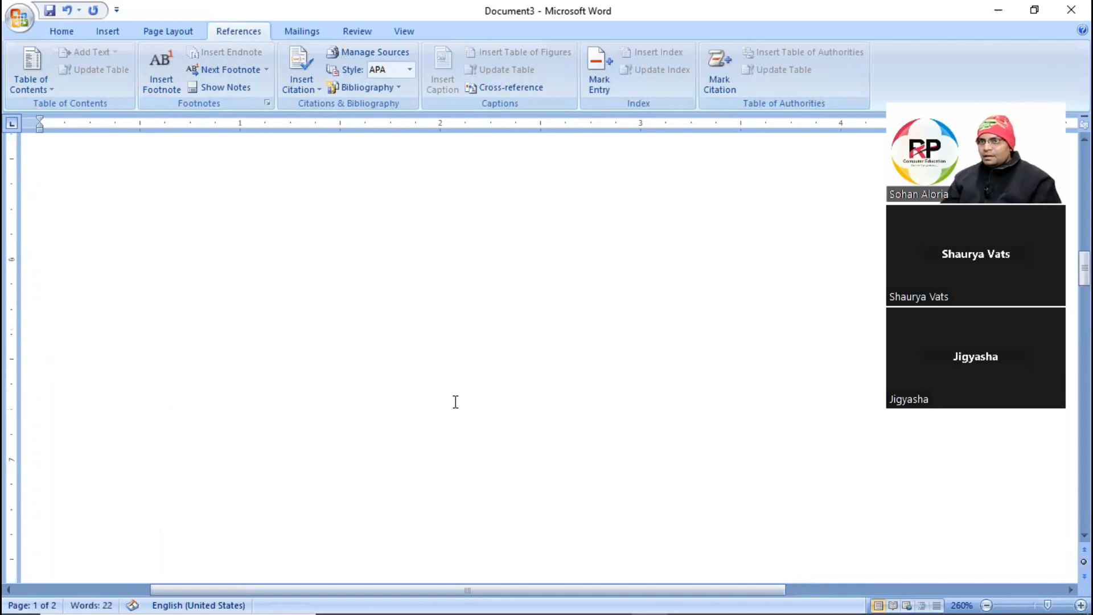
pyautogui.click(376, 387)
pyautogui.scroll(-1, 399, 381)
pyautogui.click(400, 285)
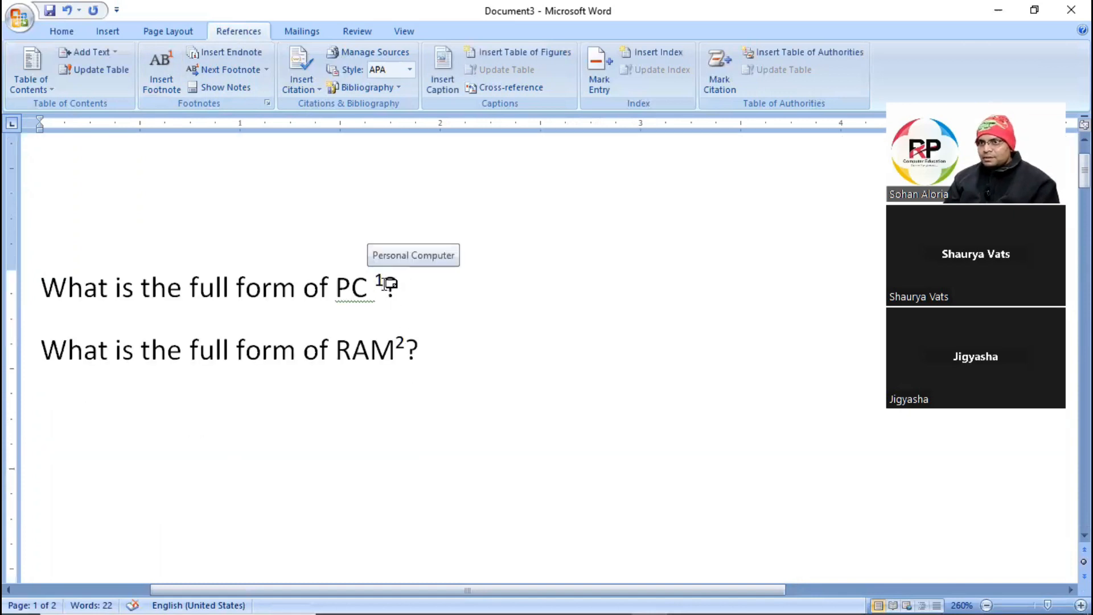
pyautogui.doubleClick(387, 281)
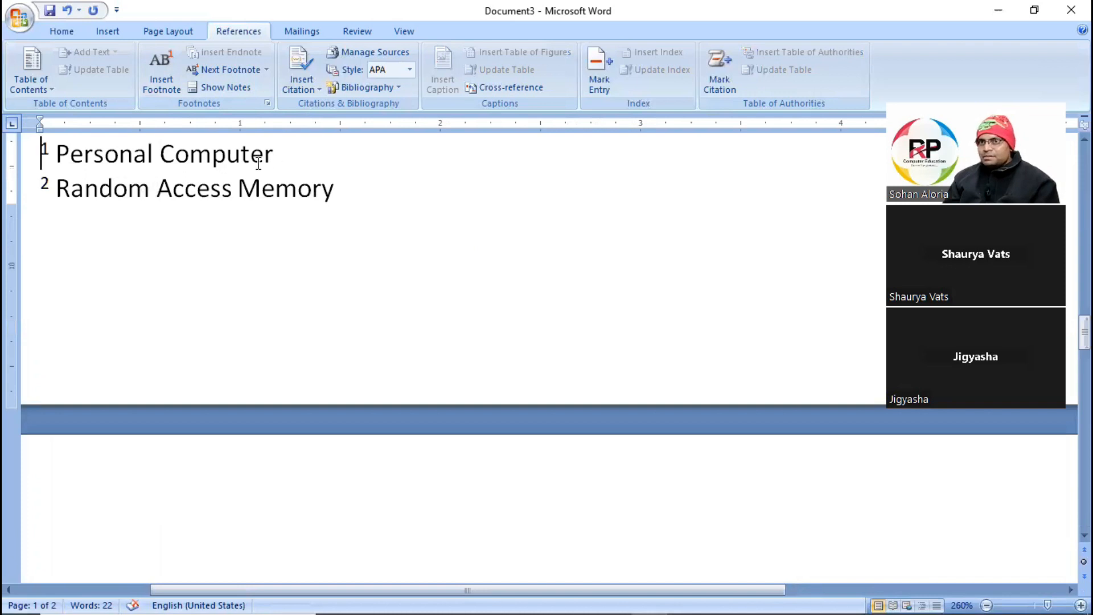
pyautogui.scroll(10, 561, 435)
pyautogui.scroll(5, 562, 435)
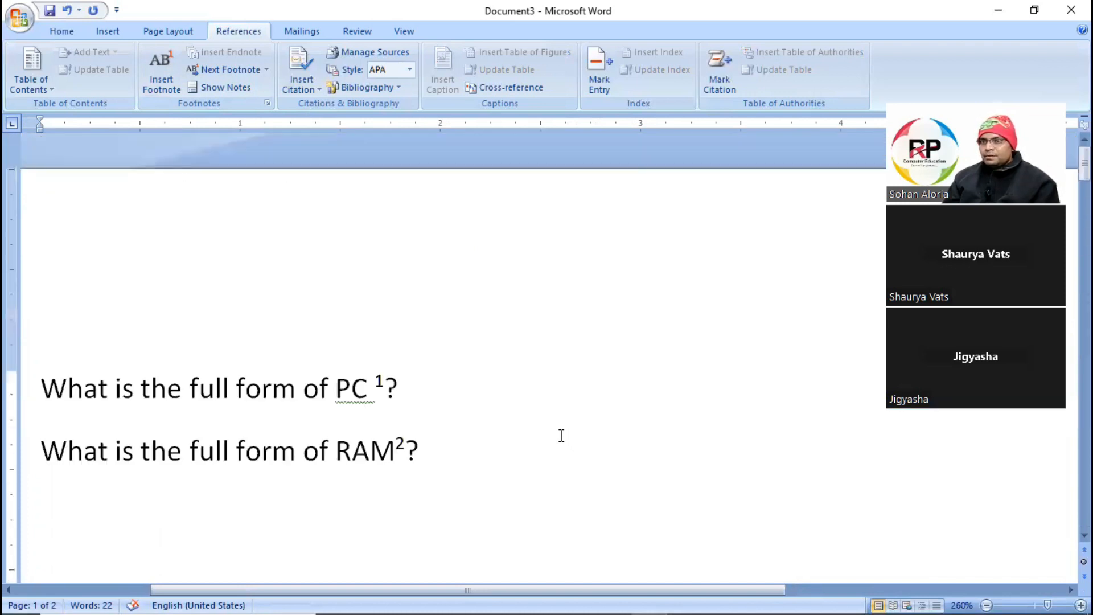
pyautogui.click(406, 345)
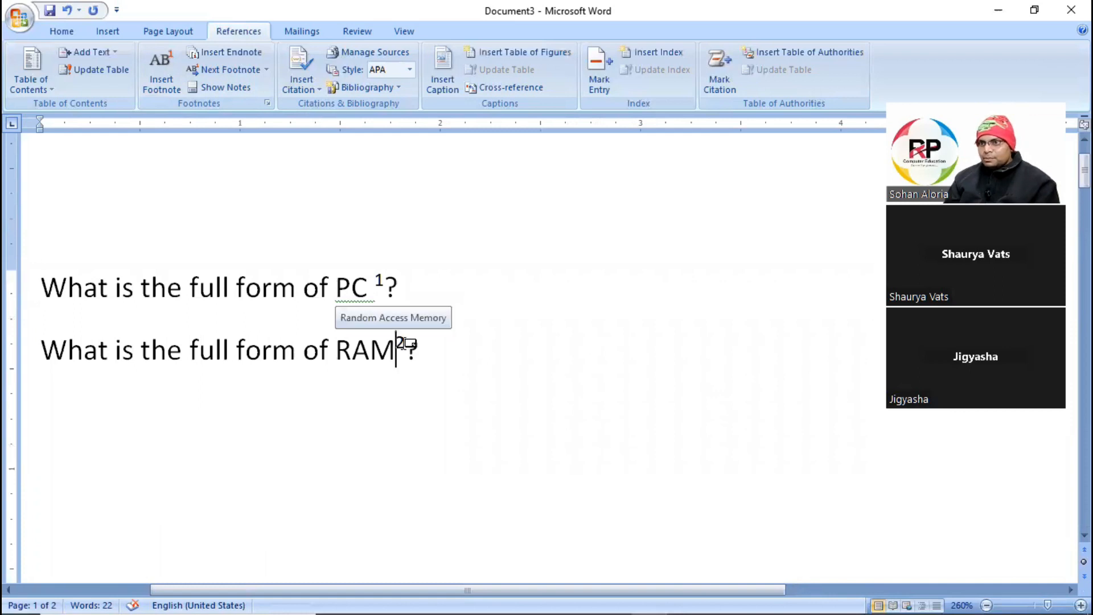
pyautogui.doubleClick(408, 344)
pyautogui.moveTo(195, 161); pyautogui.dragTo(373, 166)
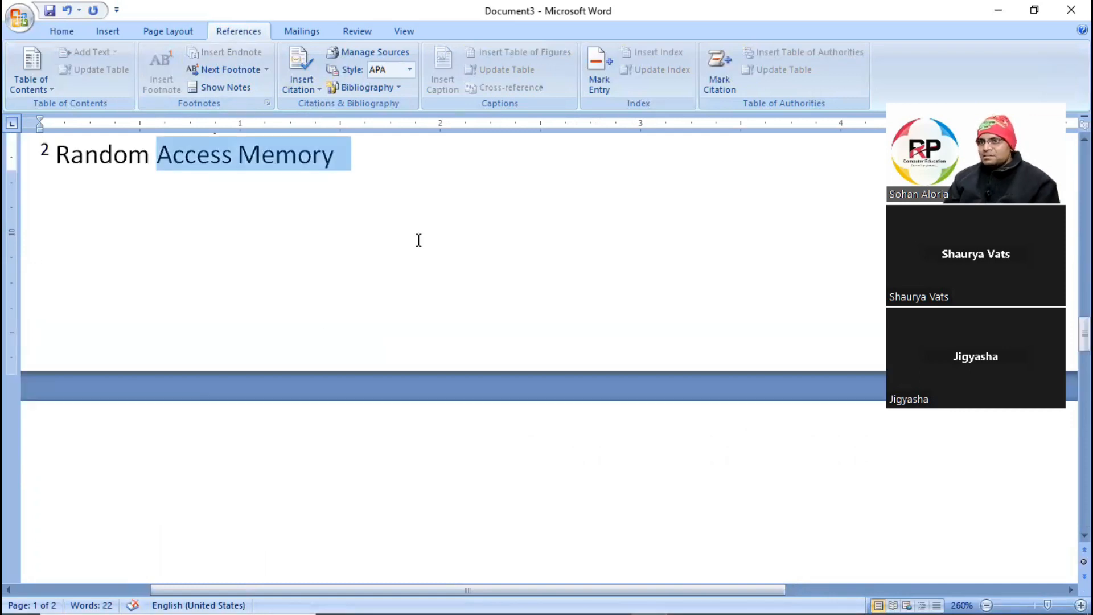
pyautogui.keyDown('ctrl'); pyautogui.scroll(-3, 459, 276); pyautogui.keyUp('ctrl')
pyautogui.scroll(5, 462, 306)
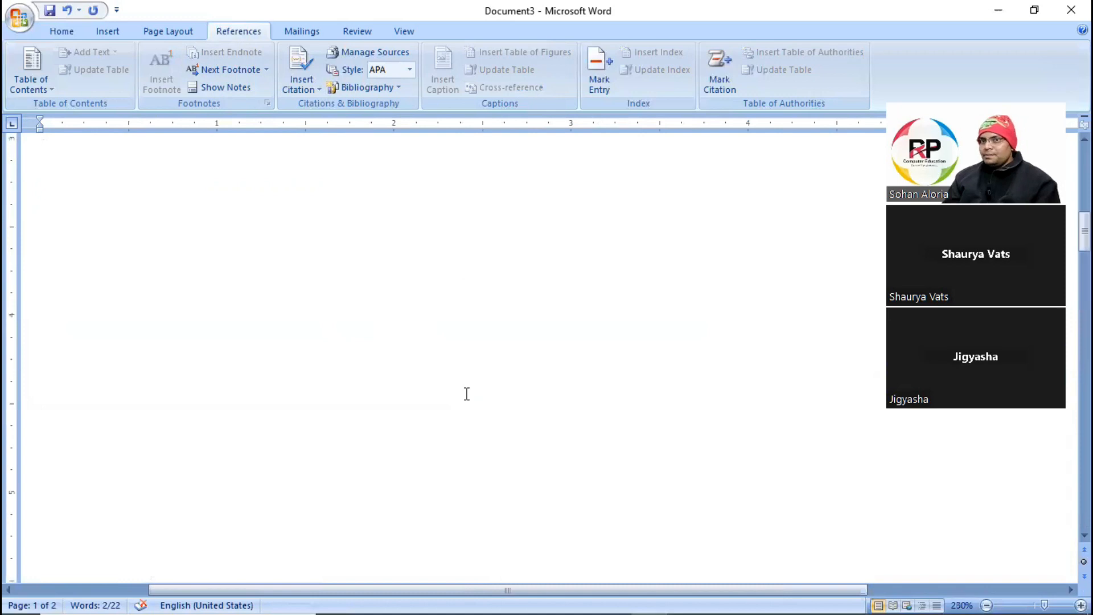
pyautogui.scroll(4, 467, 393)
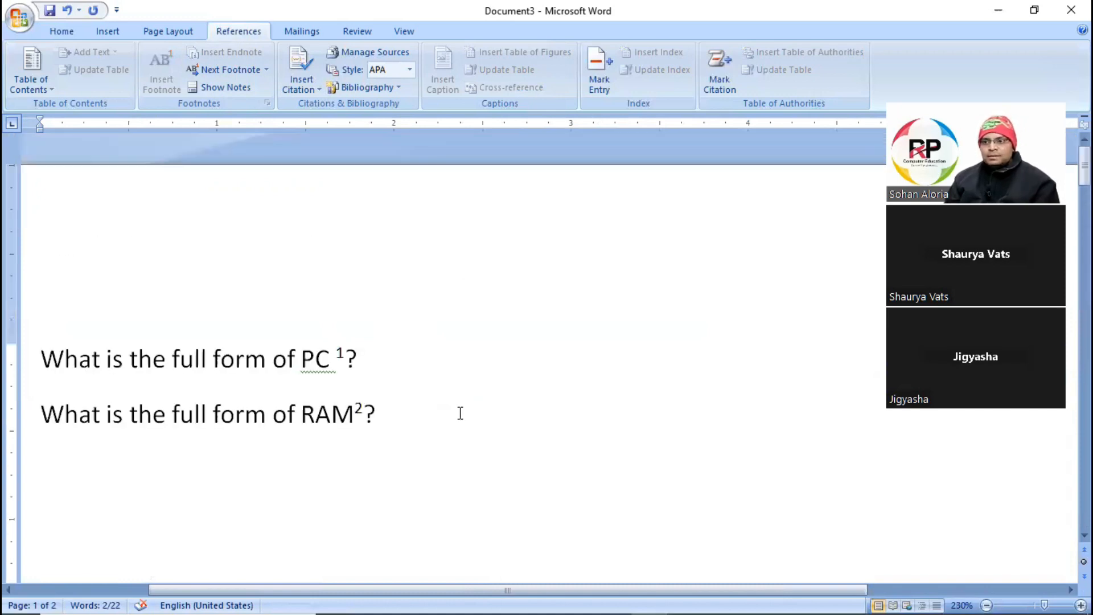
# Write a third question, "What is the full form of ROM ?", on a new line below the RAM question
pyautogui.click(460, 413)
pyautogui.press('Up')
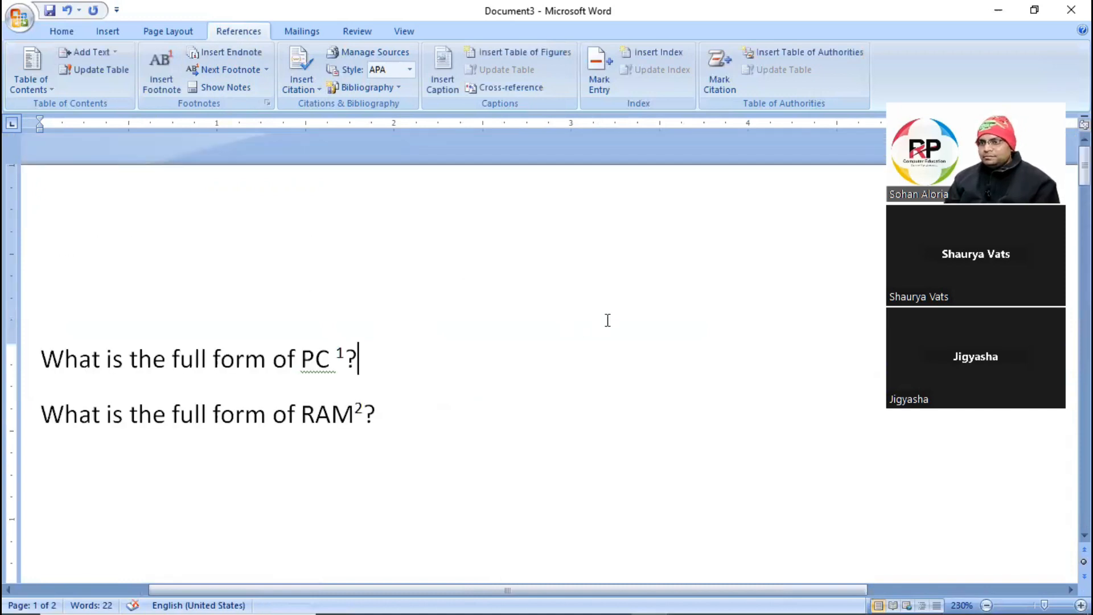
pyautogui.scroll(-5, 405, 419)
pyautogui.click(403, 146)
pyautogui.press('Return')
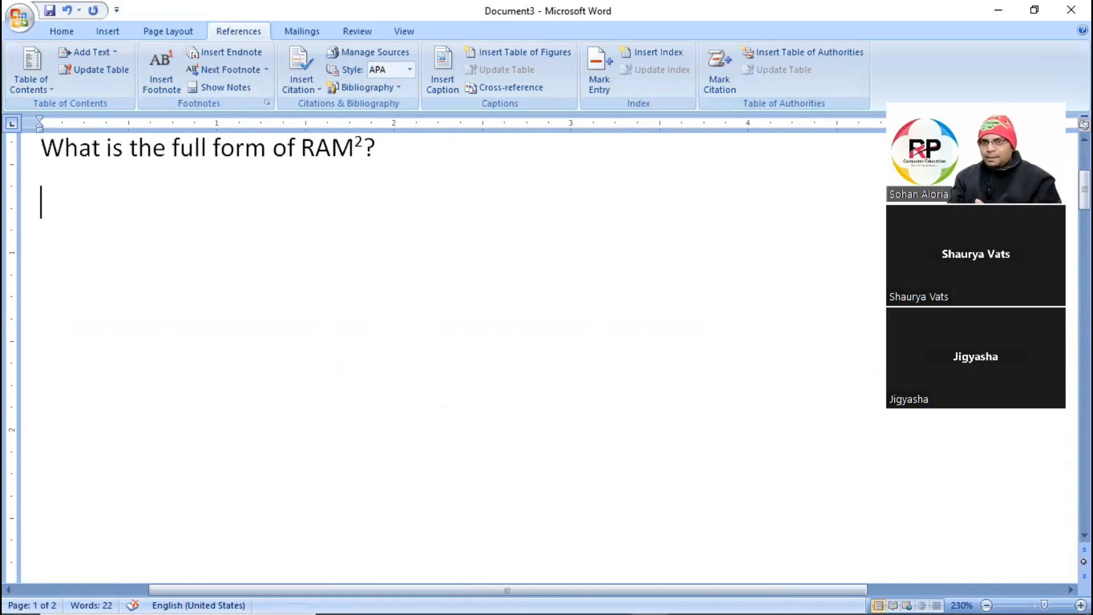
pyautogui.write('What')
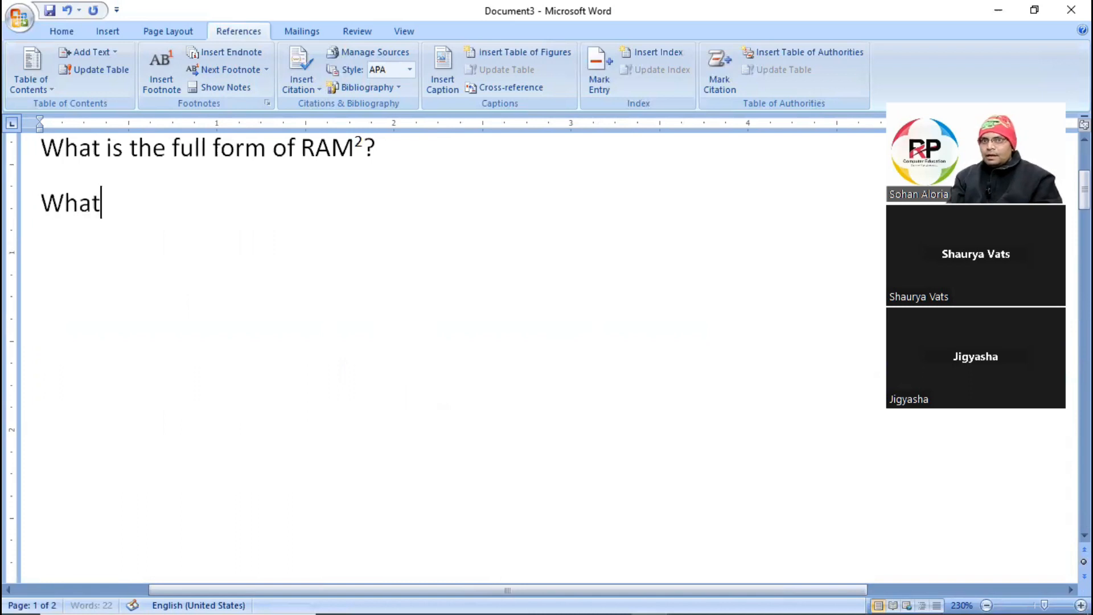
pyautogui.write(' is the full fomr of')
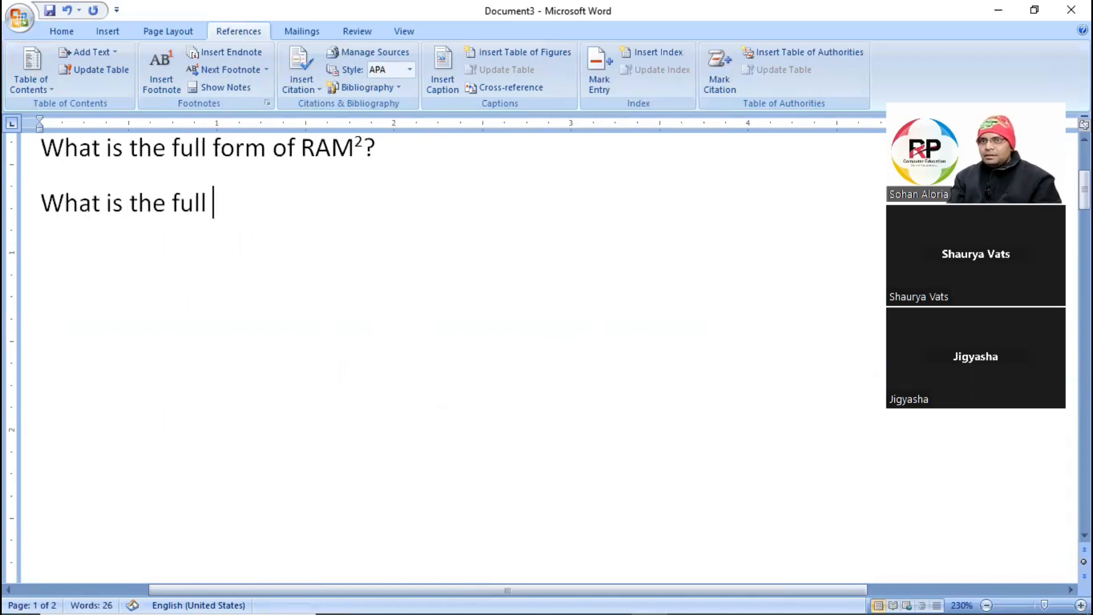
pyautogui.press('BackSpace')
pyautogui.press('BackSpace')
pyautogui.press('BackSpace')
pyautogui.press('BackSpace')
pyautogui.press('BackSpace')
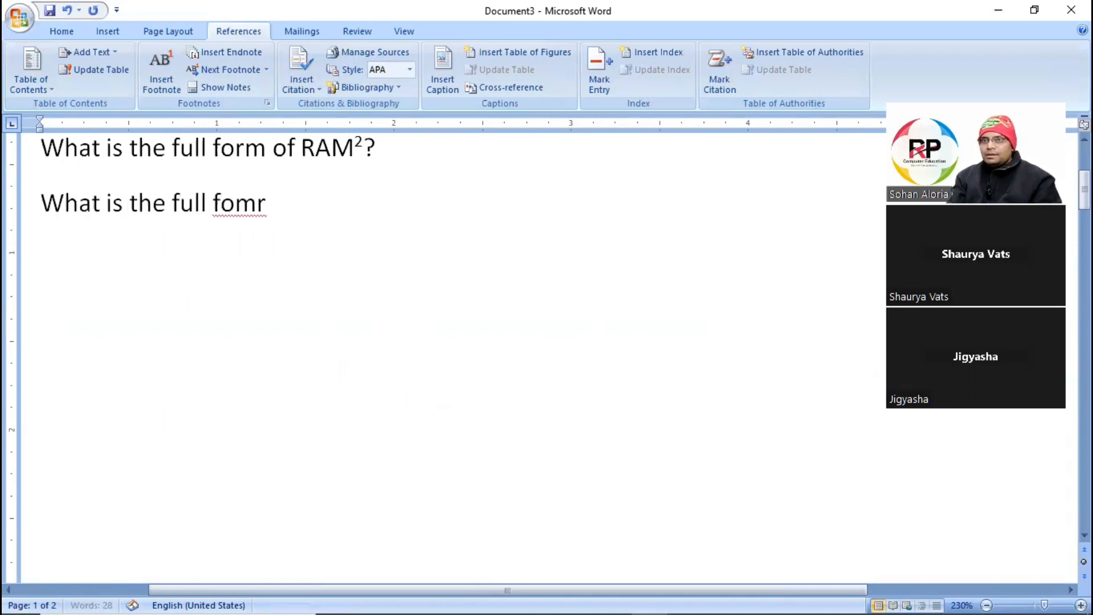
pyautogui.write('m of ROM ?')
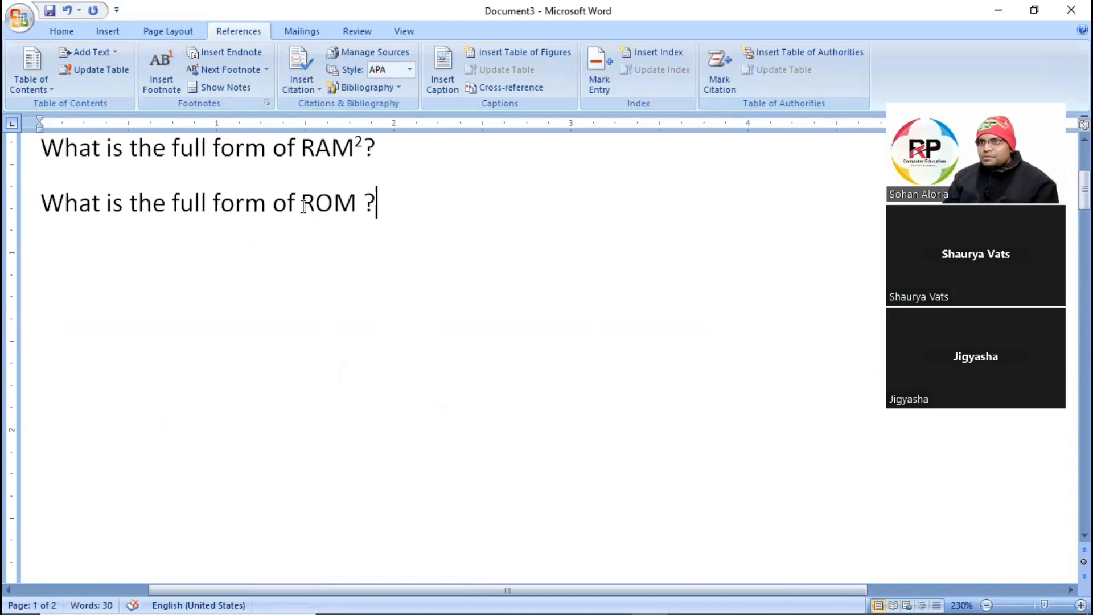
# Try an endnote on the word ROM, compare its place on page 2 with the page 1 footnotes, and undo it
pyautogui.moveTo(301, 203); pyautogui.dragTo(353, 203)
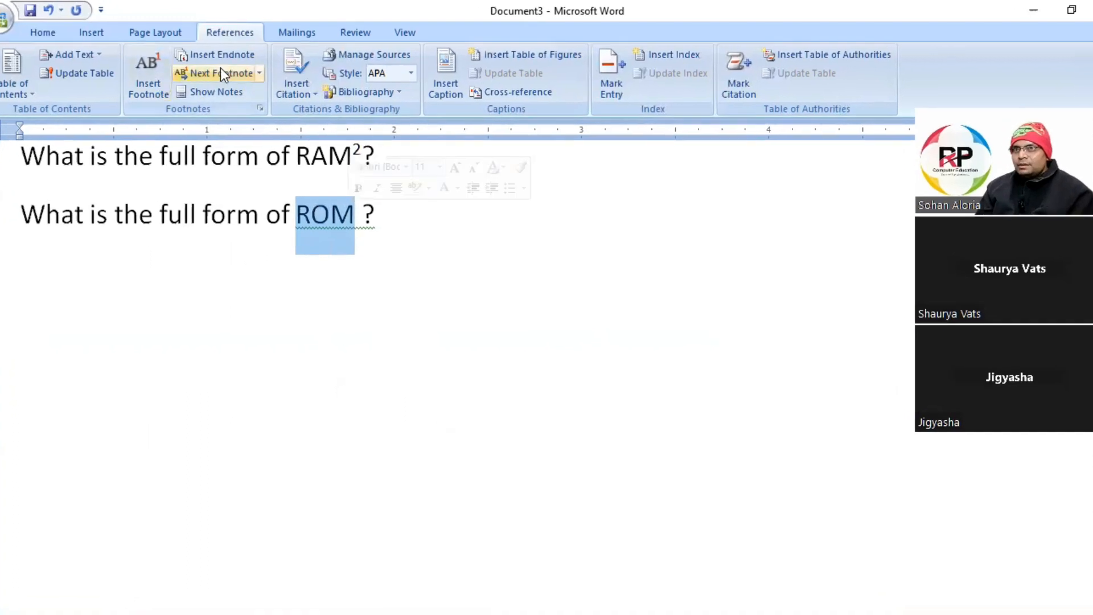
pyautogui.click(225, 54)
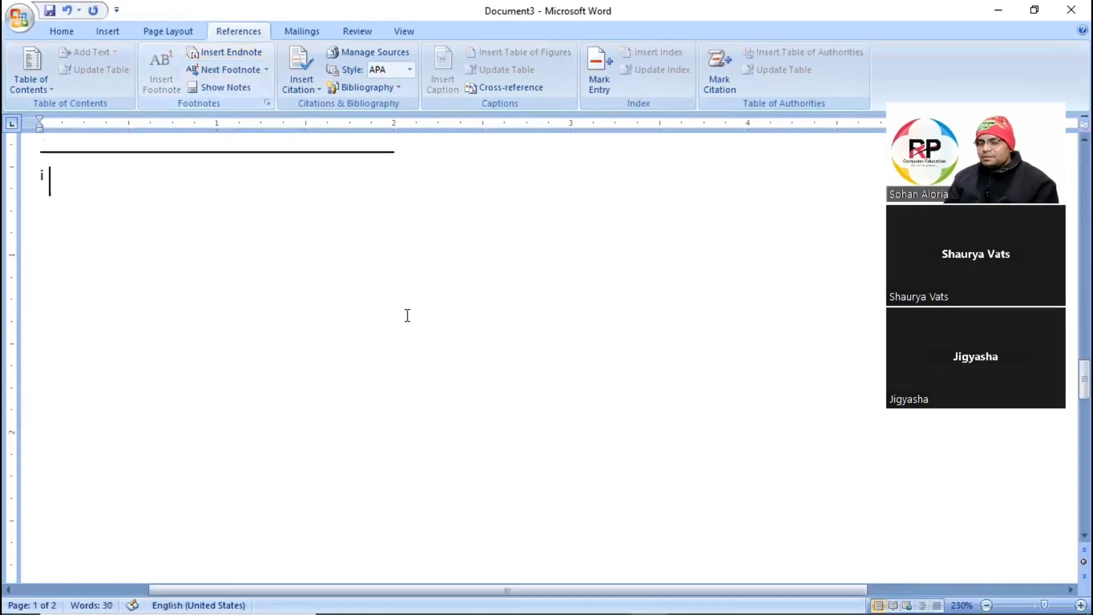
pyautogui.keyDown('ctrl'); pyautogui.scroll(-7, 443, 367); pyautogui.keyUp('ctrl')
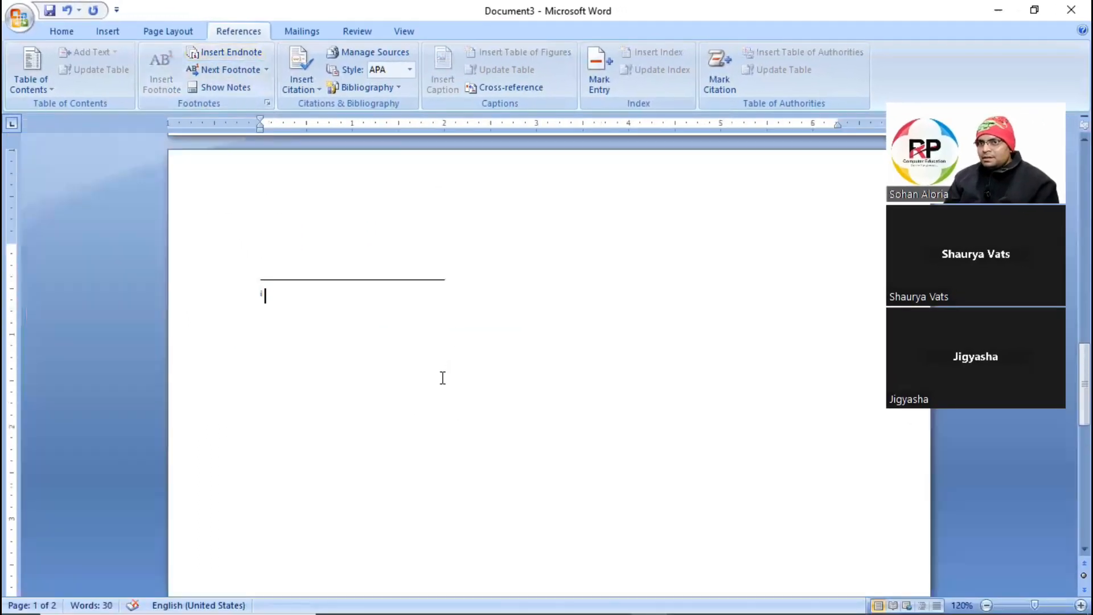
pyautogui.scroll(3, 487, 392)
pyautogui.scroll(15, 486, 392)
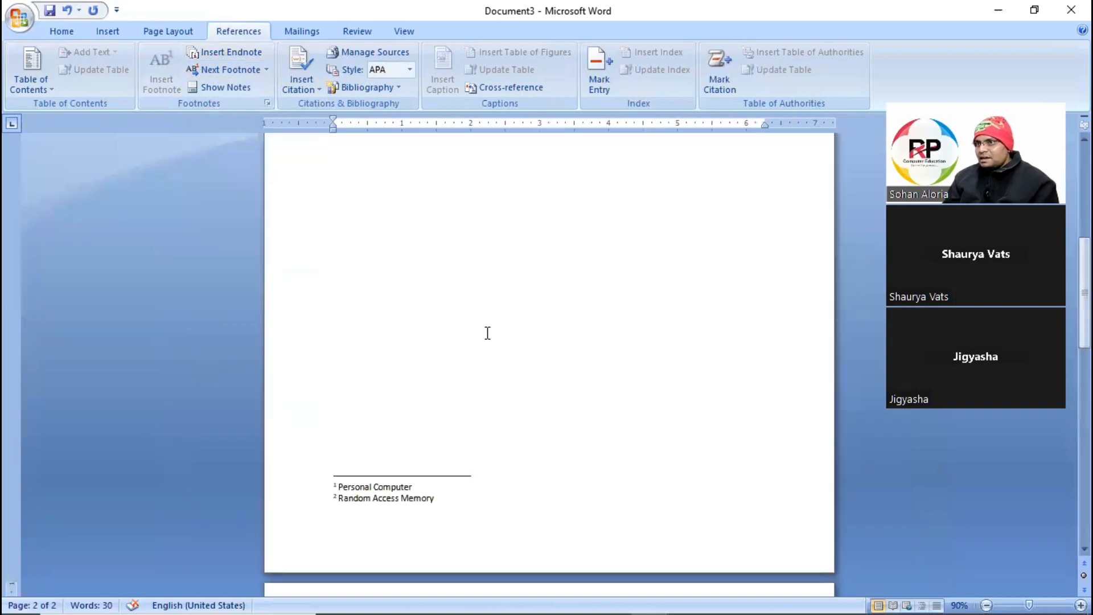
pyautogui.scroll(-5, 451, 436)
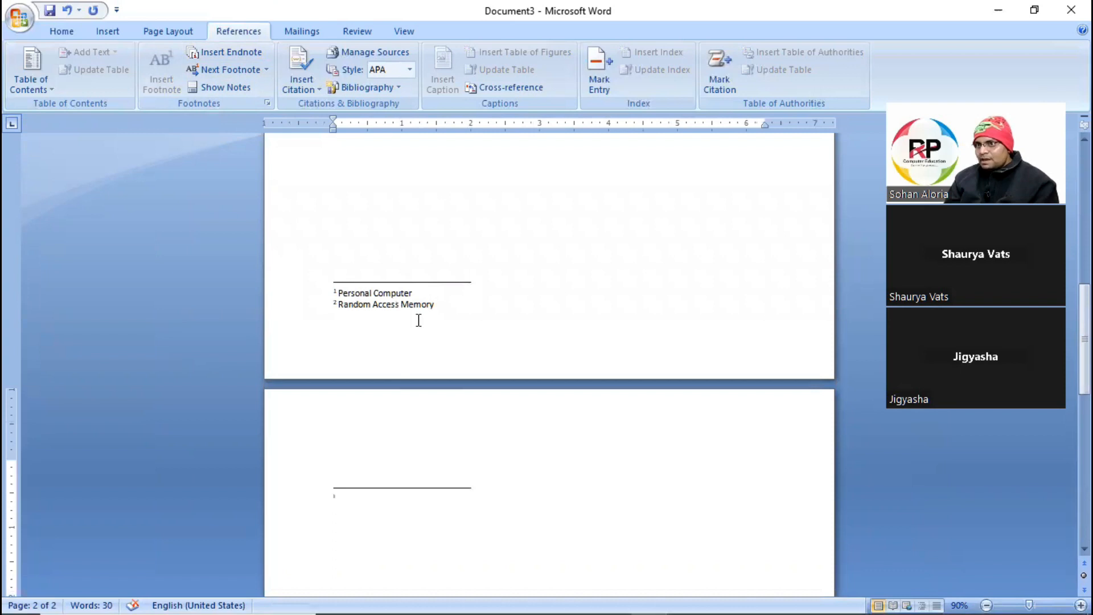
pyautogui.keyDown('ctrl'); pyautogui.scroll(3, 418, 321); pyautogui.keyUp('ctrl')
pyautogui.scroll(5, 390, 312)
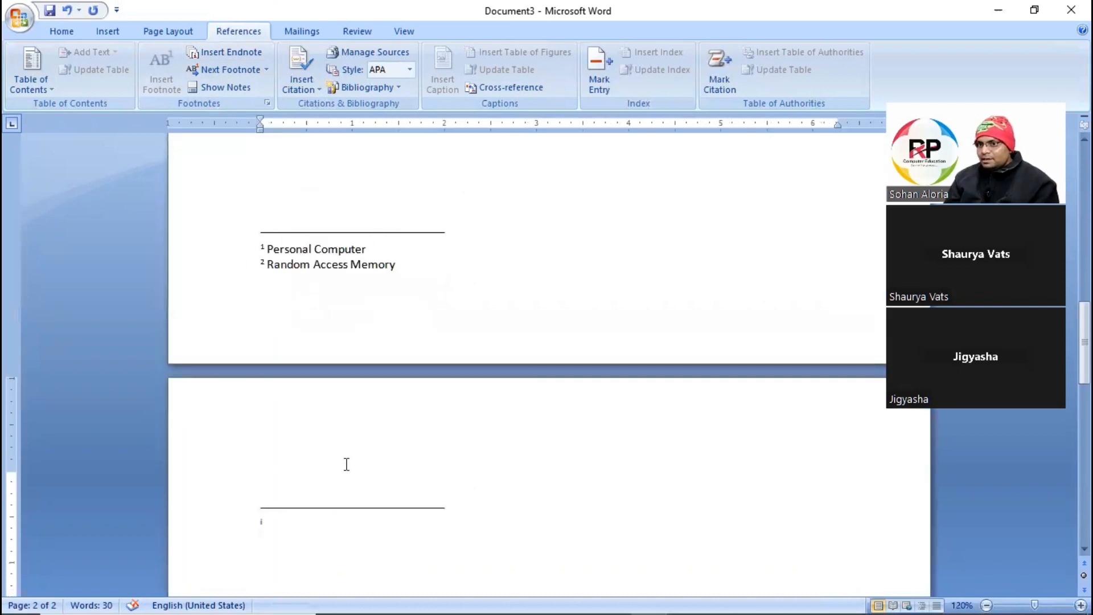
pyautogui.scroll(-3, 346, 464)
pyautogui.scroll(1, 432, 398)
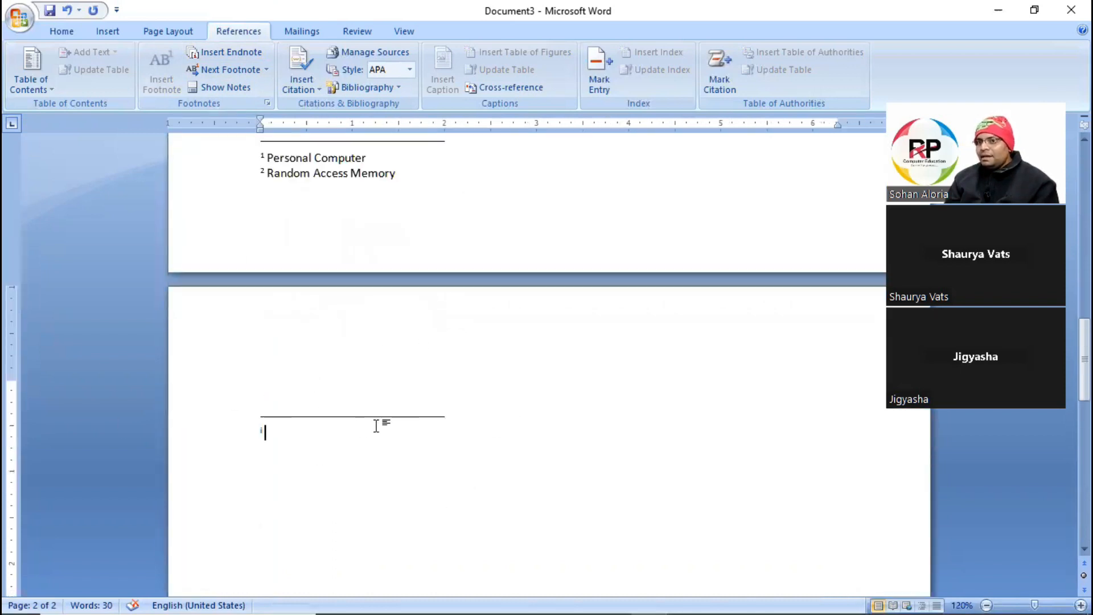
pyautogui.hotkey('ctrl', 'z')
# Fill page 2 with sample paragraphs generated by the formula =rand()
pyautogui.scroll(3, 374, 433)
pyautogui.scroll(-8, 381, 366)
pyautogui.scroll(-8, 369, 337)
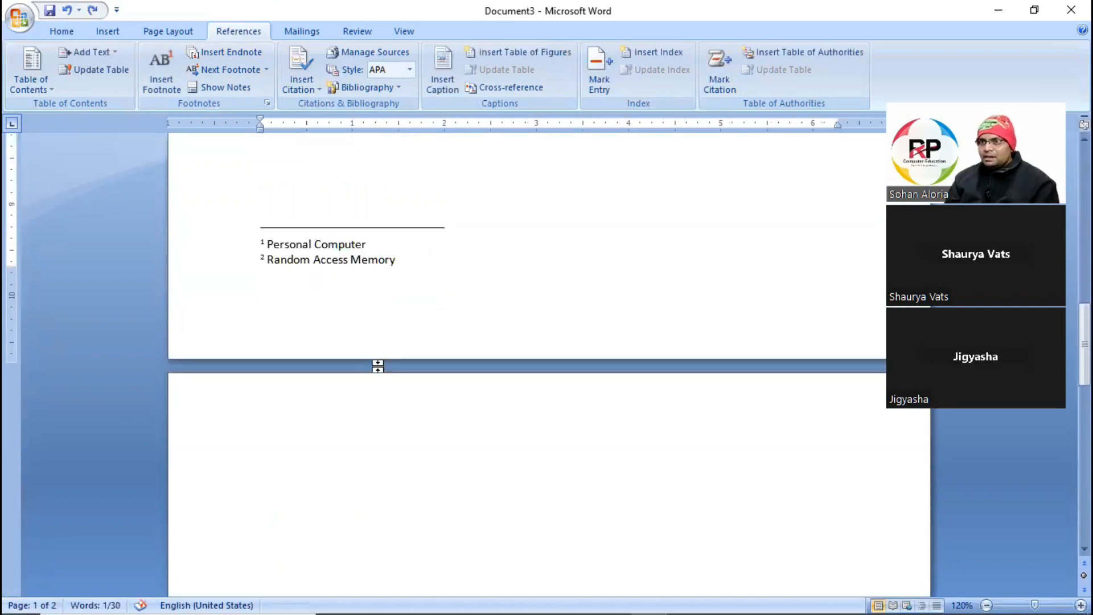
pyautogui.click(337, 312)
pyautogui.write('=rand()')
pyautogui.press('Return')
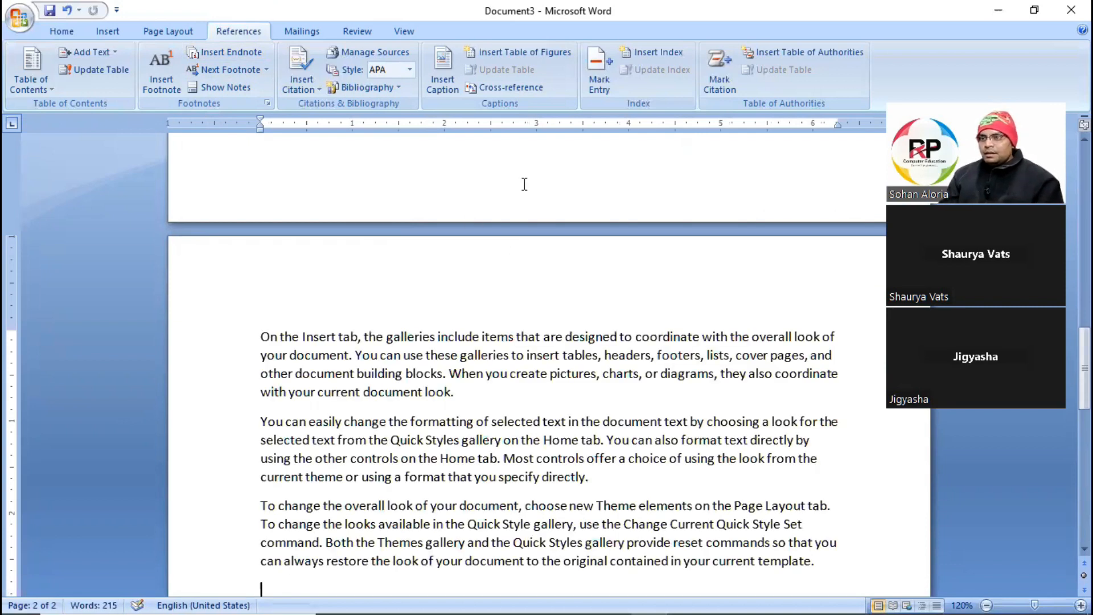
# Insert an endnote on the word ROM in the third question on page 1
pyautogui.keyDown('ctrl'); pyautogui.scroll(-5, 356, 325); pyautogui.keyUp('ctrl')
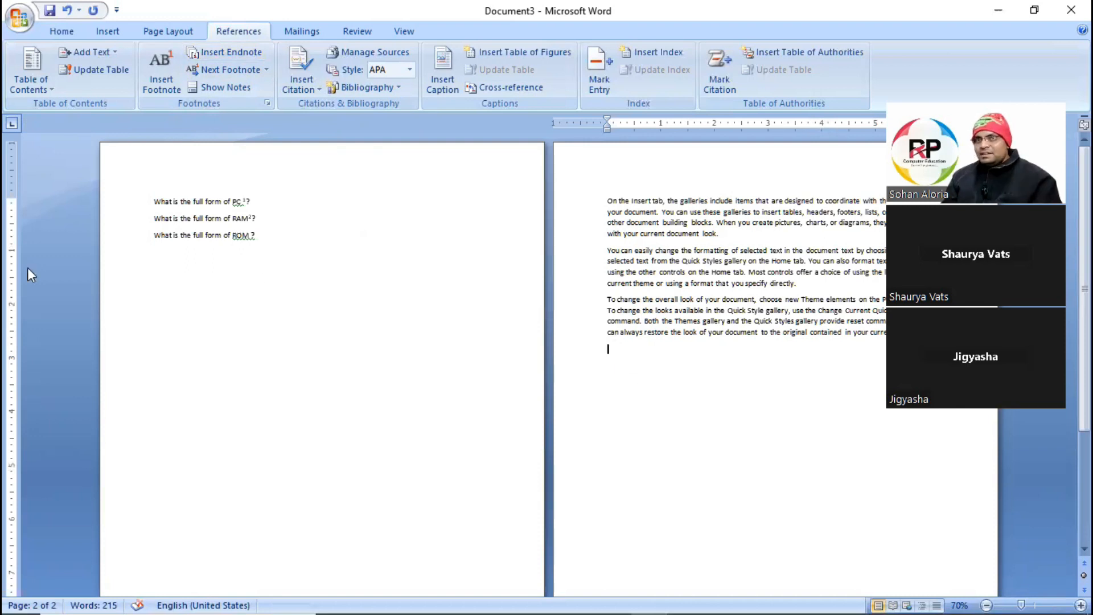
pyautogui.keyDown('ctrl'); pyautogui.scroll(2, 304, 294); pyautogui.keyUp('ctrl')
pyautogui.keyDown('ctrl'); pyautogui.scroll(5, 405, 351); pyautogui.keyUp('ctrl')
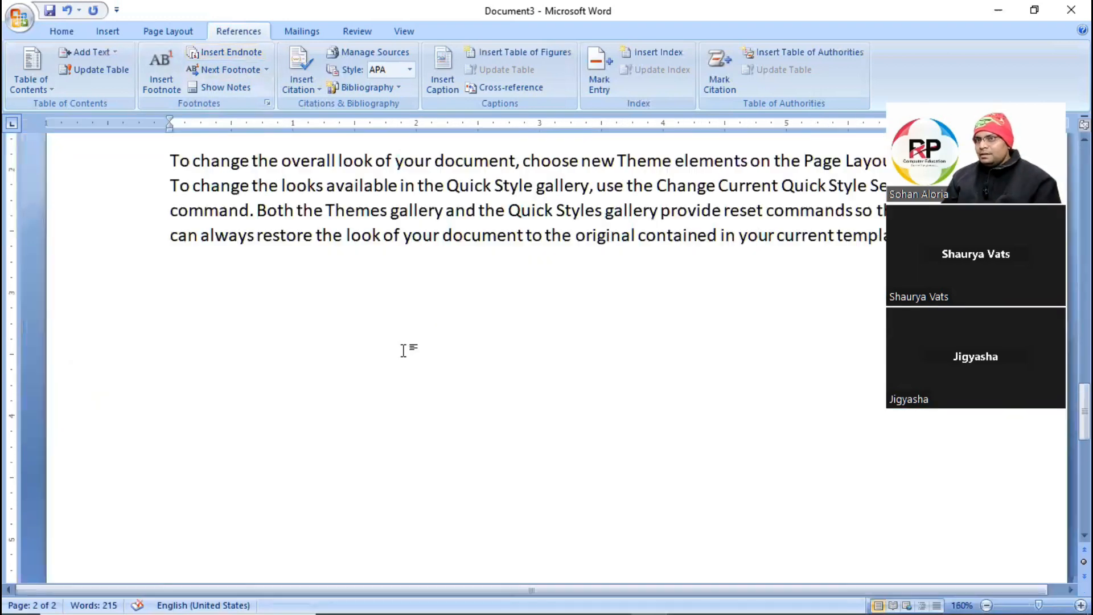
pyautogui.scroll(-3, 250, 306)
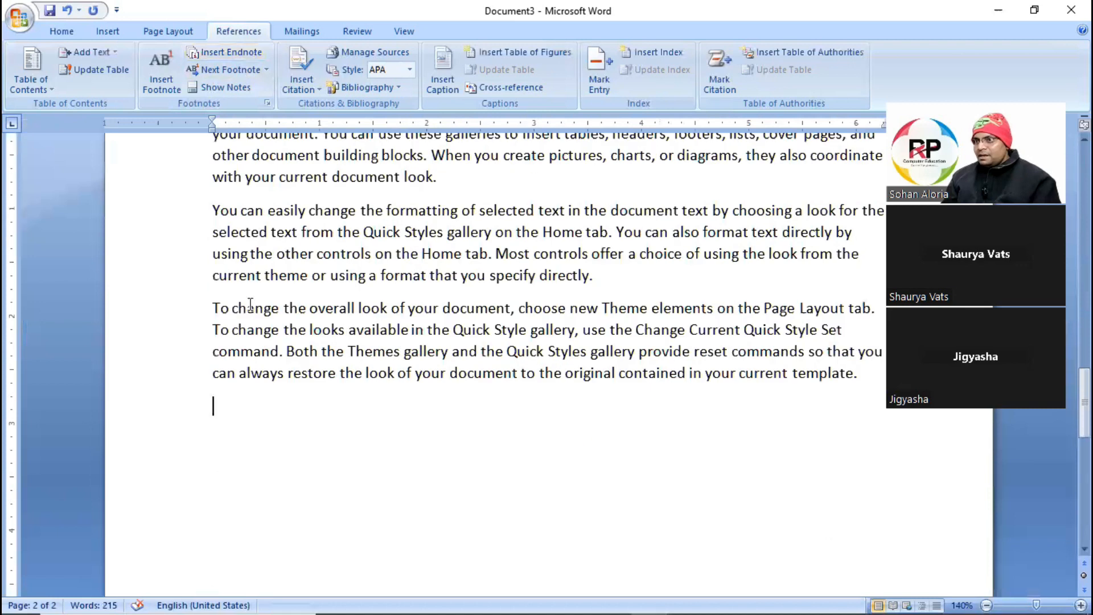
pyautogui.scroll(-3, 565, 311)
pyautogui.scroll(10, 564, 311)
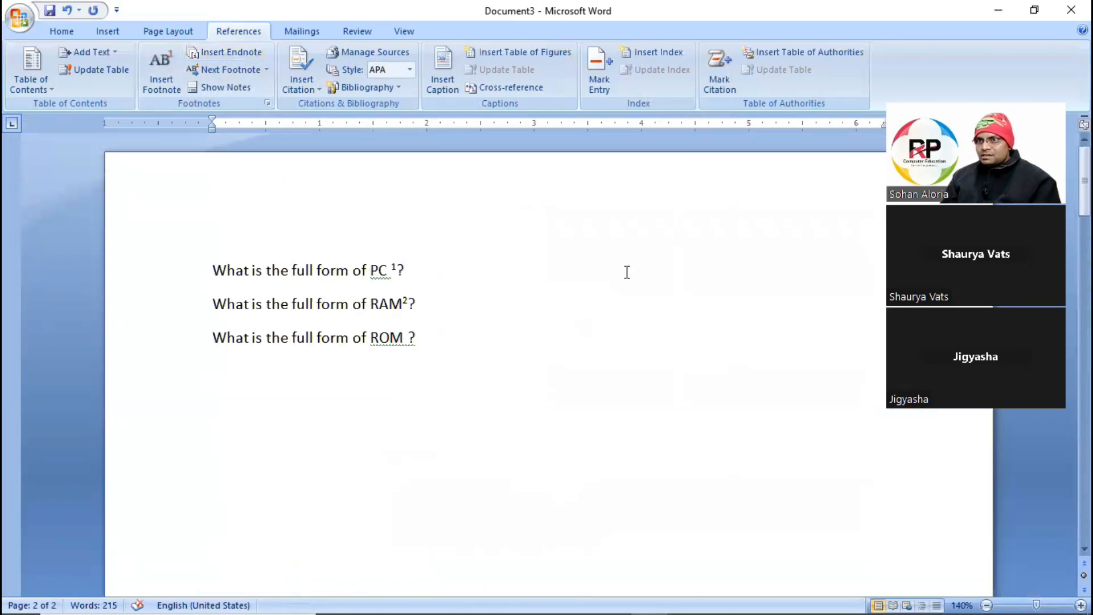
pyautogui.moveTo(402, 337); pyautogui.dragTo(371, 337)
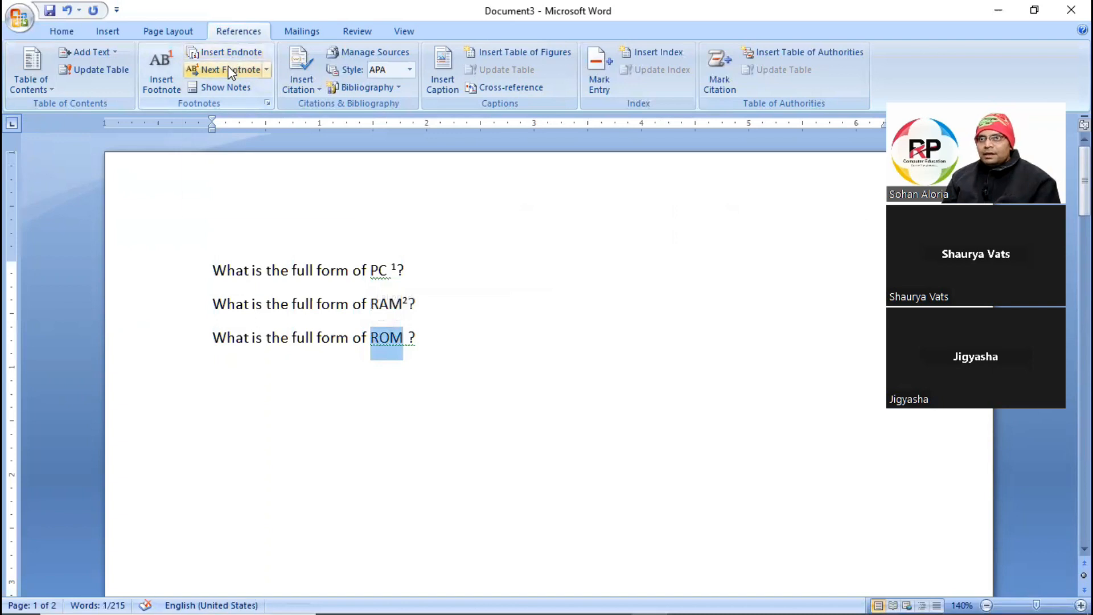
pyautogui.click(218, 52)
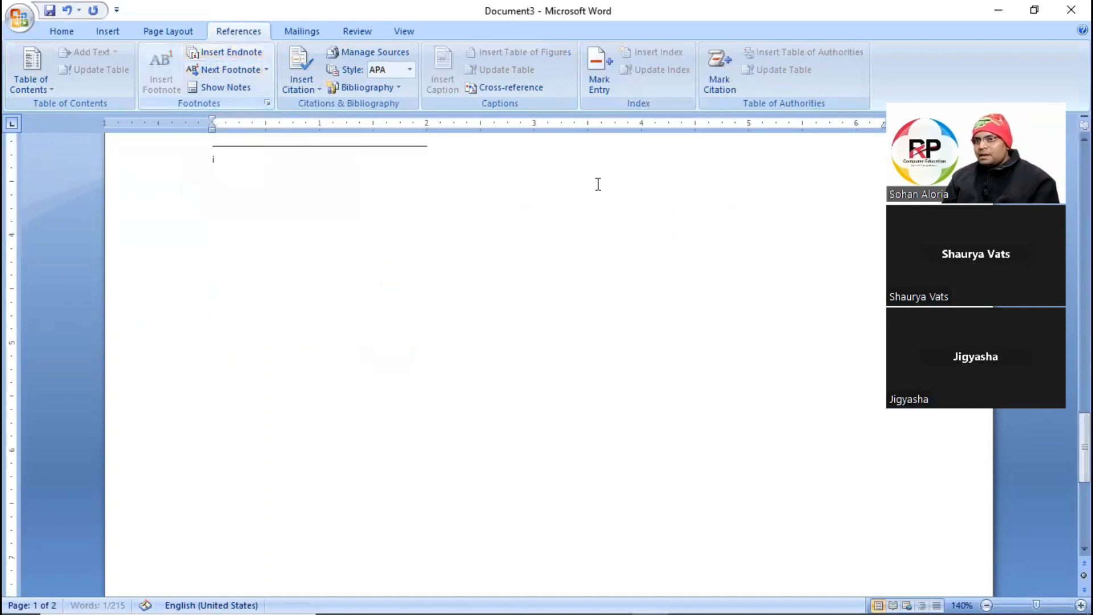
# Compare the position of the empty endnote after the page 2 text with the footnotes at the foot of page 1
pyautogui.scroll(1, 420, 335)
pyautogui.scroll(-2, 291, 260)
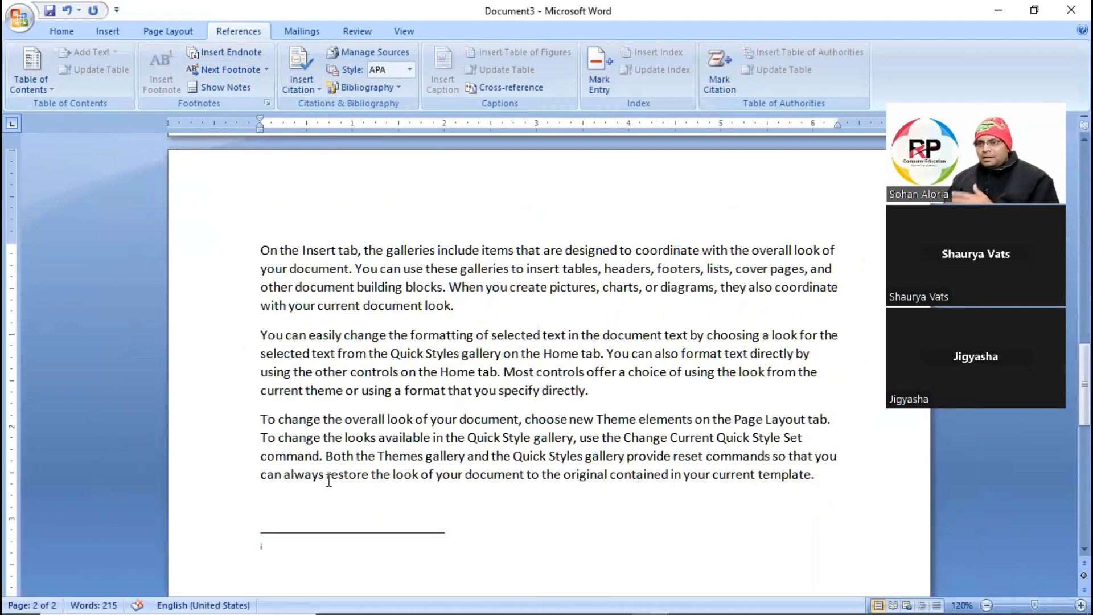
pyautogui.click(305, 511)
pyautogui.scroll(1, 308, 507)
pyautogui.scroll(-5, 369, 385)
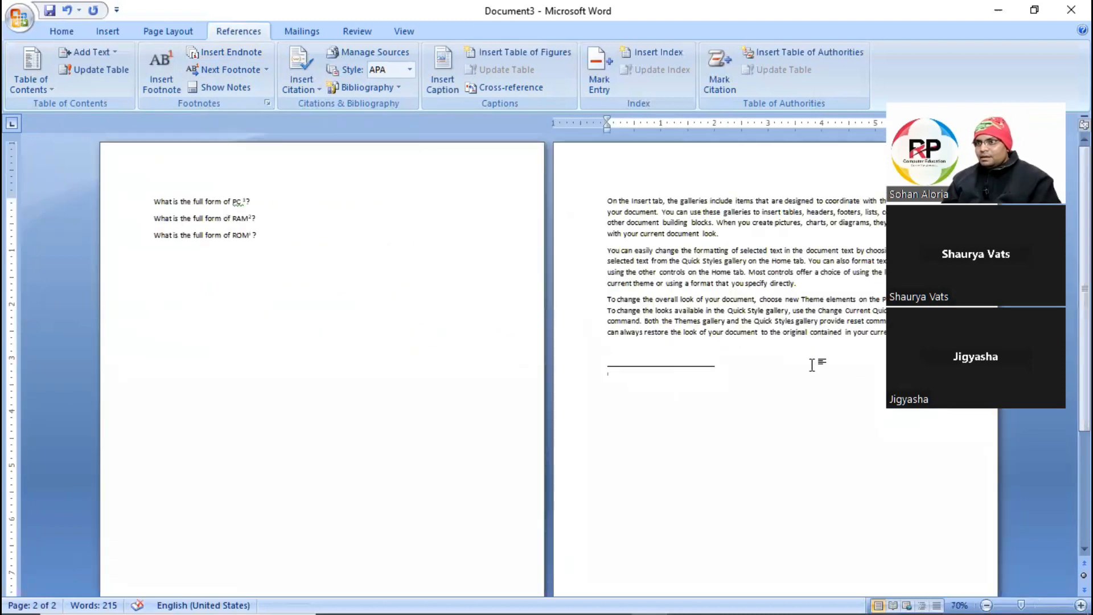
pyautogui.click(651, 381)
pyautogui.scroll(2, 715, 397)
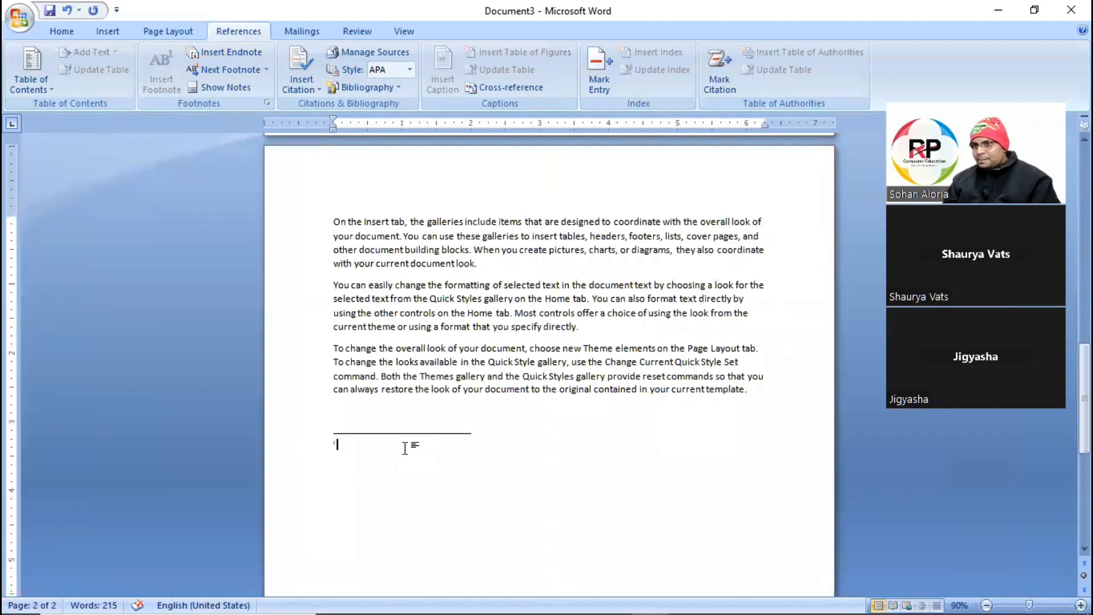
pyautogui.scroll(3, 454, 451)
pyautogui.scroll(15, 442, 370)
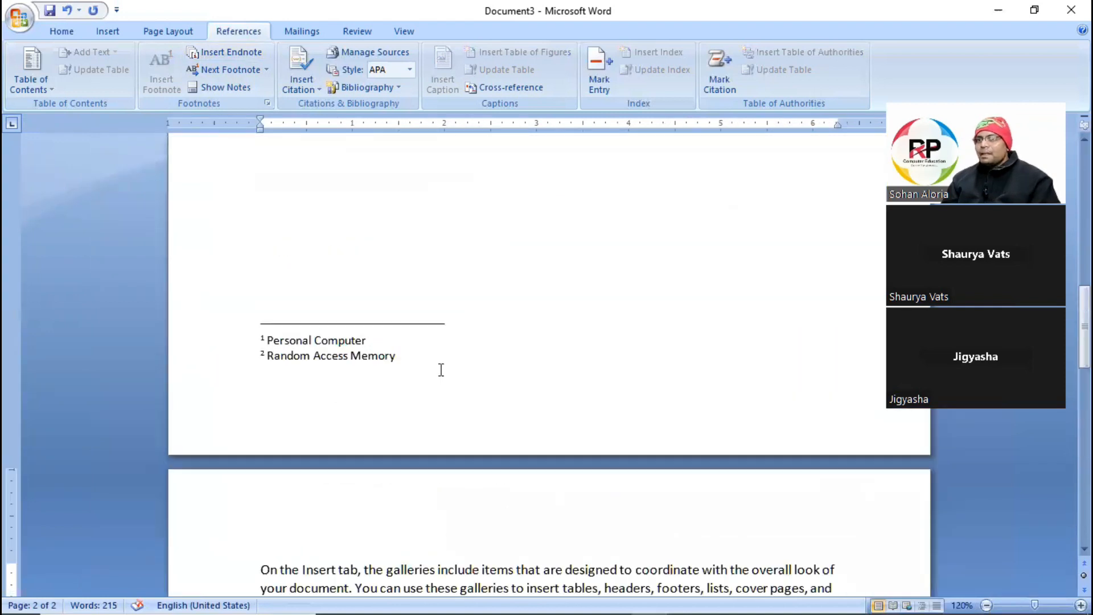
pyautogui.scroll(-20, 405, 367)
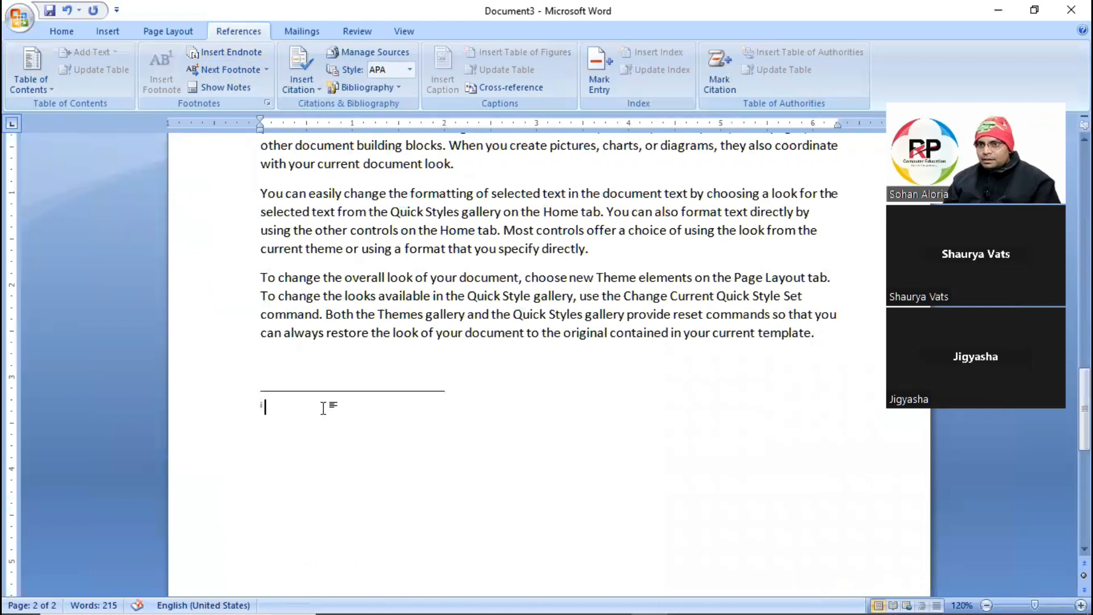
# Enter "Read Only Memory" as the text of the ROM endnote on page 2
pyautogui.scroll(4, 322, 404)
pyautogui.write('Rad')
pyautogui.press('BackSpace')
pyautogui.press('BackSpace')
pyautogui.write('ead Only Memory')
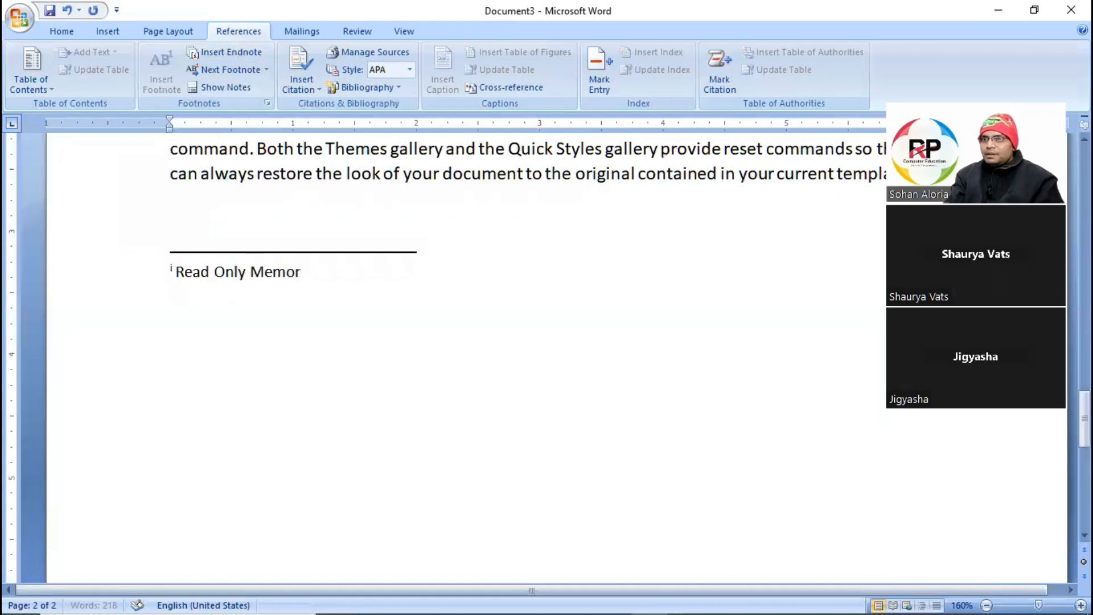
# Delete the whole "Read Only Memory" note, including its mark, beneath the separator line on page 2
pyautogui.scroll(20, 585, 328)
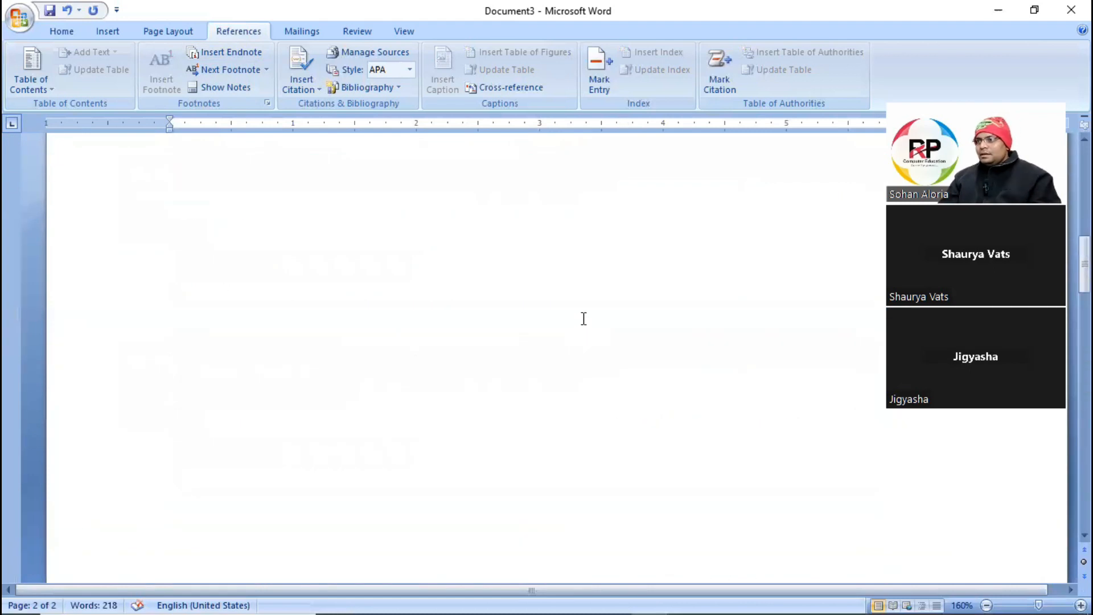
pyautogui.scroll(-7, 511, 269)
pyautogui.scroll(-10, 432, 301)
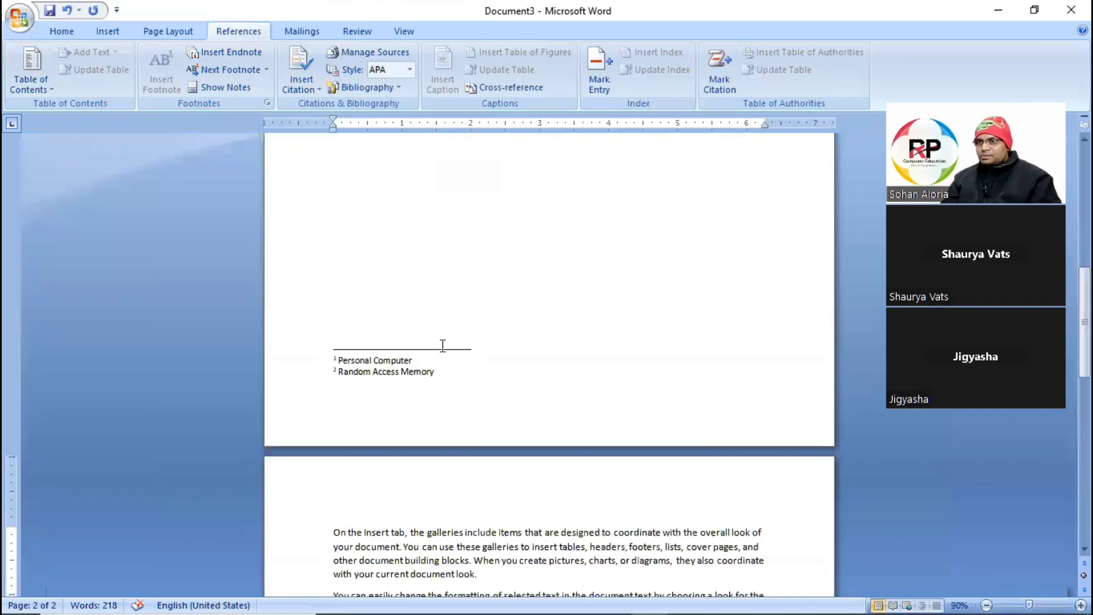
pyautogui.scroll(-3, 373, 379)
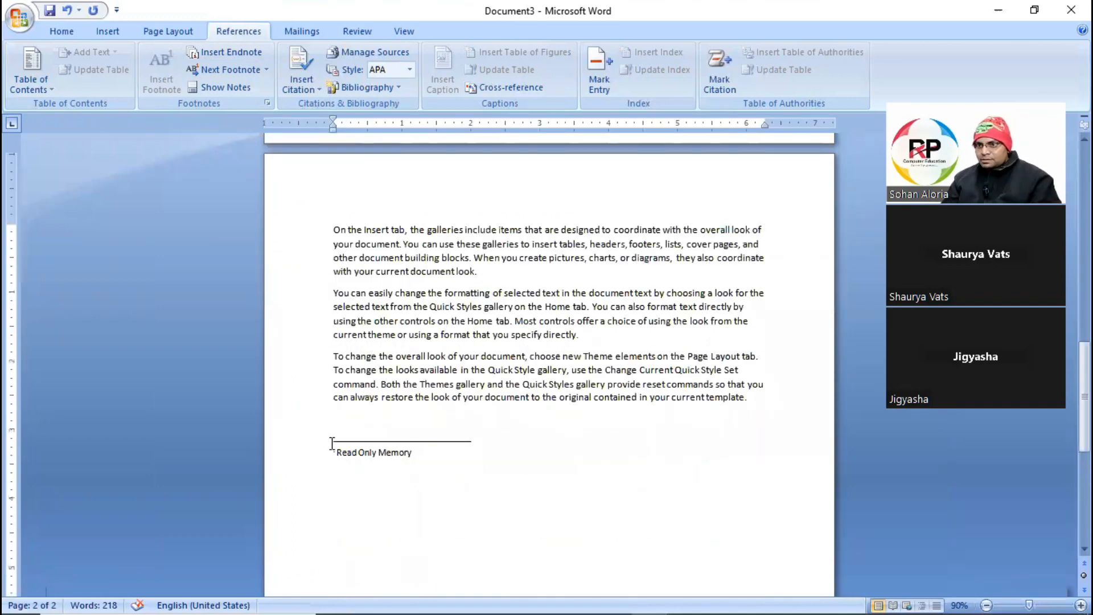
pyautogui.moveTo(340, 459); pyautogui.dragTo(562, 454)
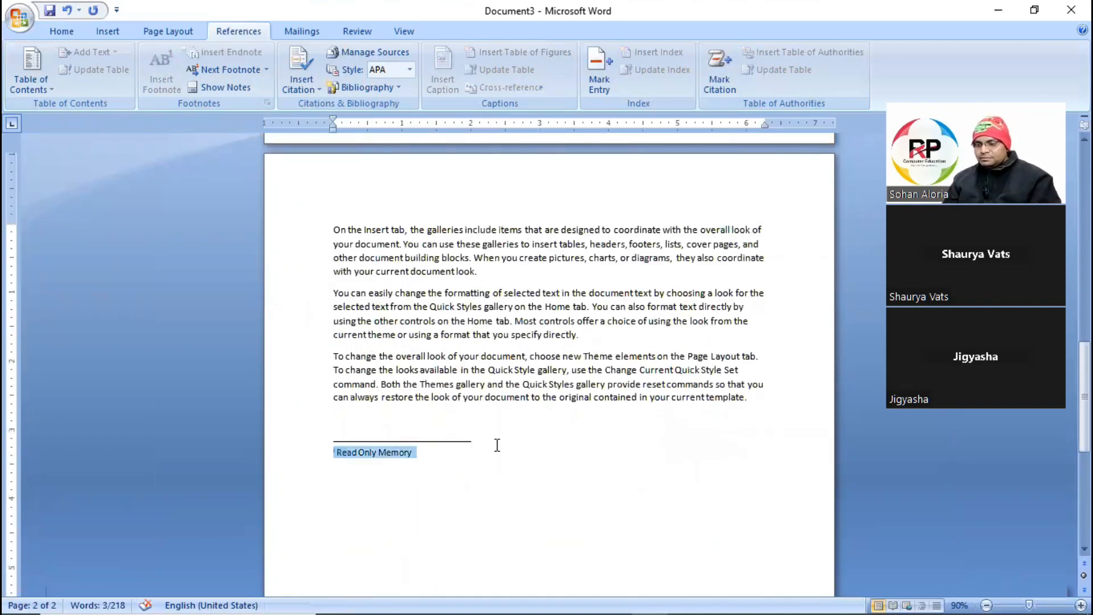
pyautogui.press('Delete')
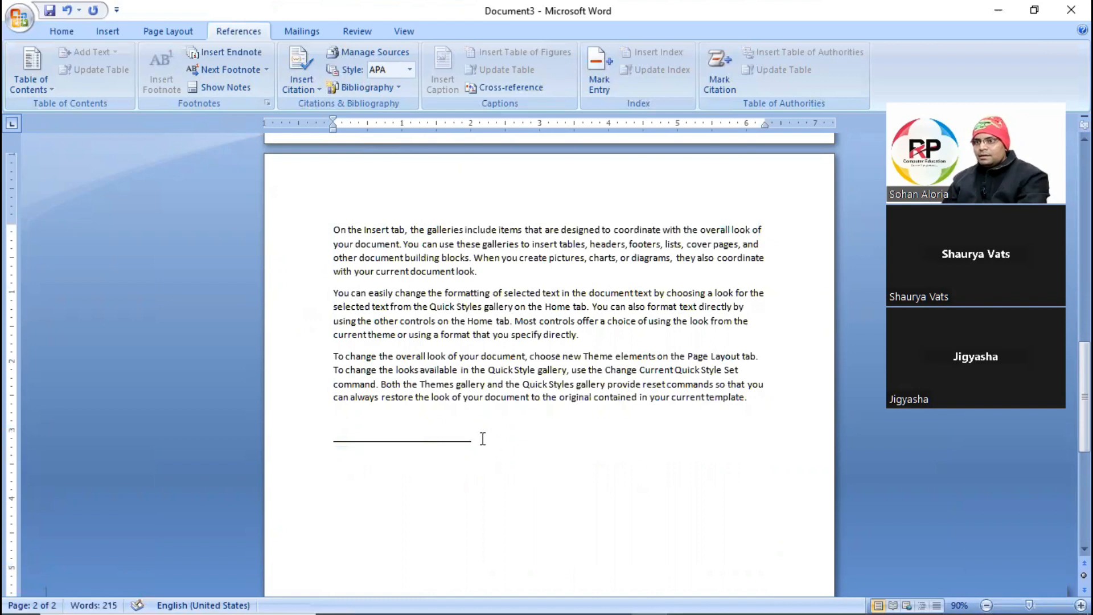
# Try to select the endnote separator line left below the page 2 paragraphs
pyautogui.click(338, 442)
pyautogui.moveTo(338, 438); pyautogui.dragTo(562, 443)
pyautogui.moveTo(326, 454); pyautogui.dragTo(485, 447)
pyautogui.scroll(5, 475, 456)
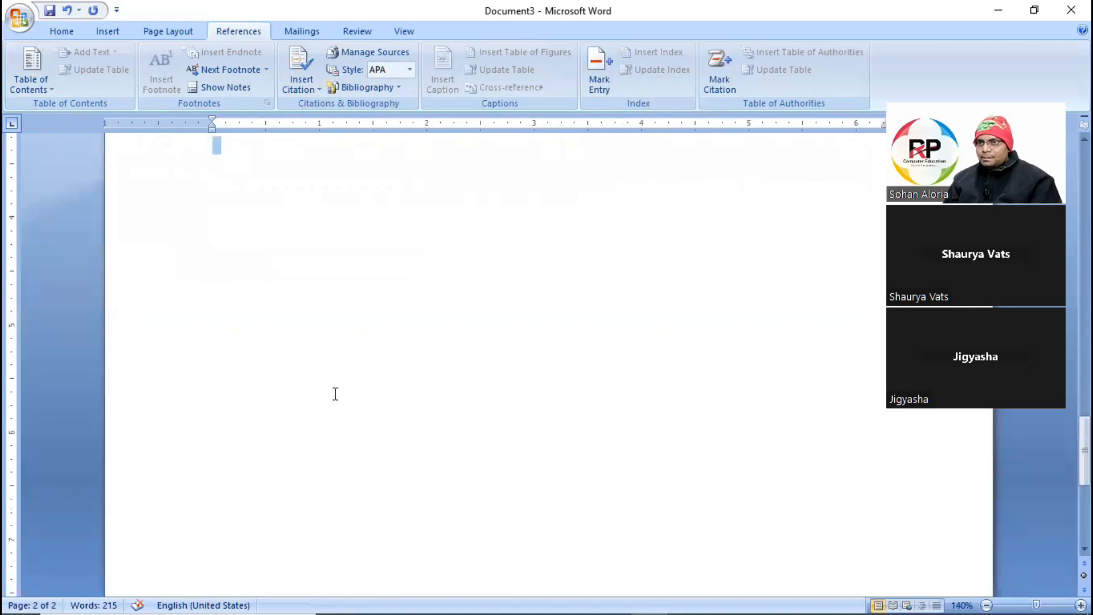
pyautogui.scroll(4, 245, 424)
pyautogui.scroll(3, 276, 412)
pyautogui.click(172, 404)
pyautogui.click(129, 427)
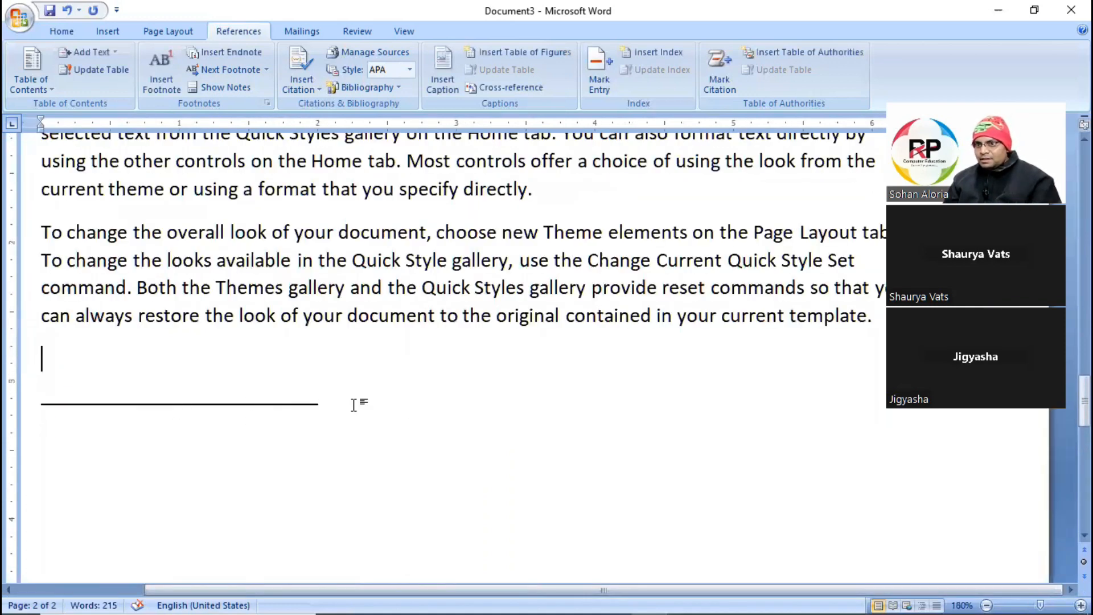
# Check the endnote mark beside ROM on page 1 against the emptied endnote area after the page 2 text
pyautogui.scroll(6, 342, 424)
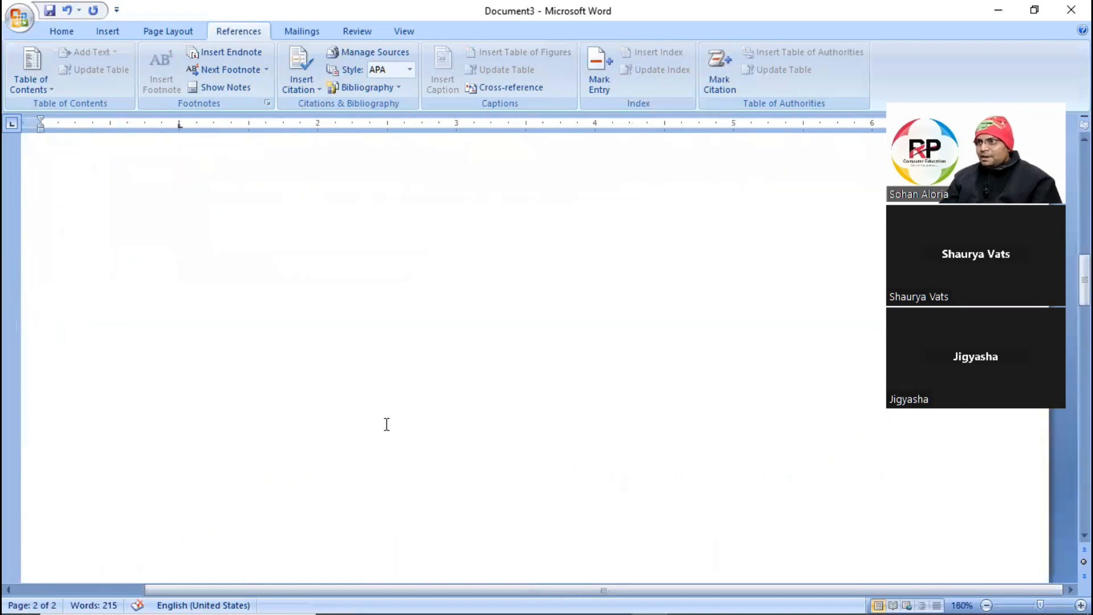
pyautogui.scroll(3, 341, 423)
pyautogui.click(284, 398)
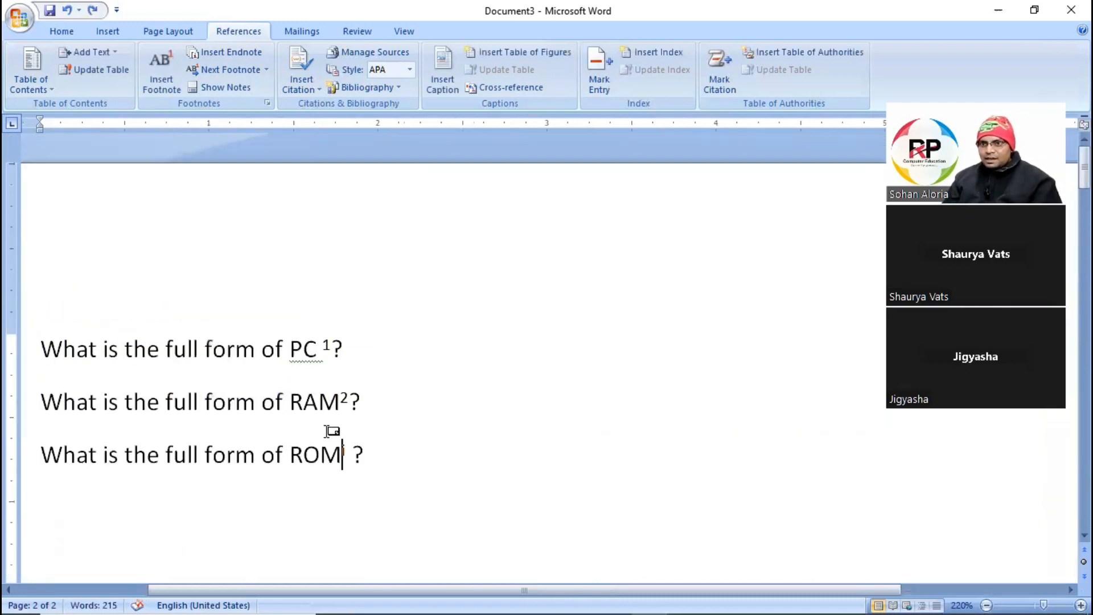
pyautogui.scroll(11, 468, 352)
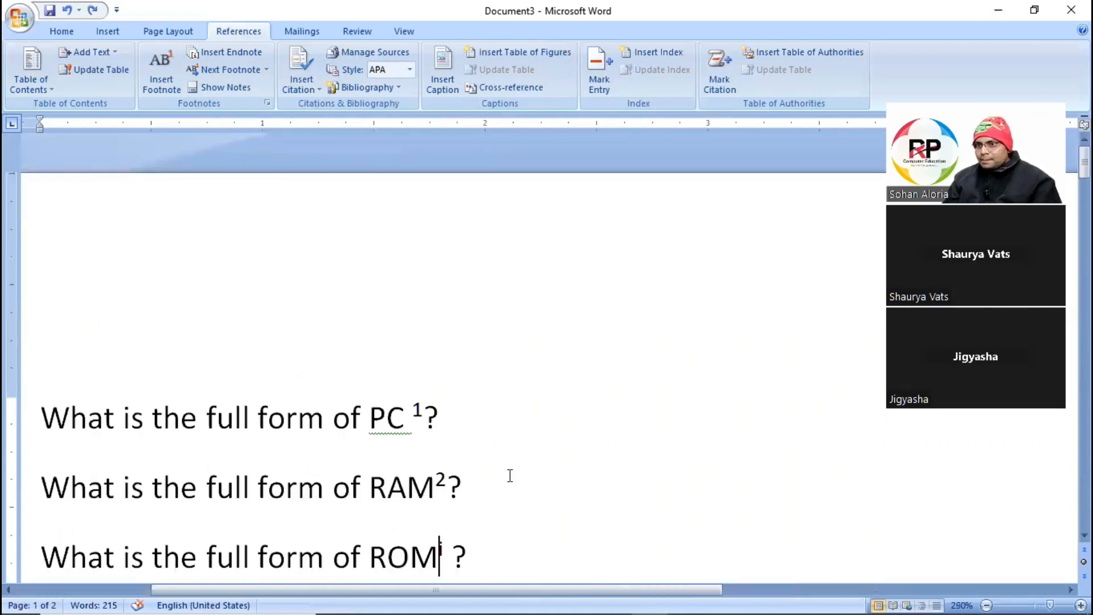
pyautogui.scroll(-5, 510, 476)
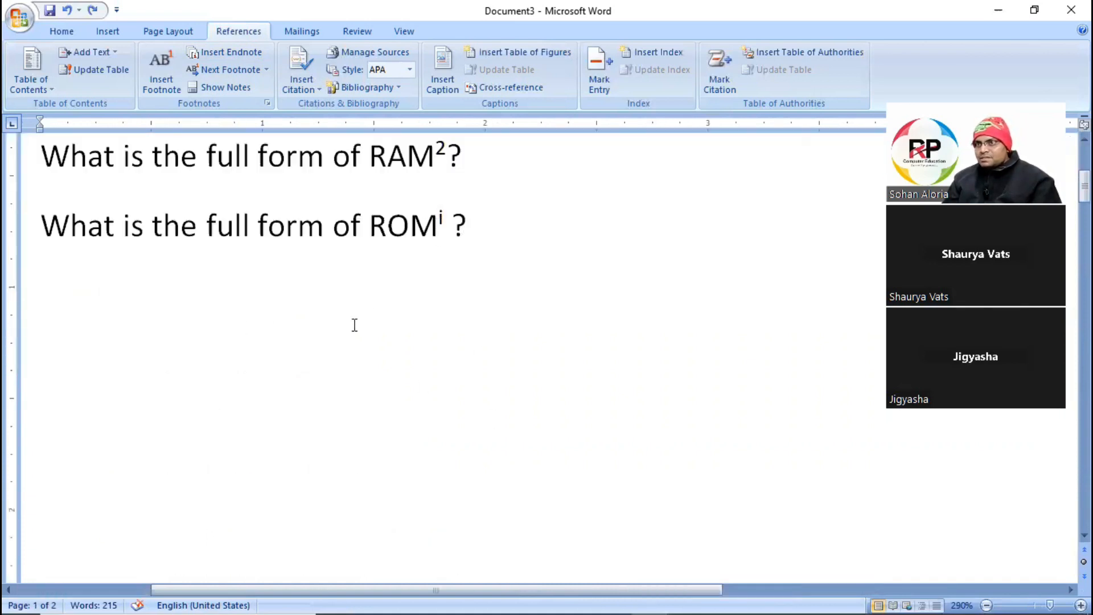
pyautogui.scroll(-10, 322, 390)
pyautogui.scroll(-10, 236, 334)
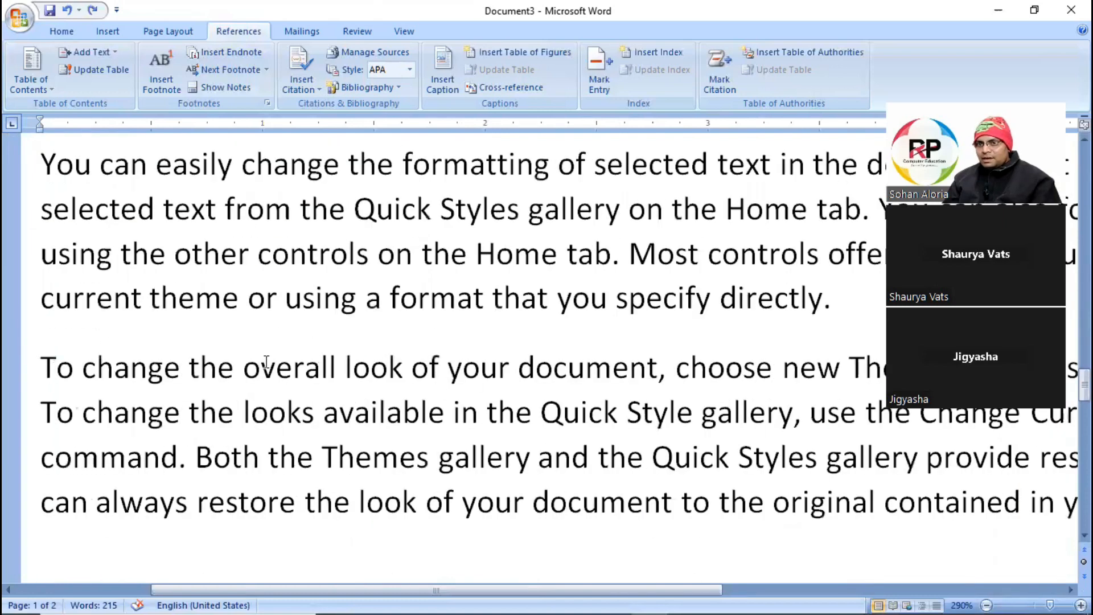
# Enter "Read only Memory" in the emptied endnote area beneath the separator line on page 2
pyautogui.click(118, 340)
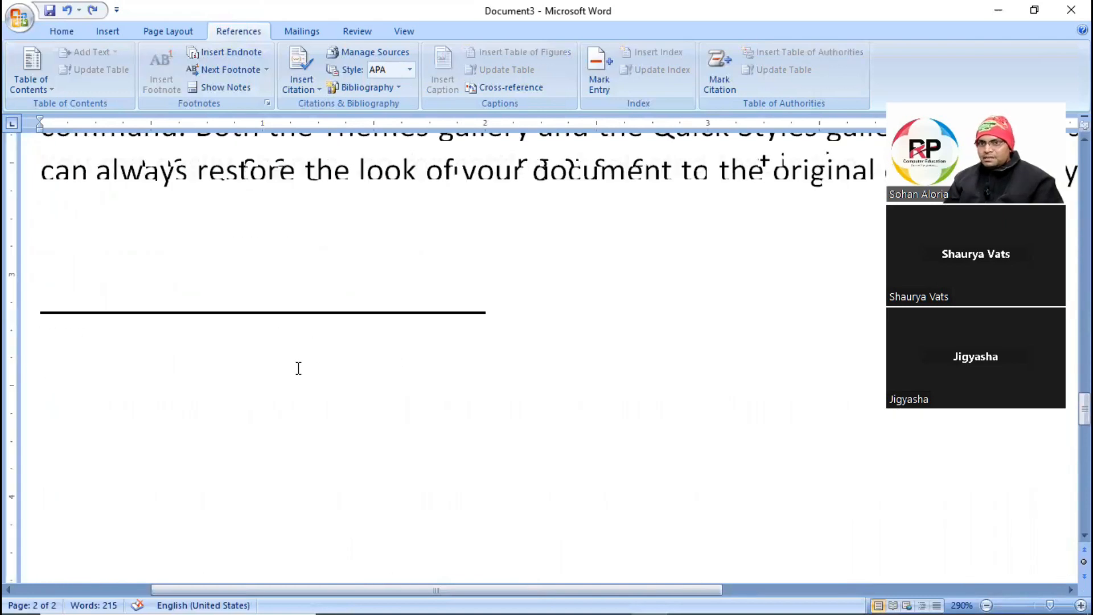
pyautogui.write('Rad')
pyautogui.press('BackSpace')
pyautogui.write('ed')
pyautogui.press('BackSpace')
pyautogui.press('BackSpace')
pyautogui.press('BackSpace')
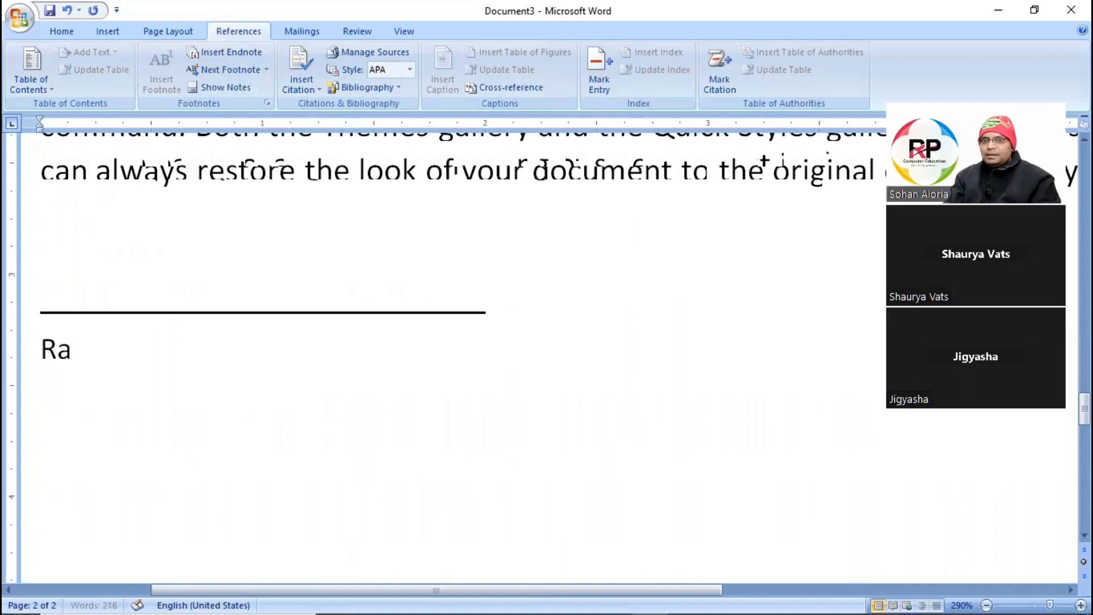
pyautogui.write('ead only Memory')
# Capitalize the "o" of "only" in the retyped endnote text so it reads "Read Only Memory"
pyautogui.press('Left')
pyautogui.press('Left')
pyautogui.press('Left')
pyautogui.press('Left')
pyautogui.press('Left')
pyautogui.press('Left')
pyautogui.press('Left')
pyautogui.press('Left')
pyautogui.press('Left')
pyautogui.press('Left')
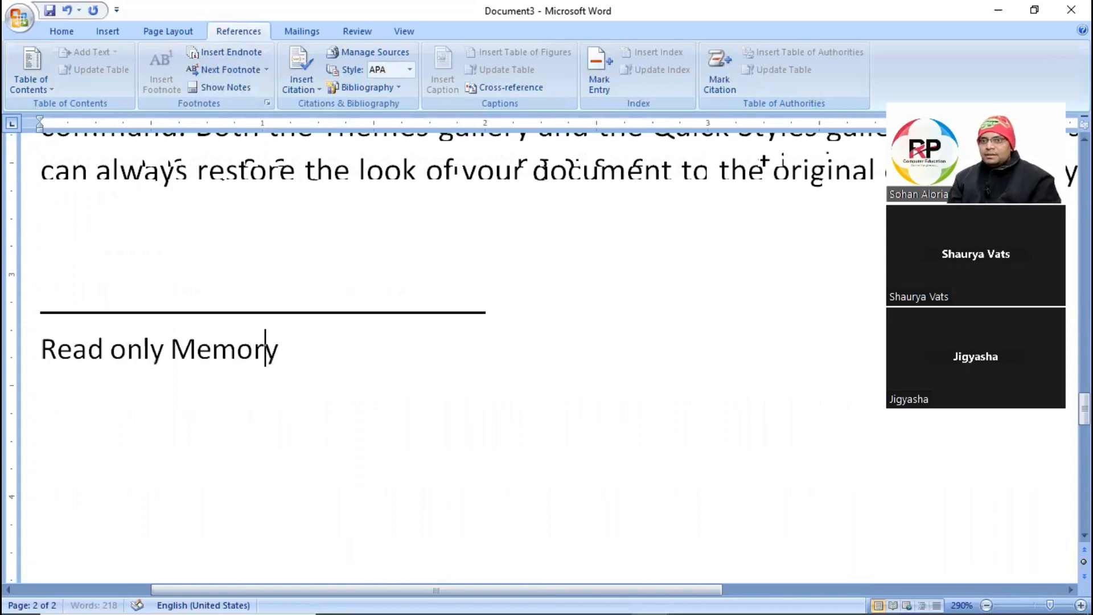
pyautogui.hotkey('shift', 'Left')
pyautogui.write('O')
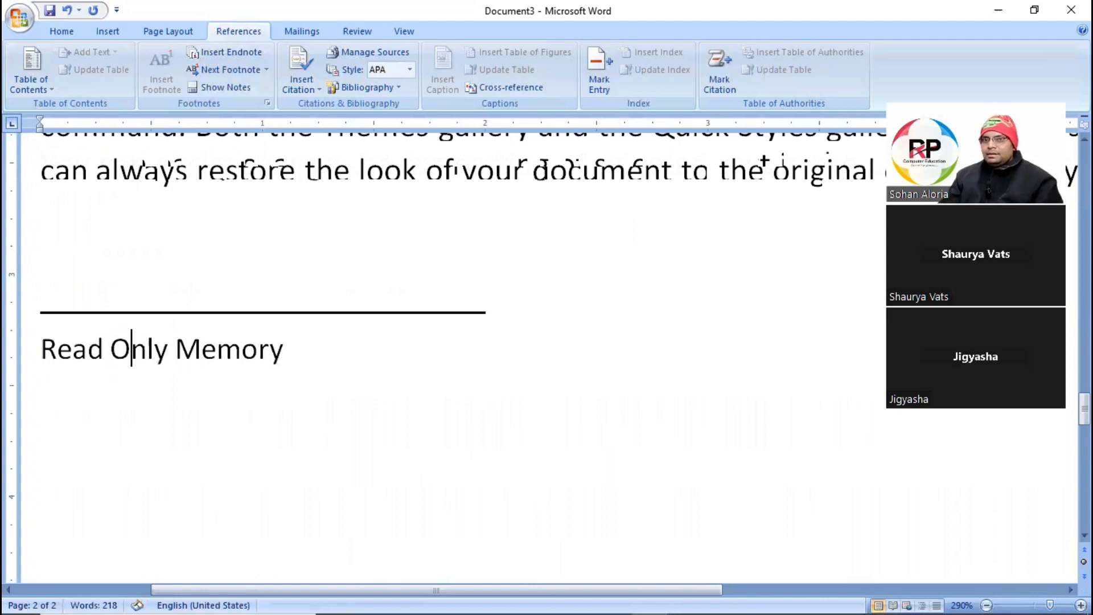
pyautogui.press('Left')
pyautogui.press('End')
# Delete the endnote mark beside ROM in the third question on page 1
pyautogui.scroll(10, 479, 382)
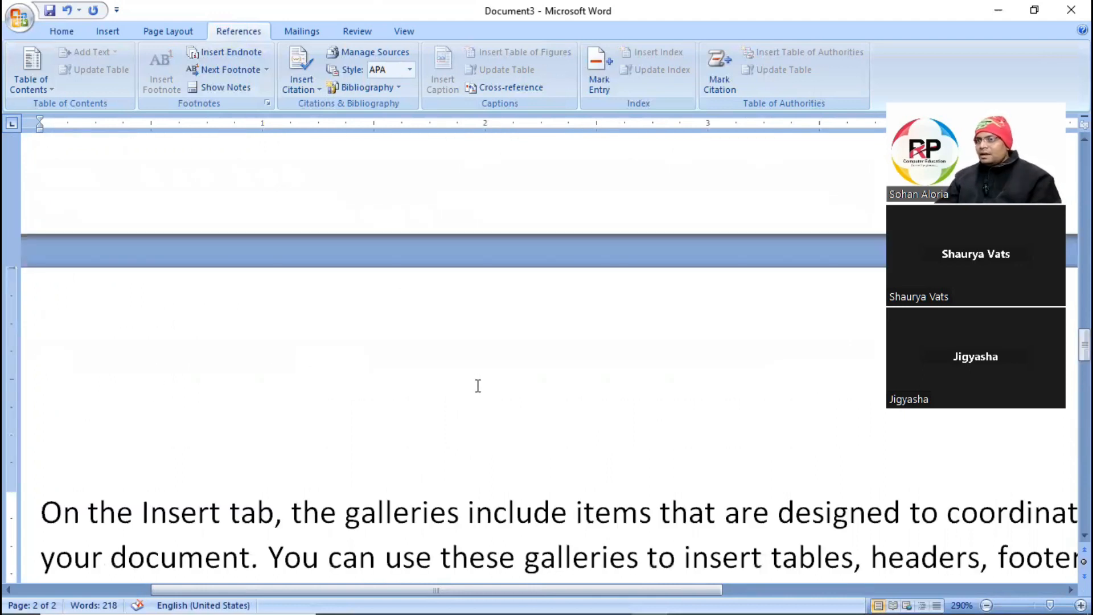
pyautogui.scroll(5, 481, 381)
pyautogui.scroll(-5, 473, 383)
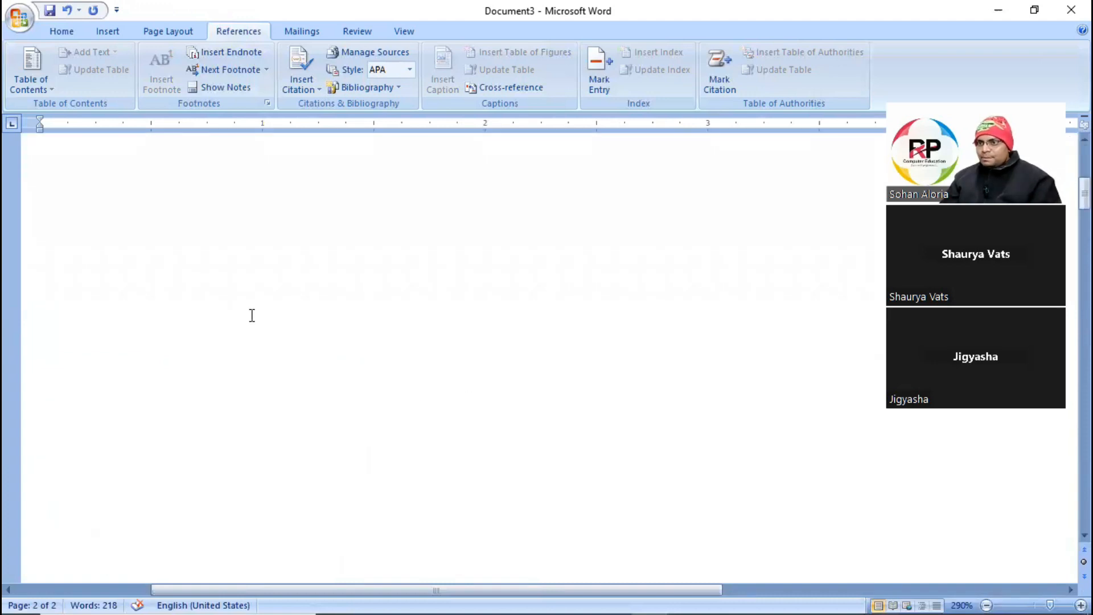
pyautogui.scroll(-4, 476, 366)
pyautogui.scroll(-15, 294, 395)
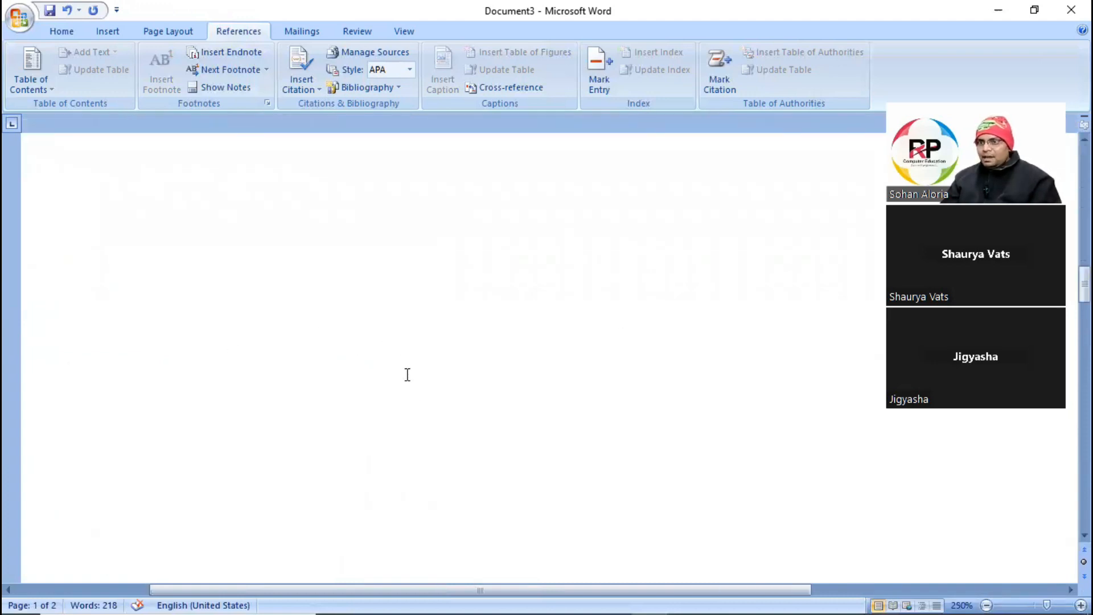
pyautogui.scroll(-10, 316, 350)
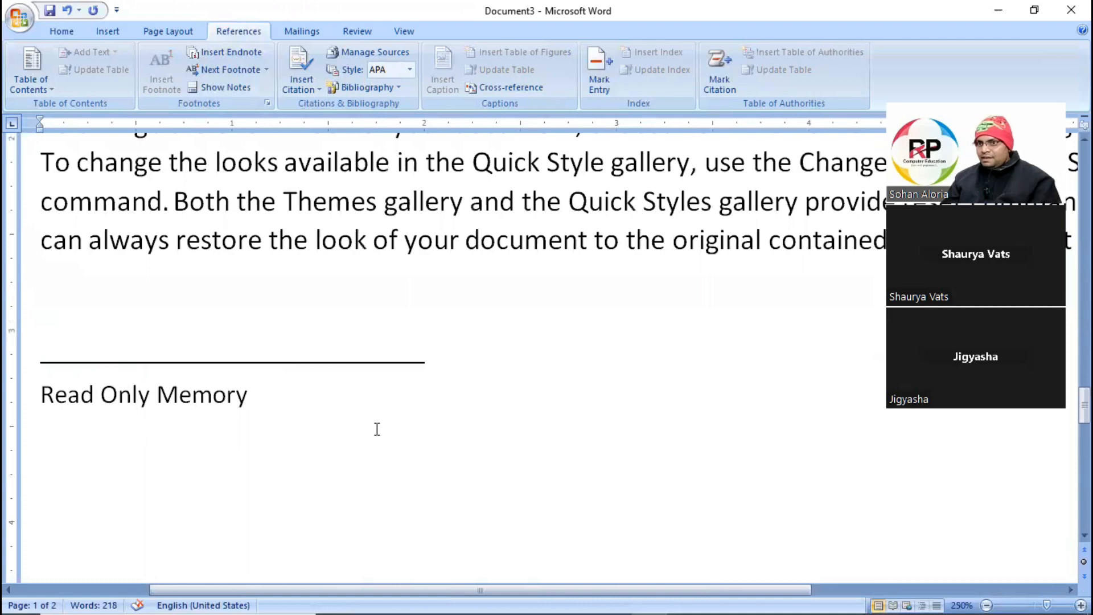
pyautogui.scroll(15, 377, 422)
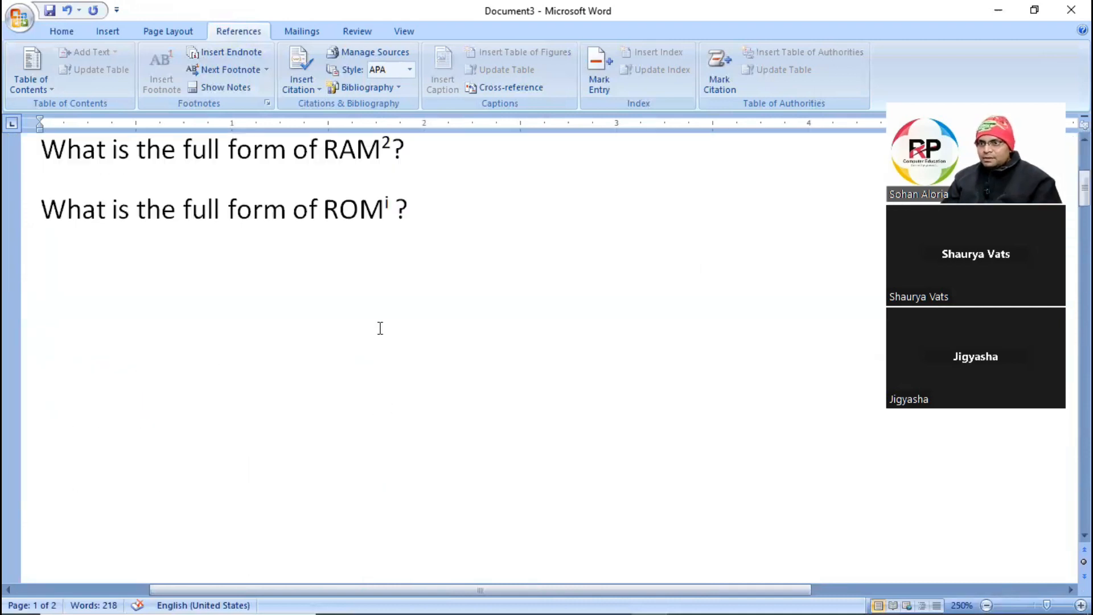
pyautogui.click(391, 197)
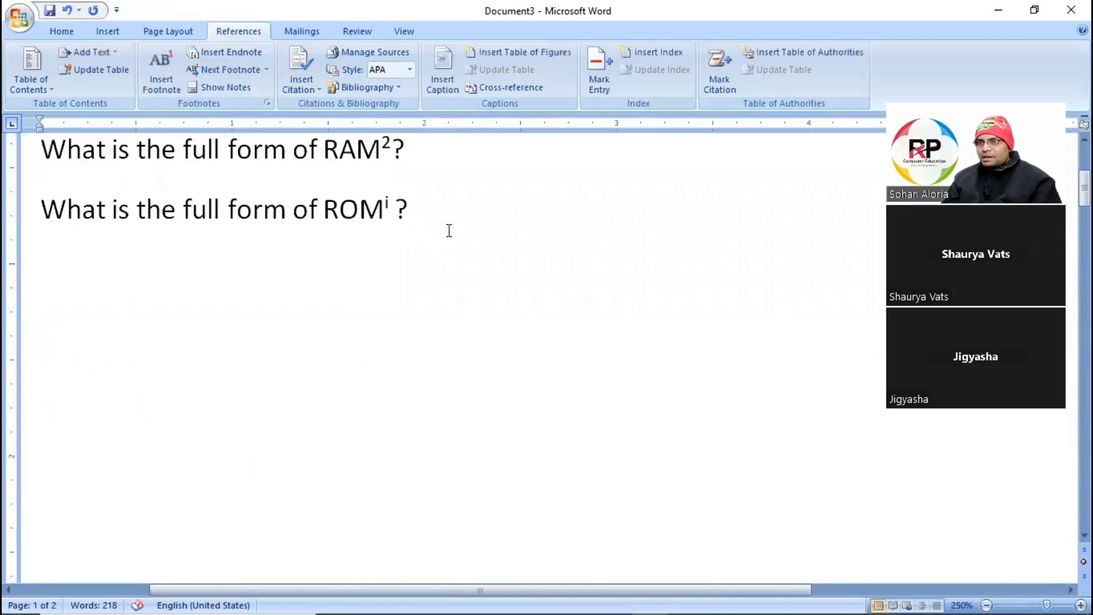
pyautogui.scroll(5, 456, 265)
pyautogui.scroll(-1, 491, 391)
pyautogui.scroll(-1, 491, 391)
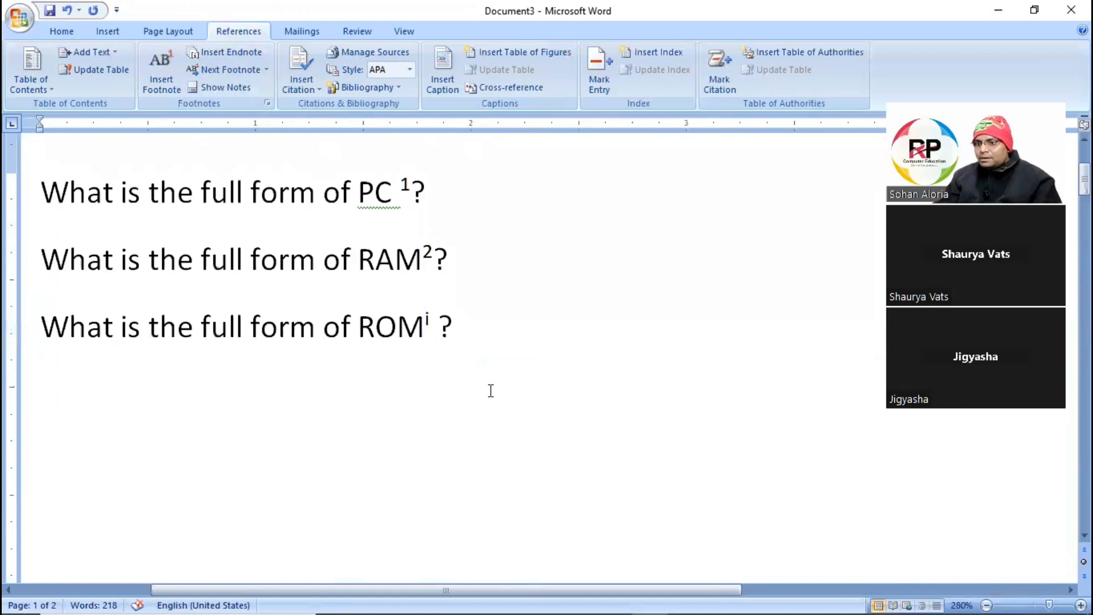
pyautogui.press('BackSpace')
pyautogui.press('BackSpace')
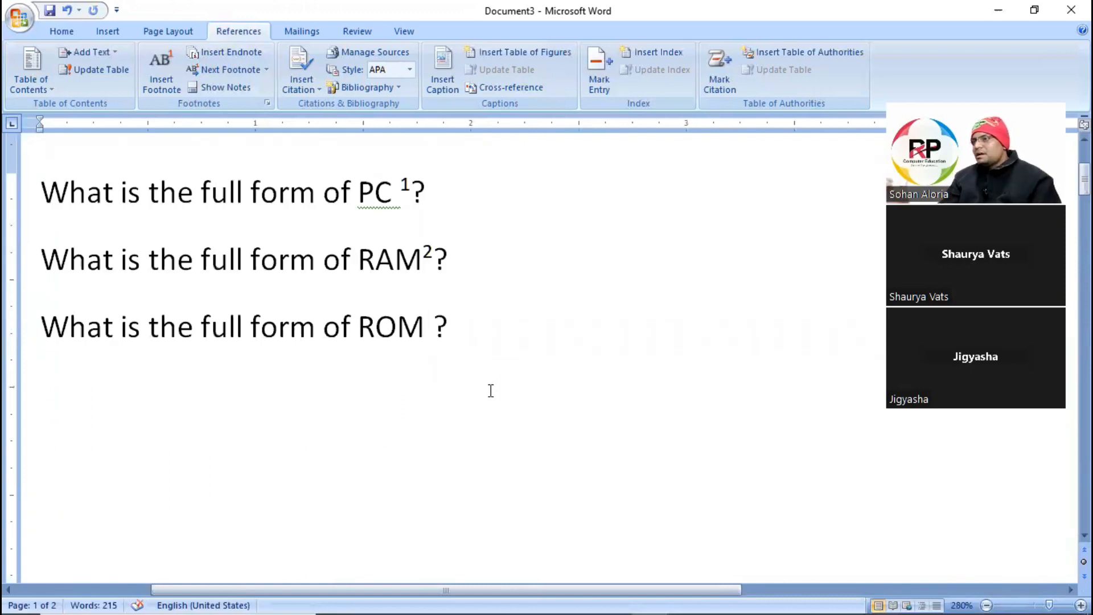
# Delete the footnote mark beside RAM in the second question and check the footnote area of page 1
pyautogui.click(424, 251)
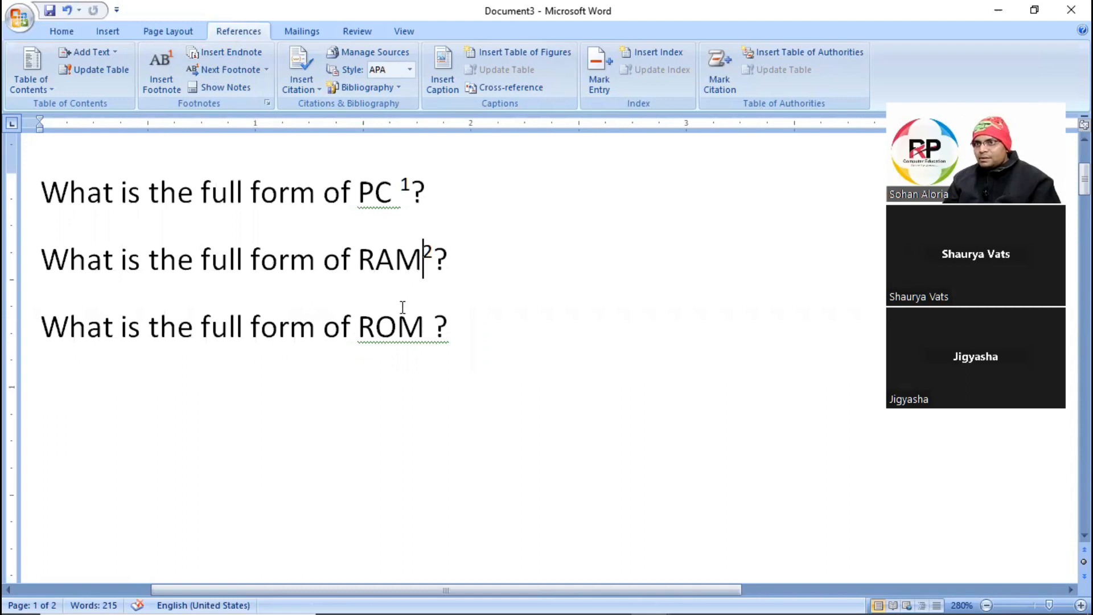
pyautogui.scroll(-3, 424, 352)
pyautogui.scroll(-10, 203, 450)
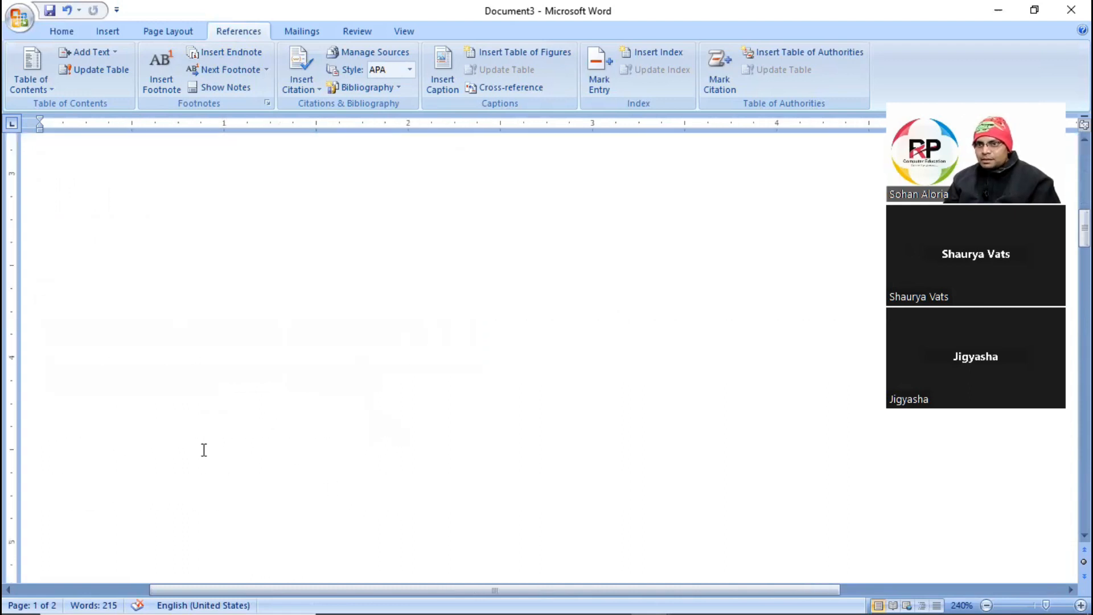
pyautogui.scroll(-1, 245, 450)
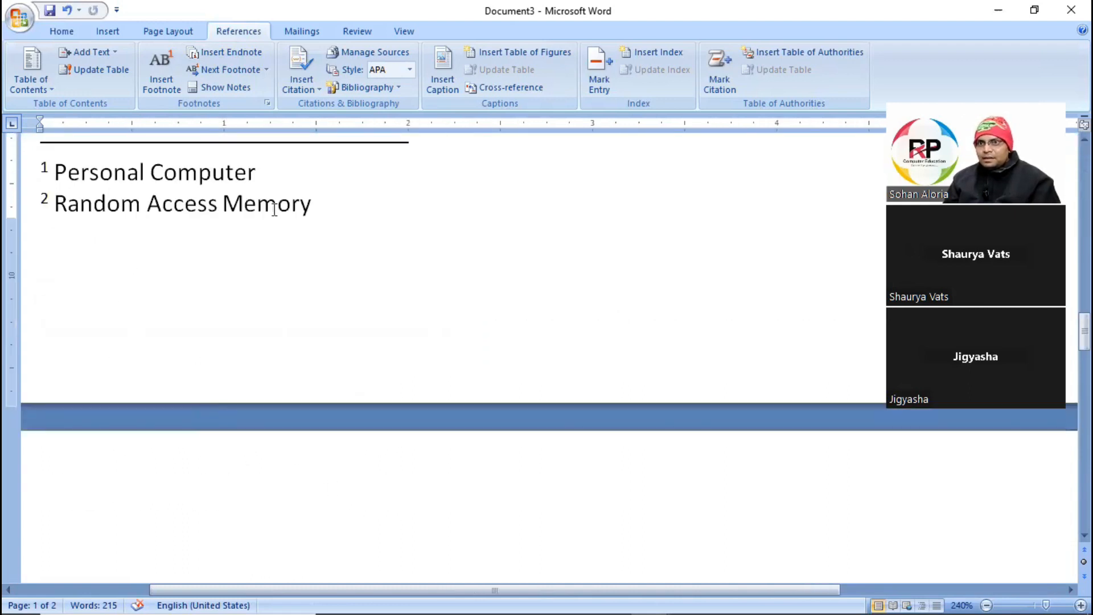
pyautogui.scroll(10, 469, 348)
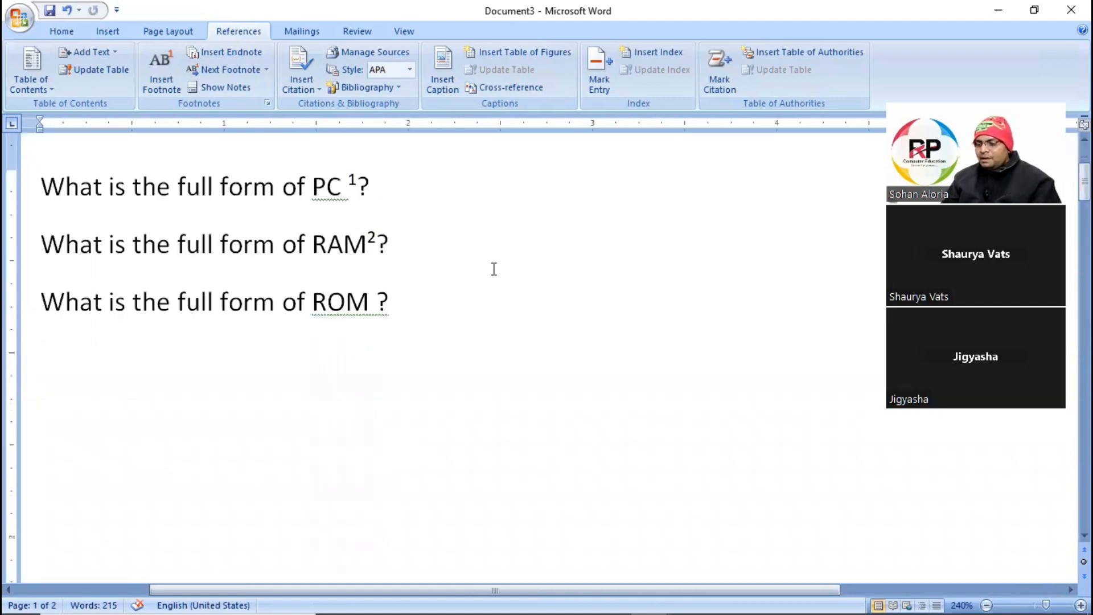
pyautogui.hotkey('shift', 'Right')
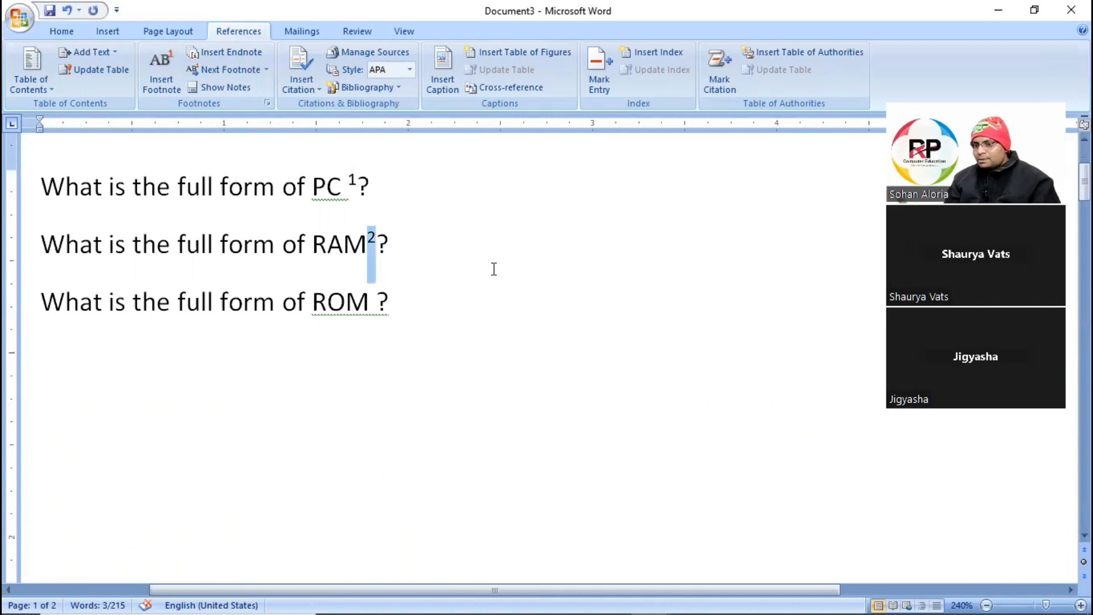
pyautogui.press('Delete')
pyautogui.scroll(-6, 261, 334)
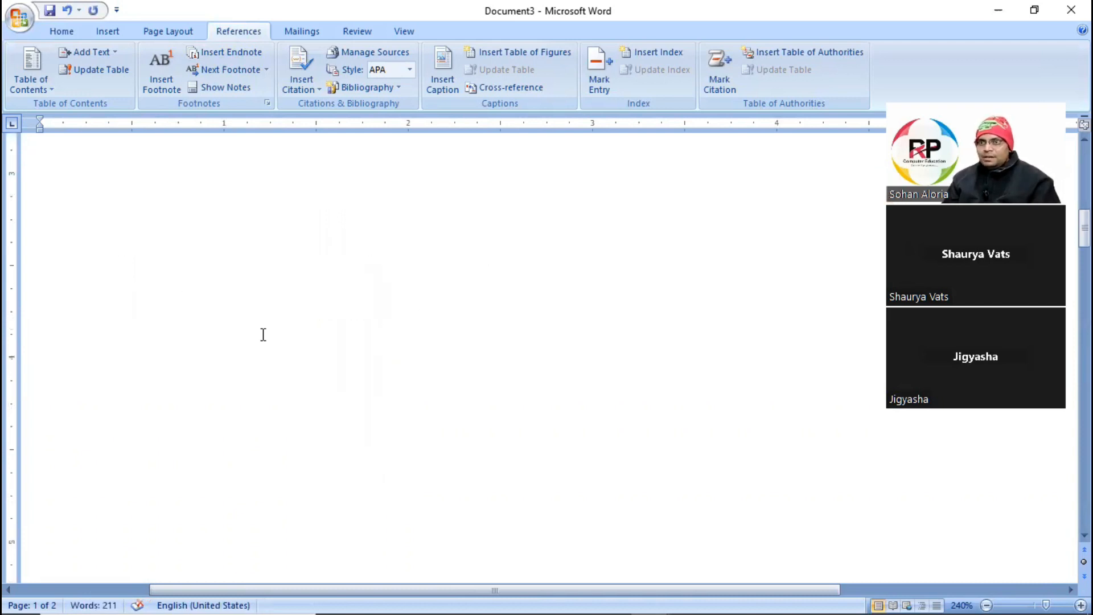
pyautogui.scroll(-5, 182, 372)
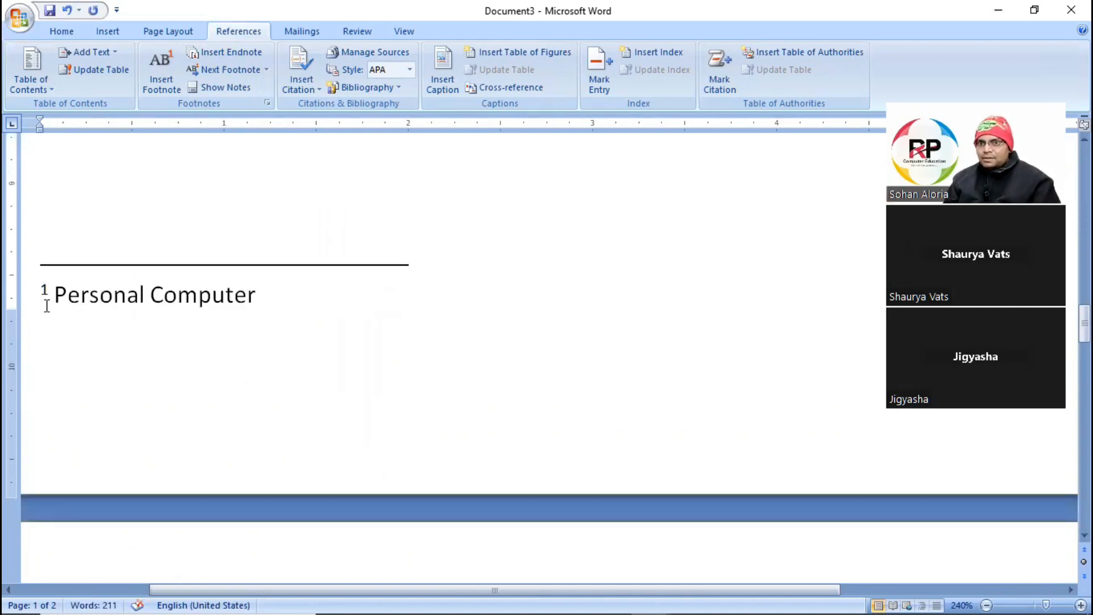
pyautogui.scroll(10, 428, 367)
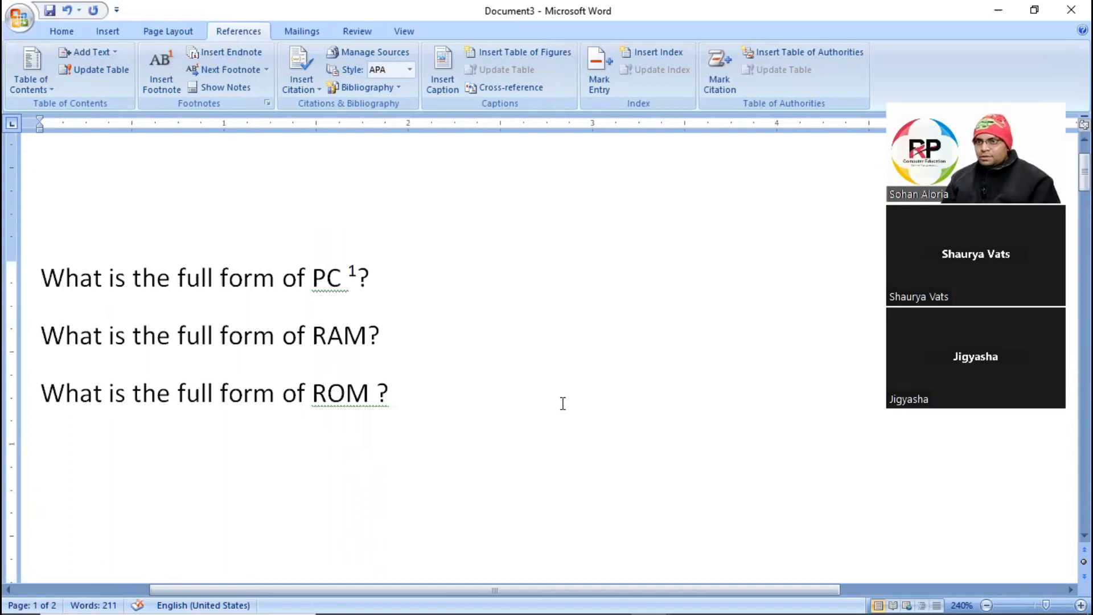
# Undo the deletion of the RAM footnote mark and clear the selection
pyautogui.hotkey('ctrl', 'z')
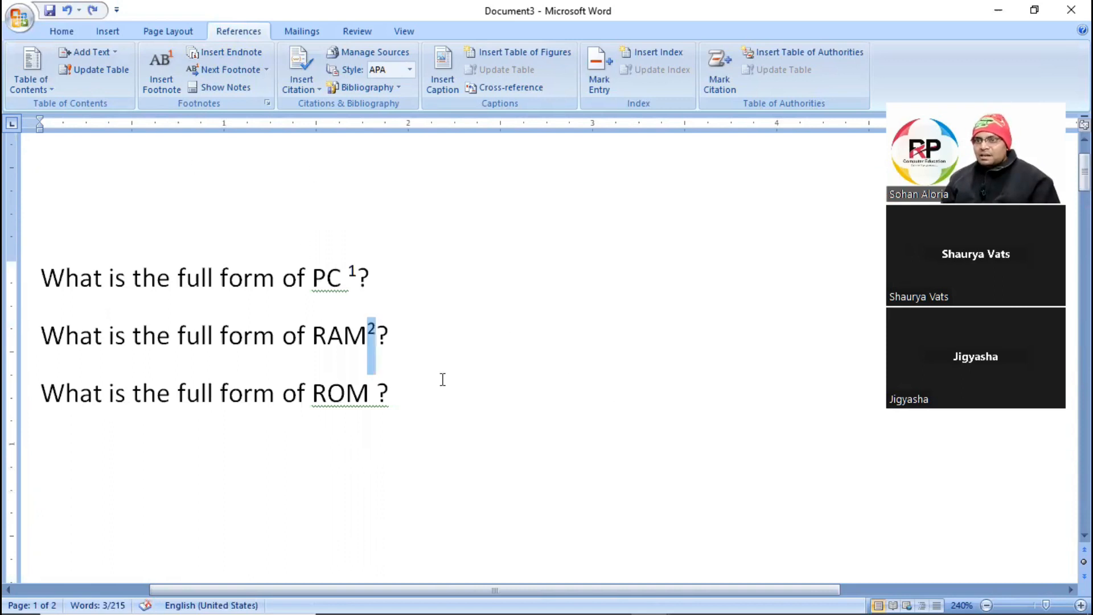
pyautogui.click(469, 383)
pyautogui.press('Left')
pyautogui.press('Left')
# Copy the three paragraphs on page 2 and paste them repeatedly at the end until the document runs to five pages
pyautogui.scroll(-12, 439, 394)
pyautogui.scroll(-5, 439, 387)
pyautogui.keyDown('ctrl'); pyautogui.scroll(-7, 442, 378); pyautogui.keyUp('ctrl')
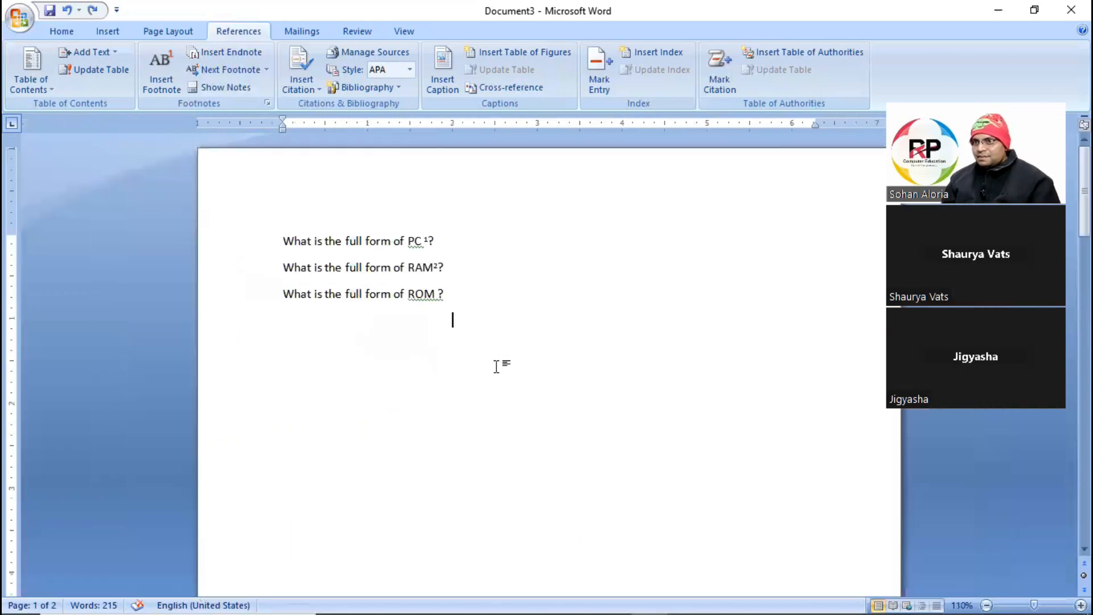
pyautogui.keyDown('ctrl'); pyautogui.scroll(-2, 497, 367); pyautogui.keyUp('ctrl')
pyautogui.scroll(-20, 408, 349)
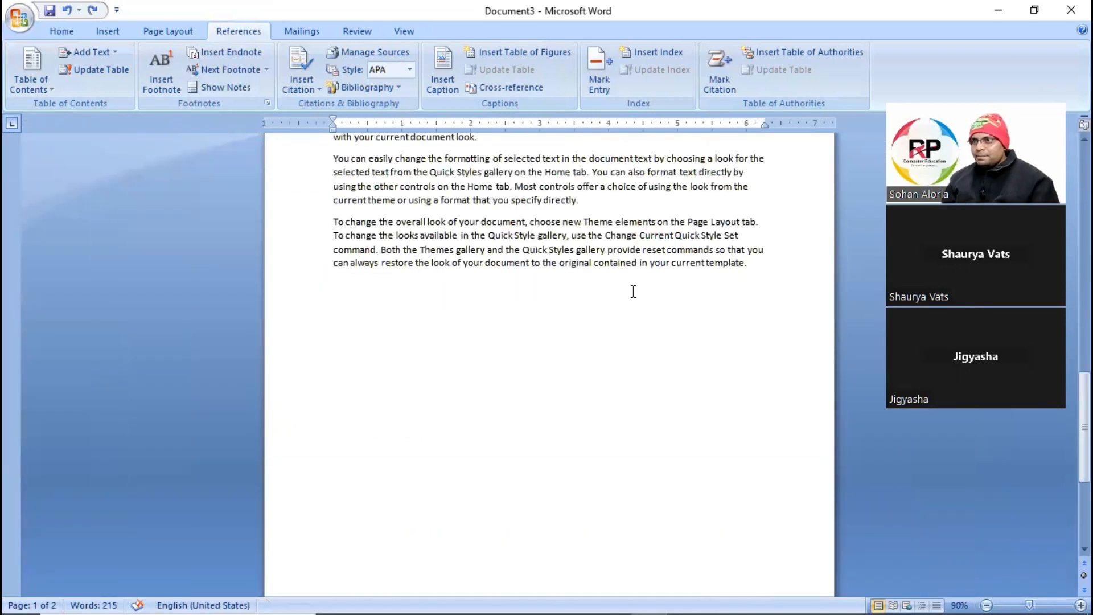
pyautogui.scroll(2, 736, 383)
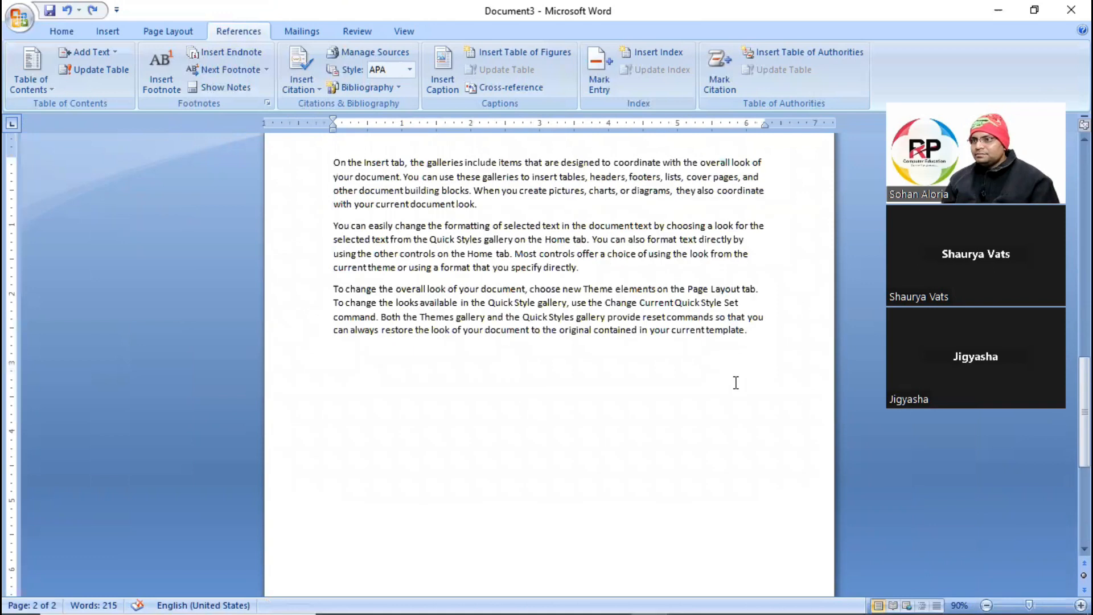
pyautogui.keyDown('shift'); pyautogui.click(334, 160); pyautogui.keyUp('shift')
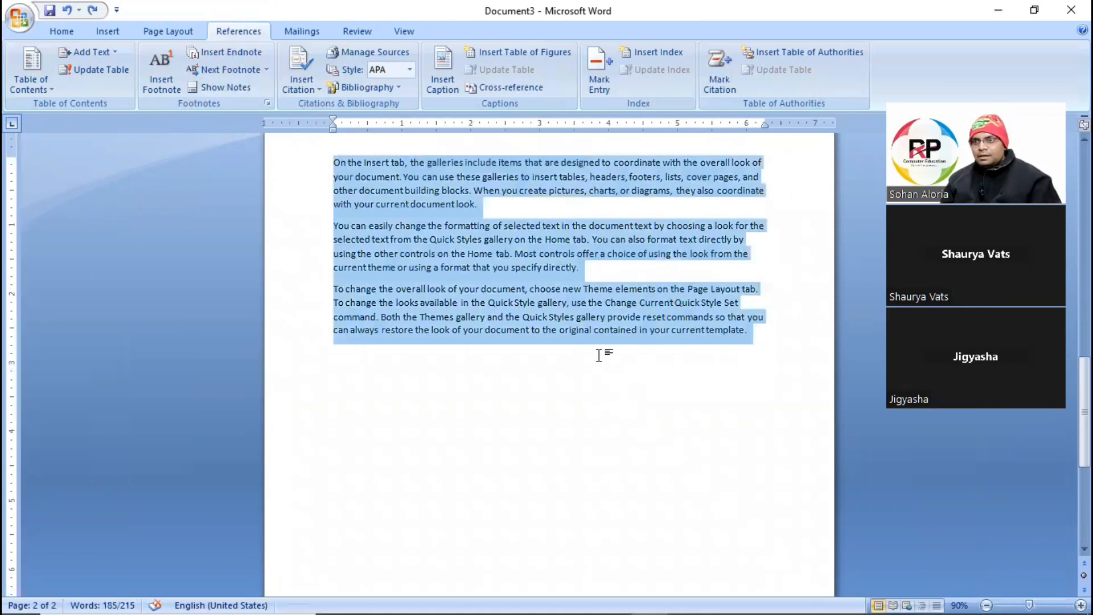
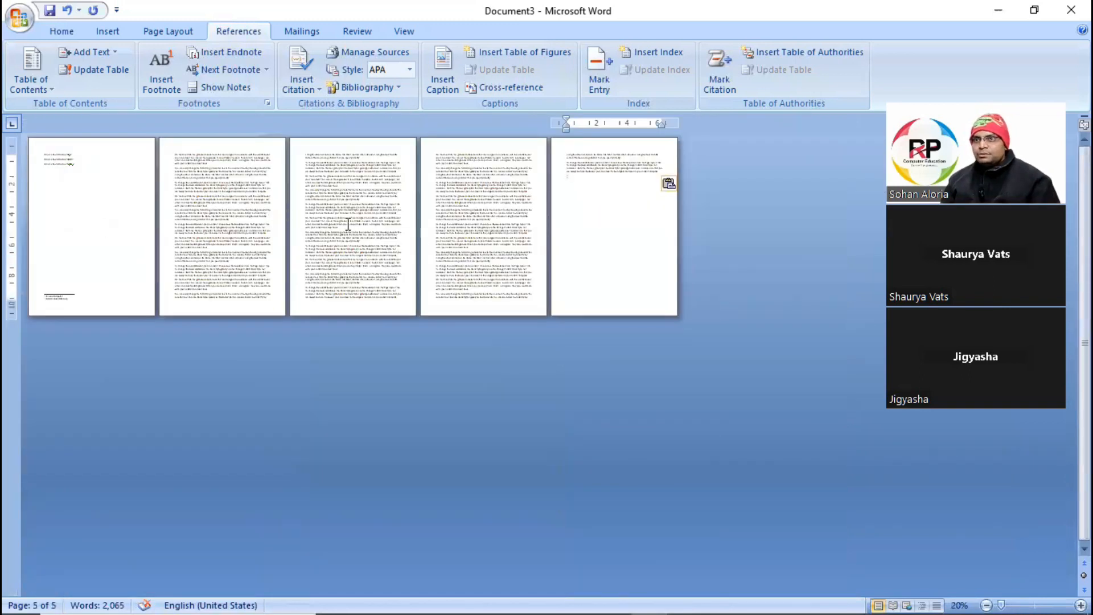
pyautogui.keyDown('ctrl'); pyautogui.scroll(10, 579, 276); pyautogui.keyUp('ctrl')
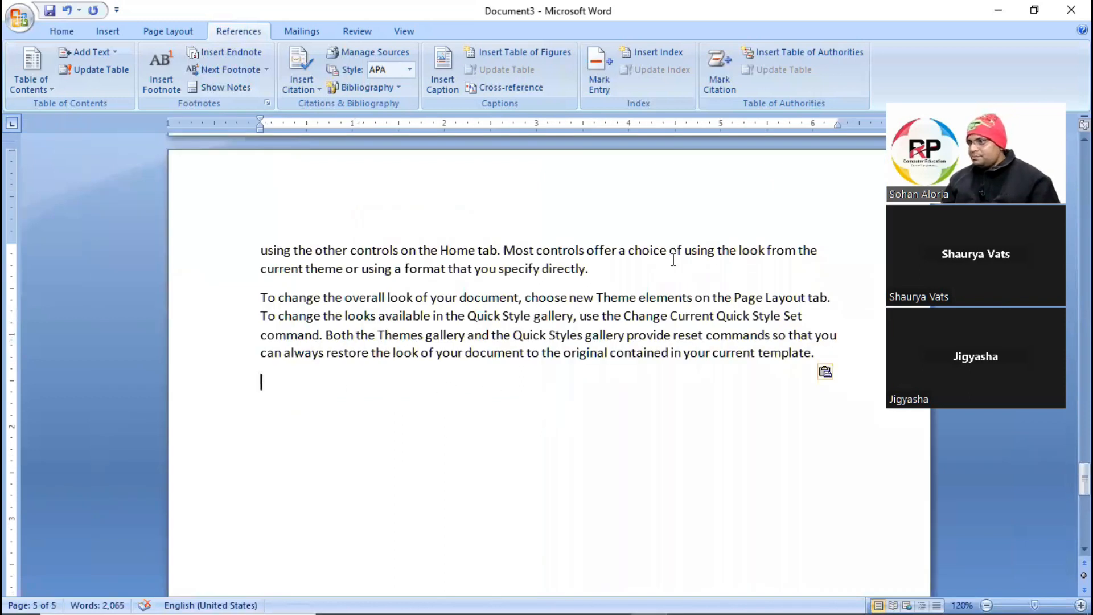
# Insert an endnote for ROM in the third question on page 1 with the text "Read Only Memory"
pyautogui.hotkey('ctrl', 'Home')
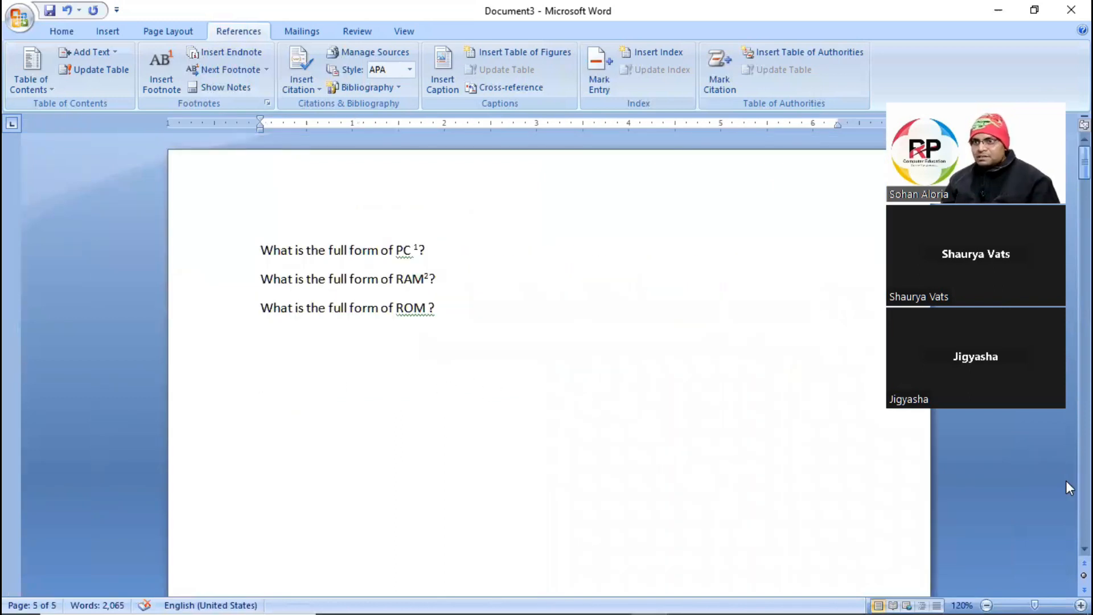
pyautogui.keyDown('ctrl'); pyautogui.scroll(7, 239, 296); pyautogui.keyUp('ctrl')
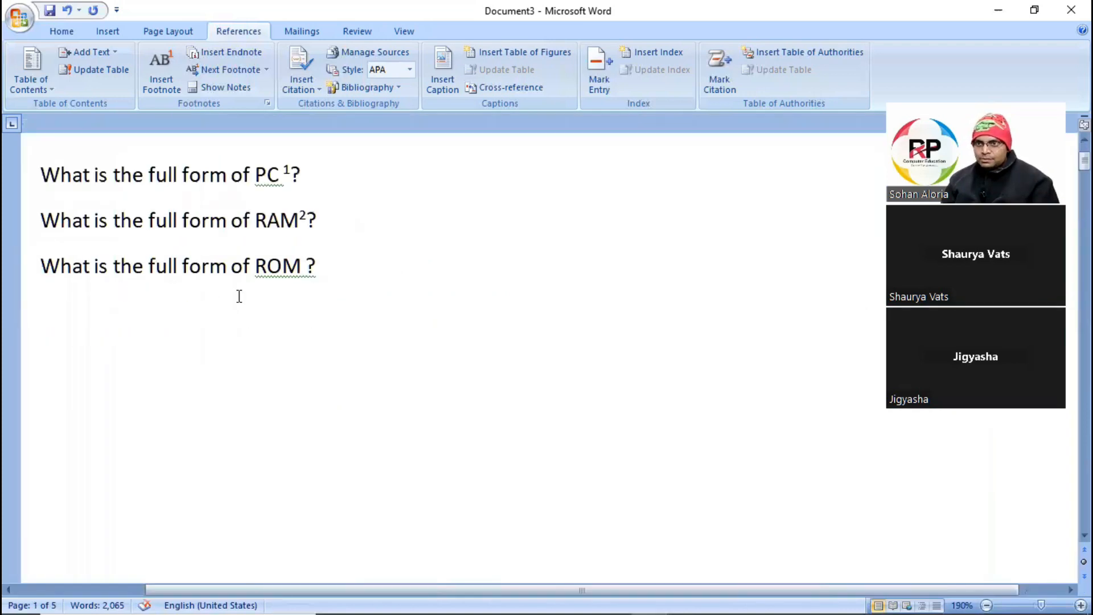
pyautogui.moveTo(304, 267); pyautogui.dragTo(257, 264)
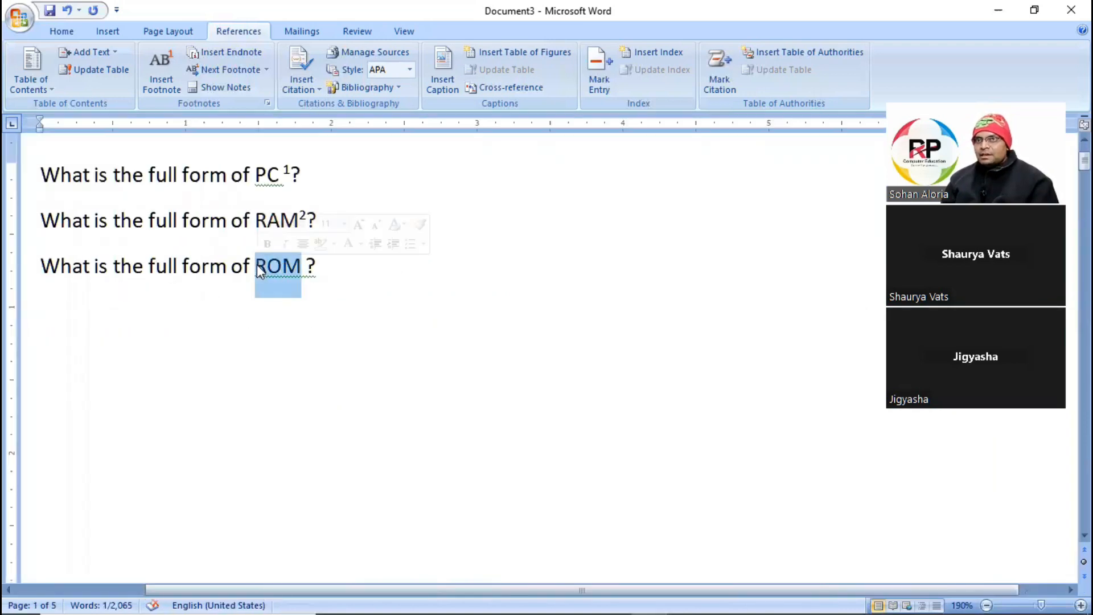
pyautogui.click(231, 53)
pyautogui.write('Rea')
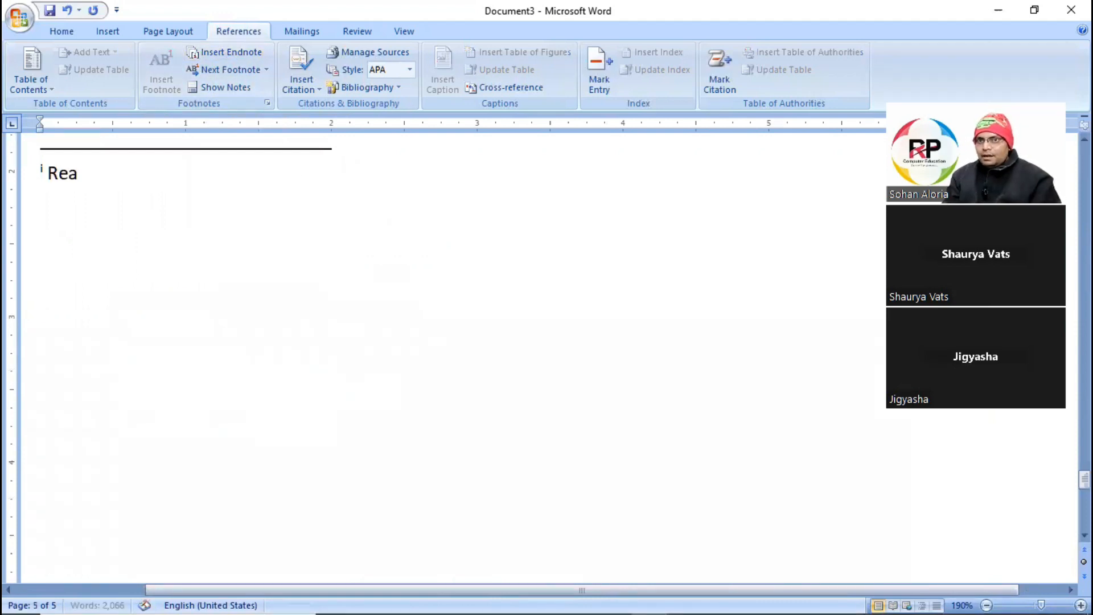
pyautogui.write('d Only Memory')
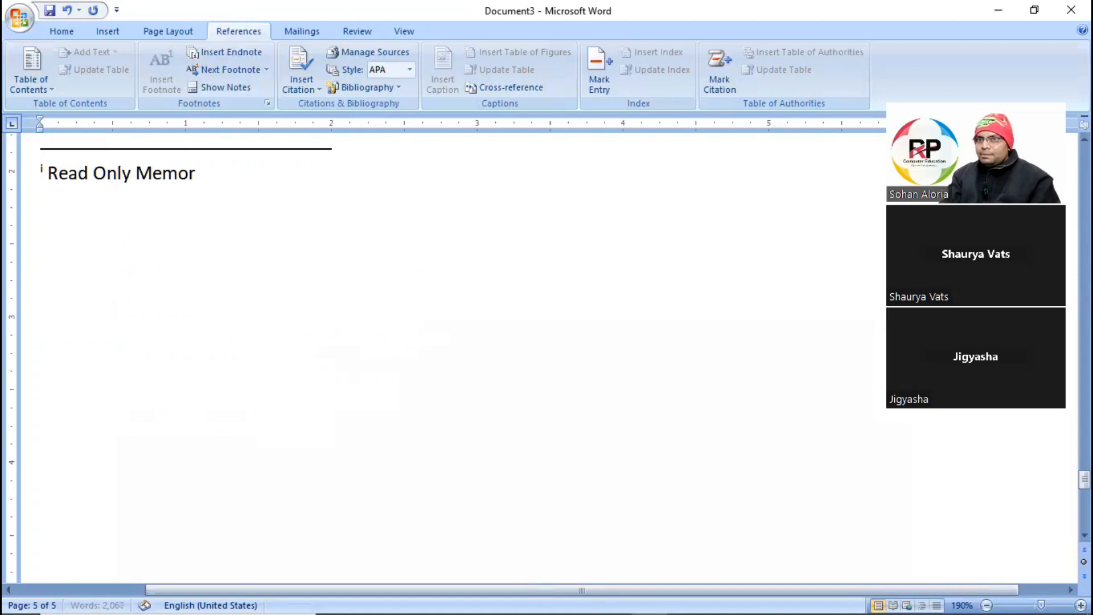
pyautogui.keyDown('ctrl'); pyautogui.scroll(-5, 393, 288); pyautogui.keyUp('ctrl')
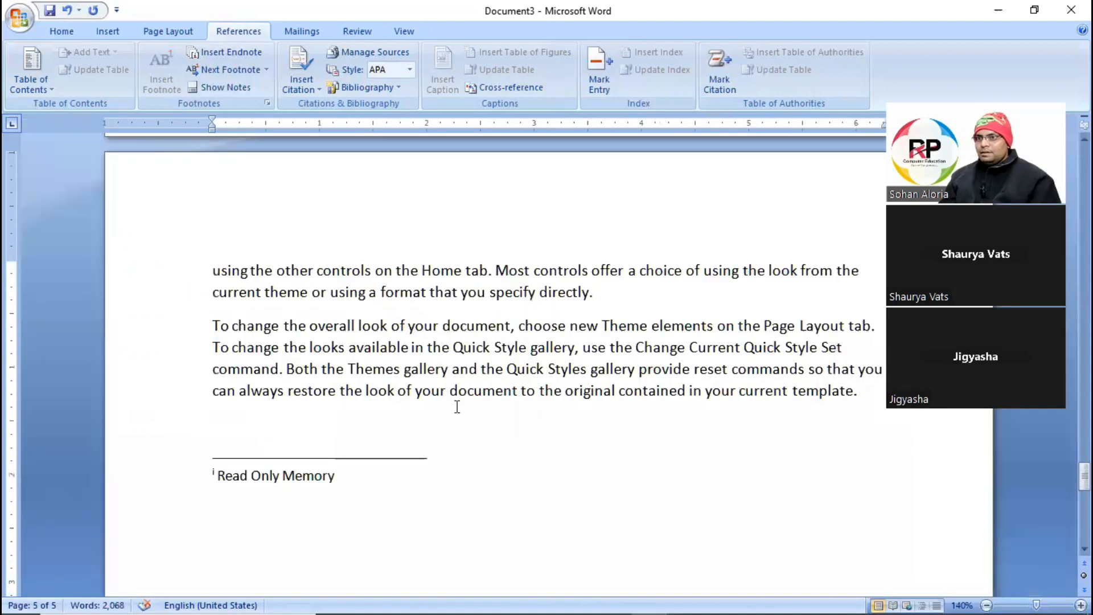
pyautogui.scroll(5, 456, 402)
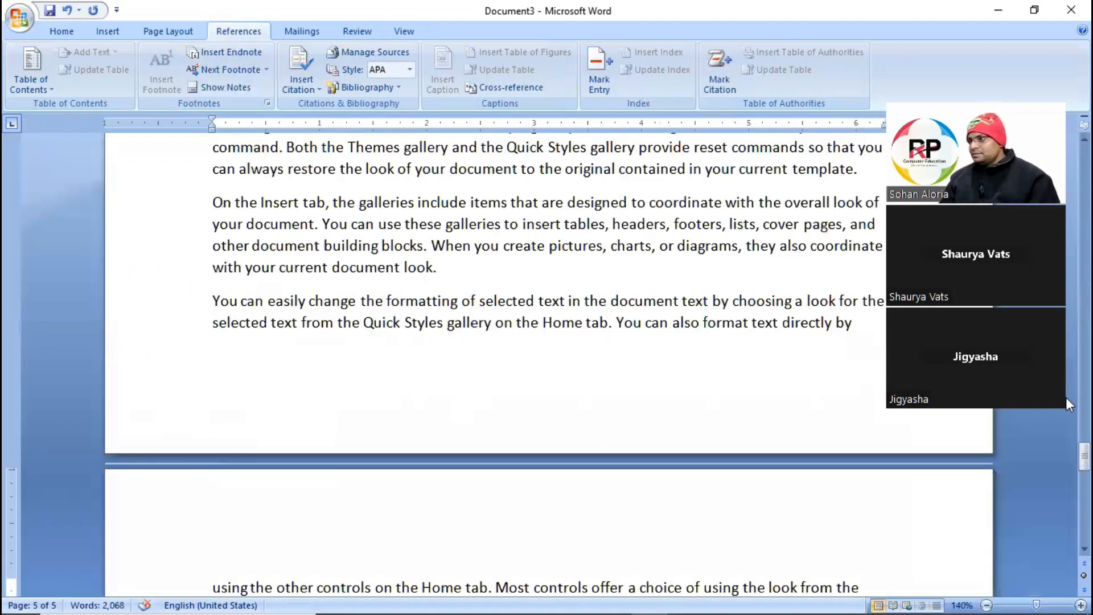
pyautogui.keyDown('ctrl'); pyautogui.scroll(-3, 1066, 394); pyautogui.keyUp('ctrl')
pyautogui.scroll(10, 1066, 390)
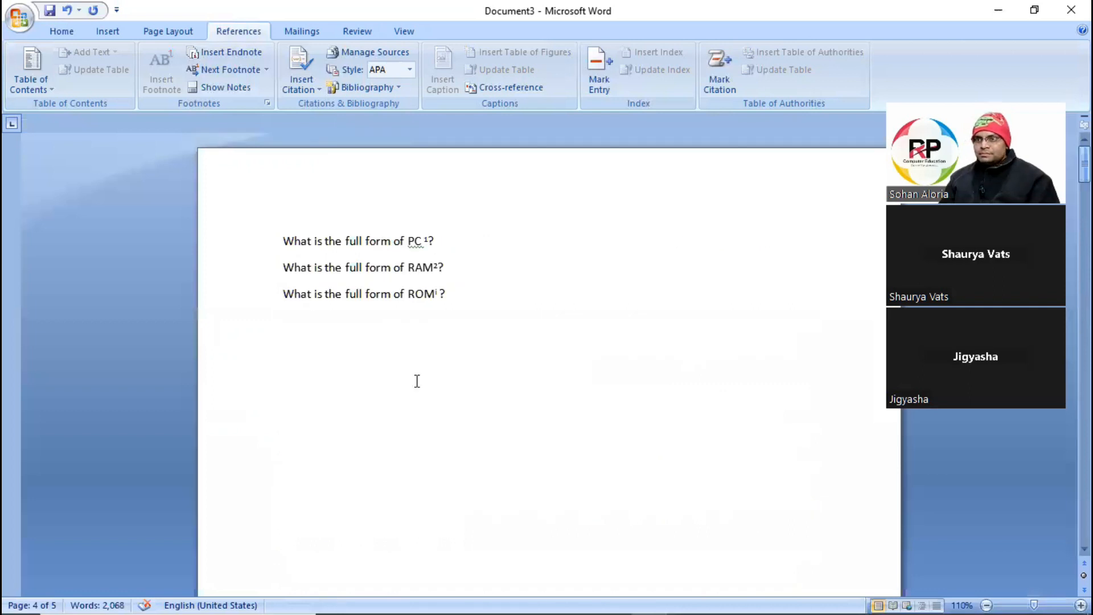
# Examine the note marks beside PC, RAM and ROM and the matching footnotes at the end of page 1
pyautogui.keyDown('ctrl'); pyautogui.scroll(-4, 417, 381); pyautogui.keyUp('ctrl')
pyautogui.keyDown('ctrl'); pyautogui.scroll(8, 200, 246); pyautogui.keyUp('ctrl')
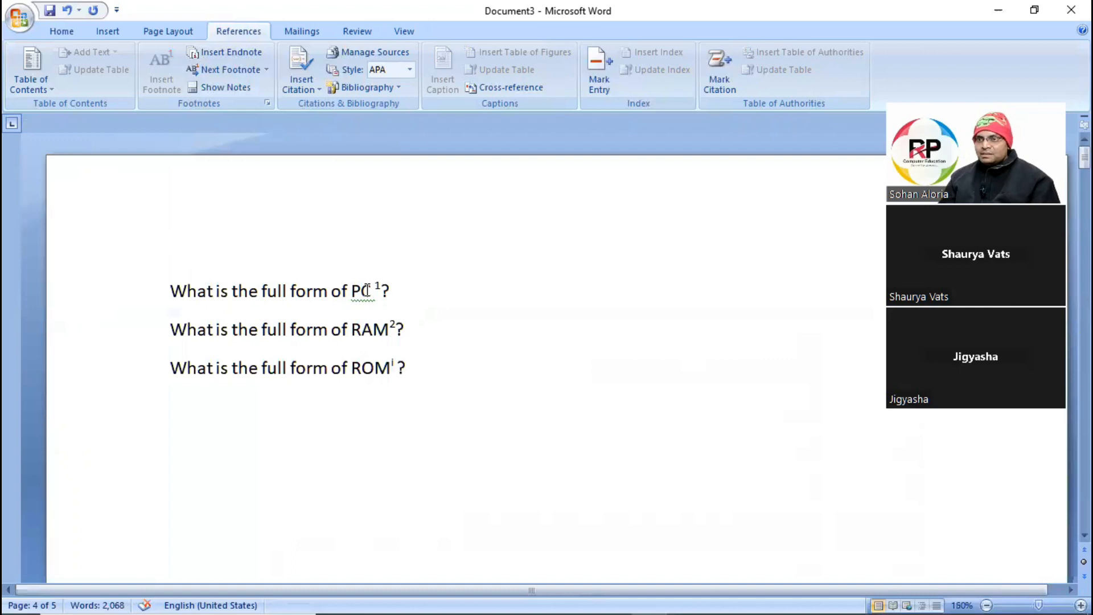
pyautogui.keyDown('ctrl'); pyautogui.scroll(2, 408, 337); pyautogui.keyUp('ctrl')
pyautogui.keyDown('ctrl'); pyautogui.scroll(1, 324, 329); pyautogui.keyUp('ctrl')
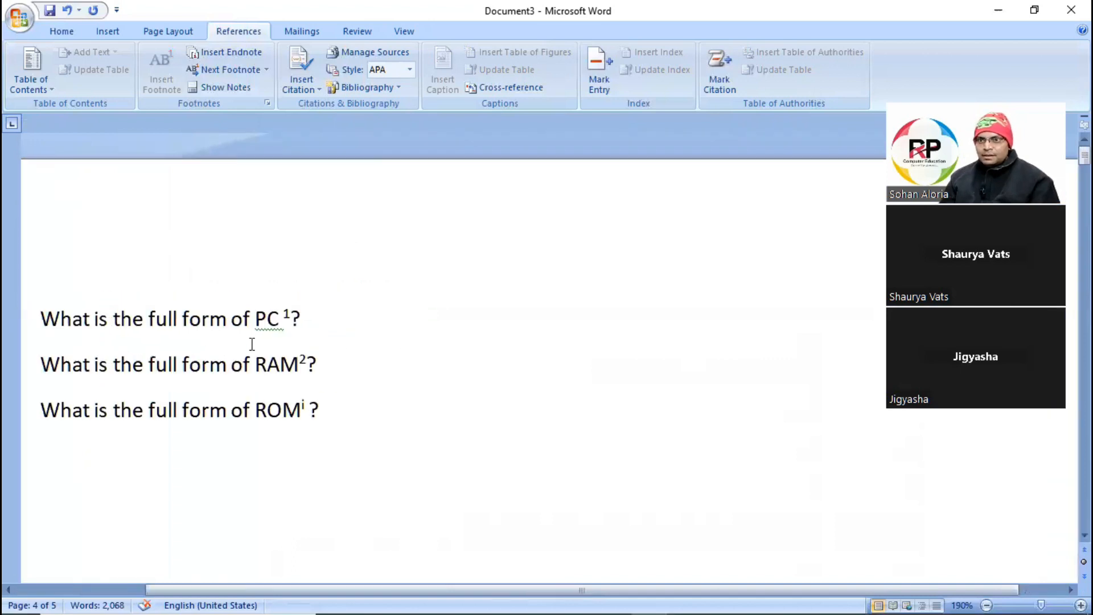
pyautogui.keyDown('ctrl'); pyautogui.scroll(1, 252, 344); pyautogui.keyUp('ctrl')
pyautogui.keyDown('ctrl'); pyautogui.scroll(-4, 156, 347); pyautogui.keyUp('ctrl')
pyautogui.keyDown('ctrl'); pyautogui.scroll(1, 194, 370); pyautogui.keyUp('ctrl')
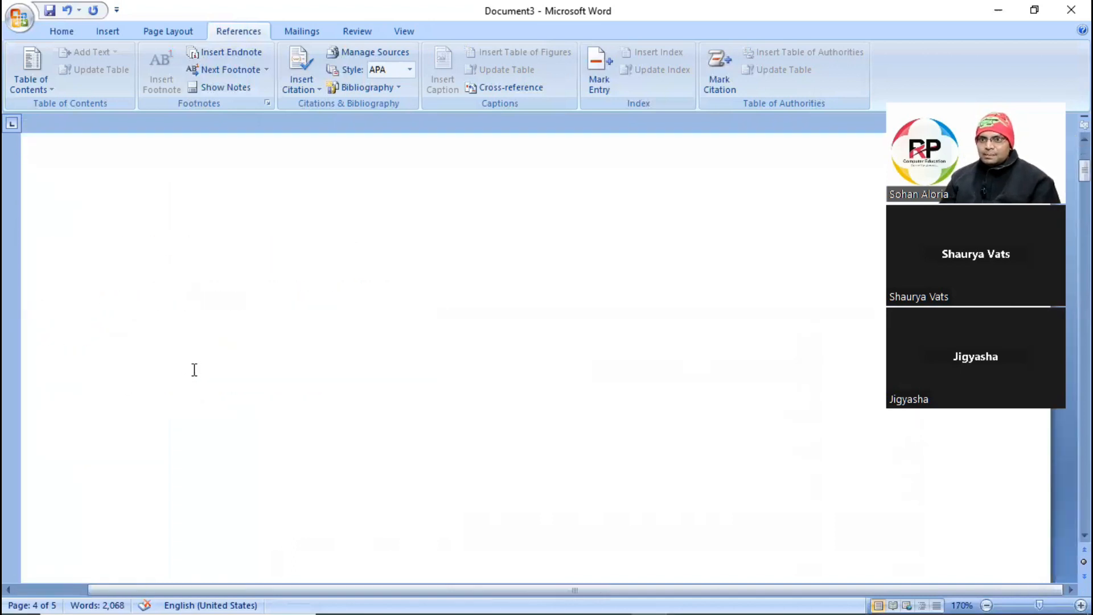
pyautogui.scroll(-2, 197, 376)
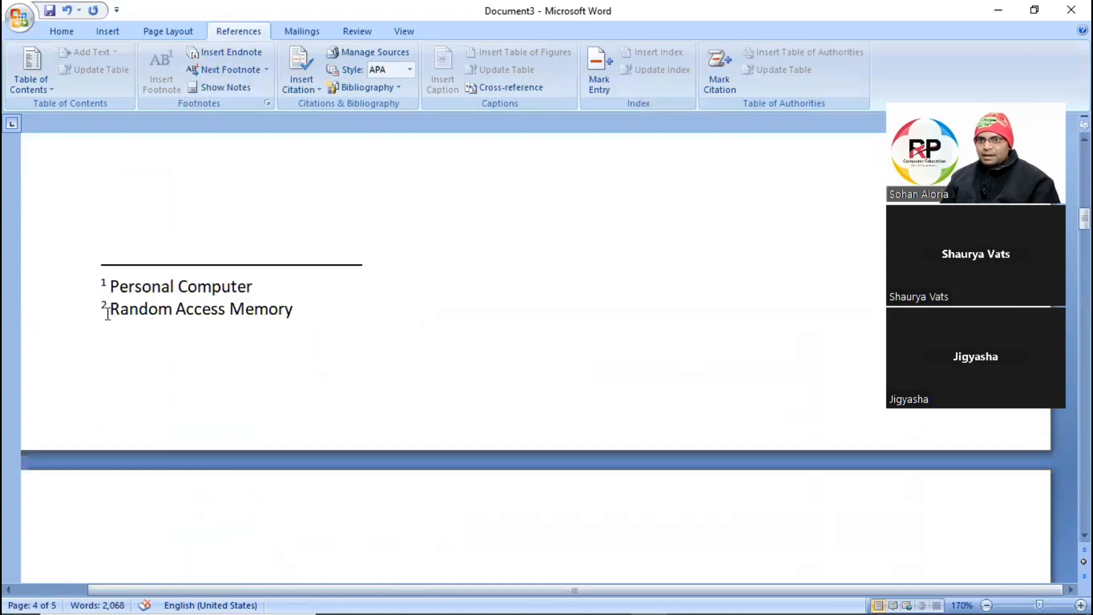
pyautogui.scroll(-1, 225, 340)
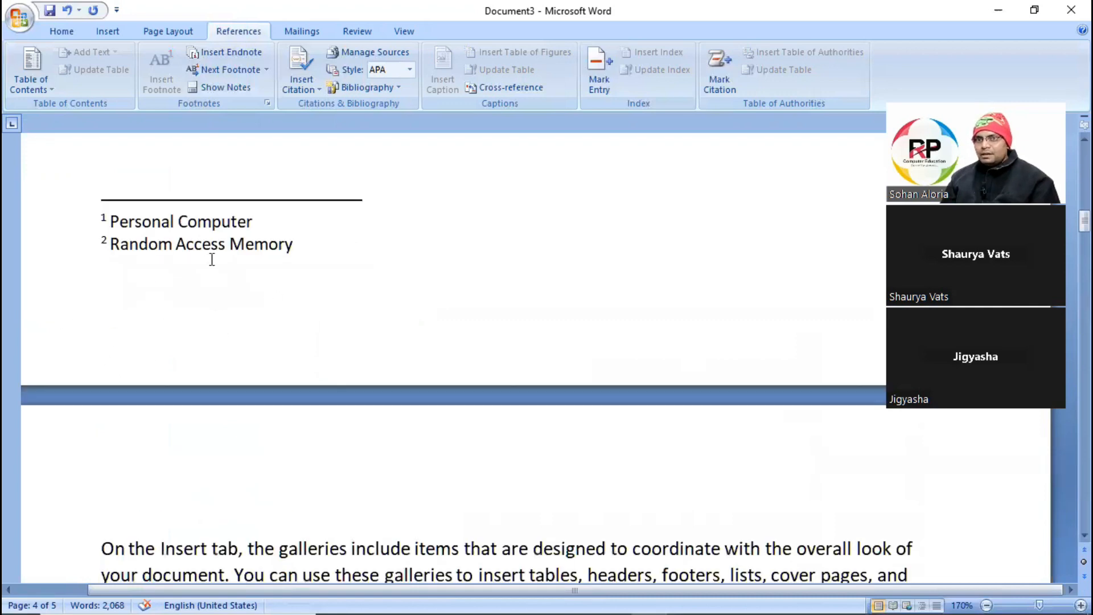
# Examine the ROM endnote after the last paragraph of the document and return to the questions on page 1
pyautogui.scroll(-8, 231, 368)
pyautogui.scroll(1, 233, 376)
pyautogui.scroll(-3, 236, 389)
pyautogui.scroll(-15, 236, 389)
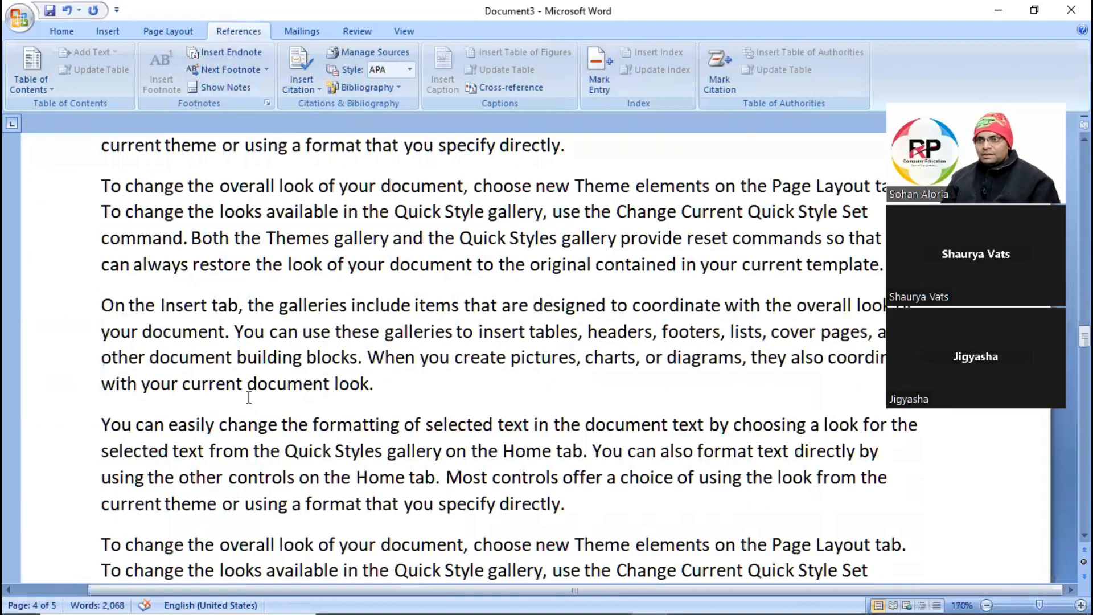
pyautogui.scroll(-10, 356, 441)
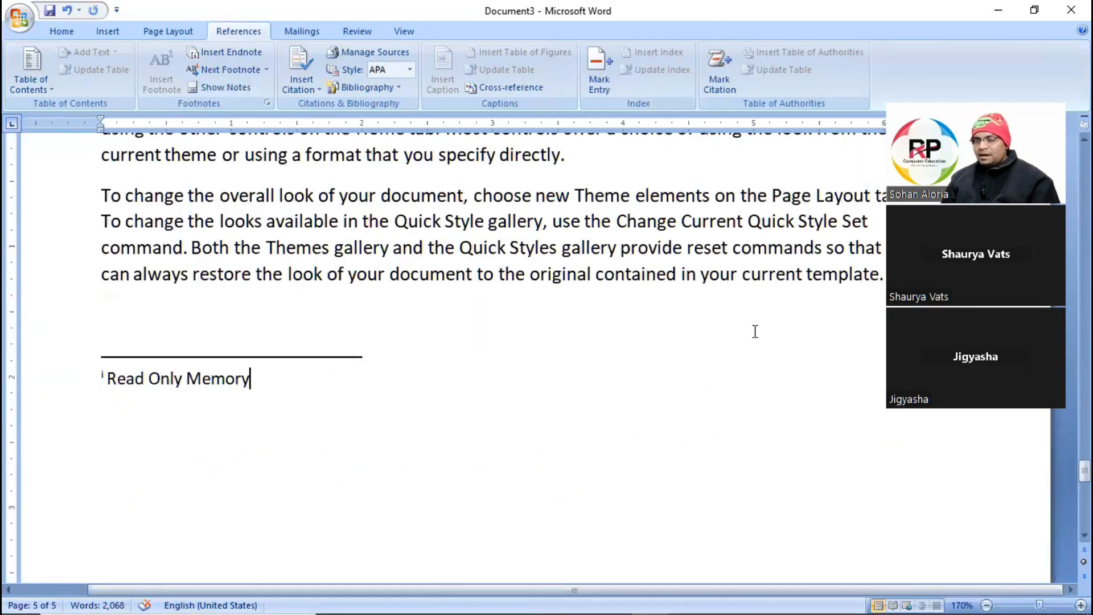
pyautogui.click(824, 275)
pyautogui.click(248, 379)
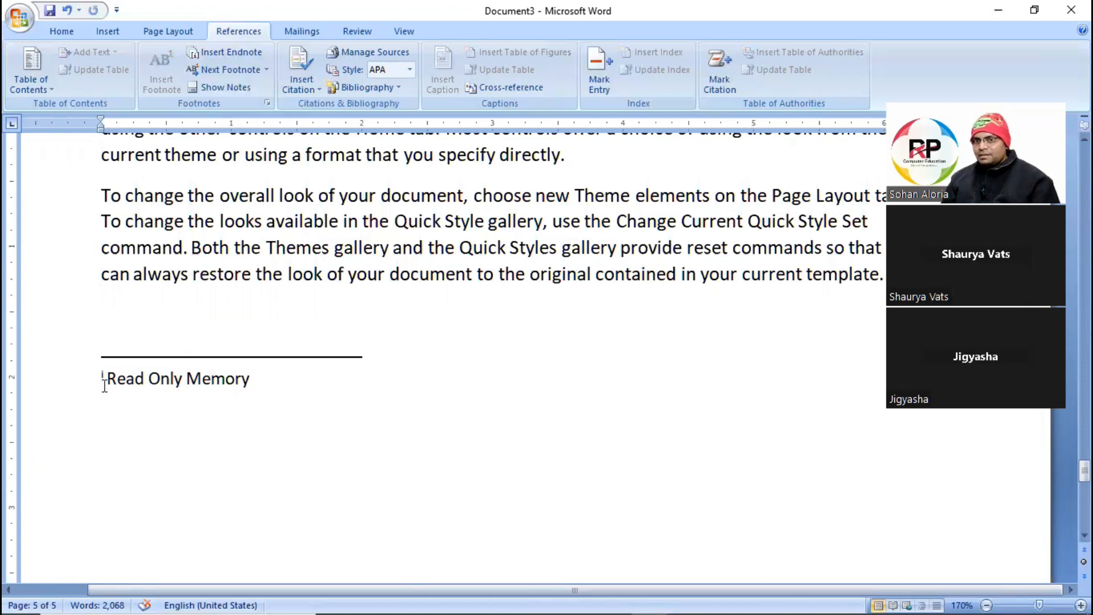
pyautogui.moveTo(104, 387); pyautogui.dragTo(309, 384)
pyautogui.scroll(2, 295, 371)
pyautogui.scroll(12, 291, 361)
pyautogui.scroll(15, 298, 355)
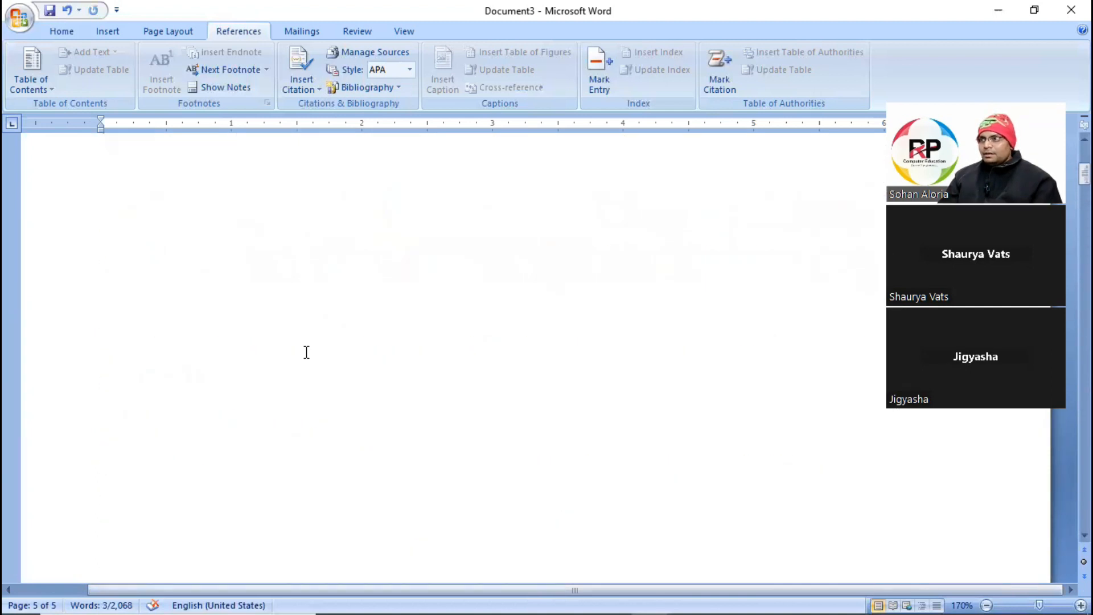
pyautogui.scroll(3, 306, 352)
# Add a fourth question below the ROM question on page 1: "What is shortcut key of Bold?"
pyautogui.click(381, 384)
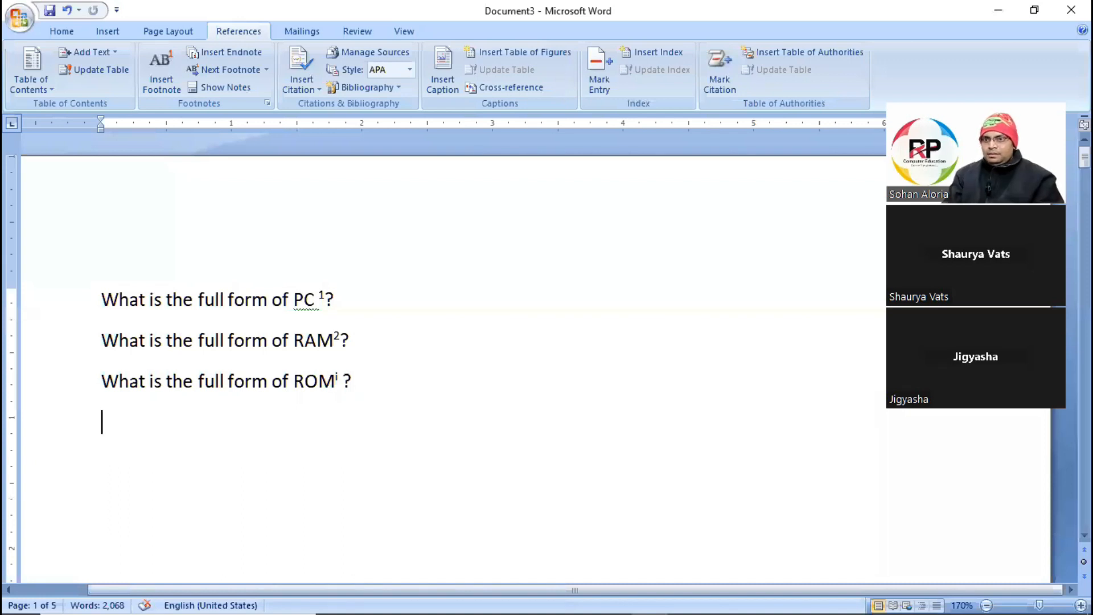
pyautogui.write('What is shortcut key of B')
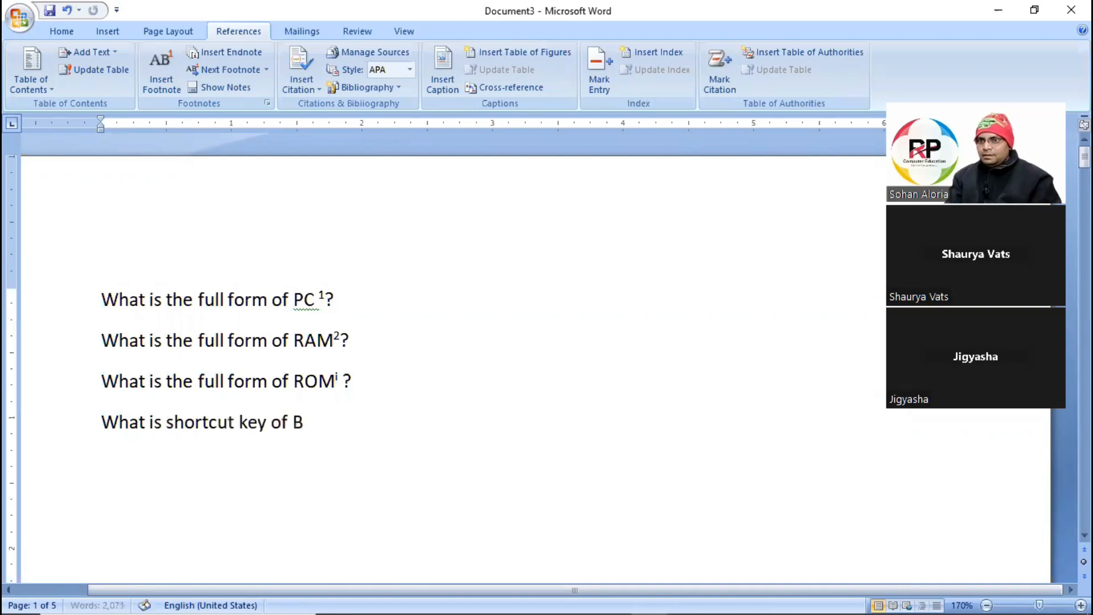
pyautogui.write('old?')
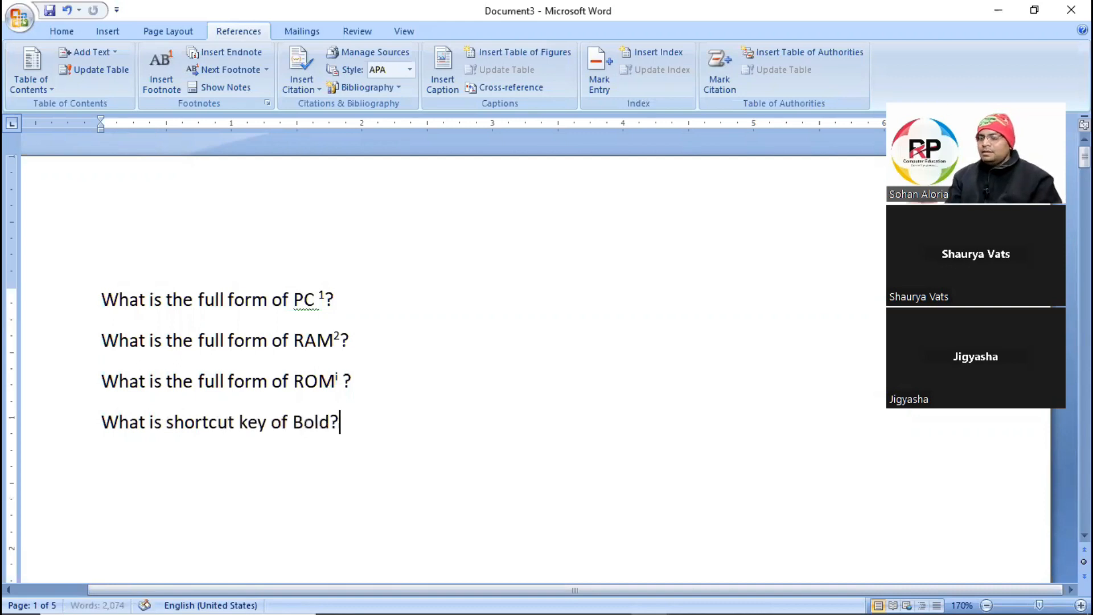
pyautogui.doubleClick(364, 463)
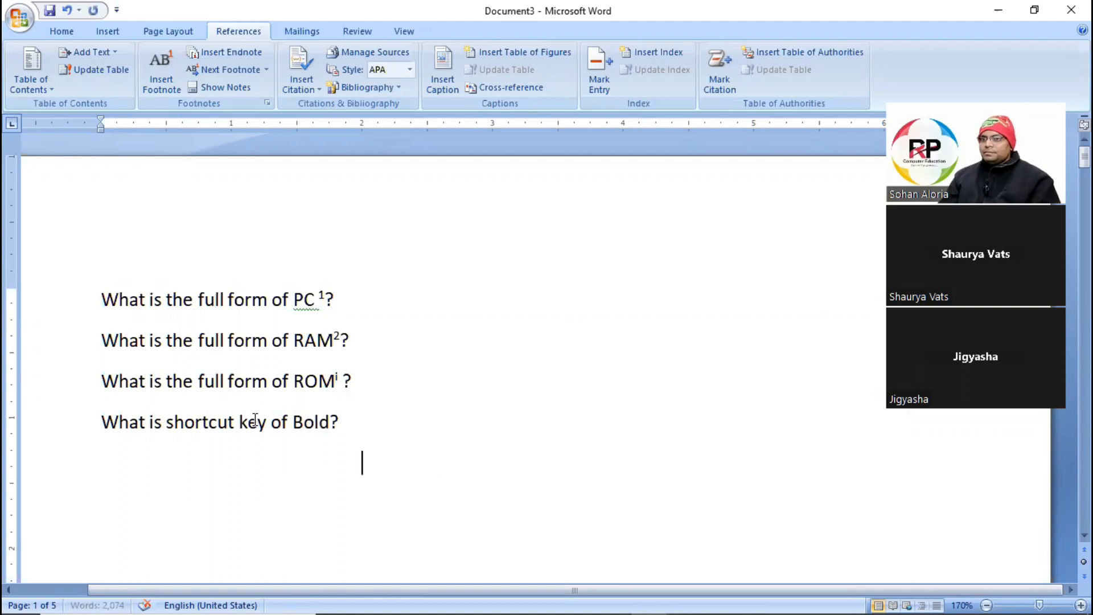
pyautogui.click(80, 423)
pyautogui.click(366, 439)
pyautogui.scroll(-1, 369, 442)
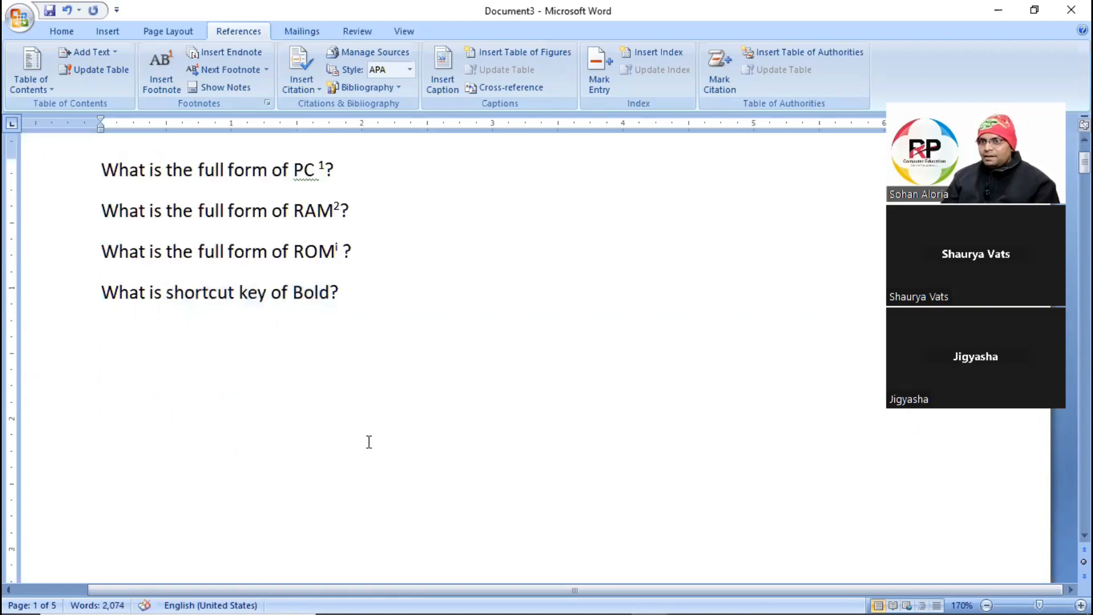
# Insert a footnote for the word Bold in the fourth question with the text "Ctrl + B" and preview it at its mark
pyautogui.moveTo(330, 296); pyautogui.dragTo(293, 305)
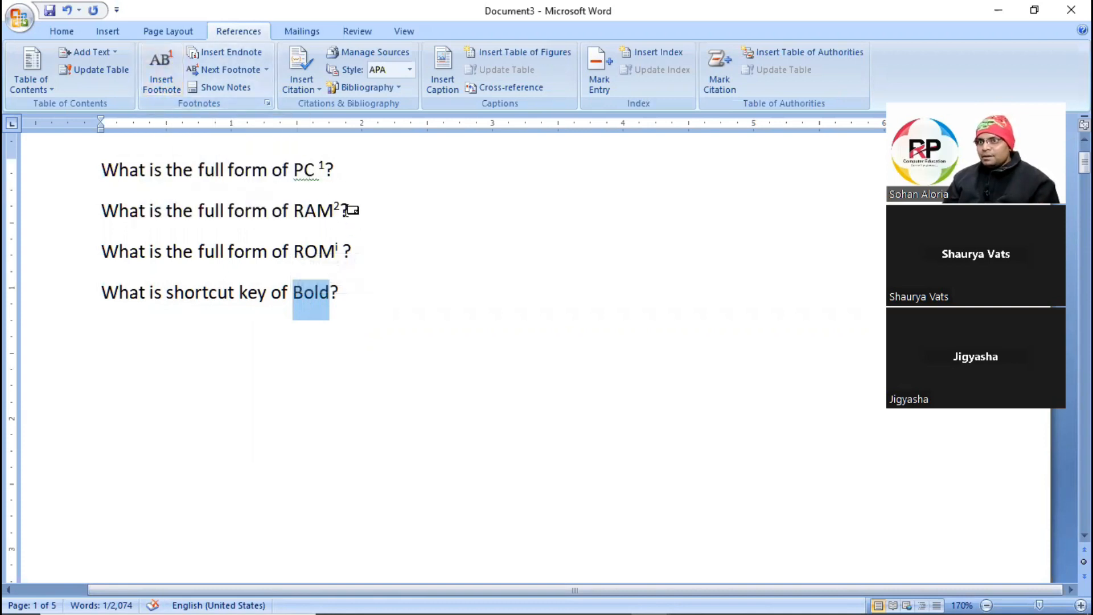
pyautogui.scroll(4, 344, 209)
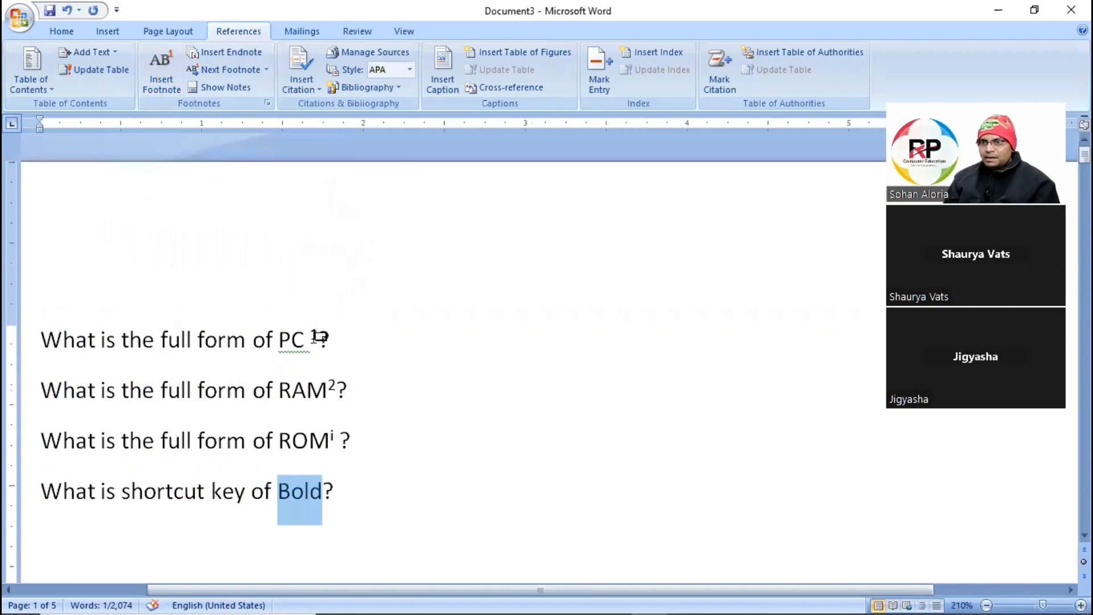
pyautogui.scroll(-3, 257, 433)
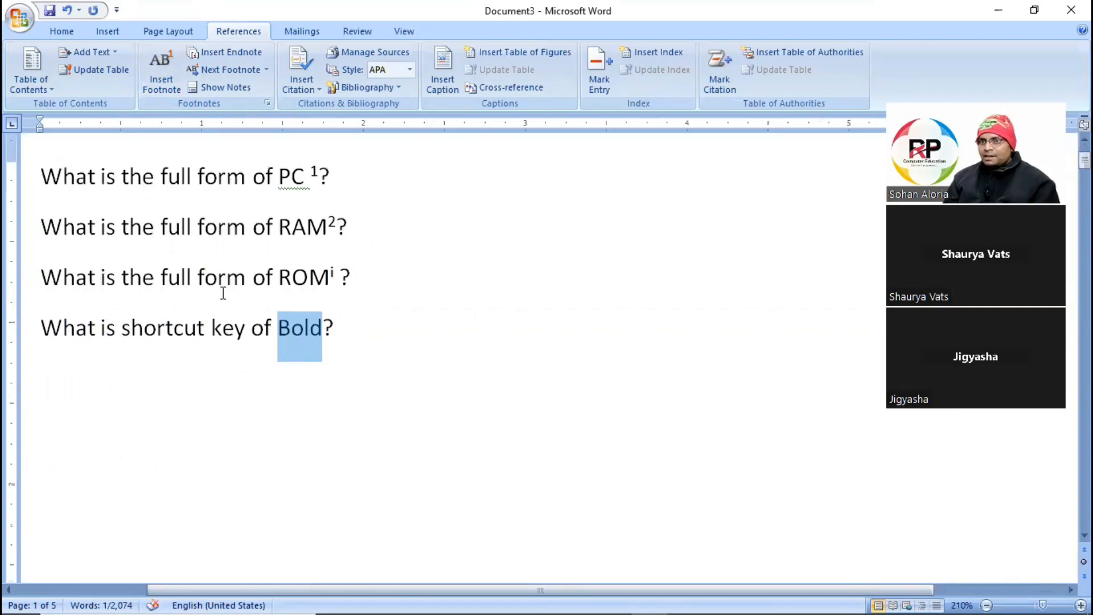
pyautogui.click(183, 89)
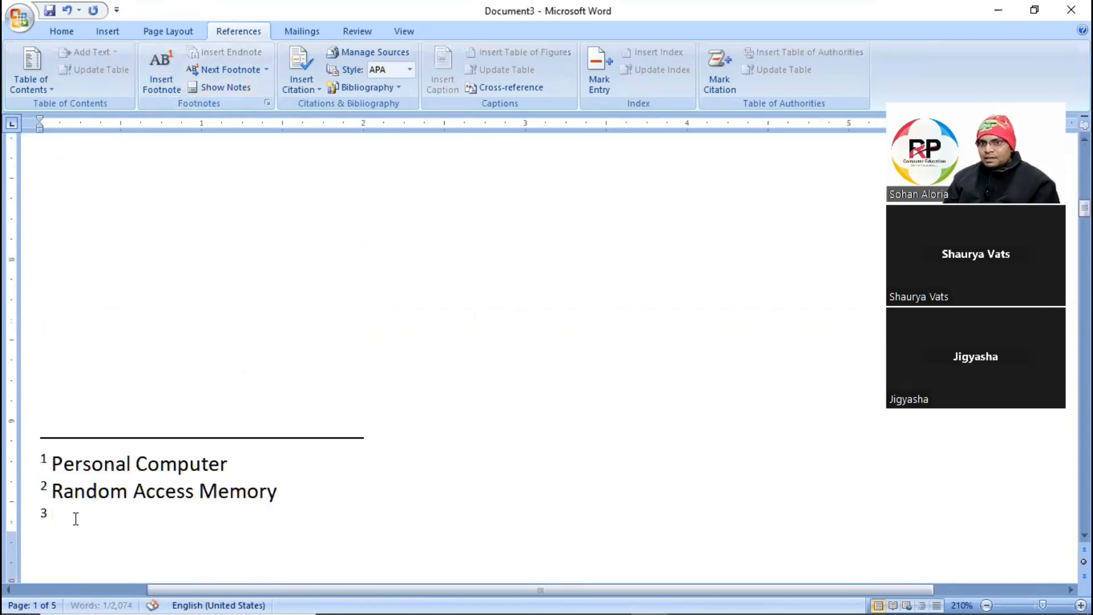
pyautogui.write('Ctrol')
pyautogui.press('BackSpace')
pyautogui.press('BackSpace')
pyautogui.write('l + B')
pyautogui.scroll(10, 208, 319)
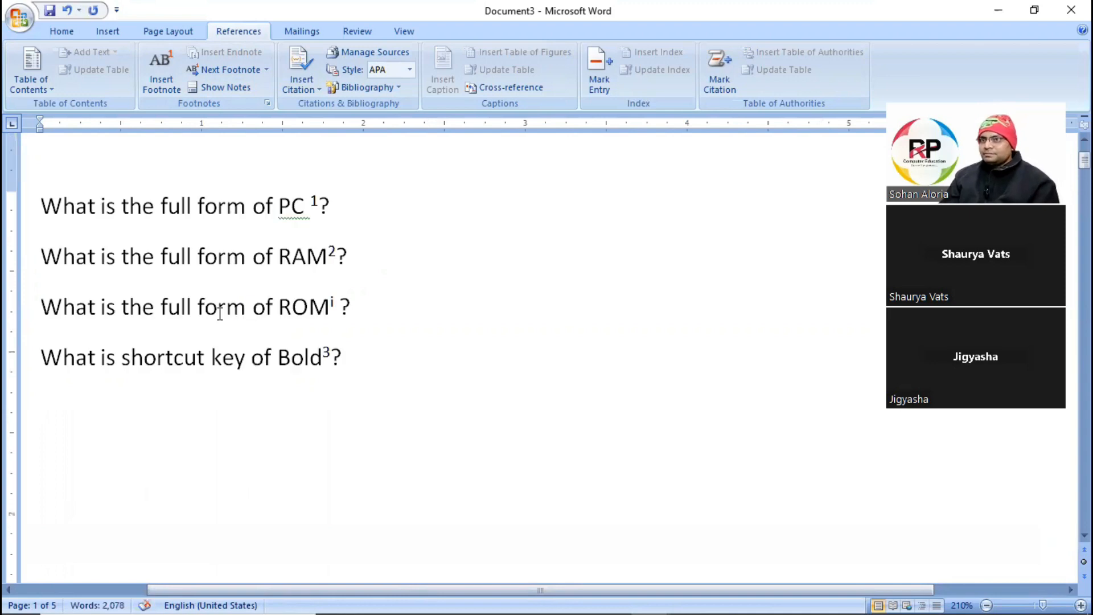
pyautogui.moveTo(320, 356)
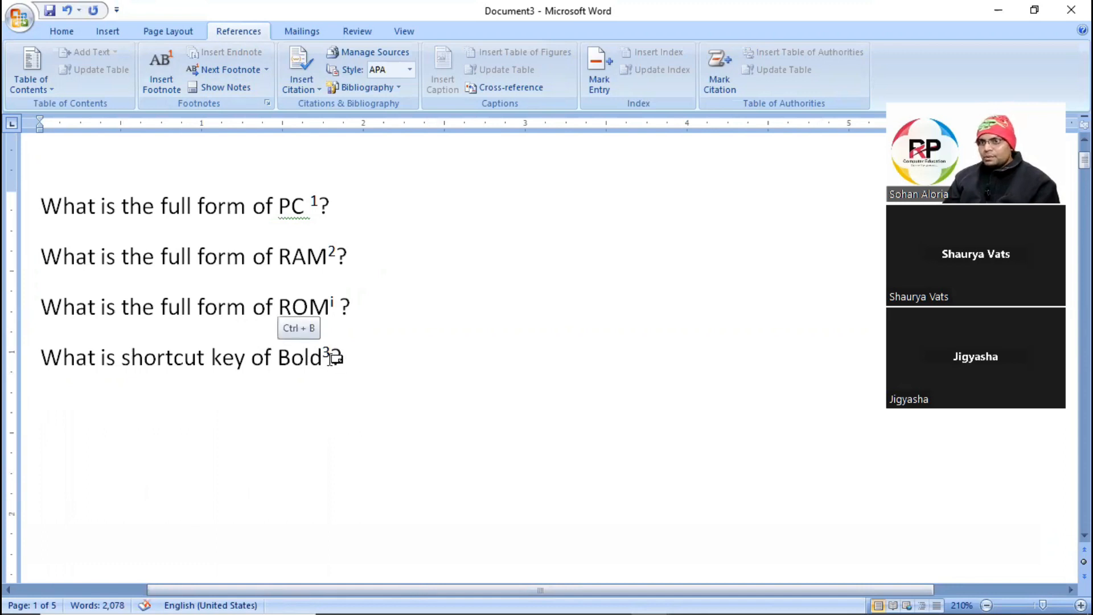
# Add a fifth question below the Bold question: "What is the shortcut key of Italic ?"
pyautogui.click(357, 360)
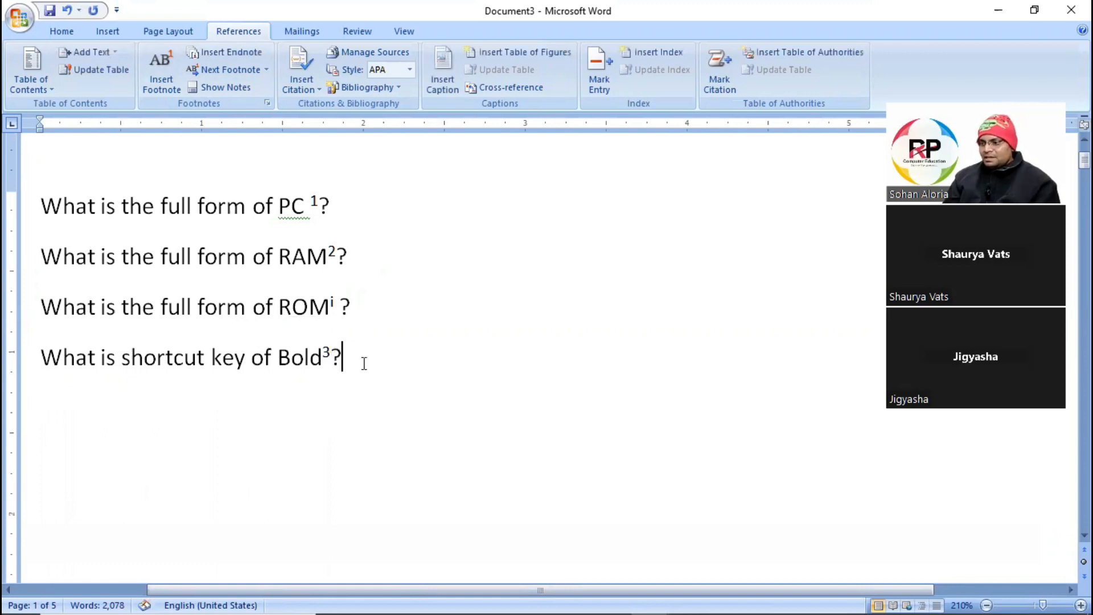
pyautogui.press('Return')
pyautogui.write('What is the')
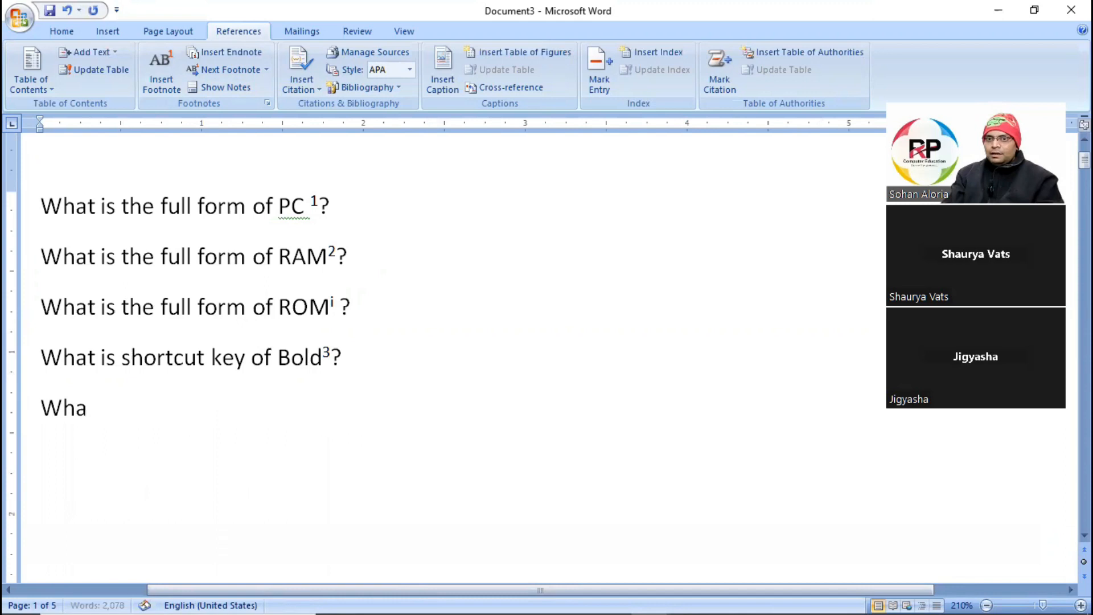
pyautogui.press('BackSpace')
pyautogui.press('BackSpace')
pyautogui.write('sh')
pyautogui.press('BackSpace')
pyautogui.press('BackSpace')
pyautogui.write('the sho')
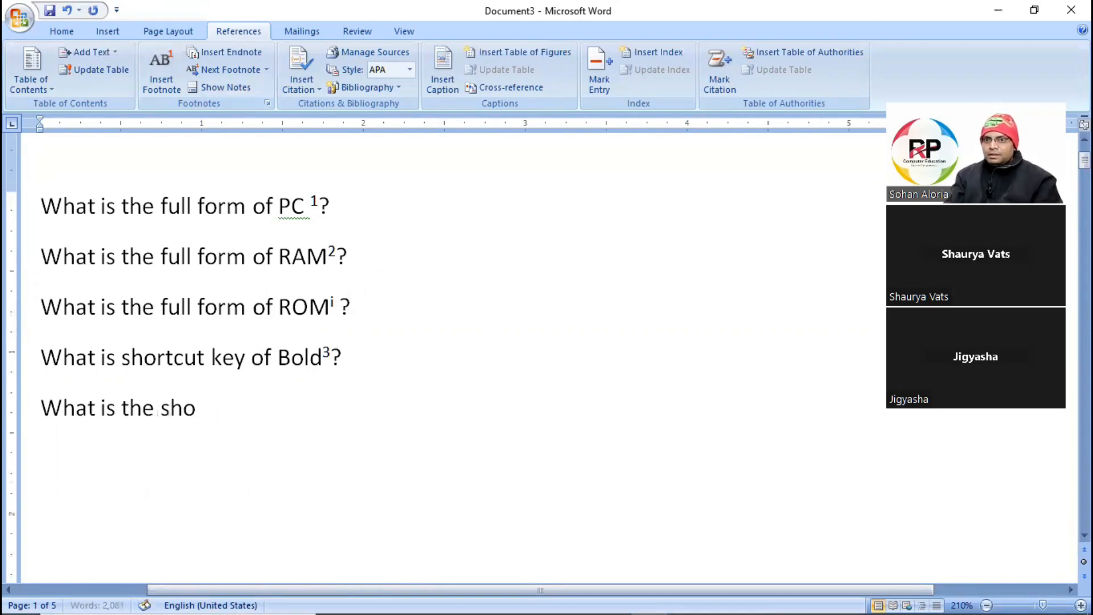
pyautogui.write('rtcul')
pyautogui.press('BackSpace')
pyautogui.write('t key ob')
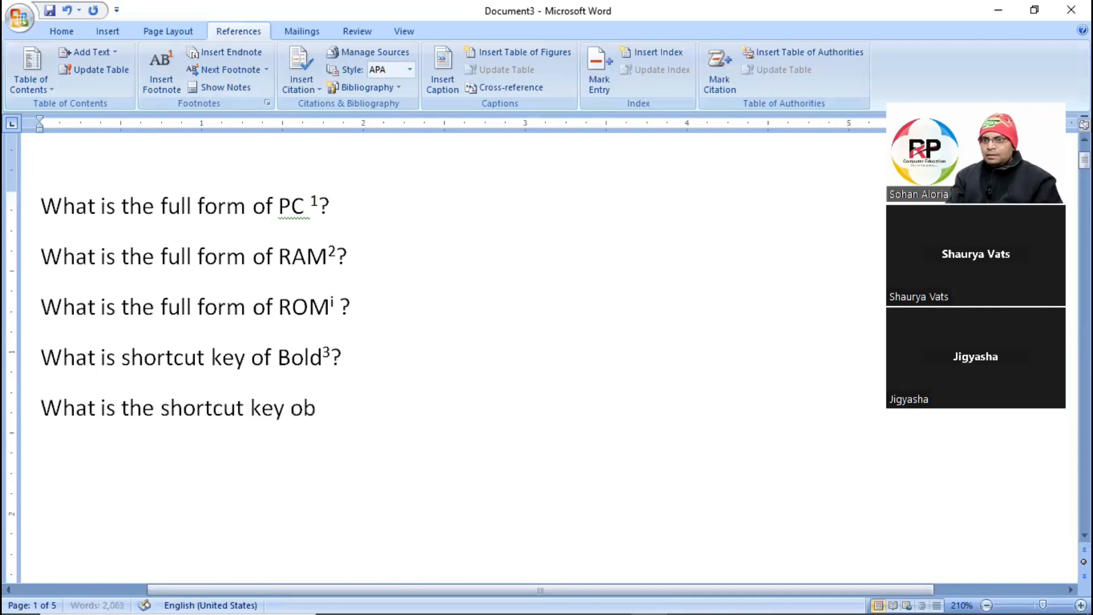
pyautogui.press('BackSpace')
pyautogui.press('BackSpace')
pyautogui.write('f It')
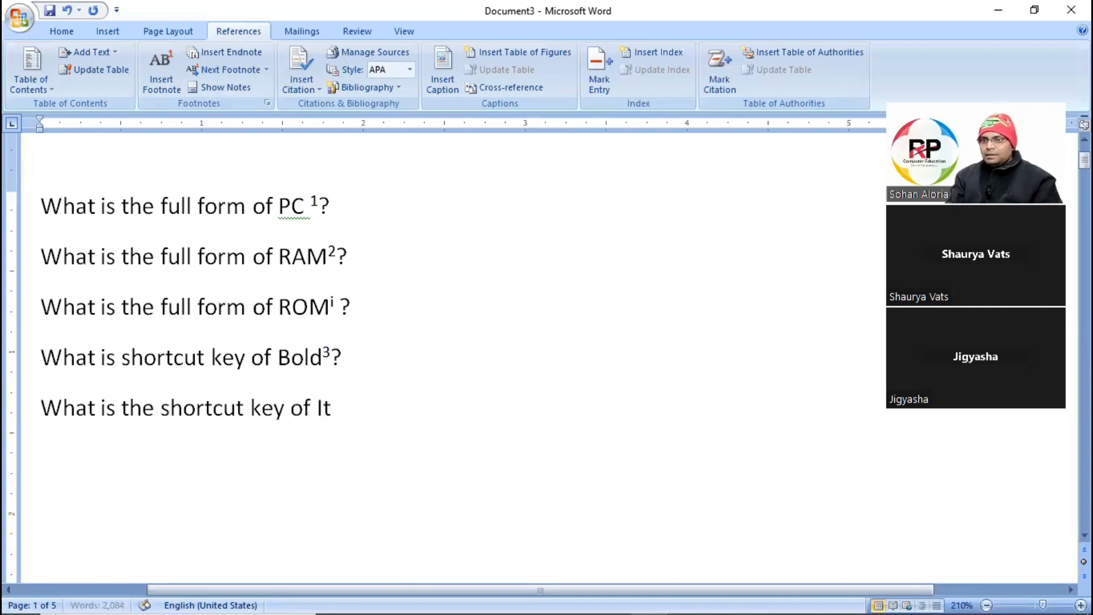
pyautogui.write('alic ?')
# Insert the missing word "the" before "shortcut" in the Bold question
pyautogui.click(123, 354)
pyautogui.write('t')
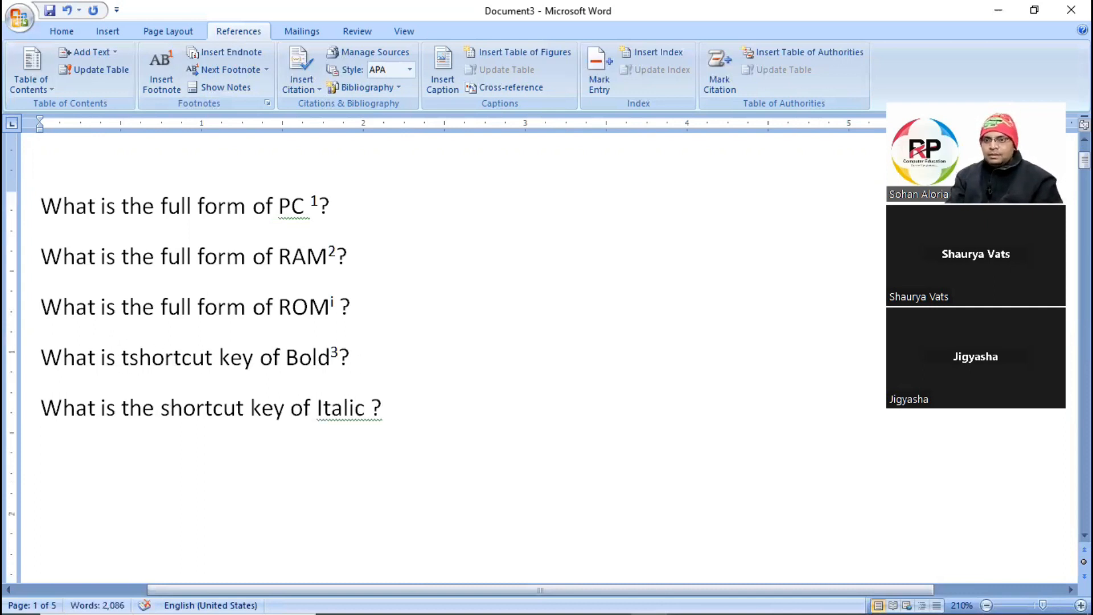
pyautogui.write('he')
# Insert an endnote for the word Italic in the fifth question with the text "Ctrl + I"
pyautogui.moveTo(368, 409); pyautogui.dragTo(317, 410)
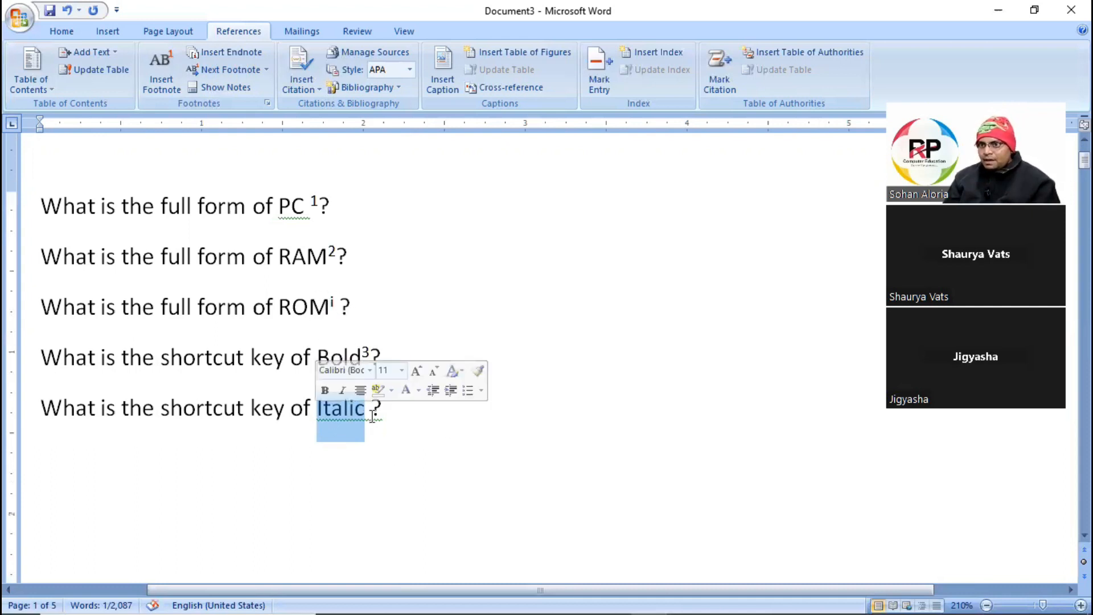
pyautogui.click(225, 57)
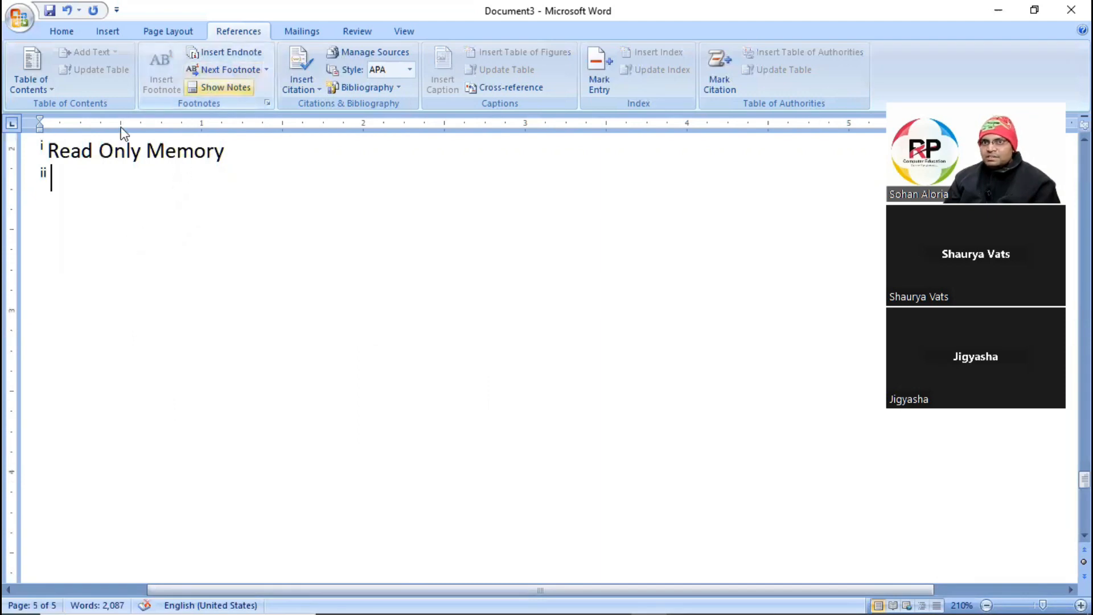
pyautogui.scroll(2, 136, 179)
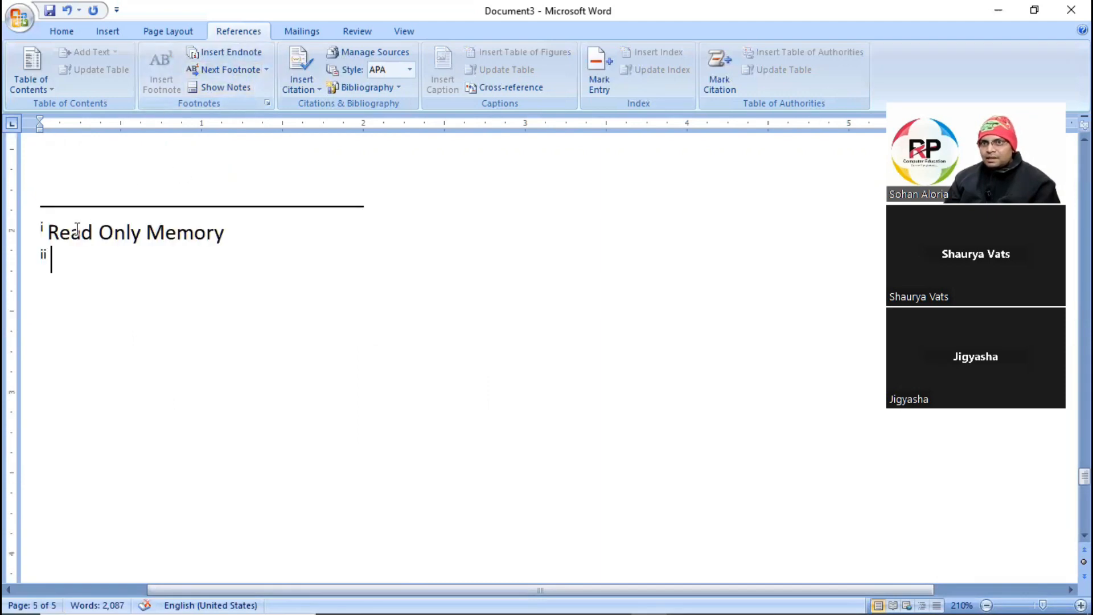
pyautogui.moveTo(78, 230); pyautogui.dragTo(268, 222)
pyautogui.click(343, 308)
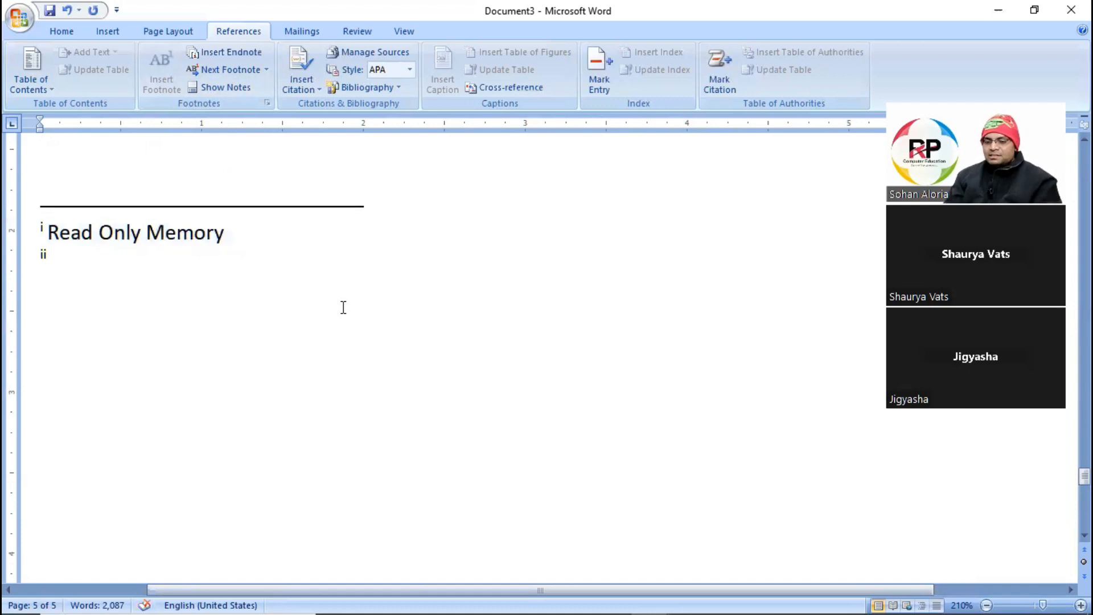
pyautogui.write('Ctrol')
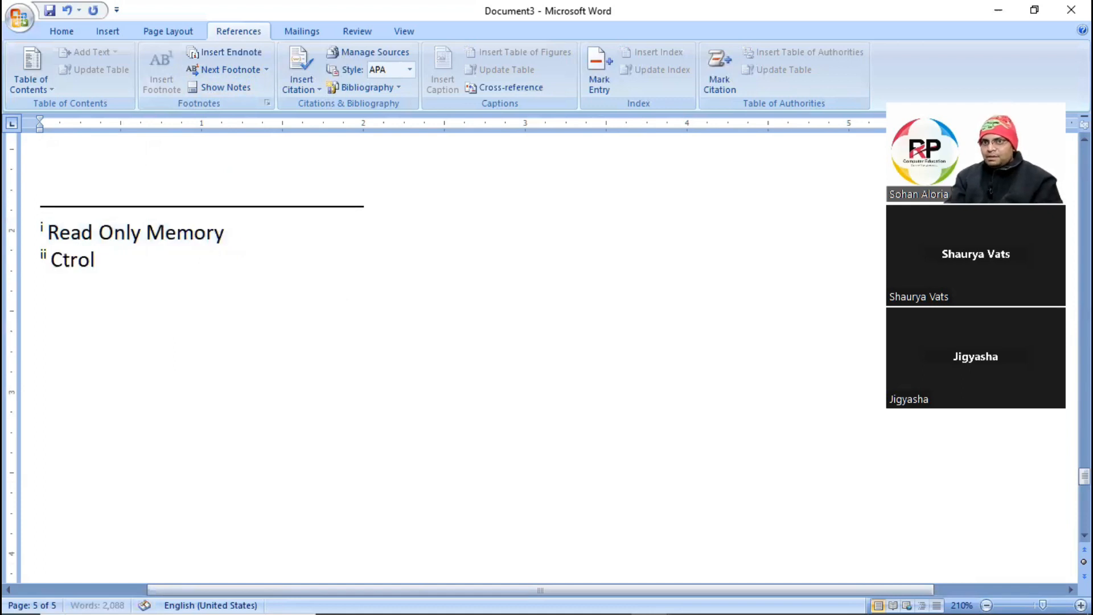
pyautogui.press('BackSpace')
pyautogui.press('BackSpace')
pyautogui.write('l + O')
pyautogui.press('BackSpace')
pyautogui.write('I')
# Return to the questions on the first page and preview the footnotes and endnotes at their reference marks
pyautogui.scroll(10, 285, 354)
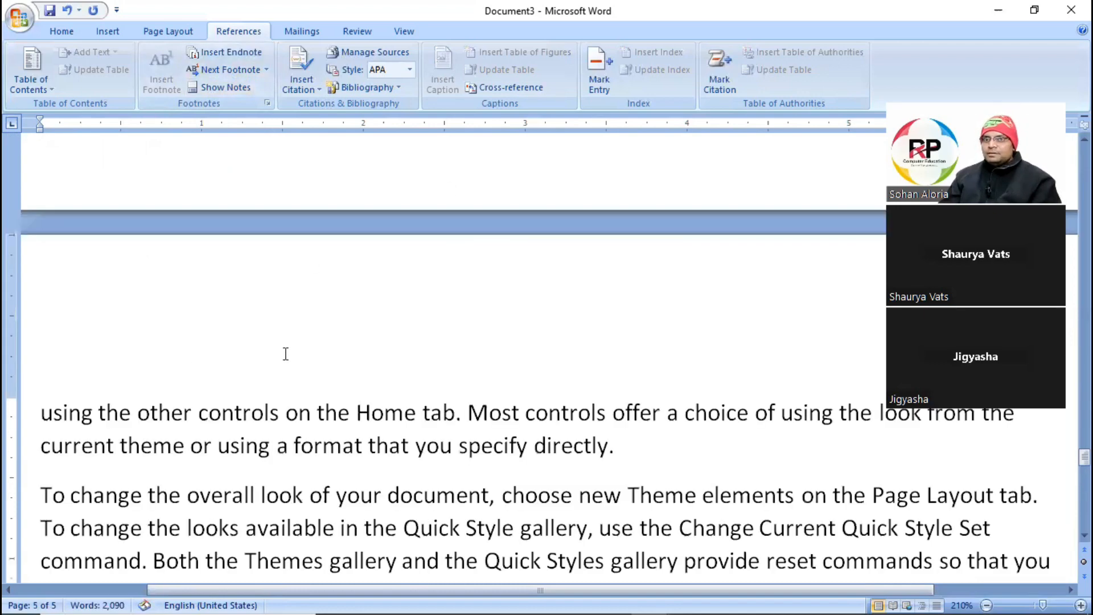
pyautogui.scroll(10, 284, 354)
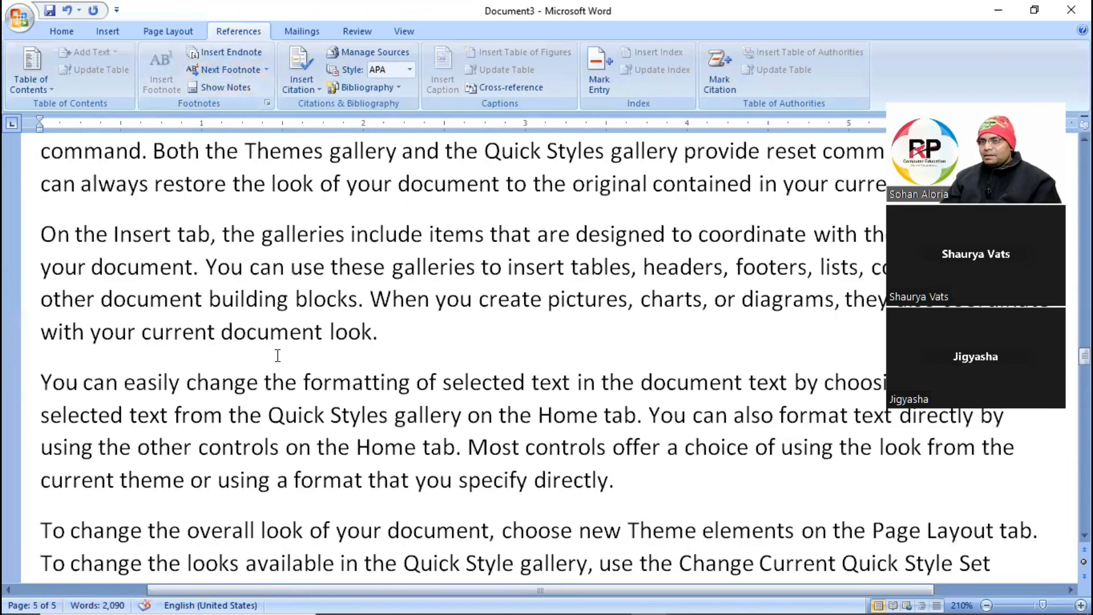
pyautogui.scroll(8, 277, 346)
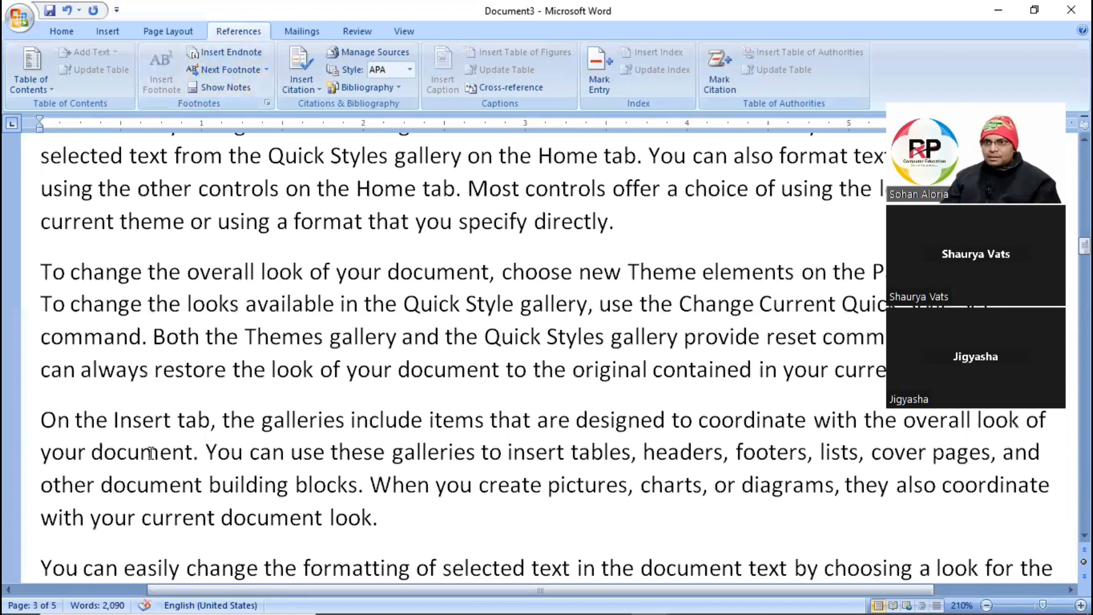
pyautogui.scroll(10, 150, 453)
pyautogui.scroll(7, 136, 386)
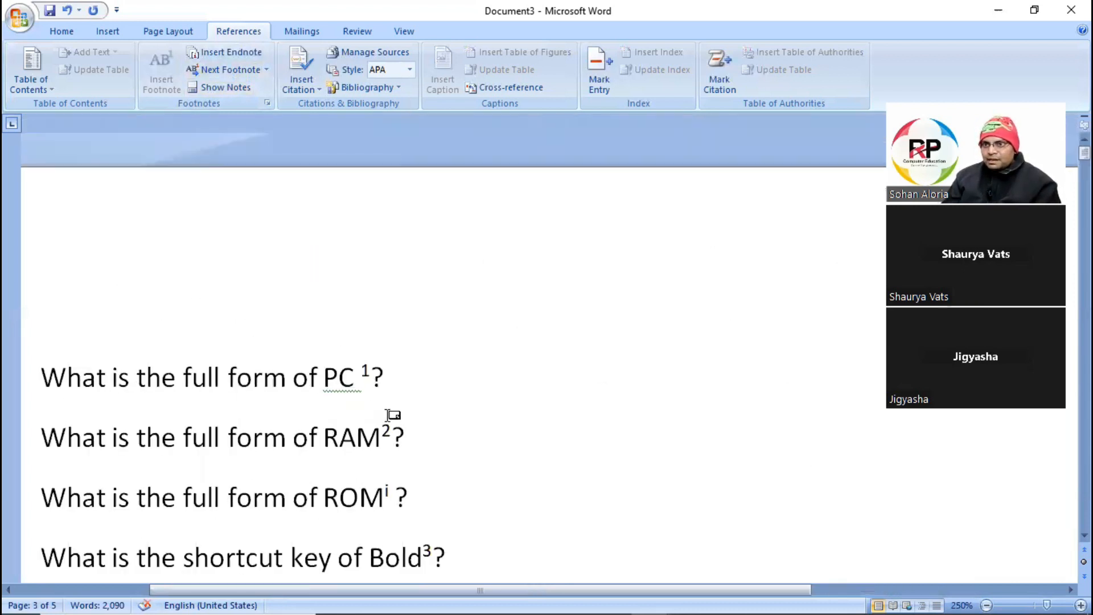
pyautogui.scroll(-5, 404, 421)
pyautogui.scroll(3, 451, 377)
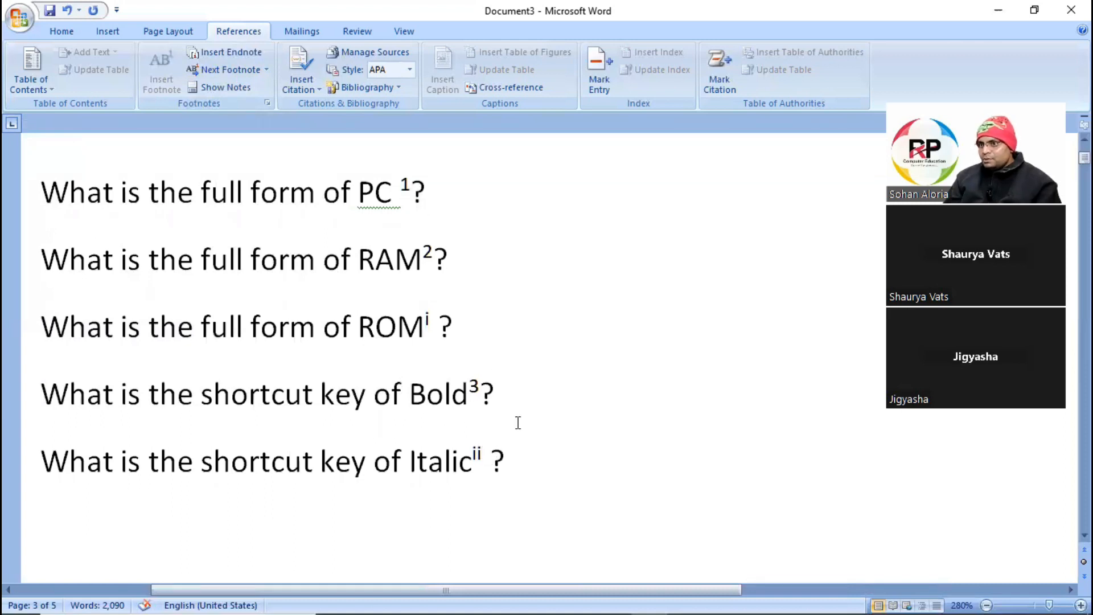
pyautogui.moveTo(481, 397)
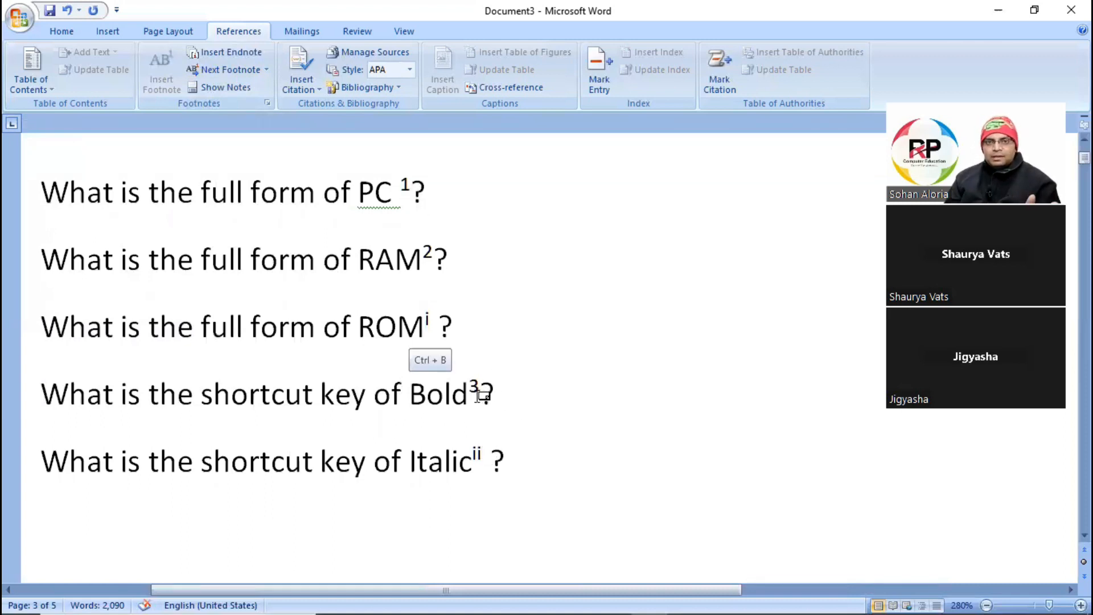
pyautogui.moveTo(483, 457)
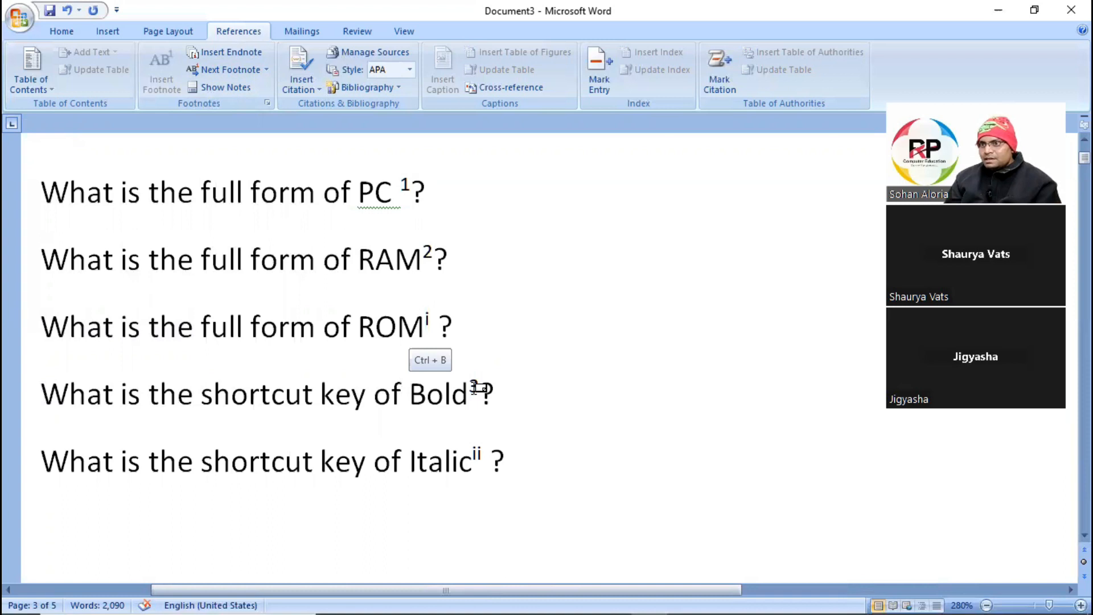
pyautogui.moveTo(430, 321)
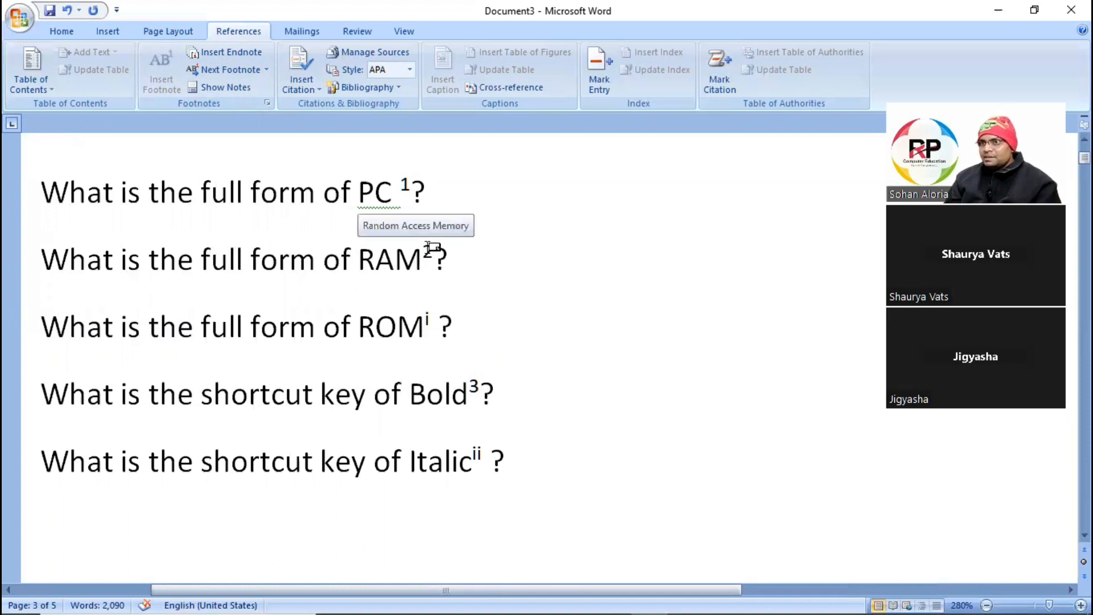
pyautogui.moveTo(411, 188)
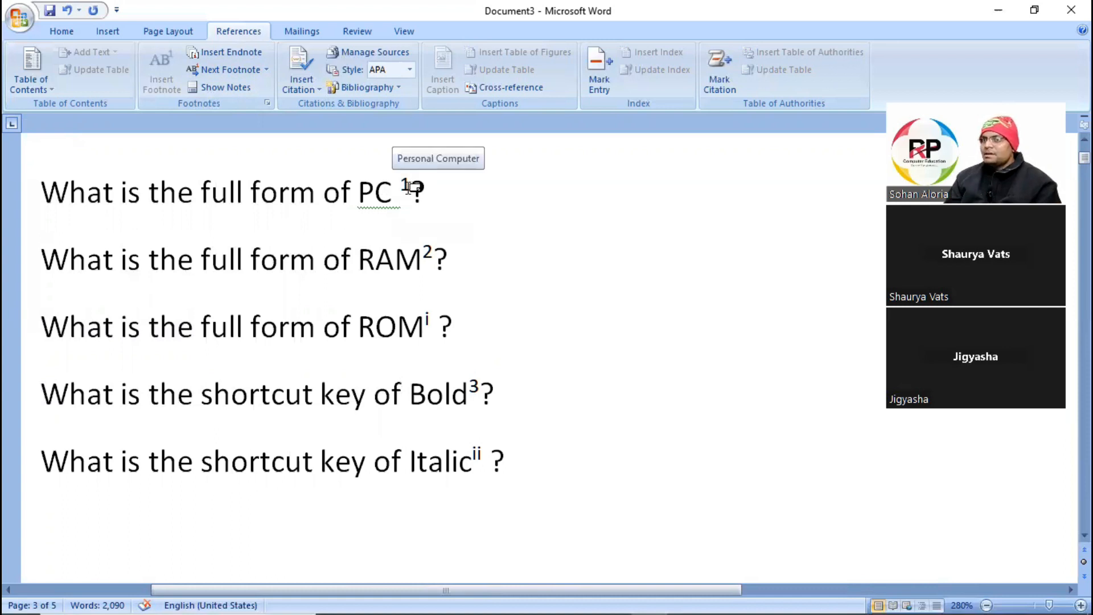
pyautogui.click(443, 373)
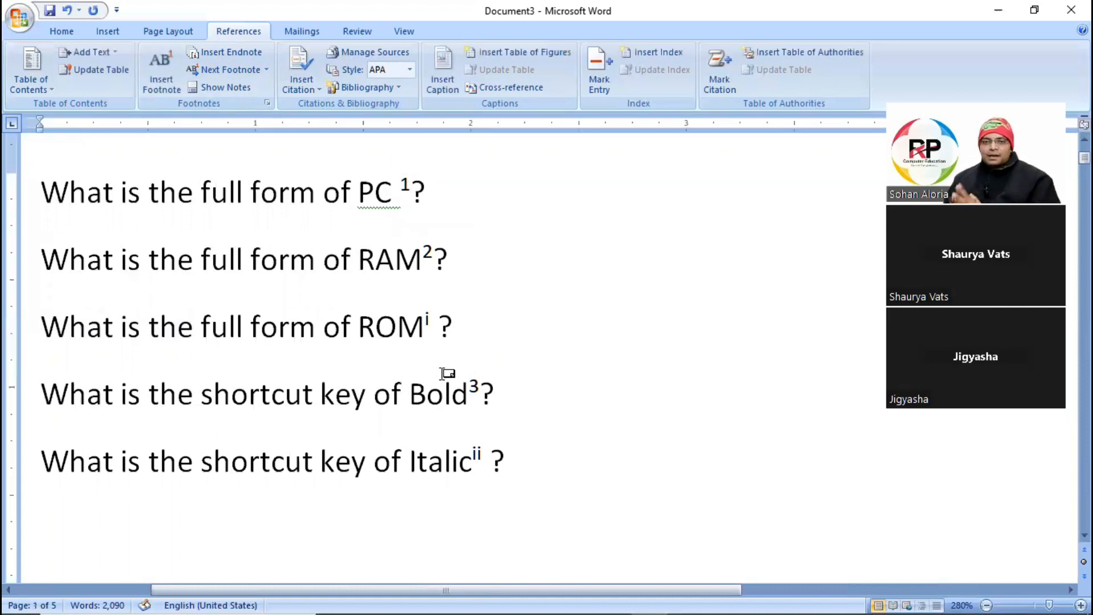
pyautogui.moveTo(447, 374)
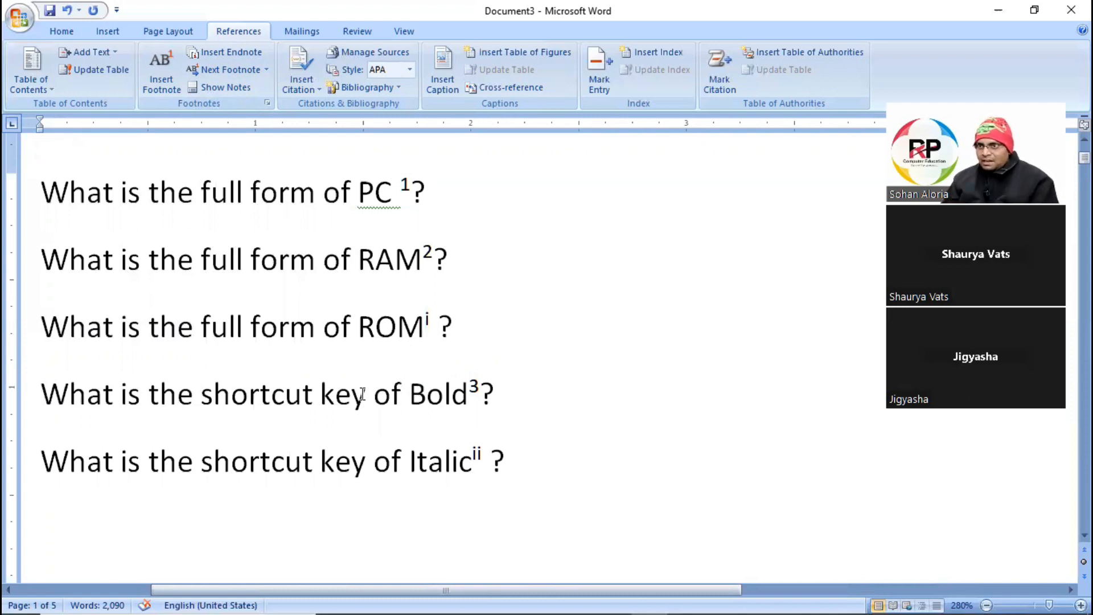
# Preview the PC footnote at its mark and examine the footnotes at the foot of the first page
pyautogui.scroll(-3, 363, 392)
pyautogui.scroll(-2, 362, 393)
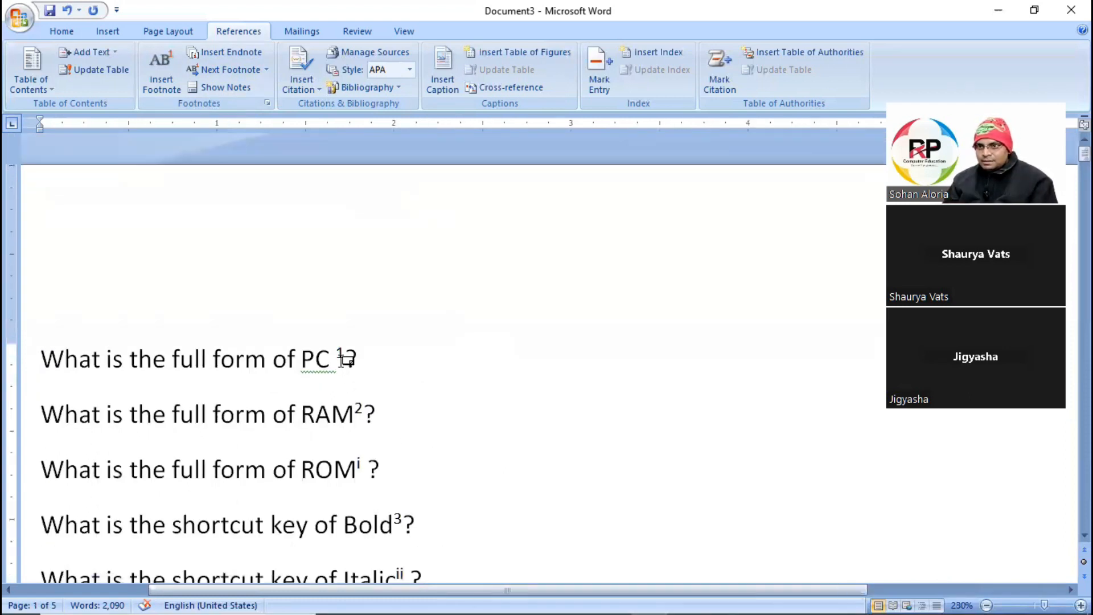
pyautogui.moveTo(360, 381)
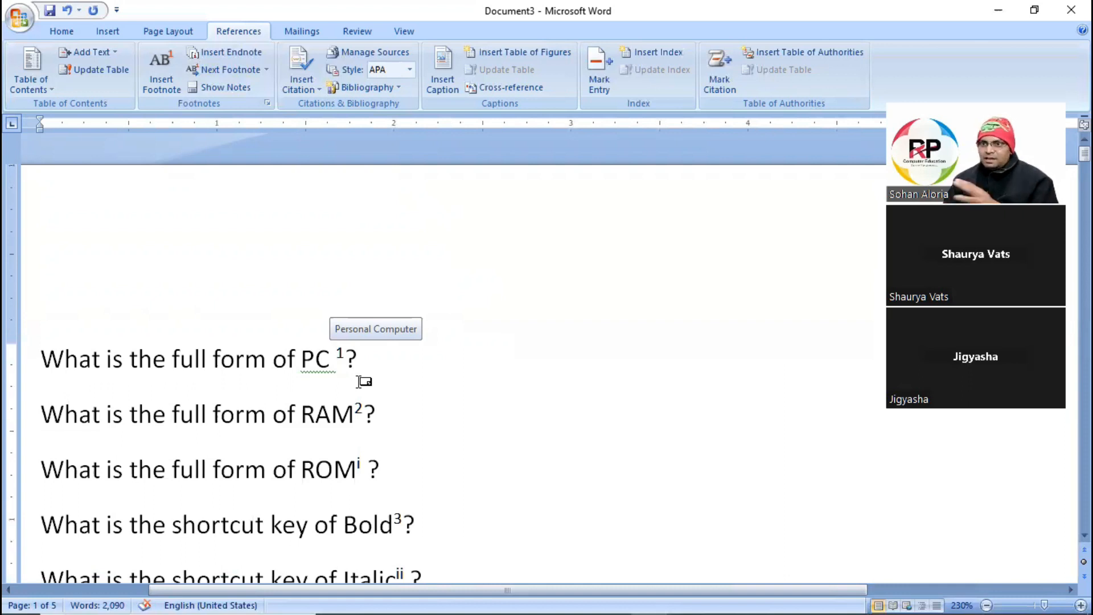
pyautogui.scroll(-2, 319, 396)
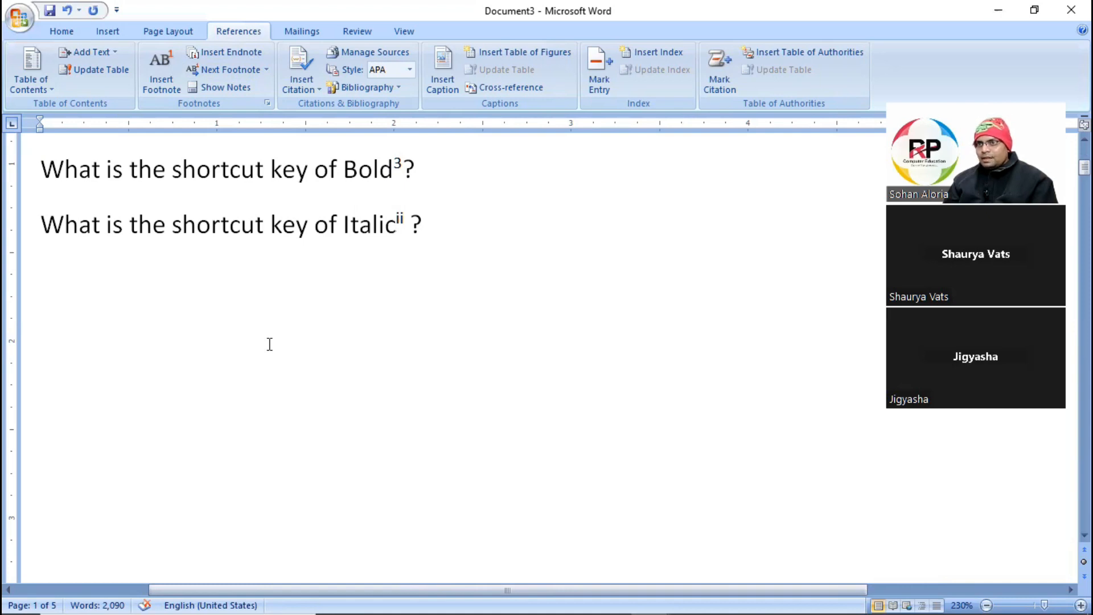
pyautogui.scroll(-3, 277, 308)
pyautogui.scroll(-3, 277, 308)
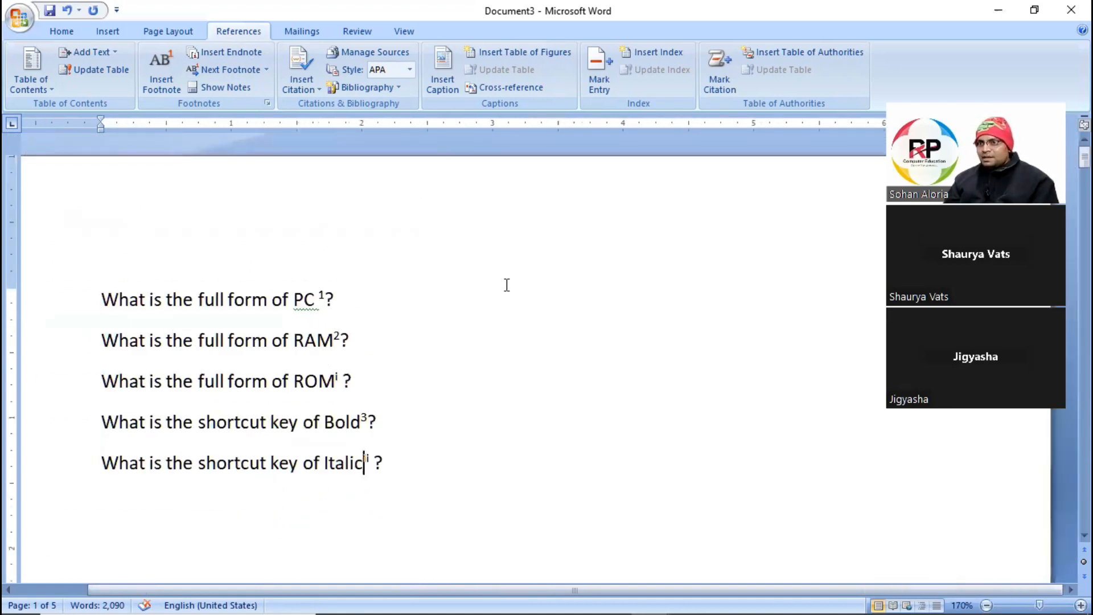
pyautogui.scroll(-8, 507, 285)
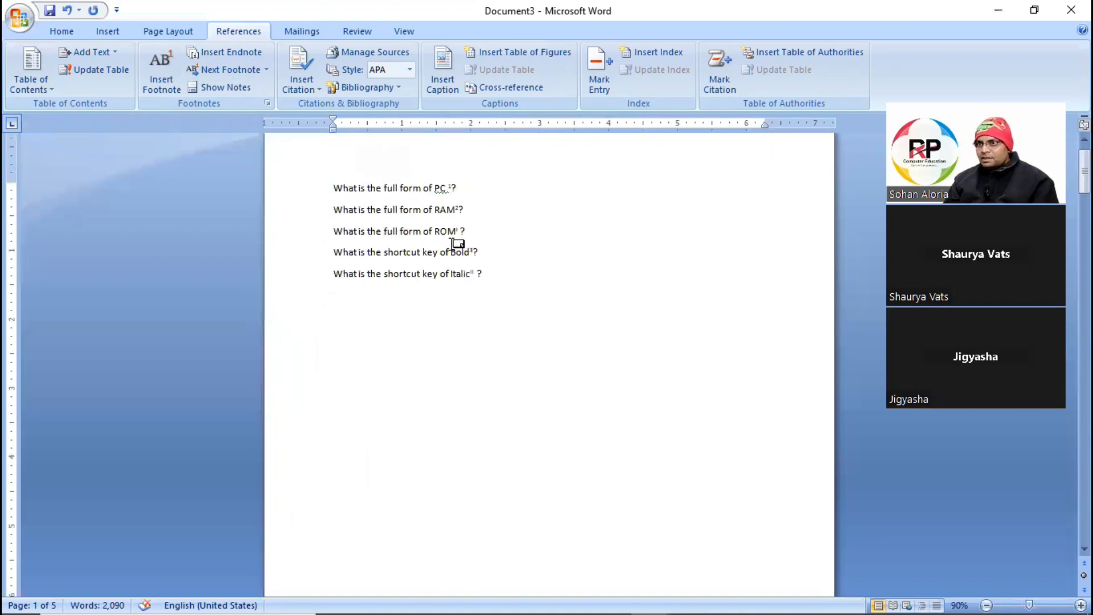
pyautogui.scroll(8, 476, 205)
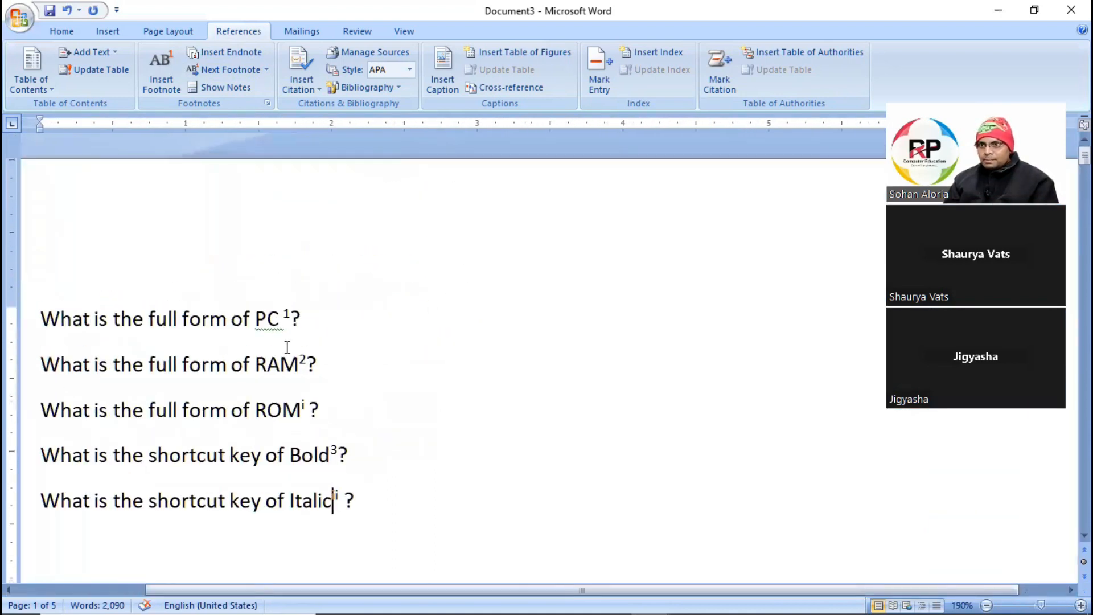
pyautogui.scroll(2, 368, 395)
pyautogui.scroll(-3, 367, 395)
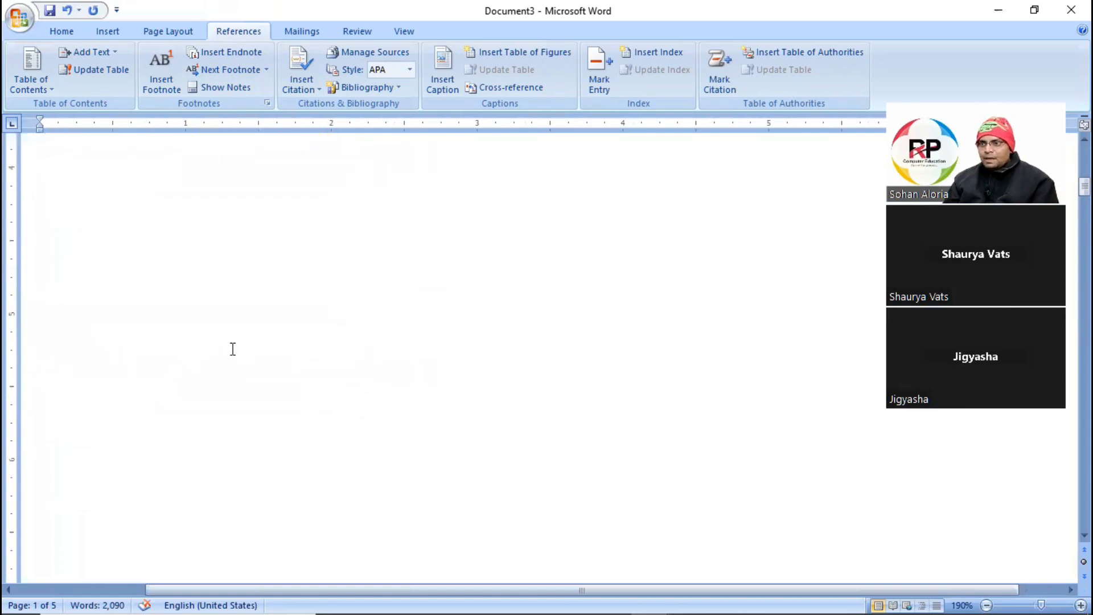
pyautogui.scroll(-10, 282, 359)
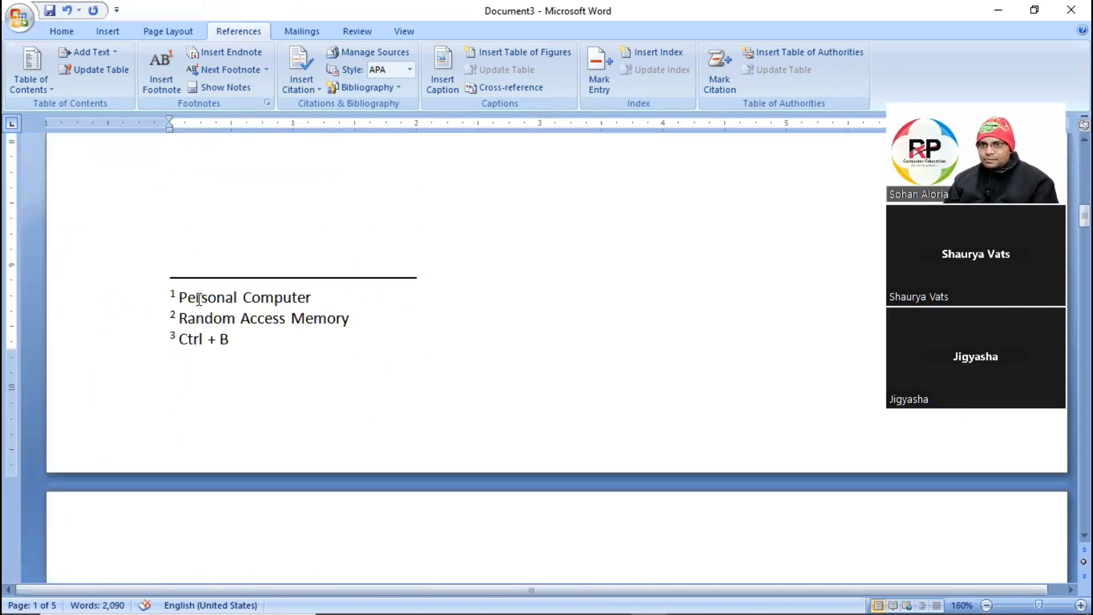
# View all five pages together to compare the footnotes on the first page with the endnotes on the last page
pyautogui.scroll(-10, 393, 330)
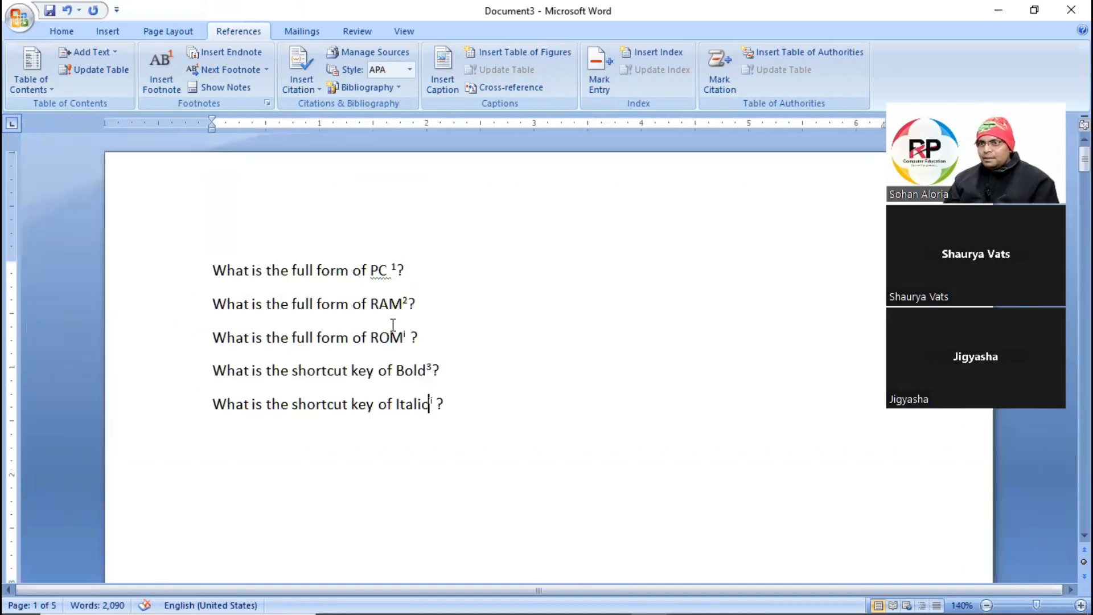
pyautogui.scroll(-1, 396, 336)
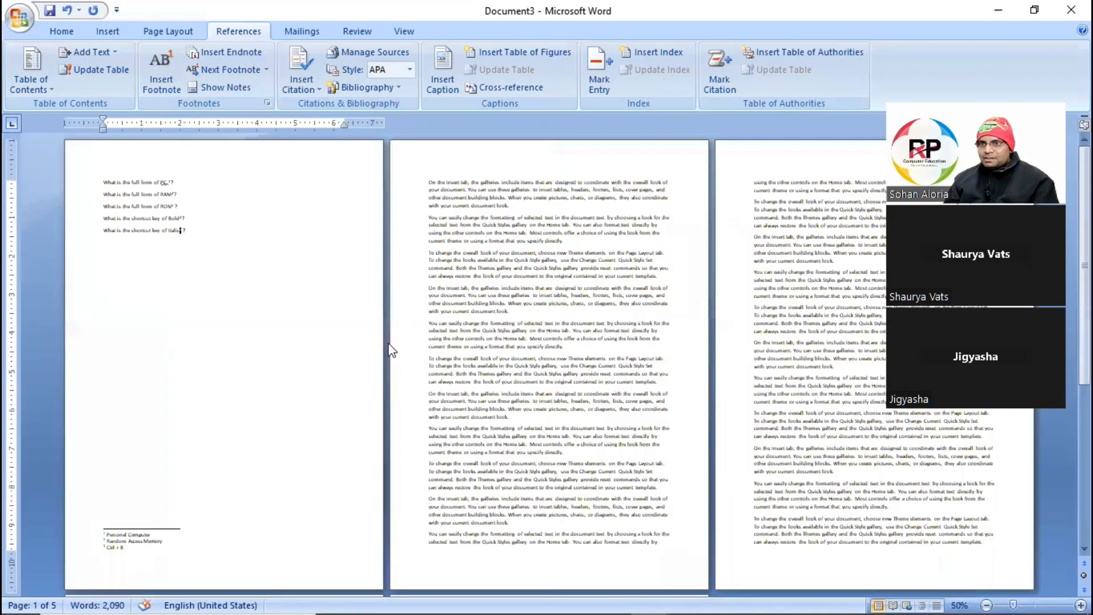
pyautogui.scroll(-1, 180, 474)
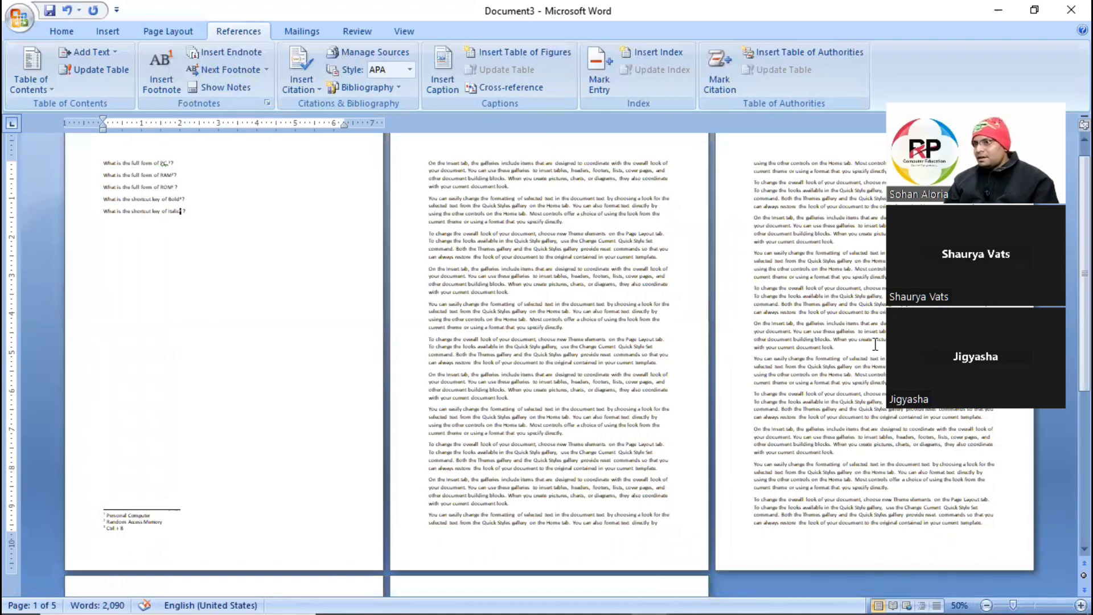
pyautogui.scroll(-6, 546, 483)
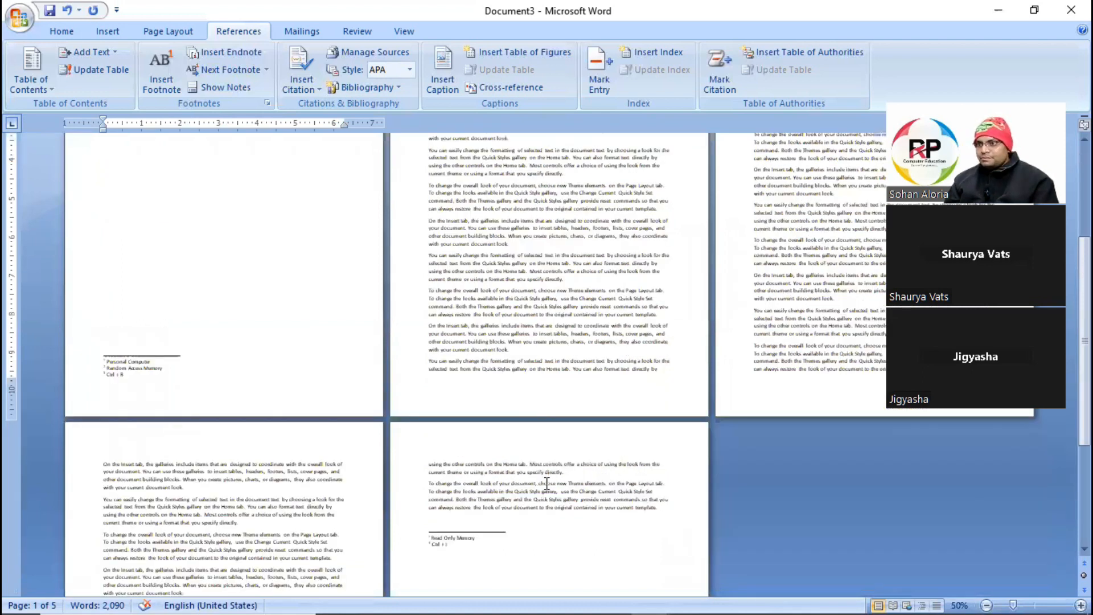
pyautogui.scroll(6, 547, 483)
pyautogui.scroll(-5, 519, 405)
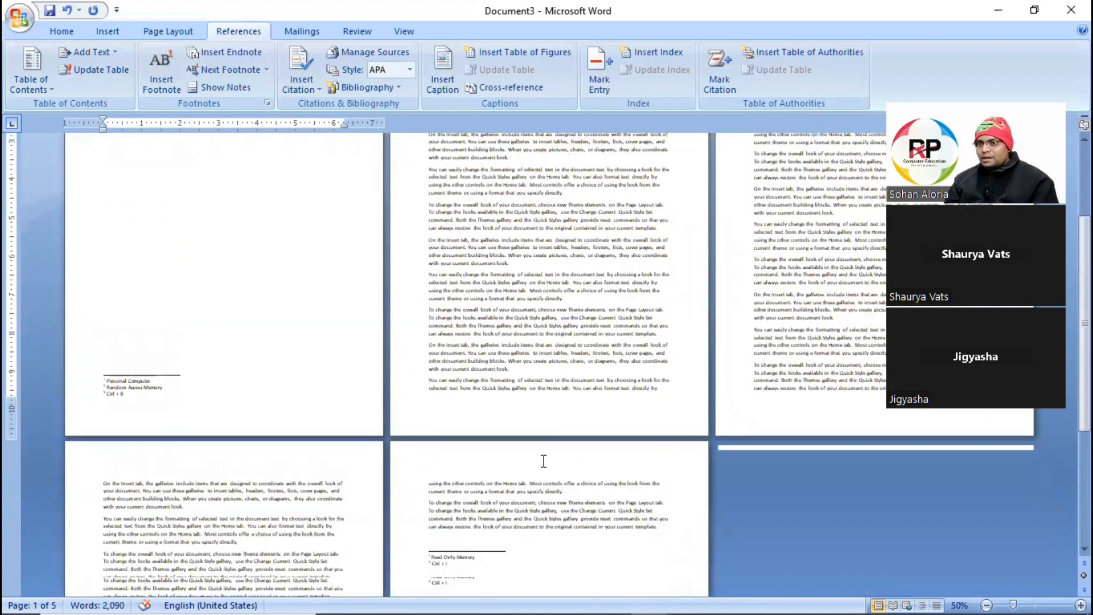
pyautogui.keyDown('ctrl'); pyautogui.scroll(9, 512, 476); pyautogui.keyUp('ctrl')
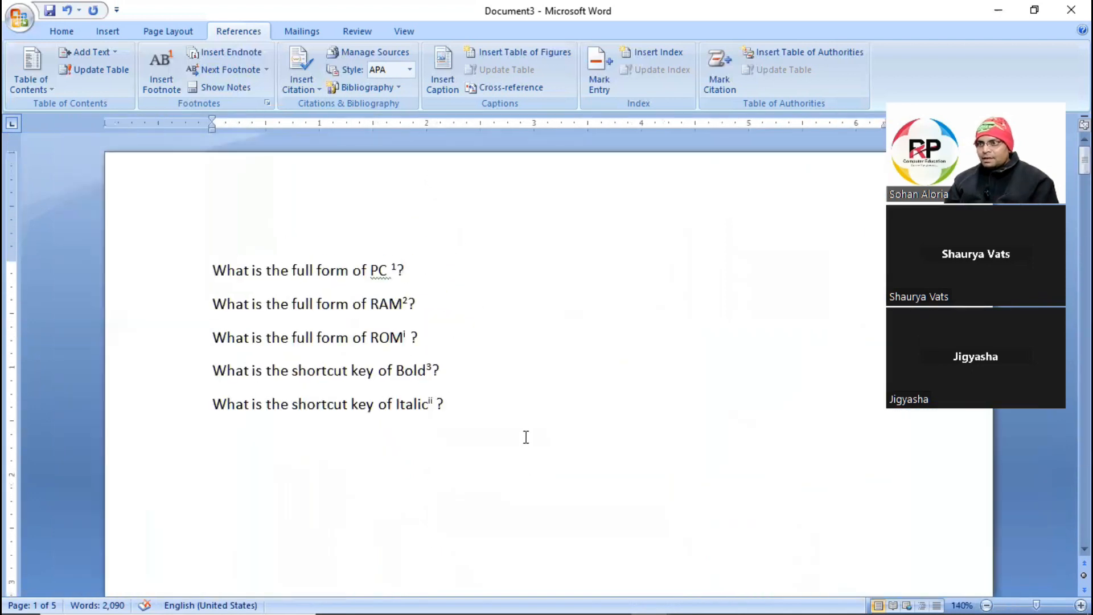
# Examine the ROM and Italic endnotes below the closing text on the last page
pyautogui.moveTo(1083, 162); pyautogui.dragTo(1066, 535)
pyautogui.scroll(8, 464, 360)
pyautogui.click(272, 297)
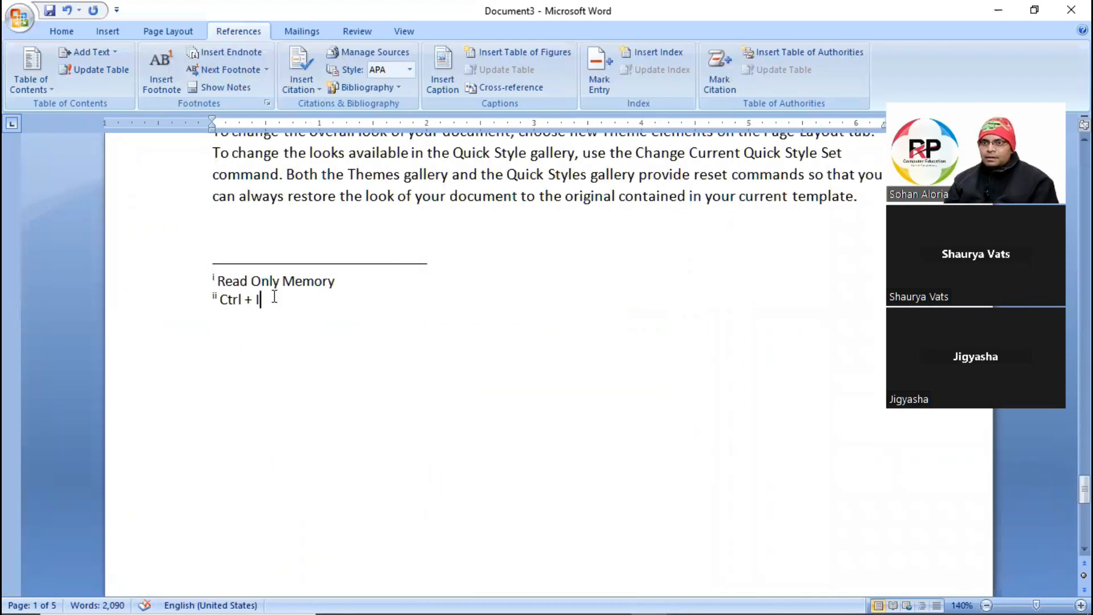
pyautogui.keyDown('ctrl'); pyautogui.scroll(4, 324, 310); pyautogui.keyUp('ctrl')
pyautogui.scroll(3, 297, 320)
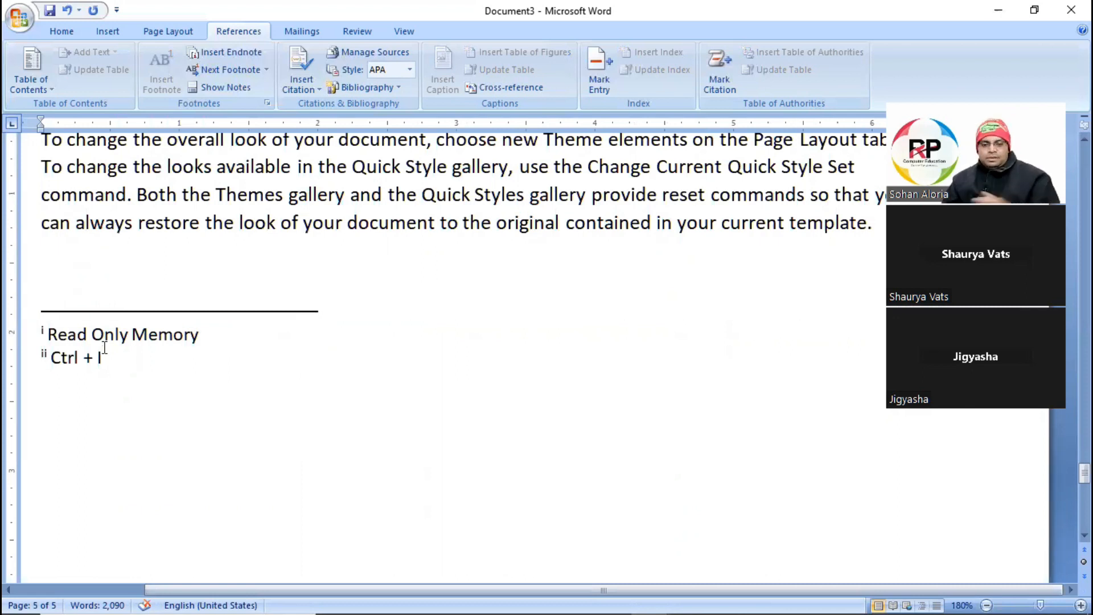
# Cancel saving Document3 and close it without keeping the changes
pyautogui.hotkey('ctrl', 's')
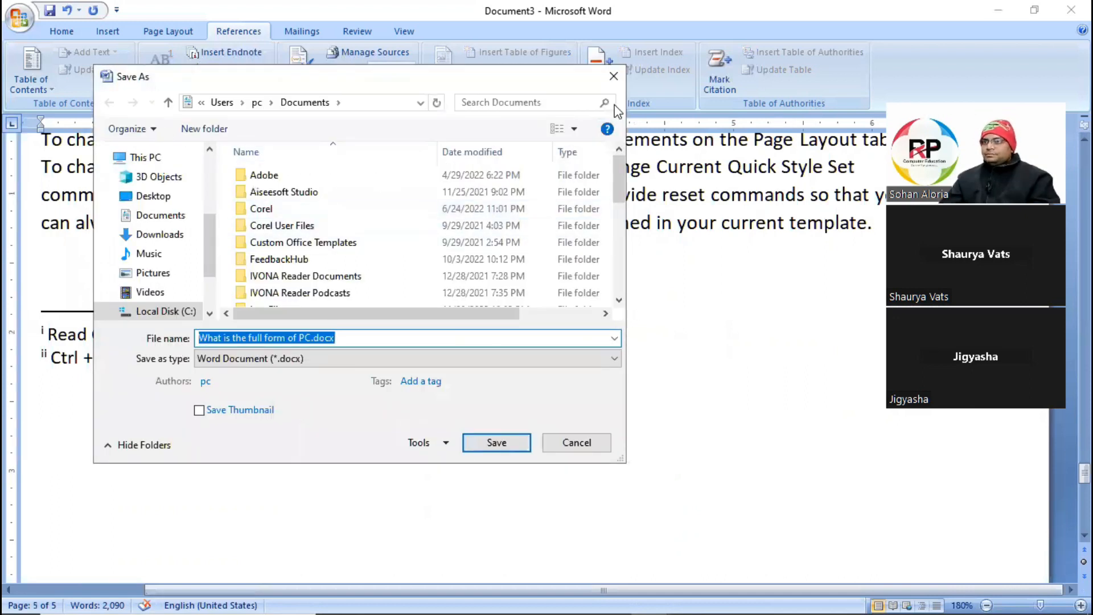
pyautogui.click(617, 81)
pyautogui.click(1070, 6)
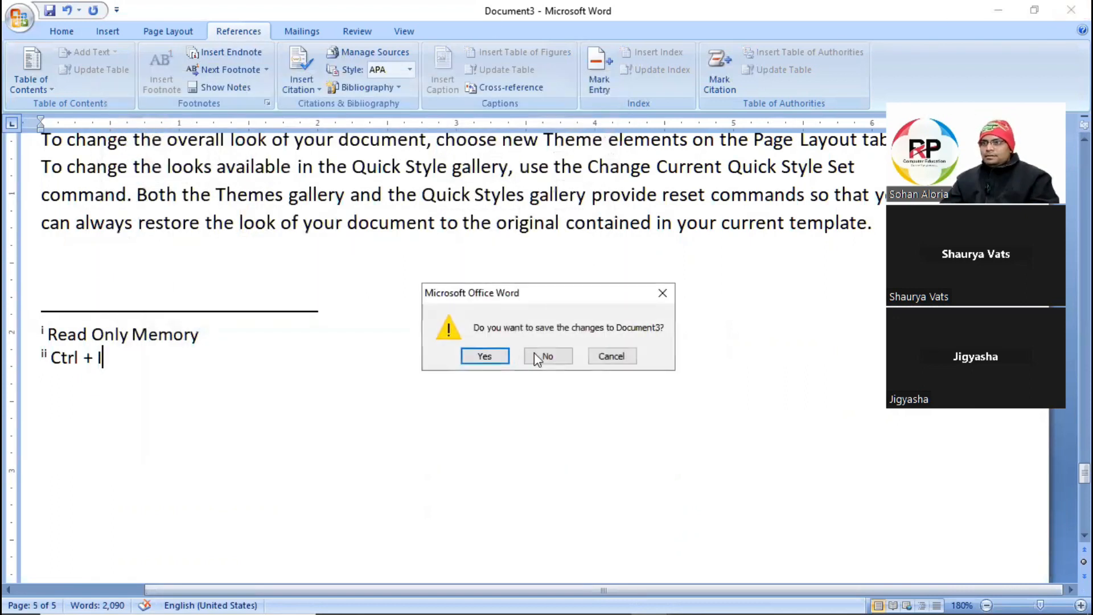
pyautogui.click(546, 356)
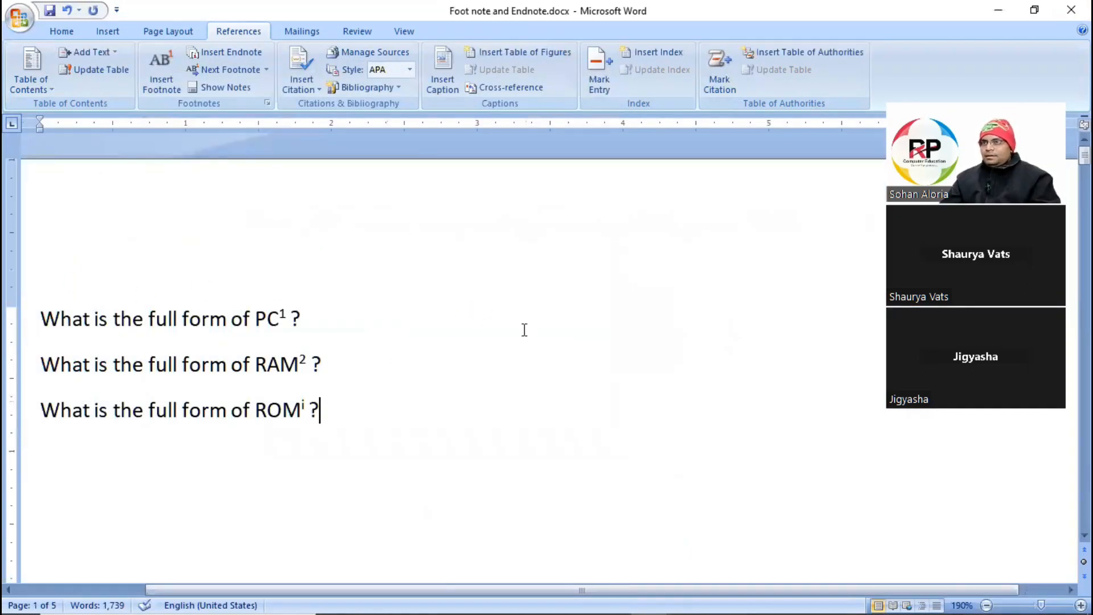
# Save Foot note and Endnote.docx and open the recent document Captions.docx
pyautogui.hotkey('ctrl', 's')
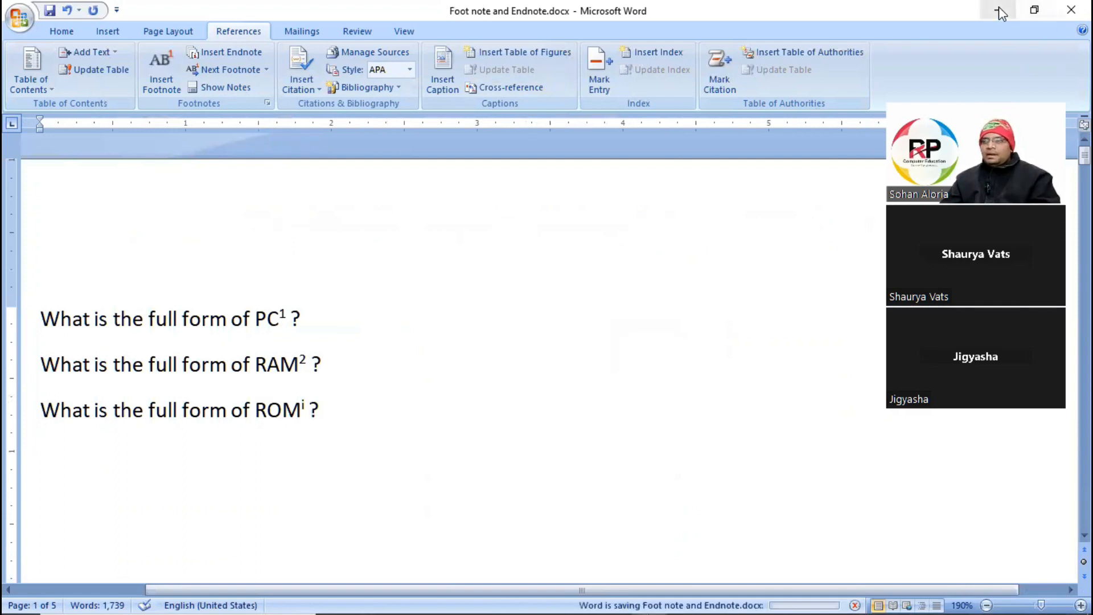
pyautogui.click(1001, 12)
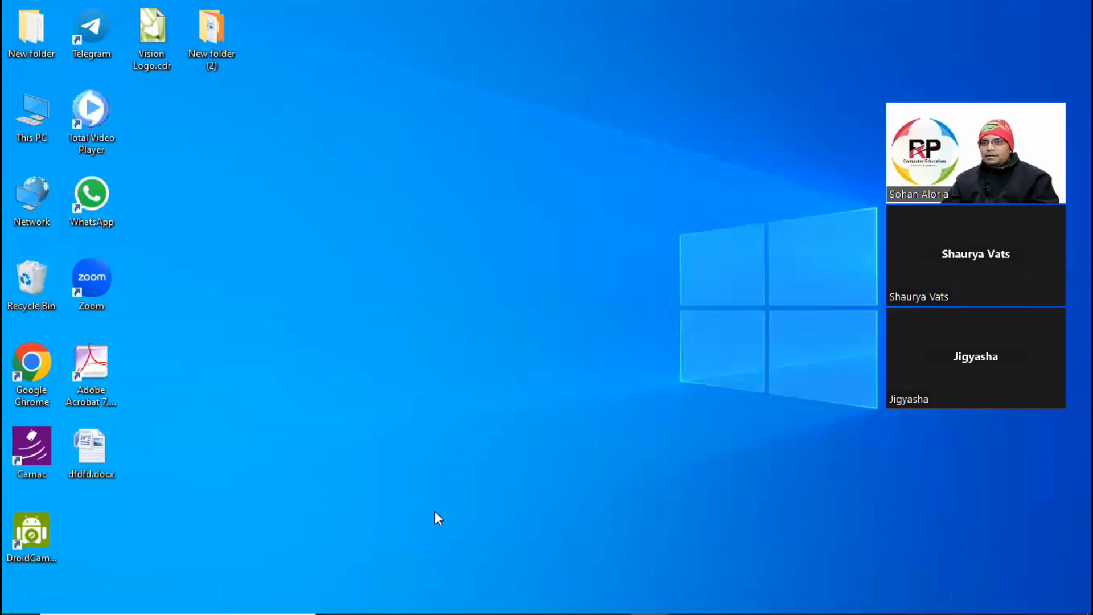
pyautogui.hotkey('alt', 'Tab')
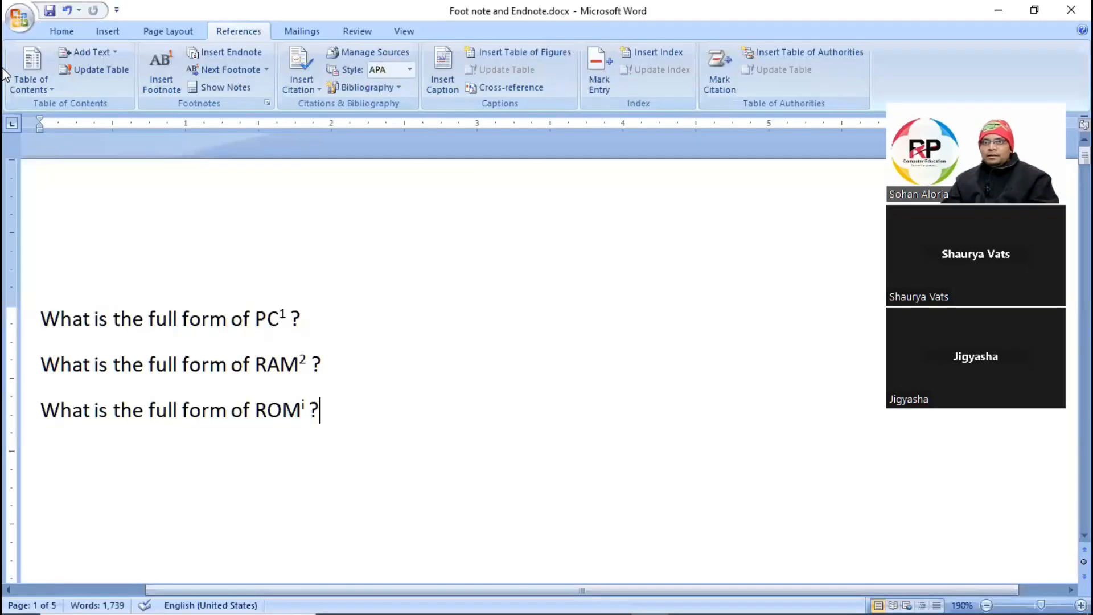
pyautogui.click(22, 17)
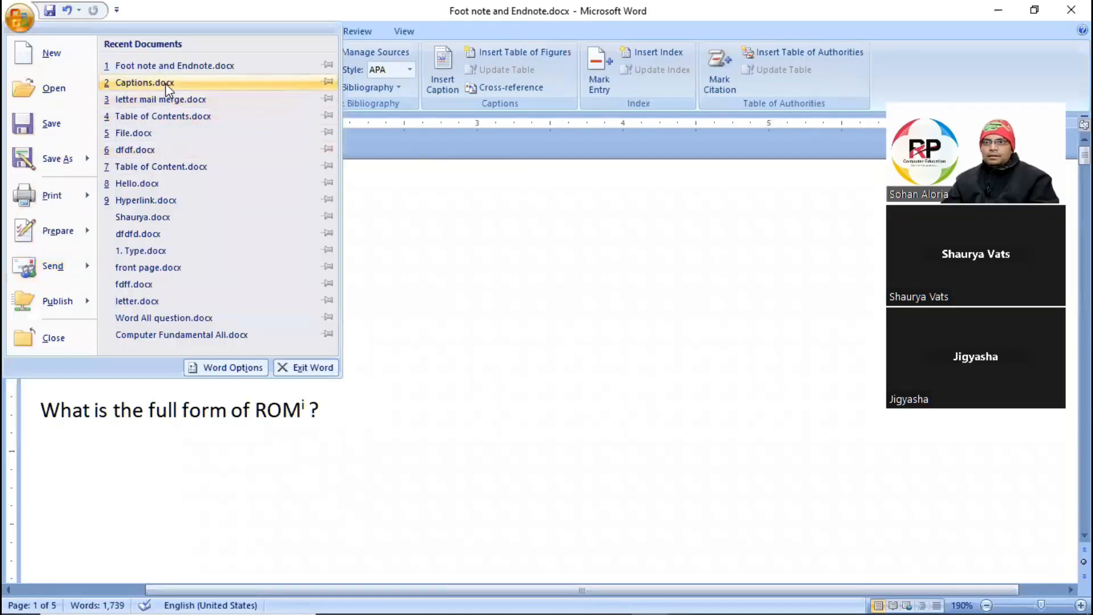
pyautogui.click(145, 82)
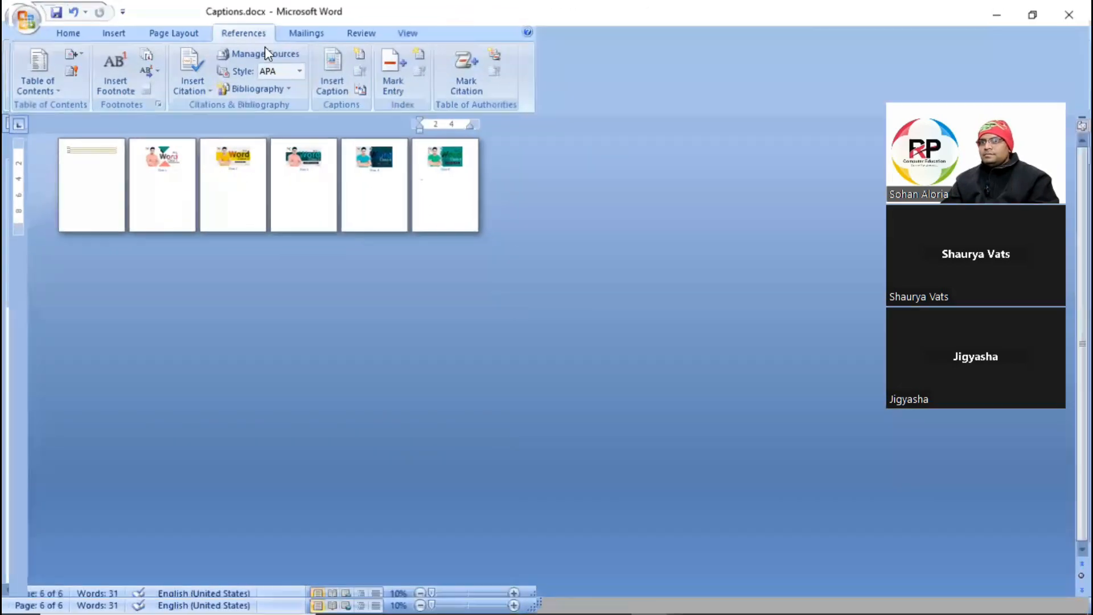
# Examine the table of figures listing the class captions with page numbers on the first page of Captions.docx
pyautogui.scroll(10, 156, 237)
pyautogui.scroll(4, 628, 397)
pyautogui.scroll(15, 592, 359)
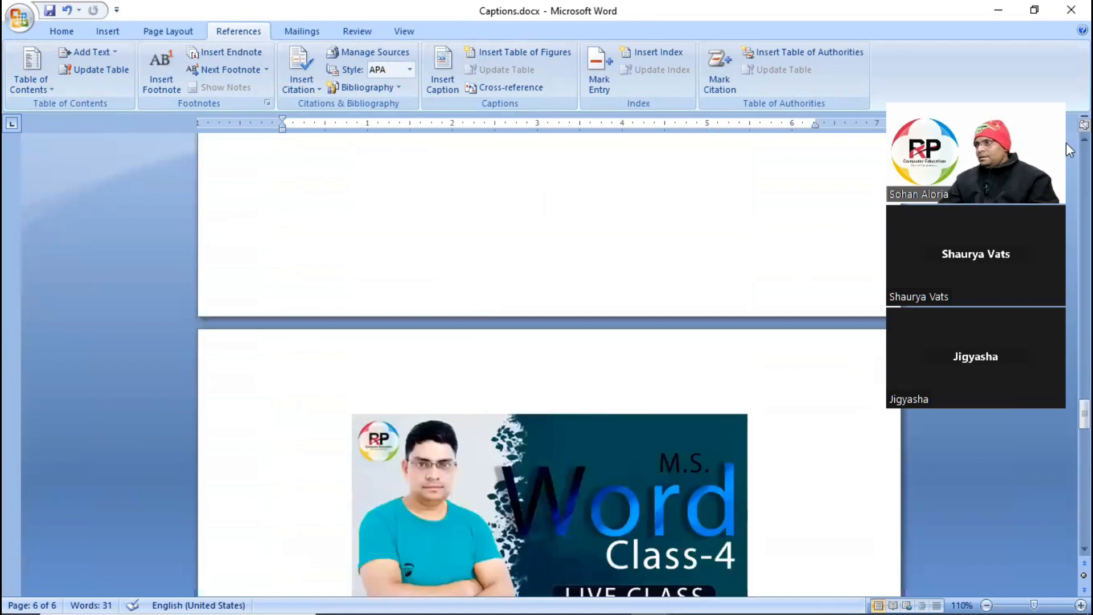
pyautogui.scroll(10, 334, 360)
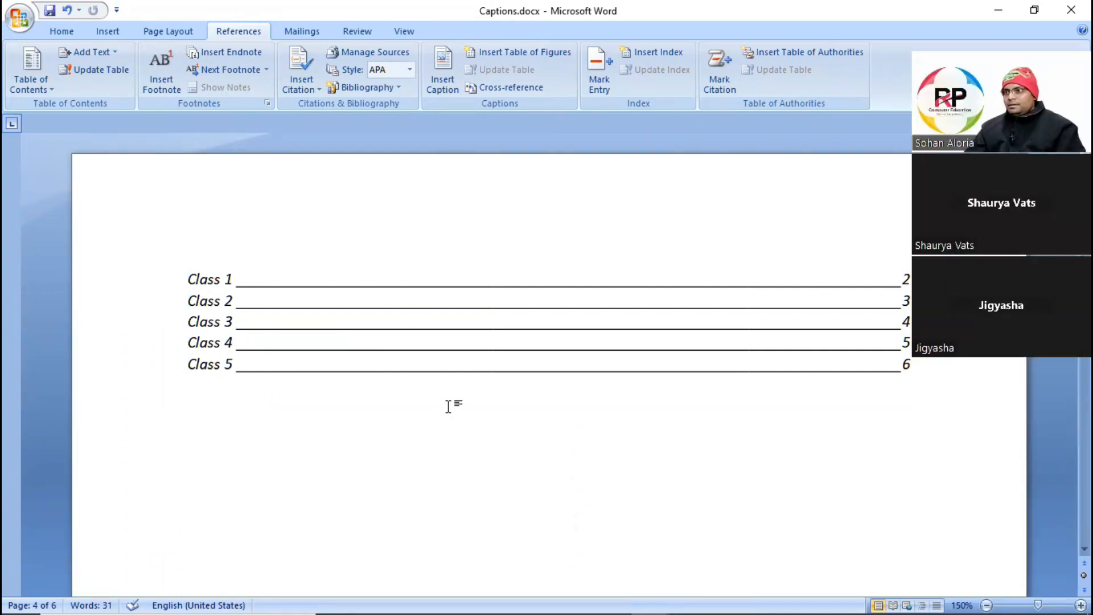
pyautogui.scroll(-1, 448, 406)
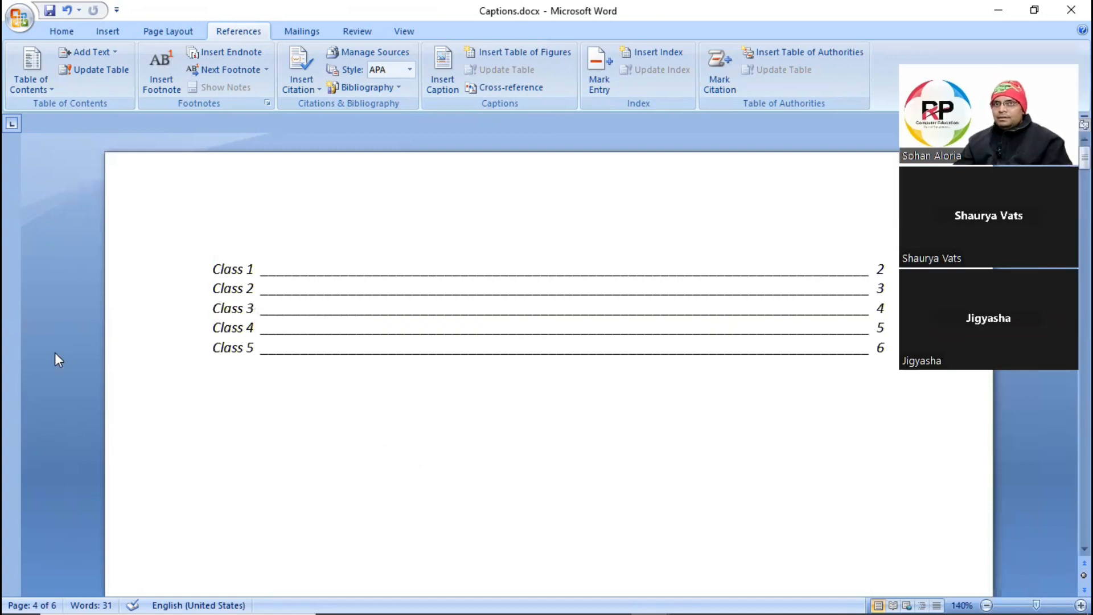
pyautogui.scroll(-1, 463, 357)
pyautogui.scroll(1, 239, 341)
pyautogui.scroll(-1, 230, 335)
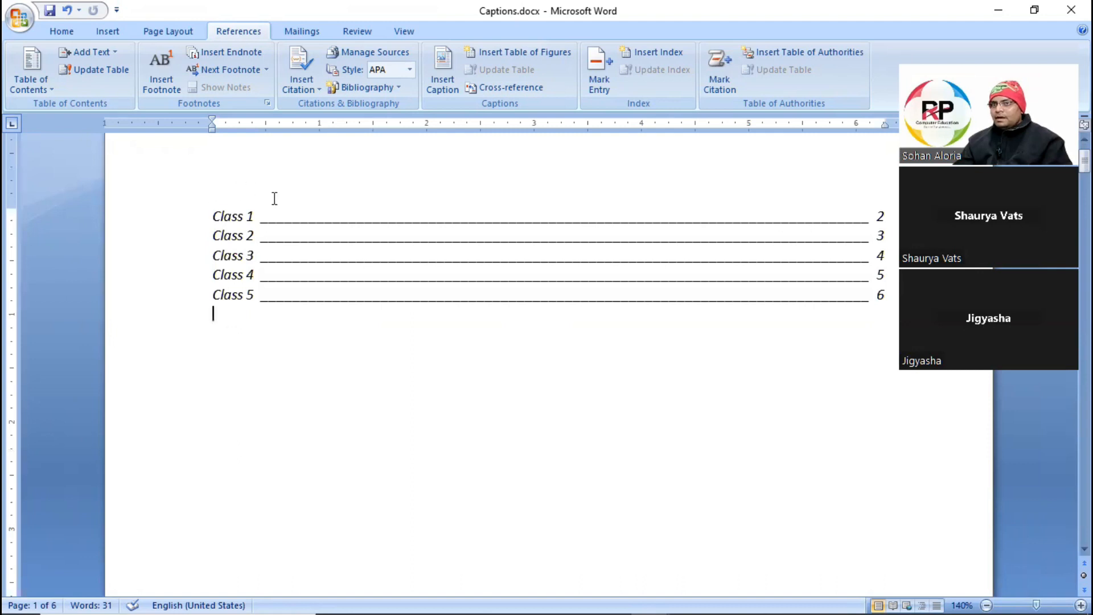
pyautogui.moveTo(212, 216); pyautogui.dragTo(681, 296)
pyautogui.click(237, 325)
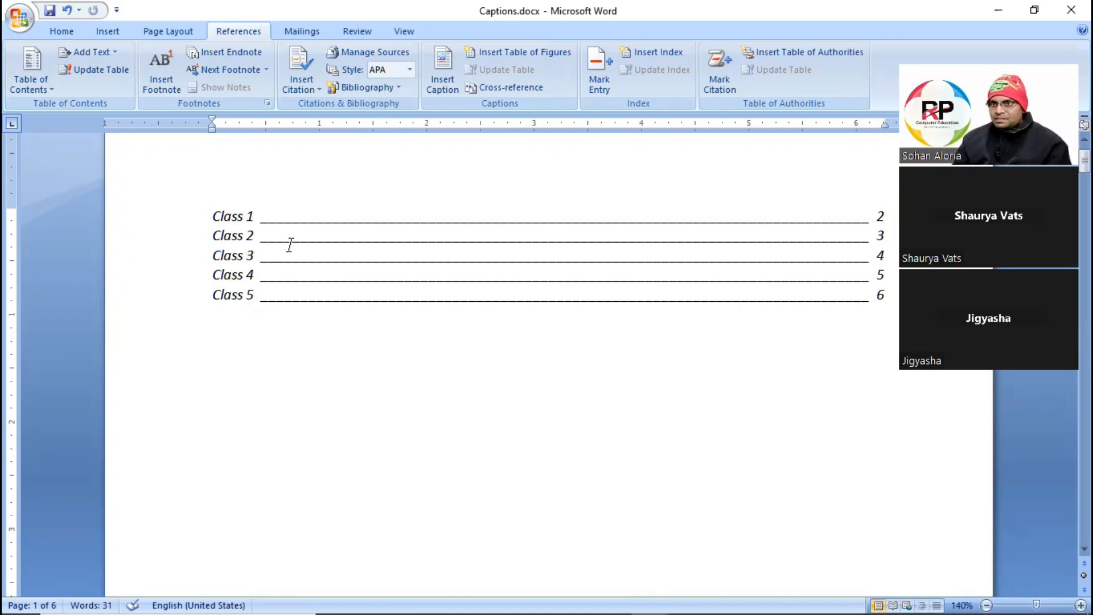
pyautogui.scroll(-1, 384, 371)
pyautogui.scroll(-10, 384, 371)
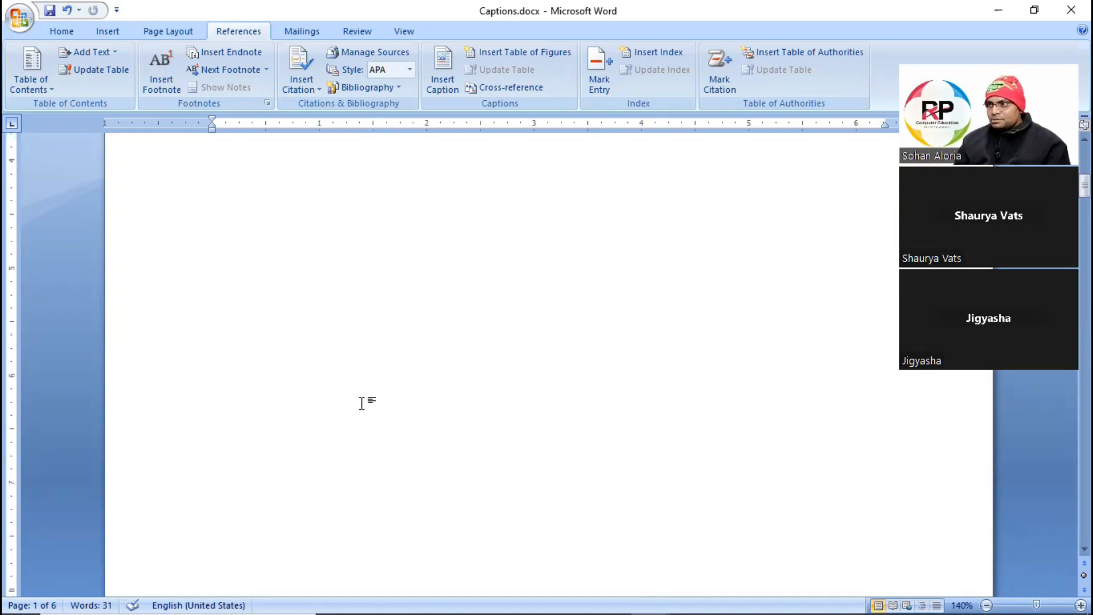
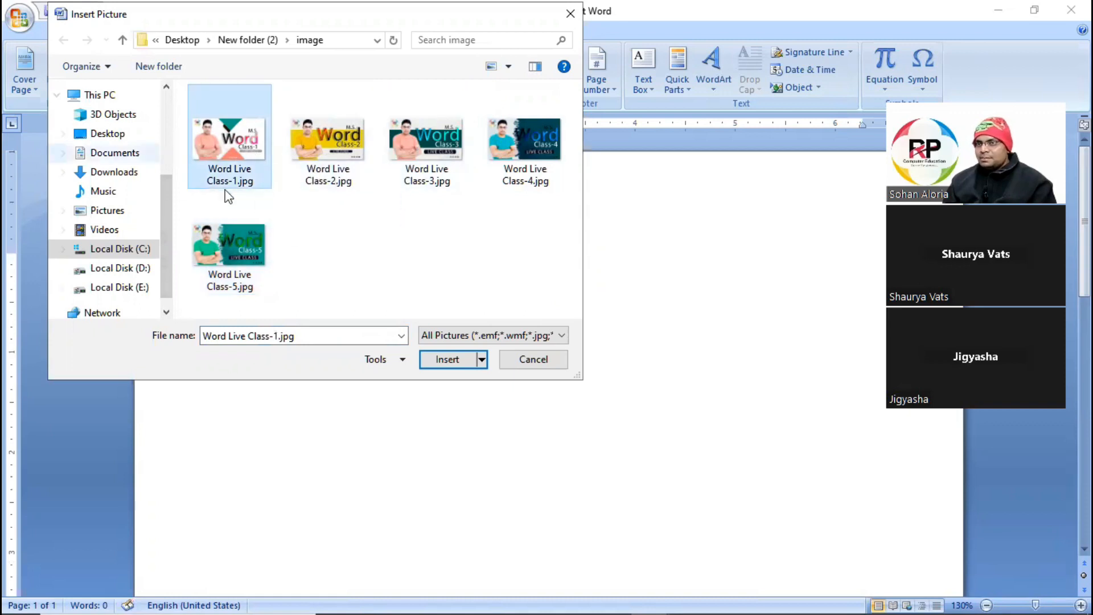
# Insert the picture Word Live Class-1.jpg on the first page and shrink it to about 1.88" high by 3.34" wide
pyautogui.click(447, 359)
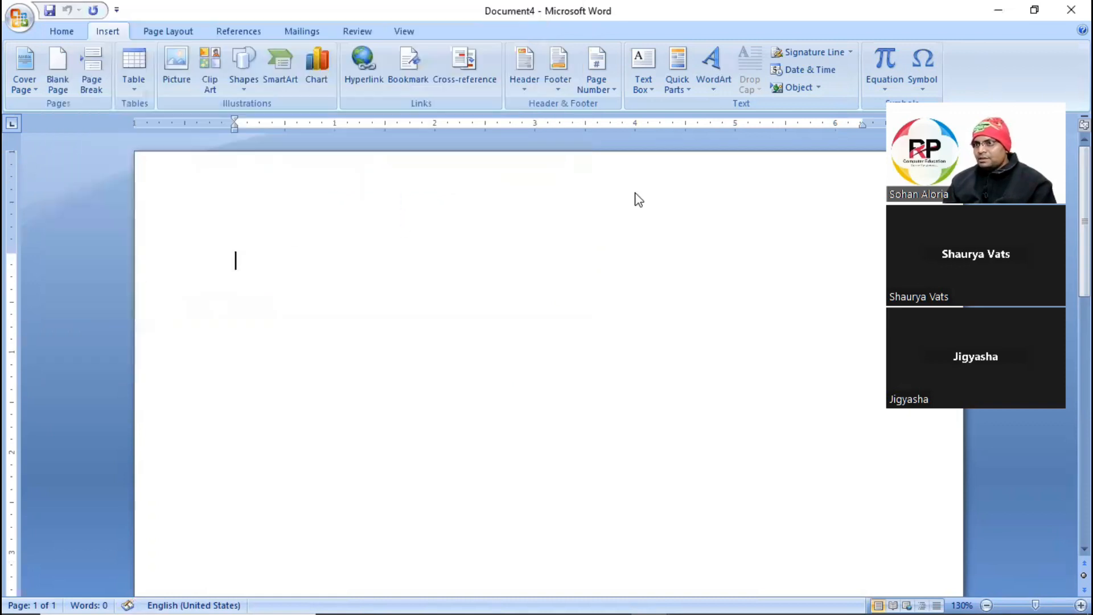
pyautogui.keyDown('ctrl'); pyautogui.scroll(-4, 433, 320); pyautogui.keyUp('ctrl')
pyautogui.click(568, 394)
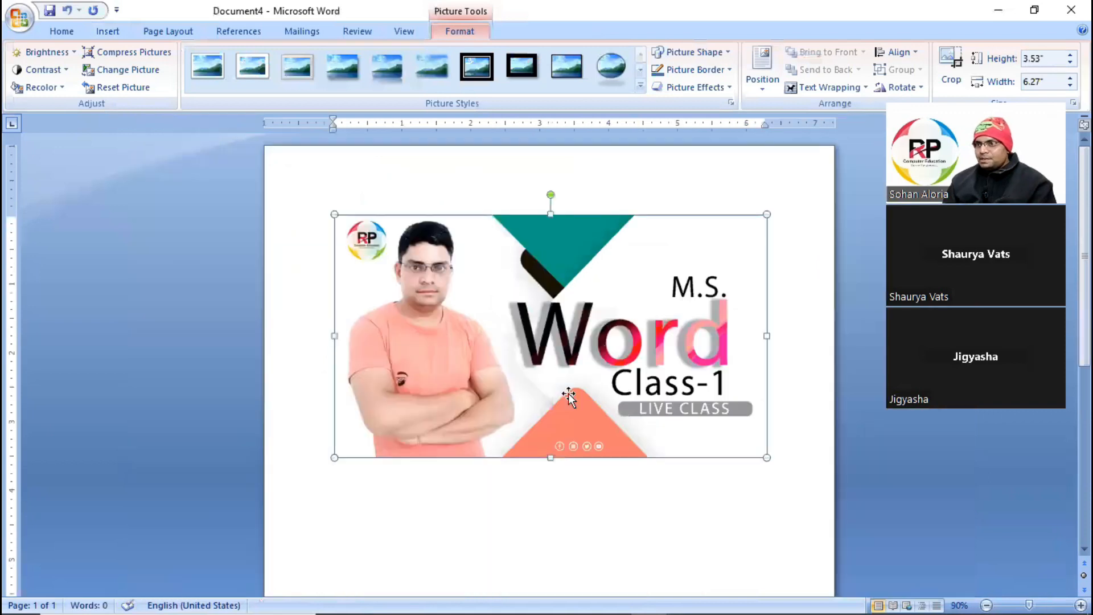
pyautogui.moveTo(732, 426); pyautogui.dragTo(532, 313)
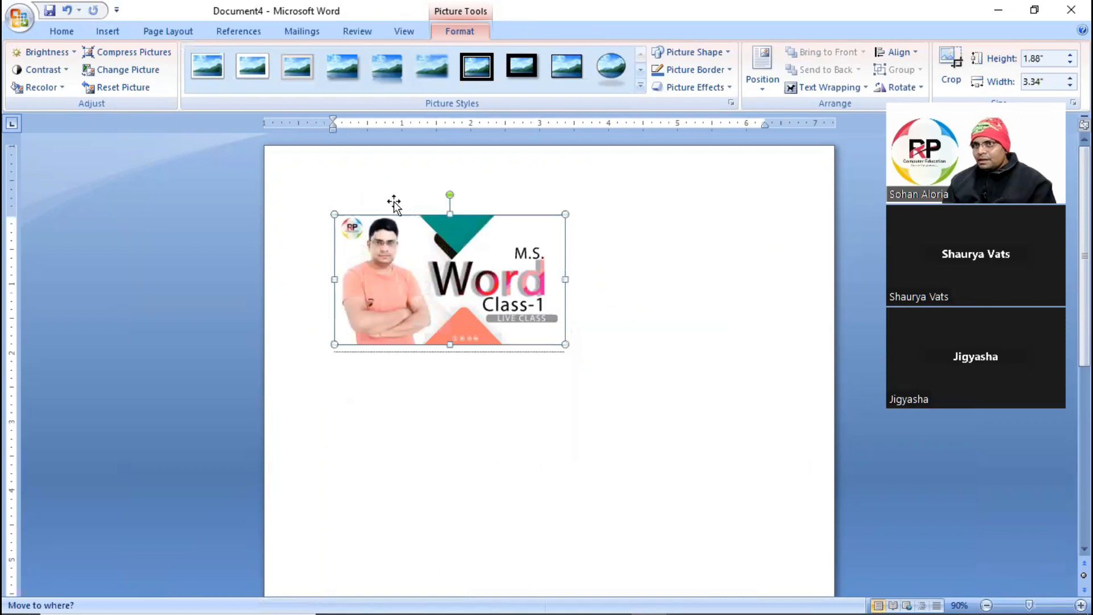
# Centre the Class-1 picture on the page and add a page break after it
pyautogui.click(62, 30)
pyautogui.click(372, 81)
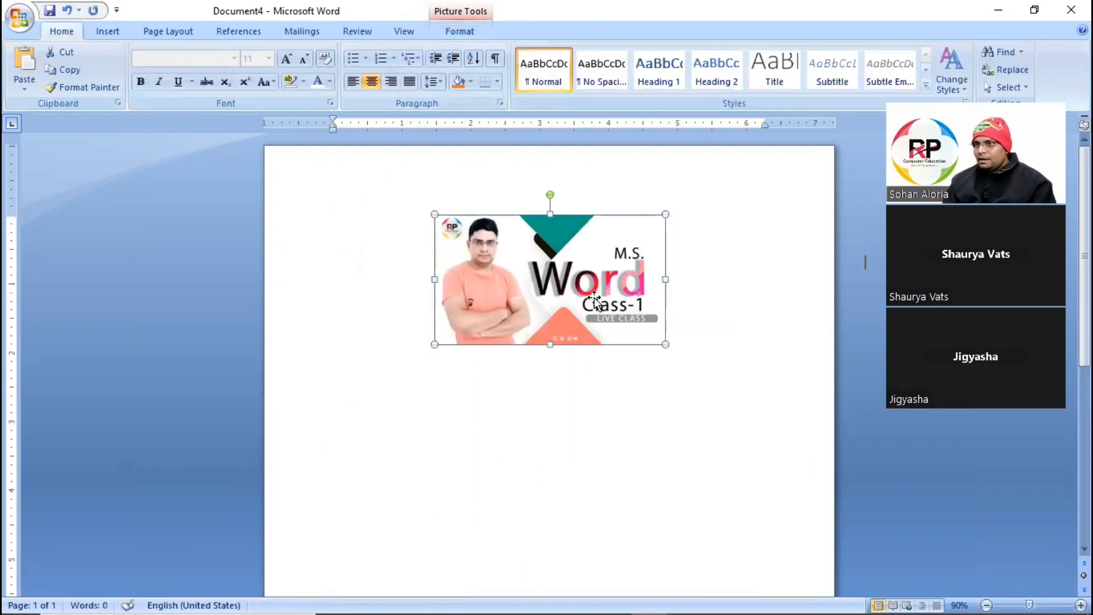
pyautogui.click(679, 316)
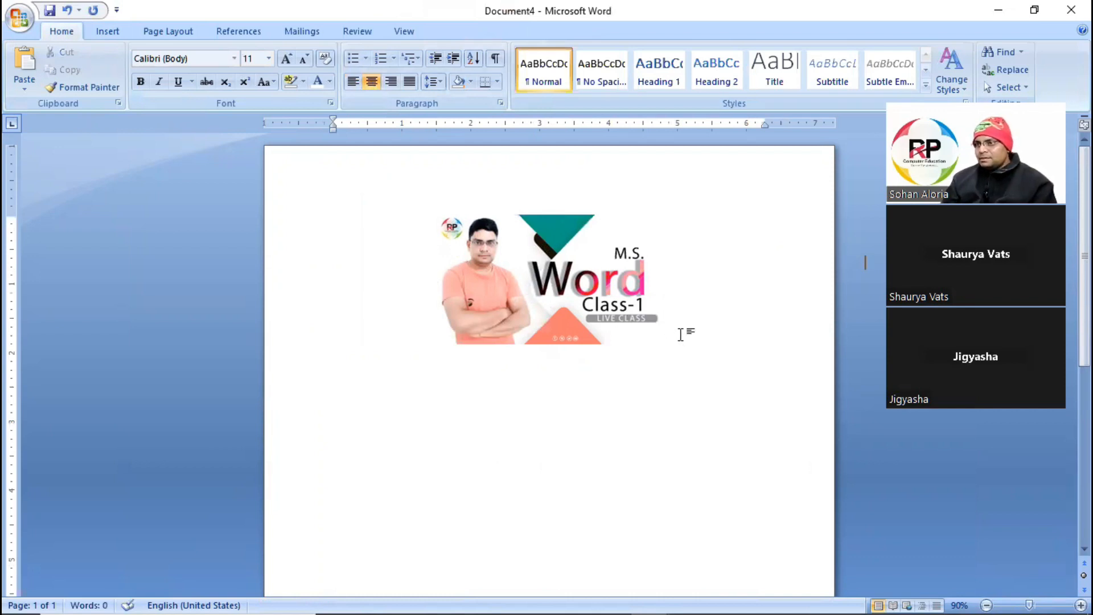
pyautogui.hotkey('ctrl', 'Return')
pyautogui.scroll(-5, 669, 366)
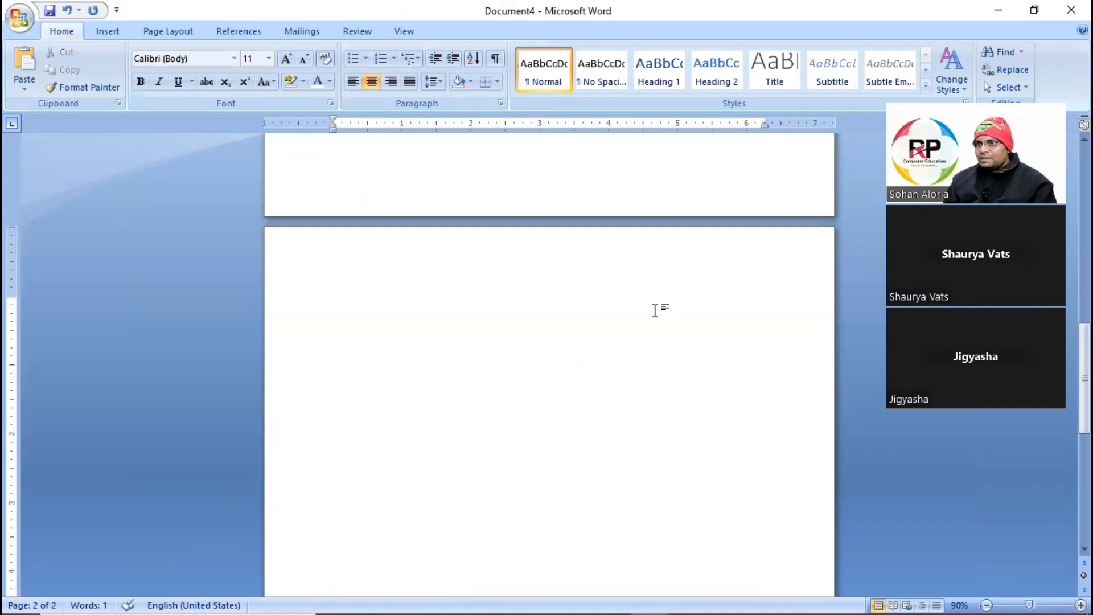
# Insert the picture Word Live Class-2.jpg on the second page and shrink it to about 3.5" wide
pyautogui.click(107, 32)
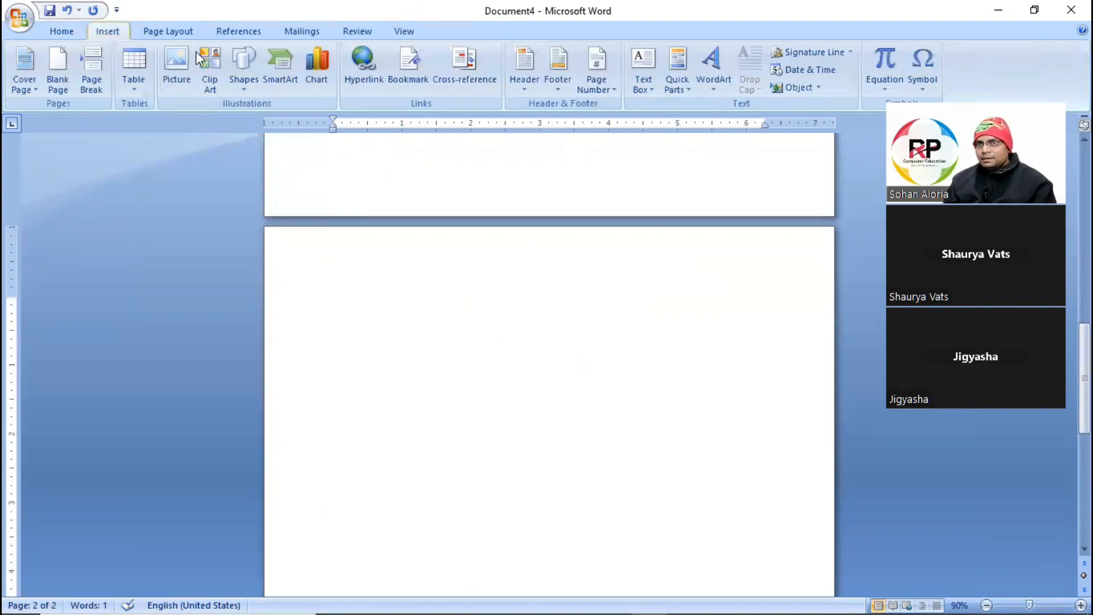
pyautogui.click(177, 67)
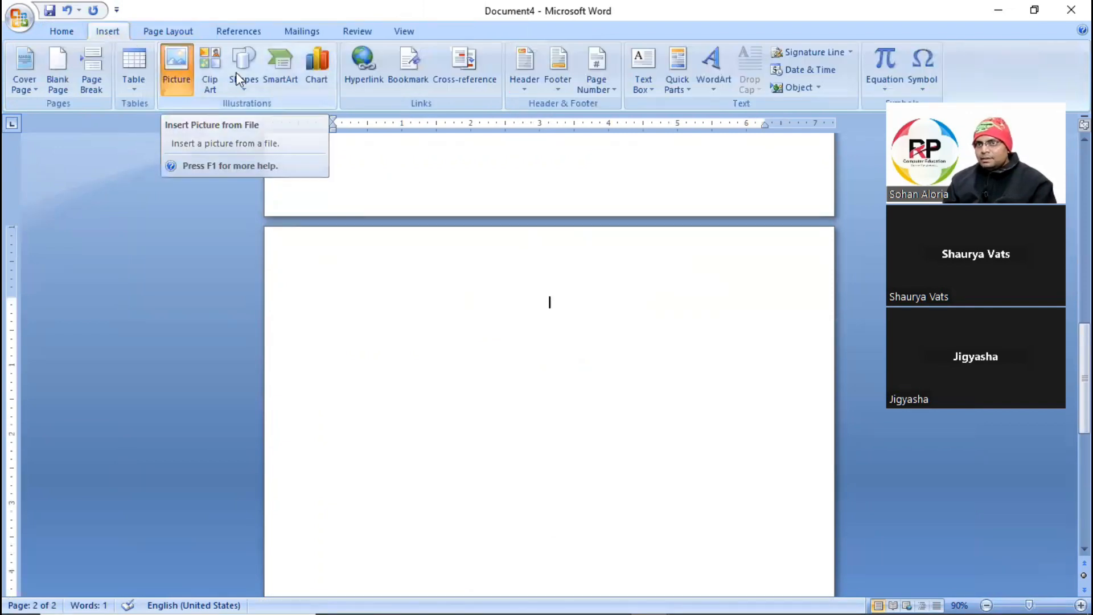
pyautogui.click(351, 146)
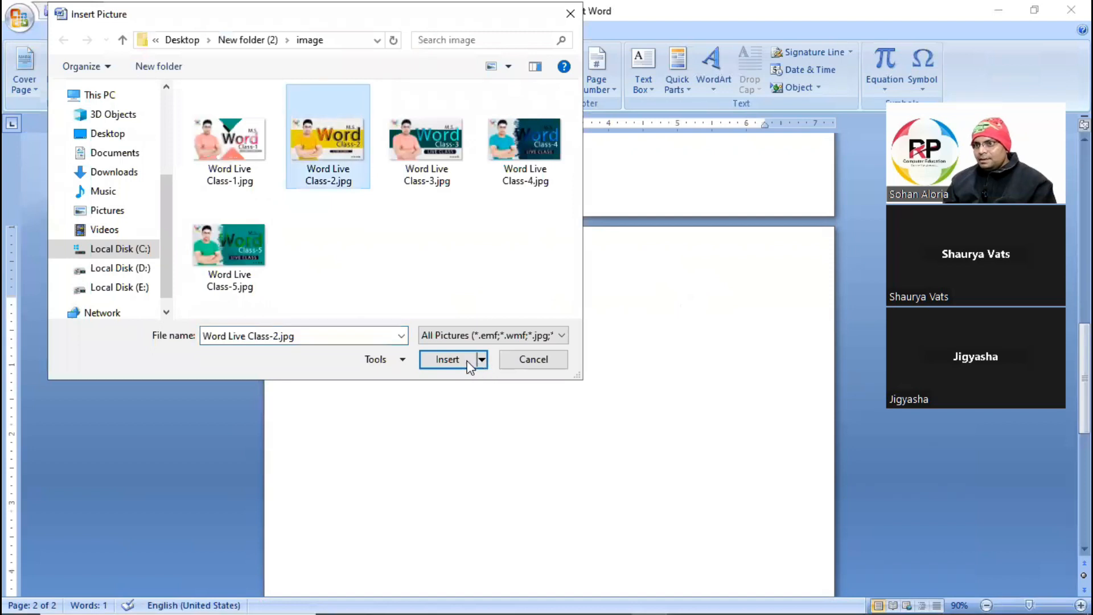
pyautogui.click(447, 360)
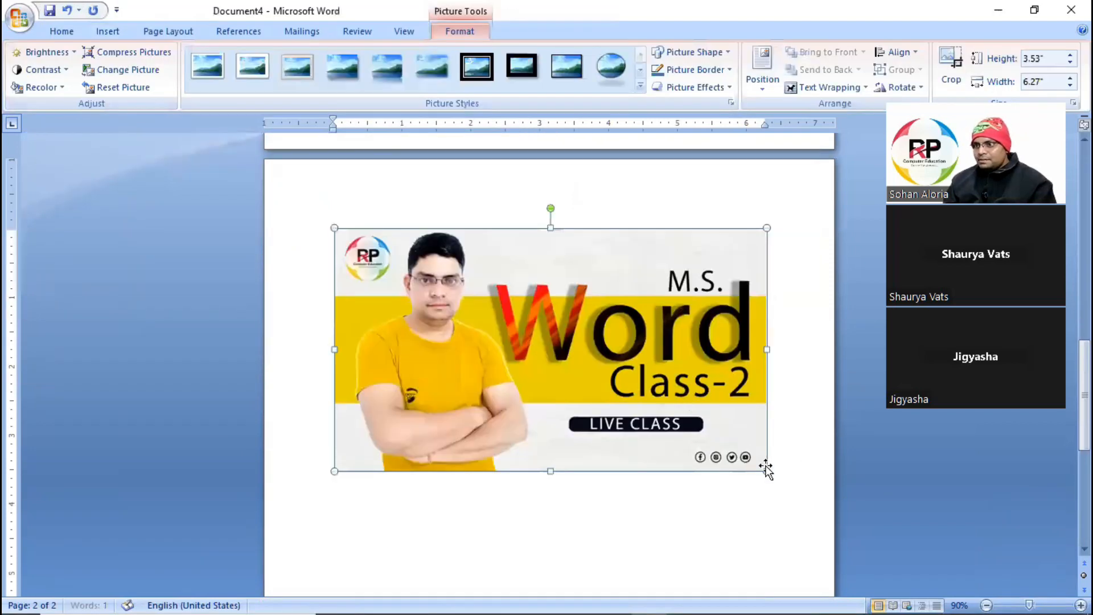
pyautogui.moveTo(767, 471); pyautogui.dragTo(576, 365)
# Keep the Class-2 picture centred on its page and add a page break after it
pyautogui.click(62, 31)
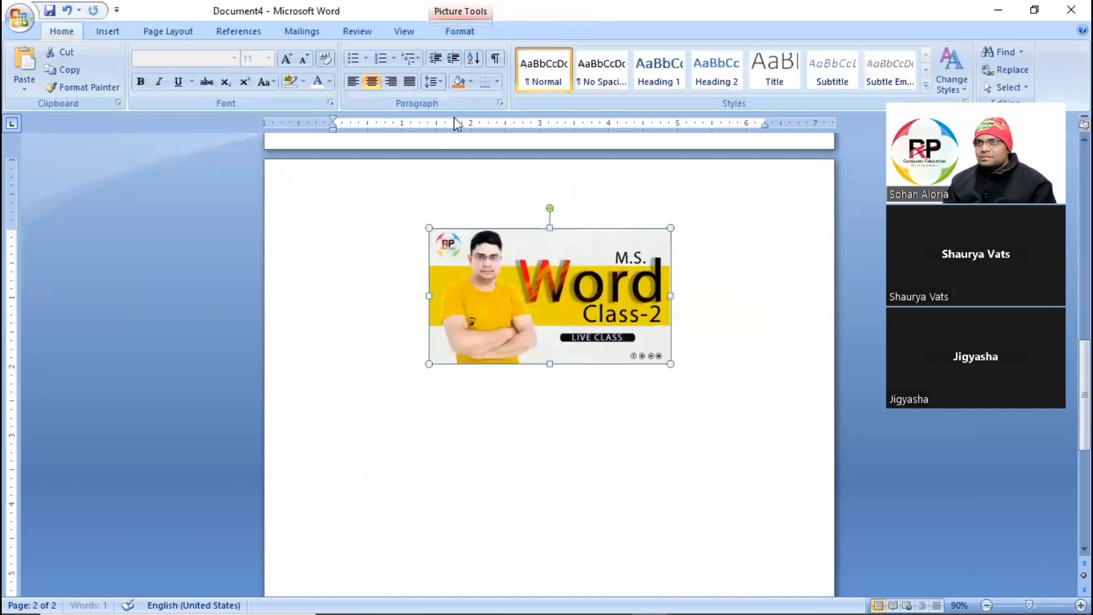
pyautogui.click(377, 85)
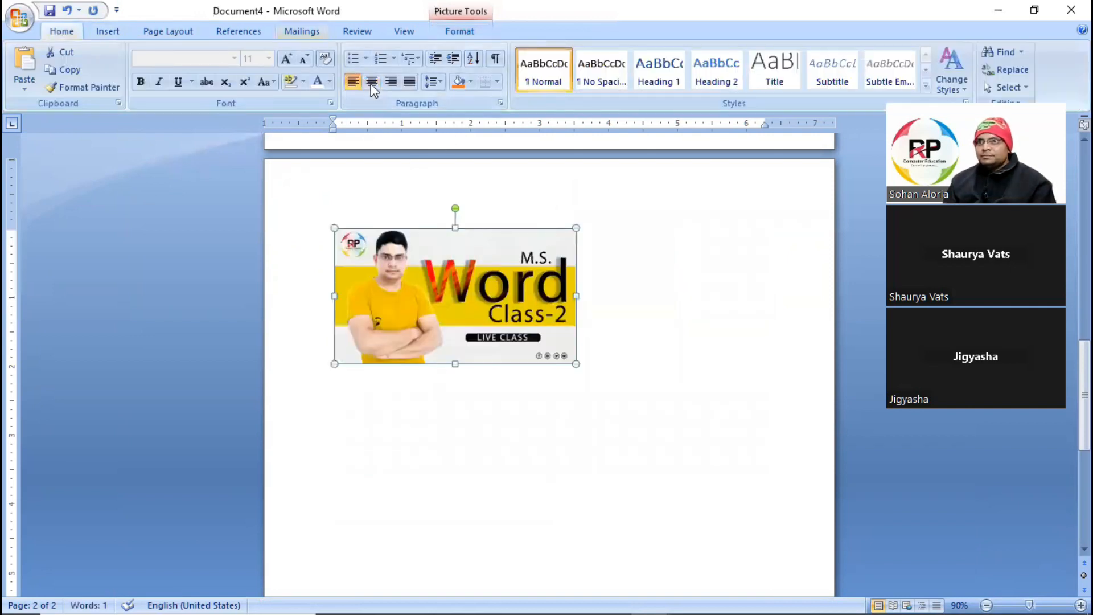
pyautogui.click(371, 82)
pyautogui.click(737, 446)
pyautogui.click(700, 357)
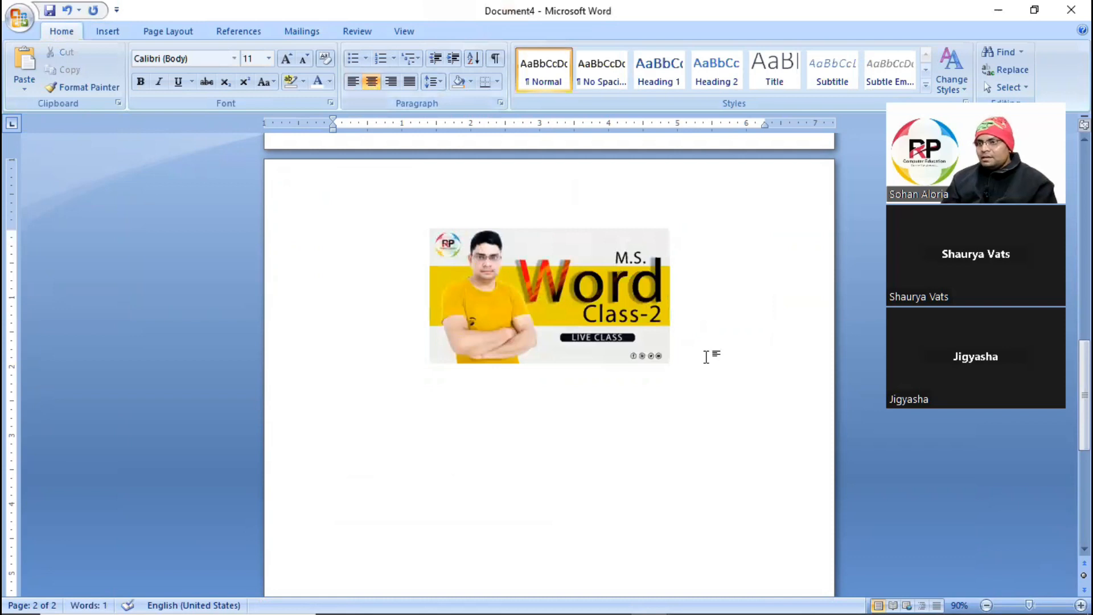
pyautogui.hotkey('ctrl', 'Return')
pyautogui.scroll(-4, 684, 353)
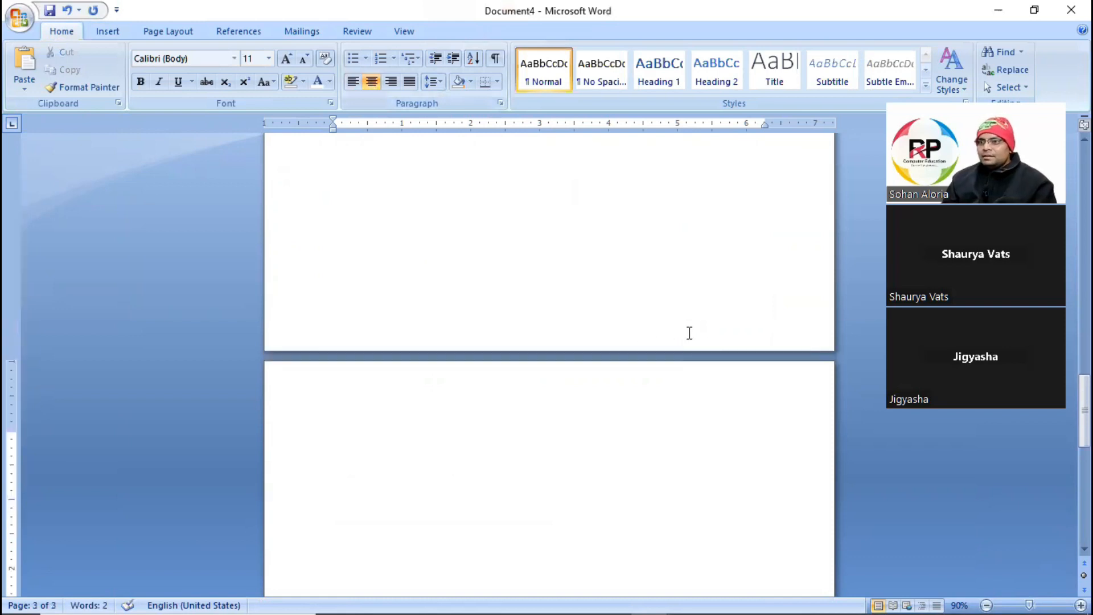
# Insert the picture Word Live Class-3.jpg on the third page and shrink it to about 2.34" high by 4.15" wide
pyautogui.click(107, 32)
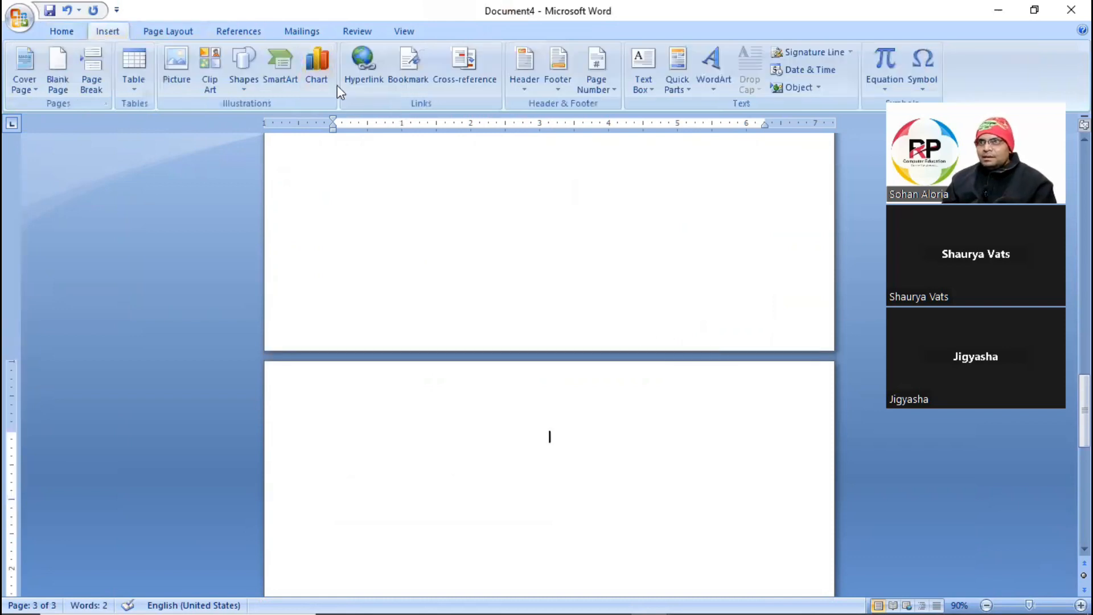
pyautogui.click(176, 64)
pyautogui.click(446, 146)
pyautogui.click(447, 359)
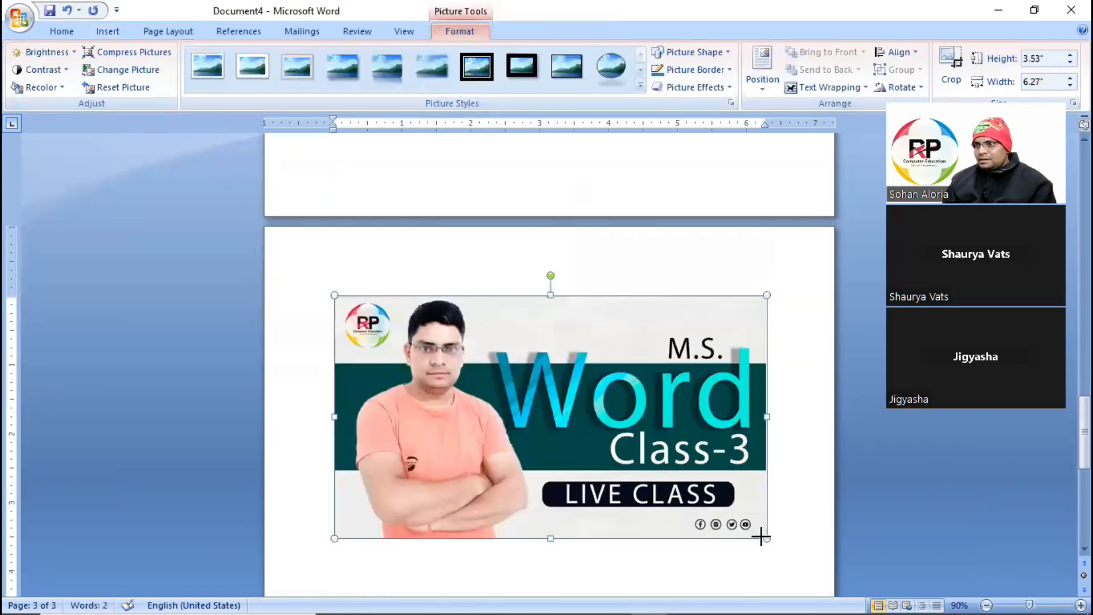
pyautogui.moveTo(761, 535); pyautogui.dragTo(620, 411)
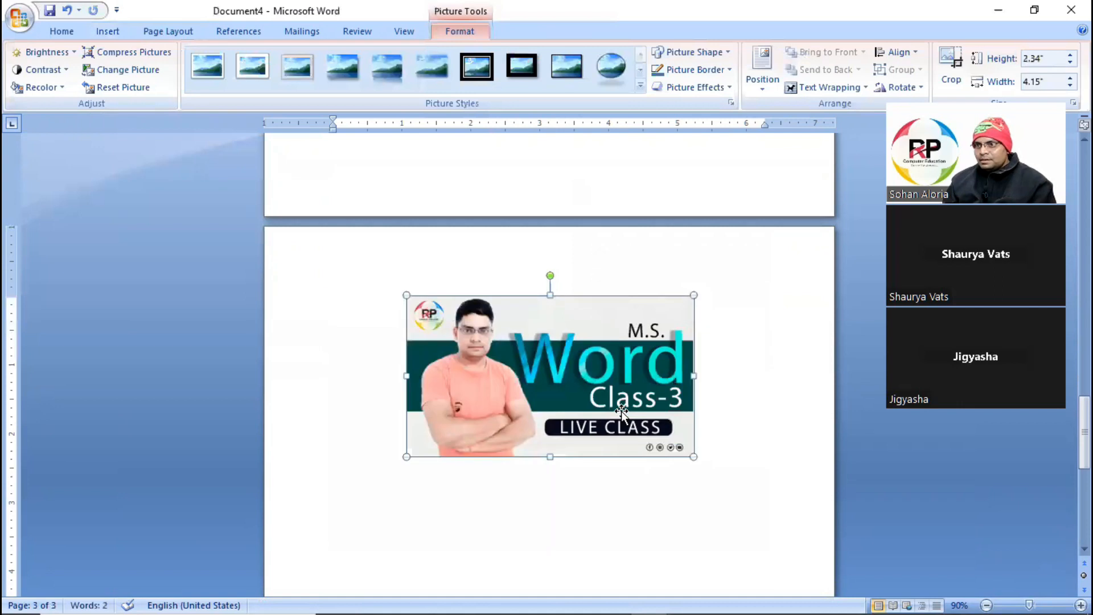
# Add a page break after the Class-3 picture to start a fourth page
pyautogui.scroll(-10, 624, 439)
pyautogui.scroll(6, 630, 442)
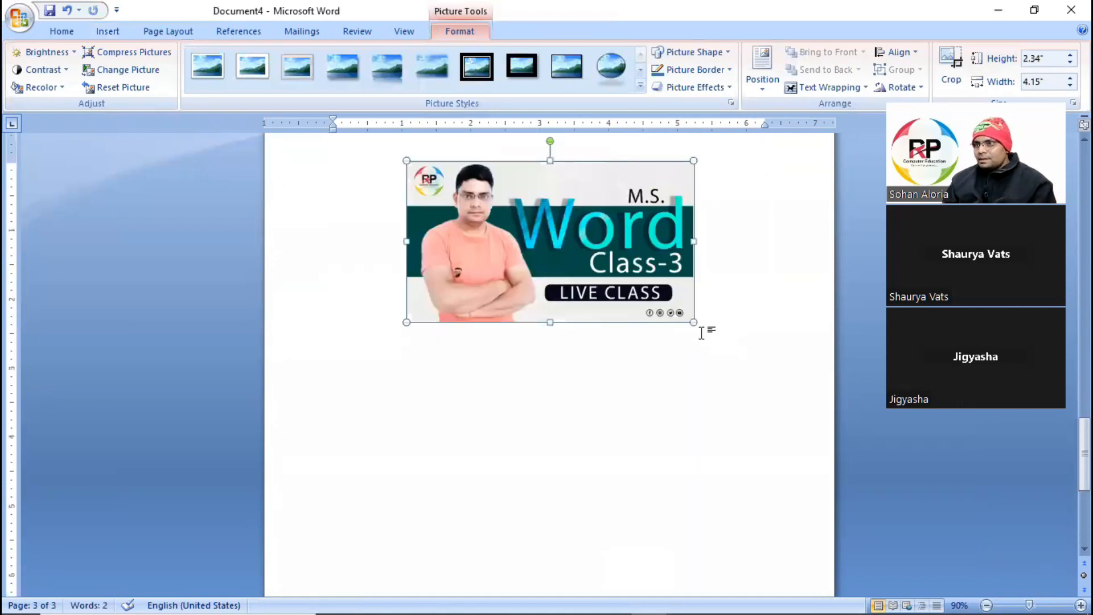
pyautogui.click(701, 329)
pyautogui.hotkey('ctrl', 'Return')
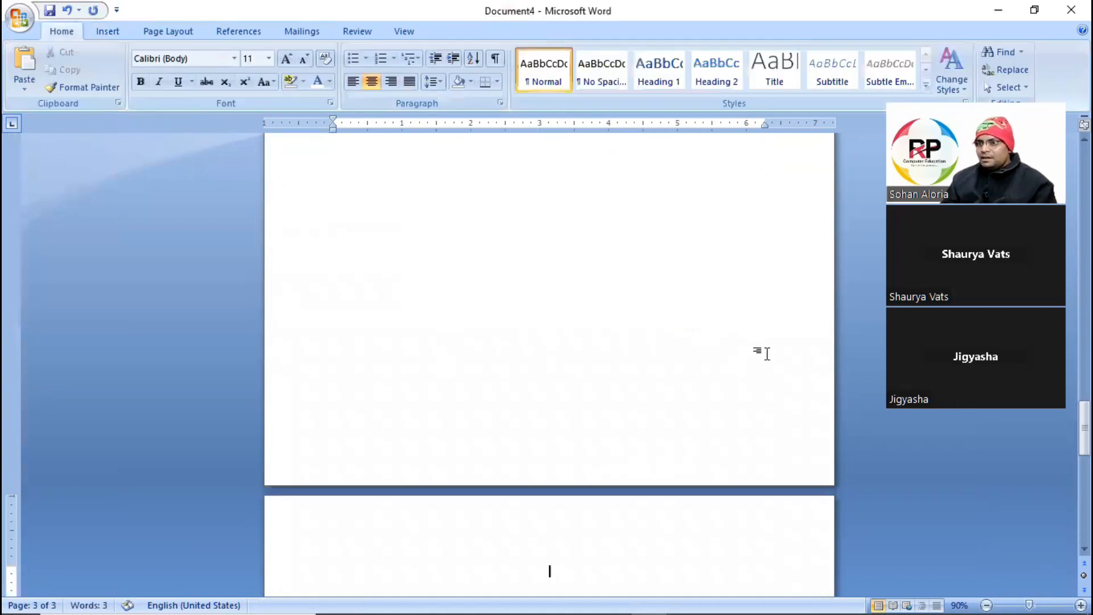
# Insert the picture Word Live Class-4.jpg on the fourth page and shrink it to about 2.27" high by 4.04" wide
pyautogui.click(108, 32)
pyautogui.click(173, 64)
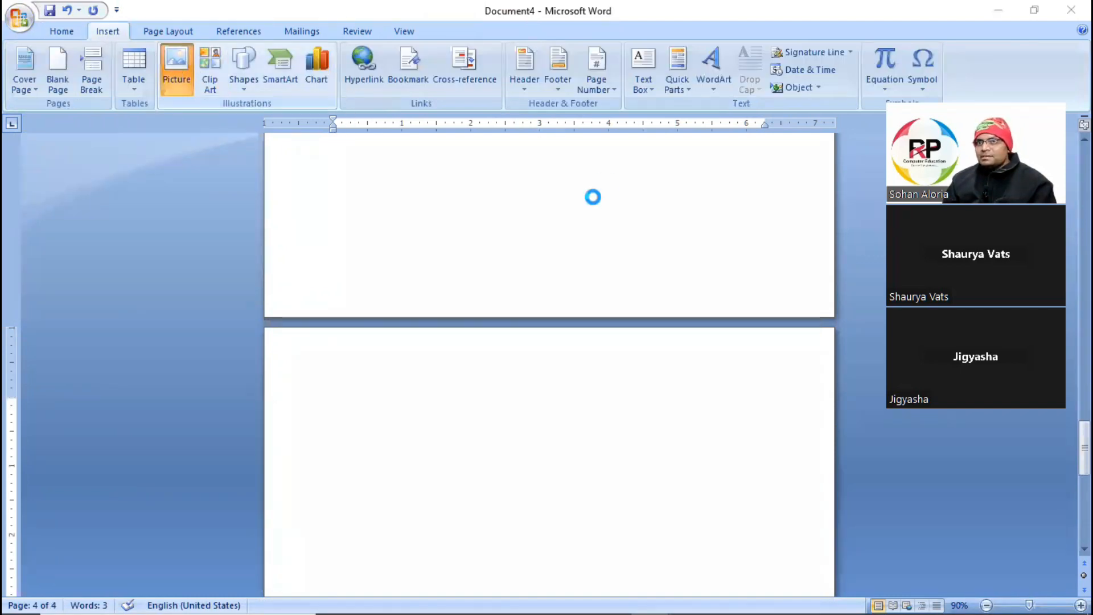
pyautogui.click(528, 135)
pyautogui.click(456, 366)
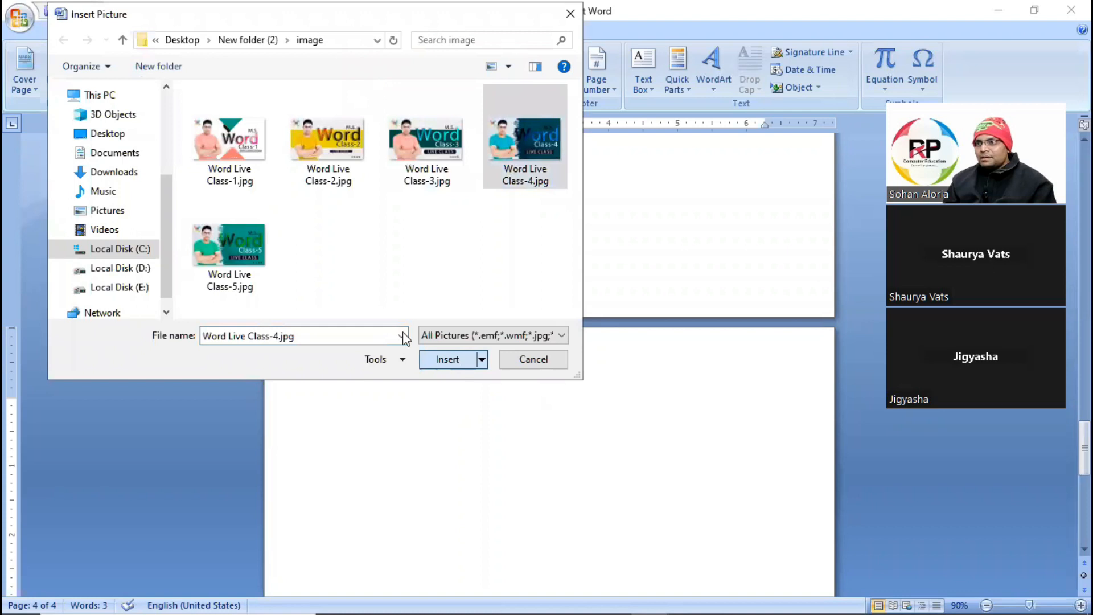
pyautogui.moveTo(767, 505); pyautogui.dragTo(618, 419)
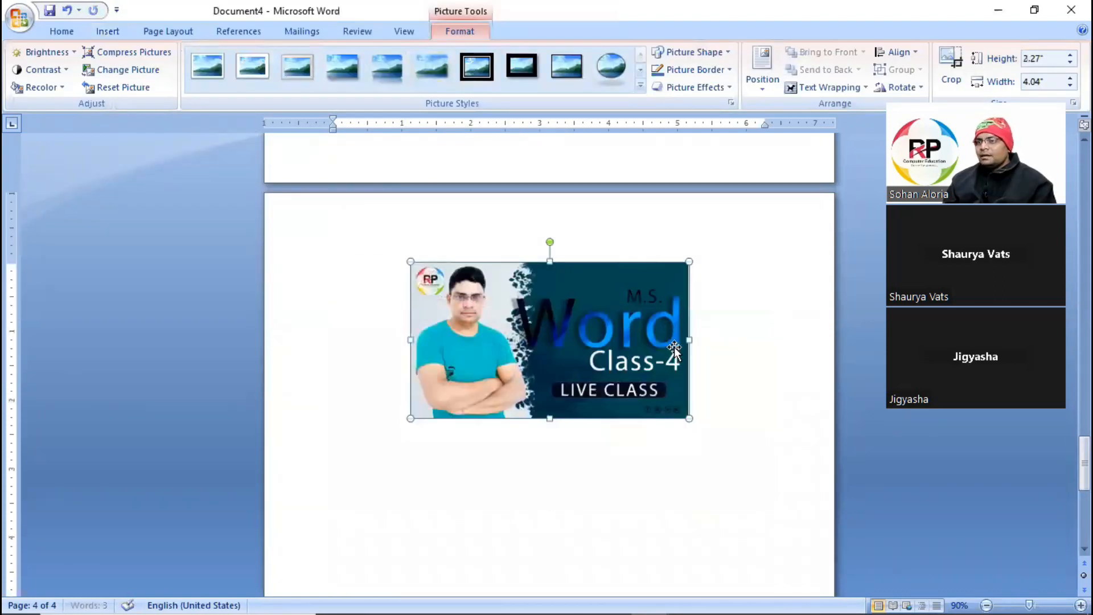
# Review the four picture pages side by side and page by page to check each picture's placement
pyautogui.scroll(-6, 678, 377)
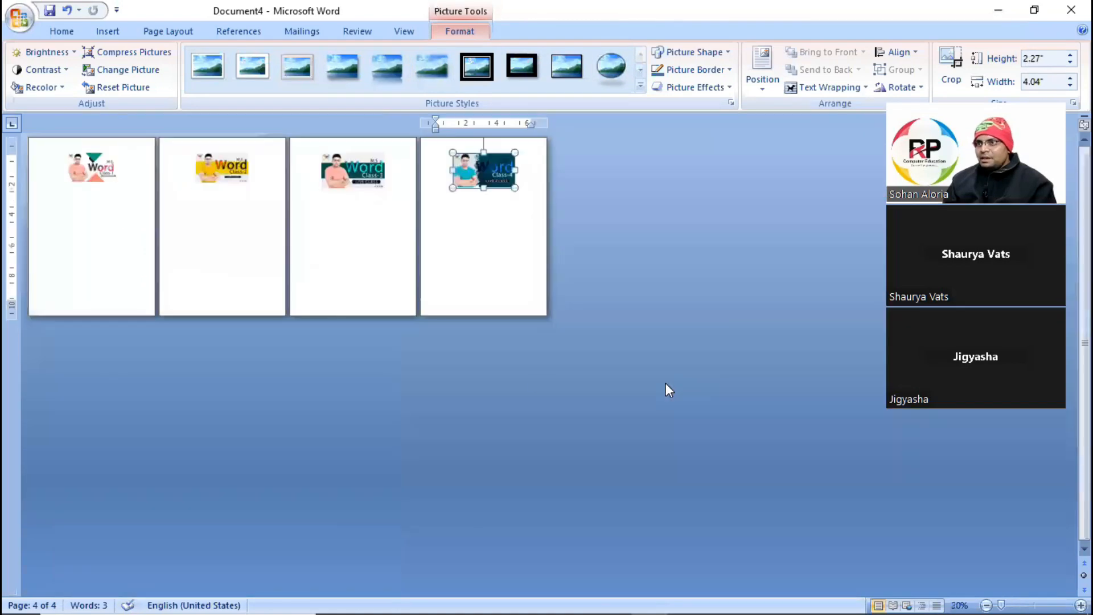
pyautogui.scroll(-1, 371, 188)
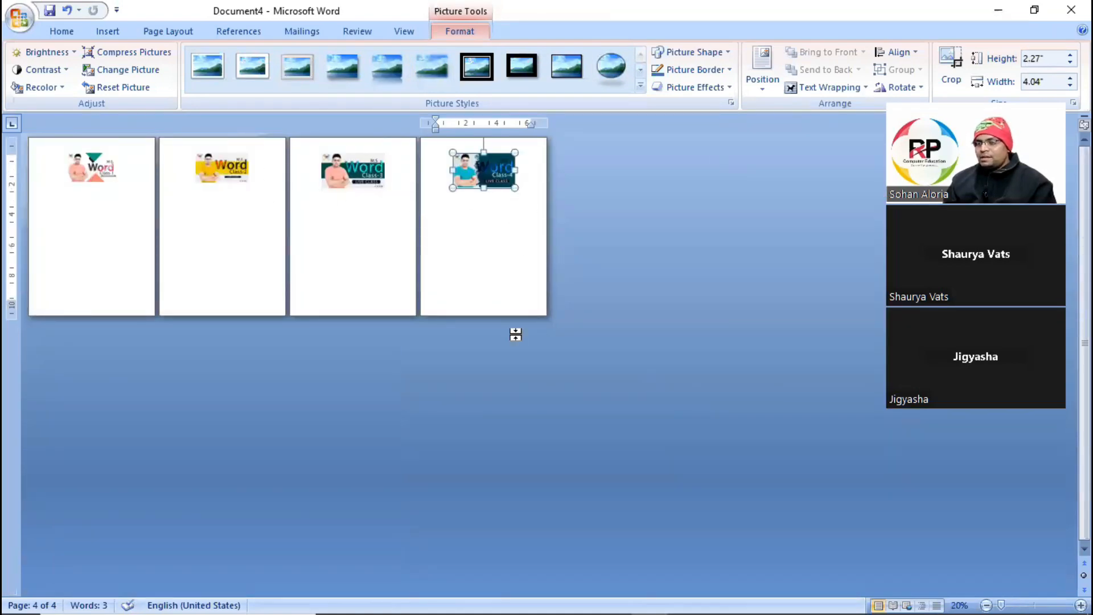
pyautogui.scroll(8, 510, 351)
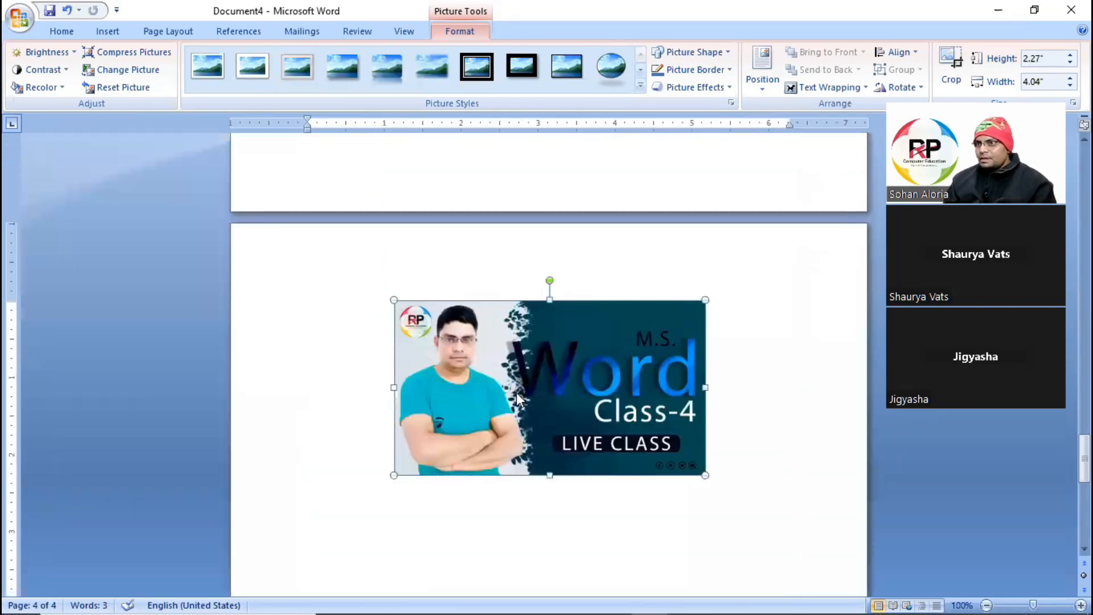
pyautogui.scroll(-6, 493, 393)
pyautogui.scroll(10, 491, 383)
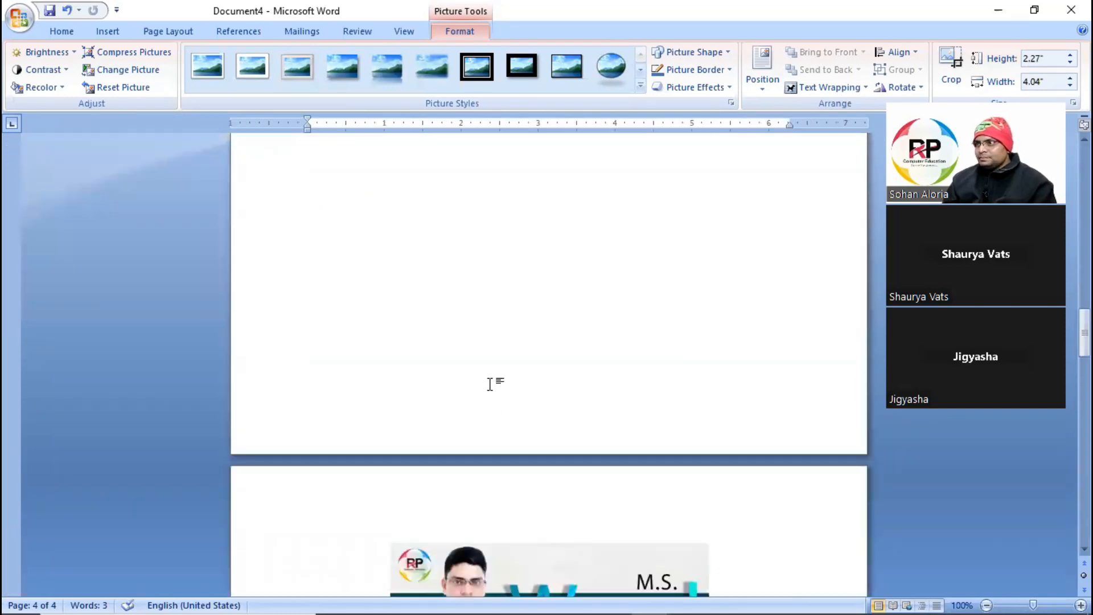
pyautogui.scroll(15, 487, 366)
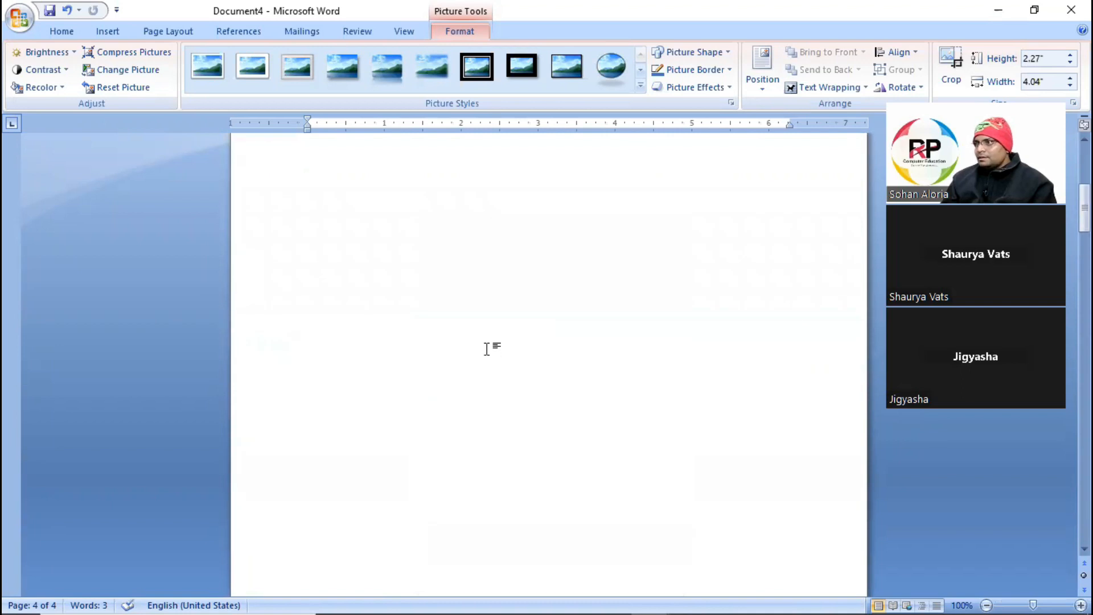
pyautogui.scroll(3, 485, 344)
pyautogui.scroll(2, 573, 360)
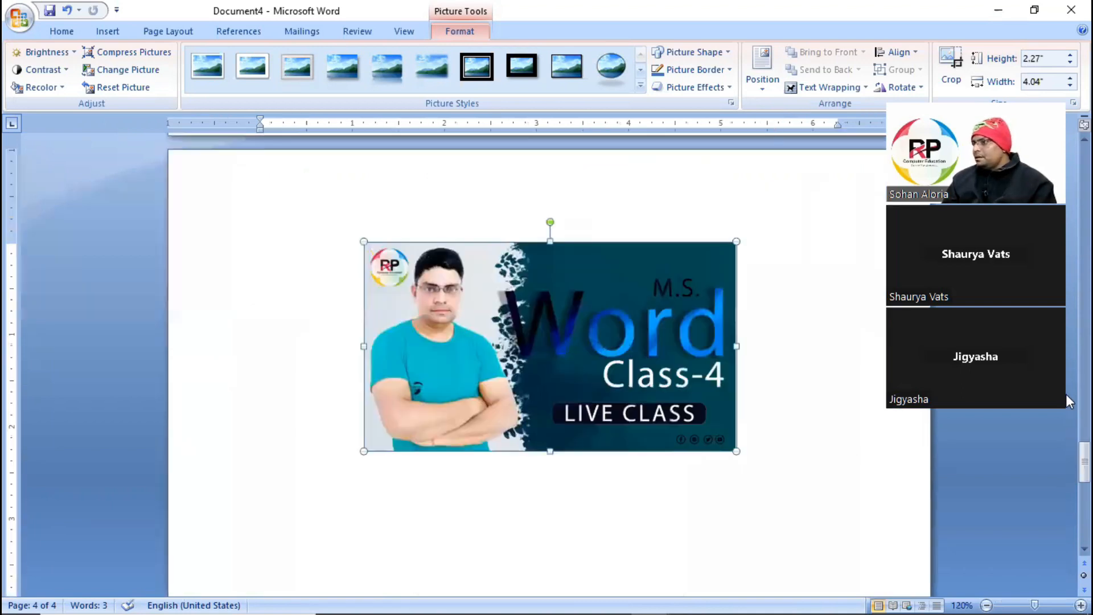
# Start a caption for the Class-1 picture on the first page and delete the existing Class label
pyautogui.moveTo(1084, 461); pyautogui.dragTo(1084, 142)
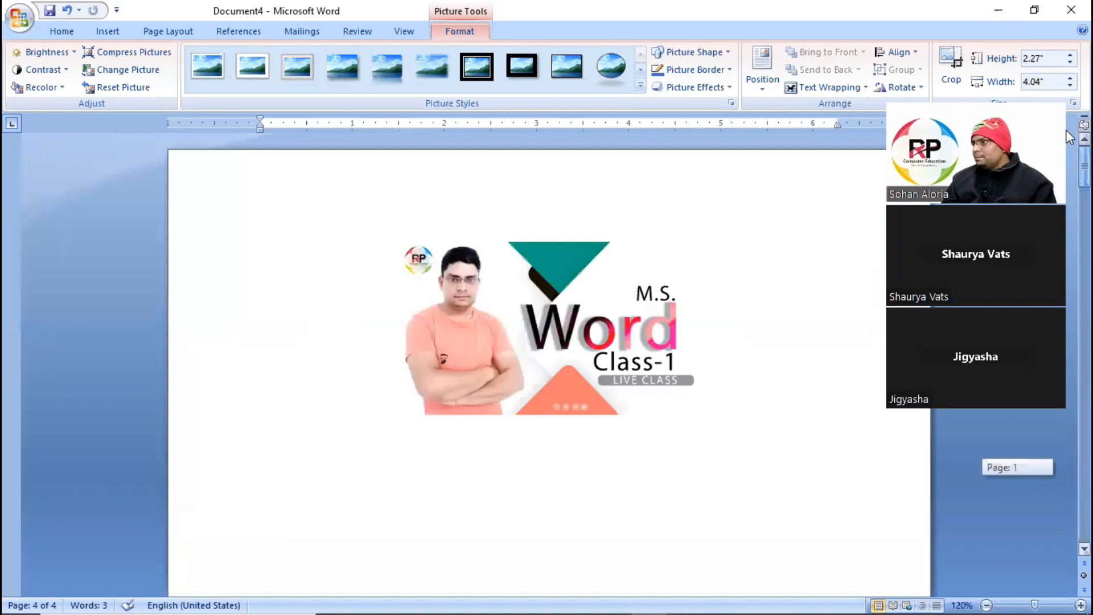
pyautogui.click(653, 403)
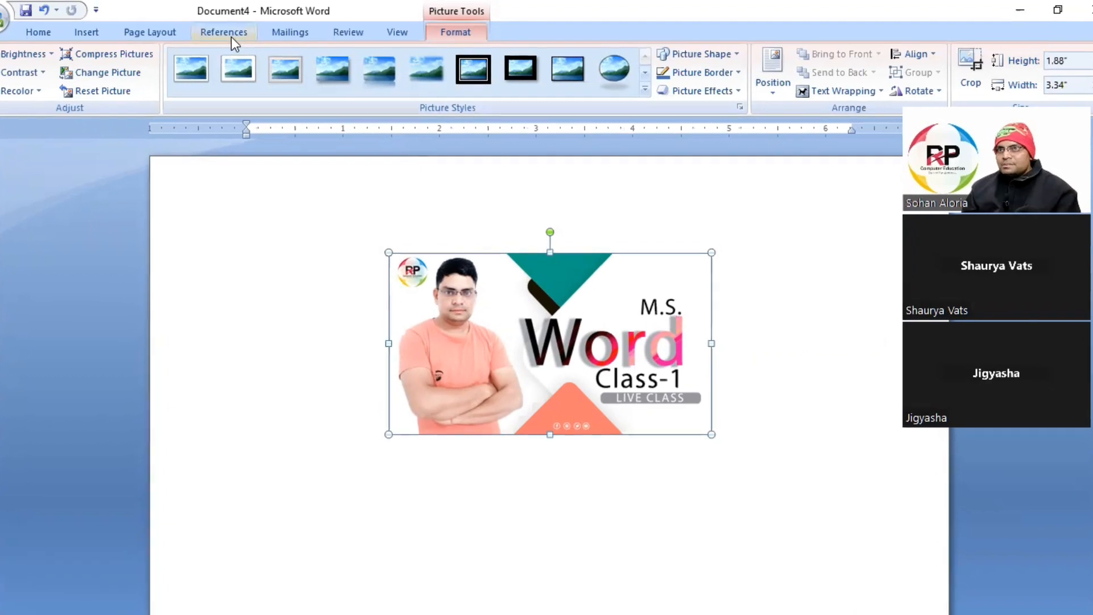
pyautogui.click(232, 36)
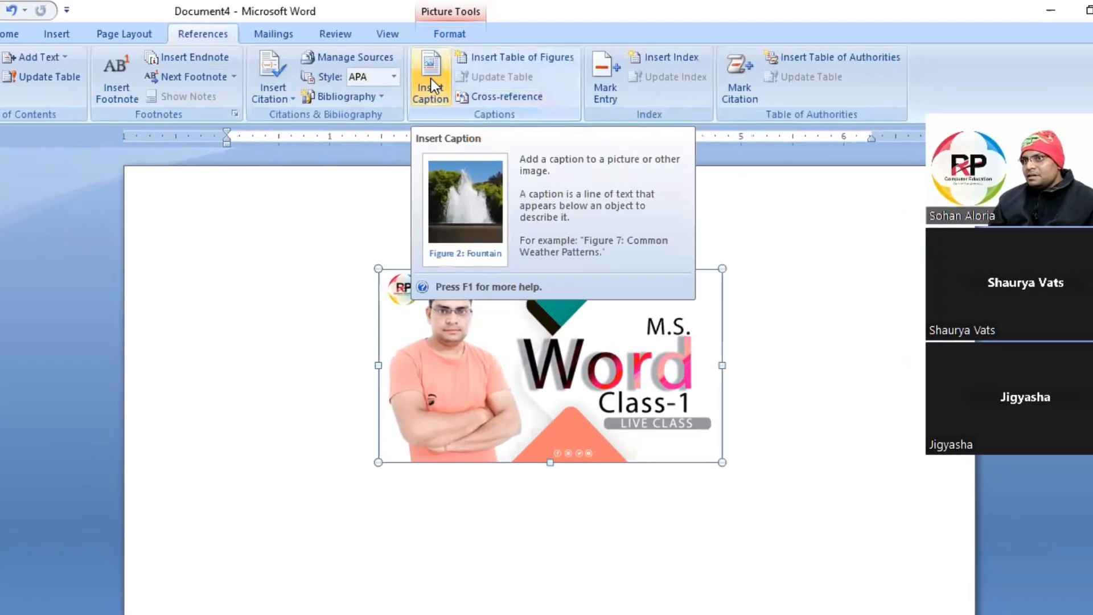
pyautogui.click(431, 84)
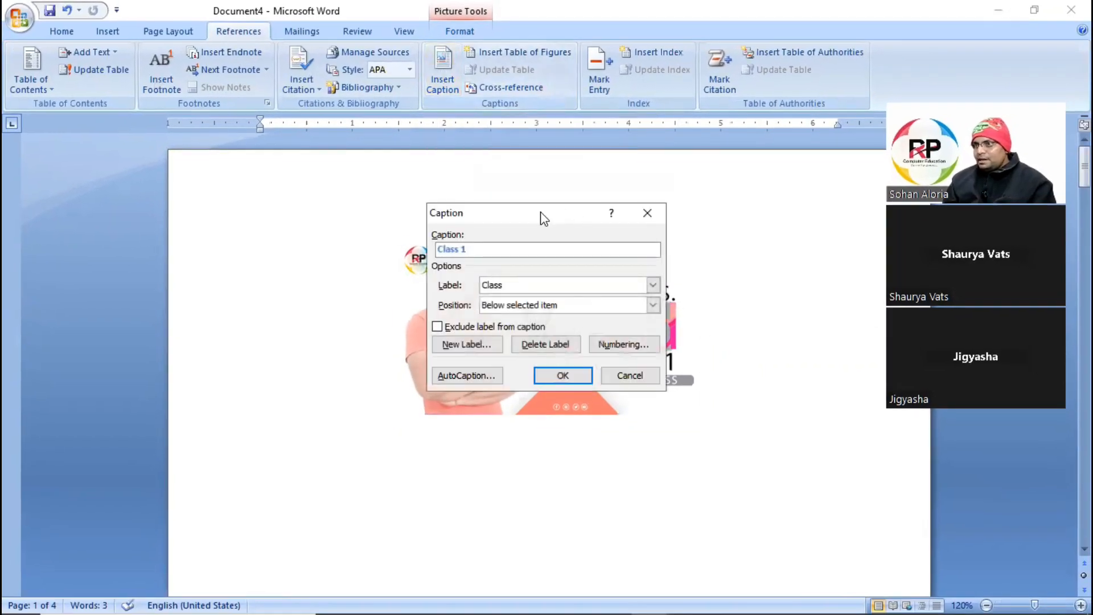
pyautogui.moveTo(544, 218); pyautogui.dragTo(746, 189)
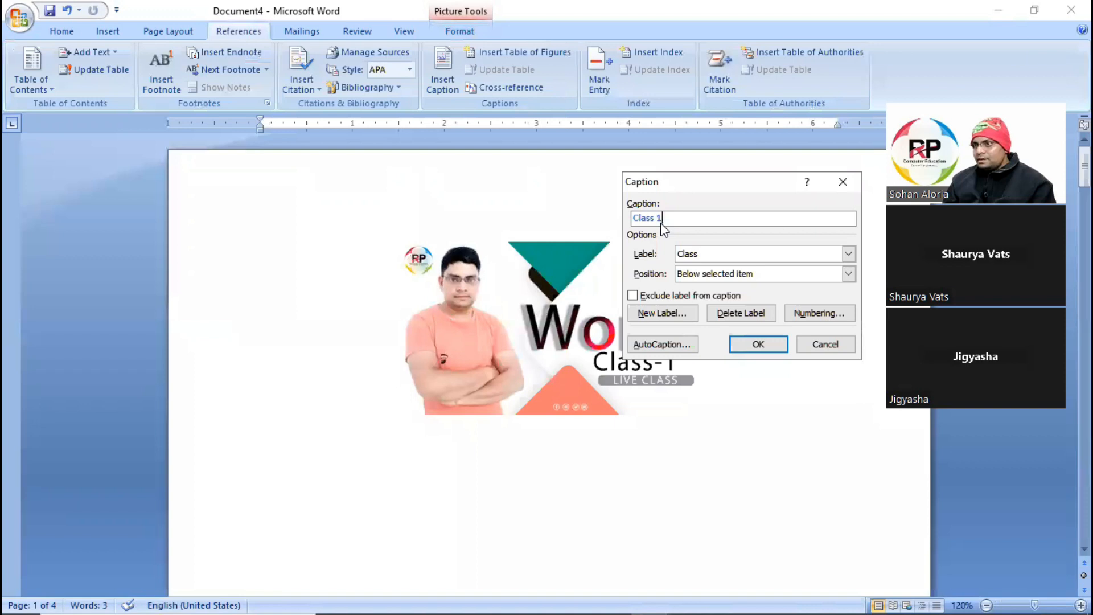
pyautogui.click(764, 314)
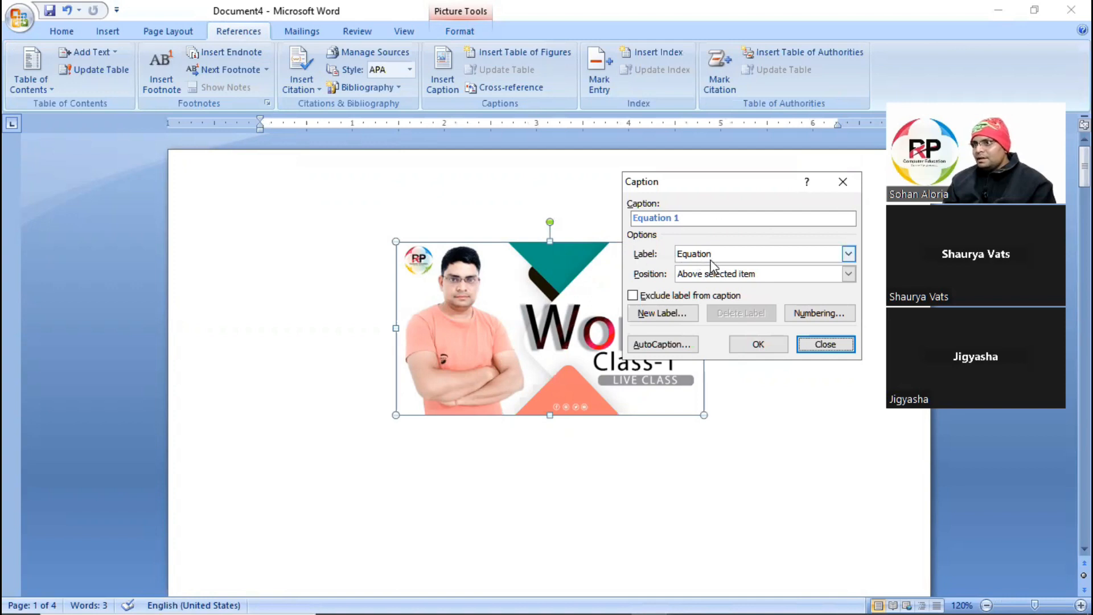
pyautogui.moveTo(738, 184); pyautogui.dragTo(630, 168)
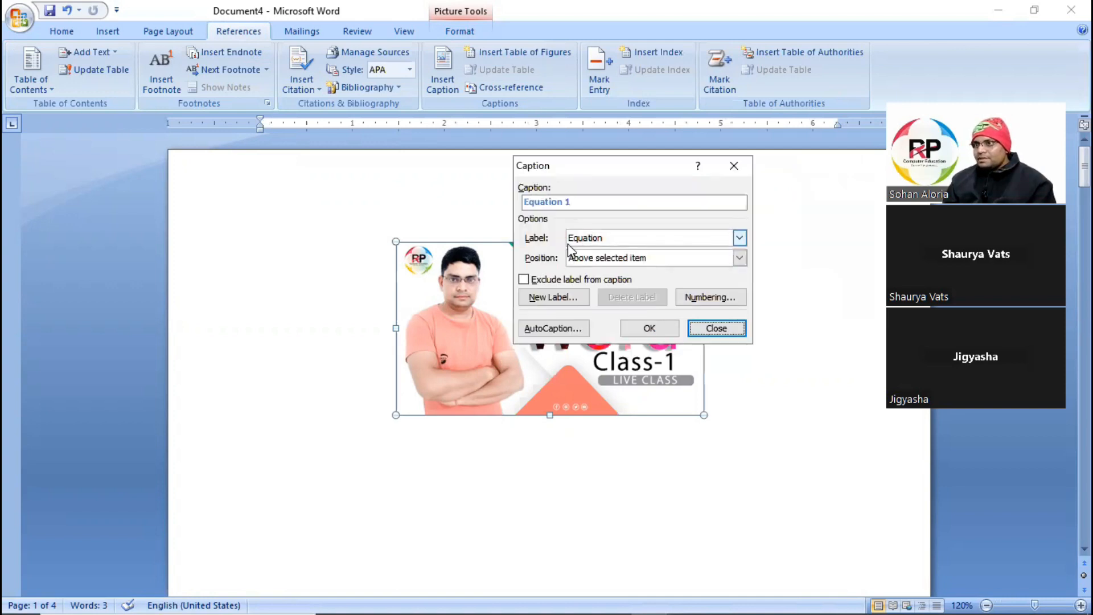
# Check the available caption labels and create a new label named Class
pyautogui.click(636, 242)
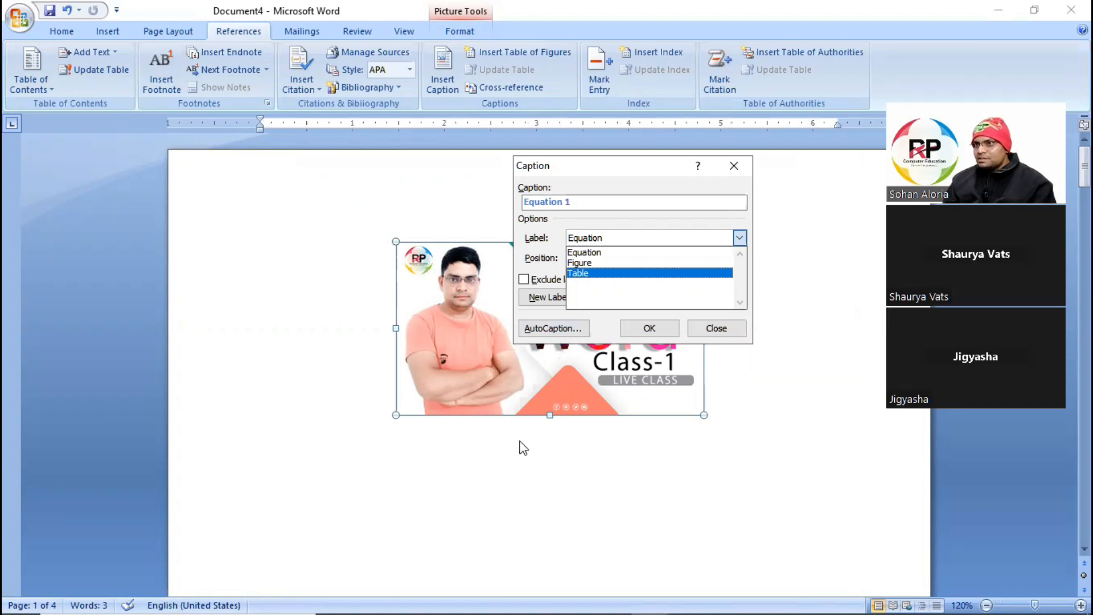
pyautogui.click(570, 311)
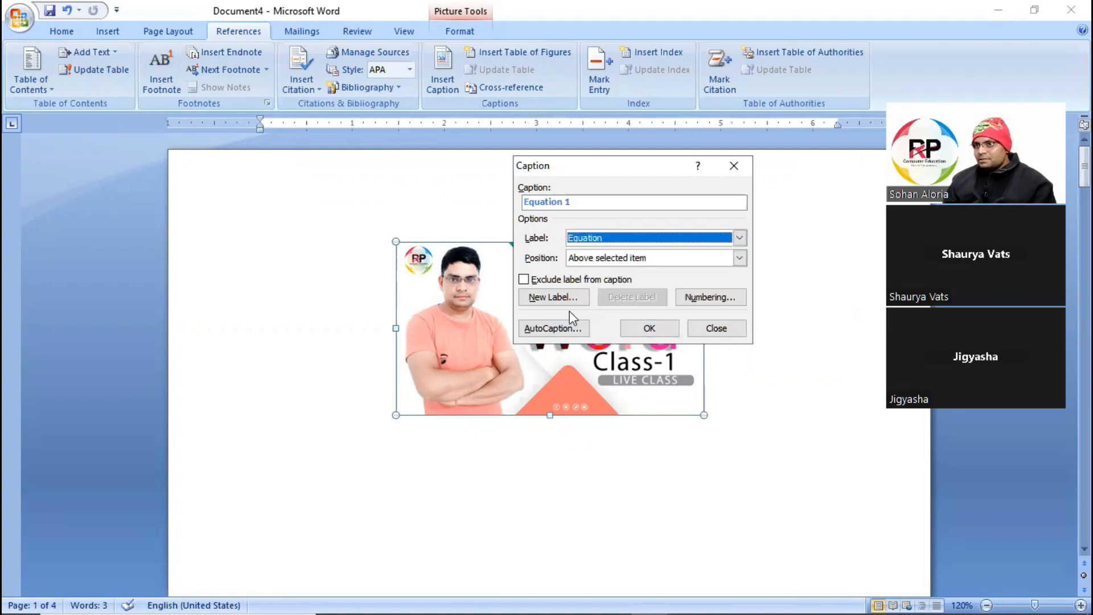
pyautogui.click(563, 299)
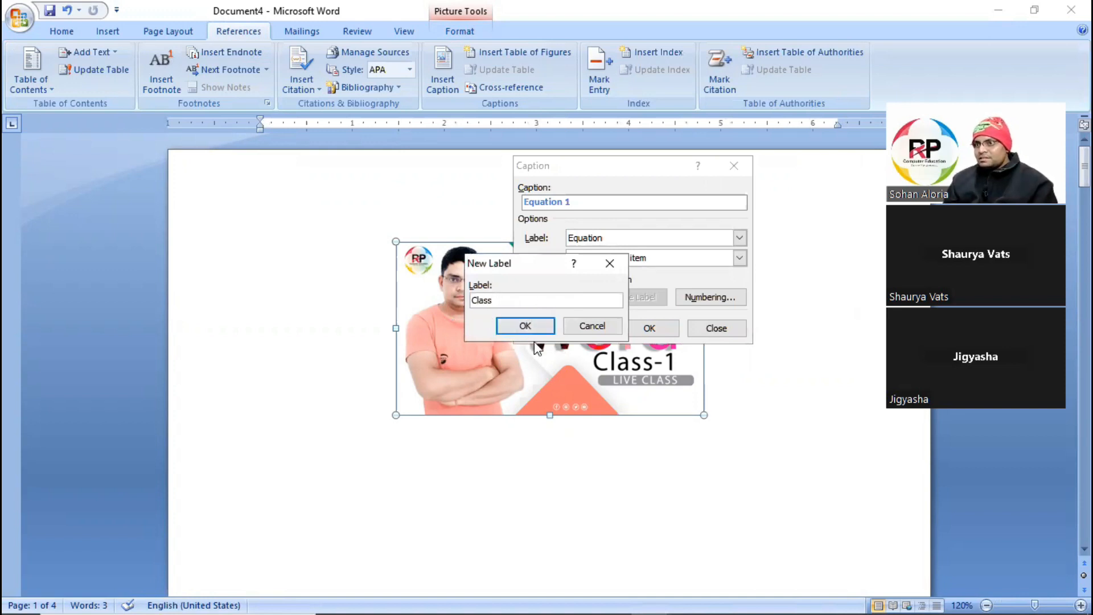
pyautogui.click(527, 327)
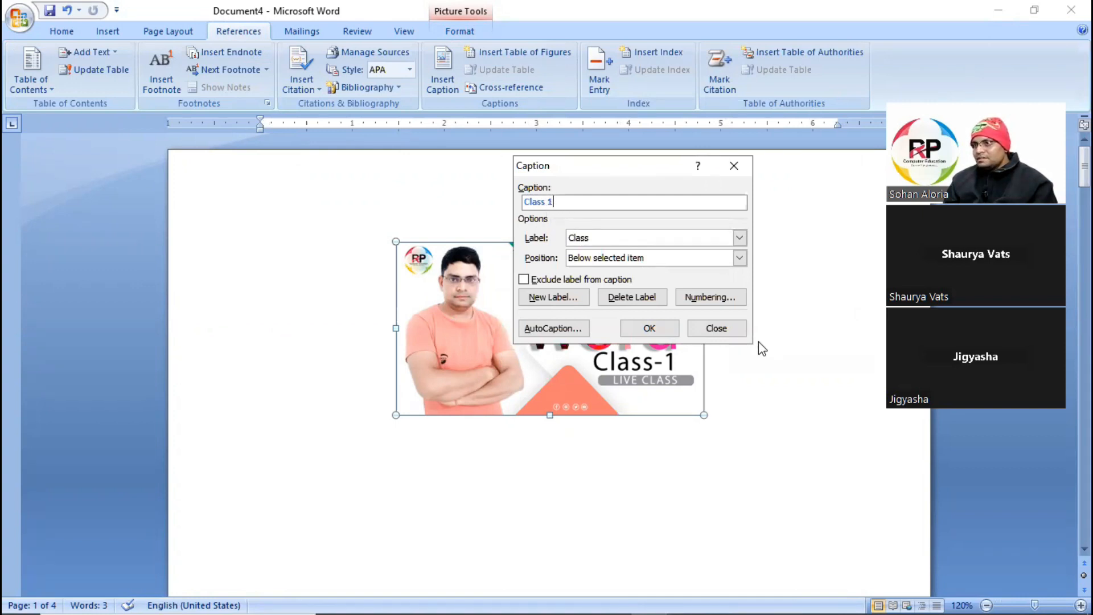
# Look through the caption numbering formats and set the numbering to a, b, c, …
pyautogui.click(711, 296)
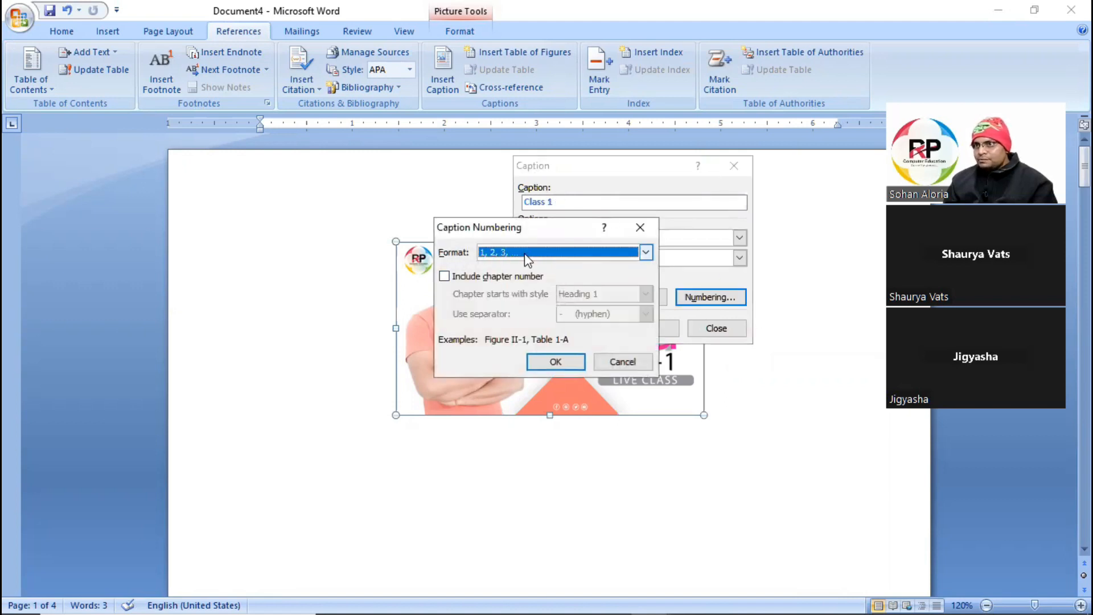
pyautogui.click(646, 251)
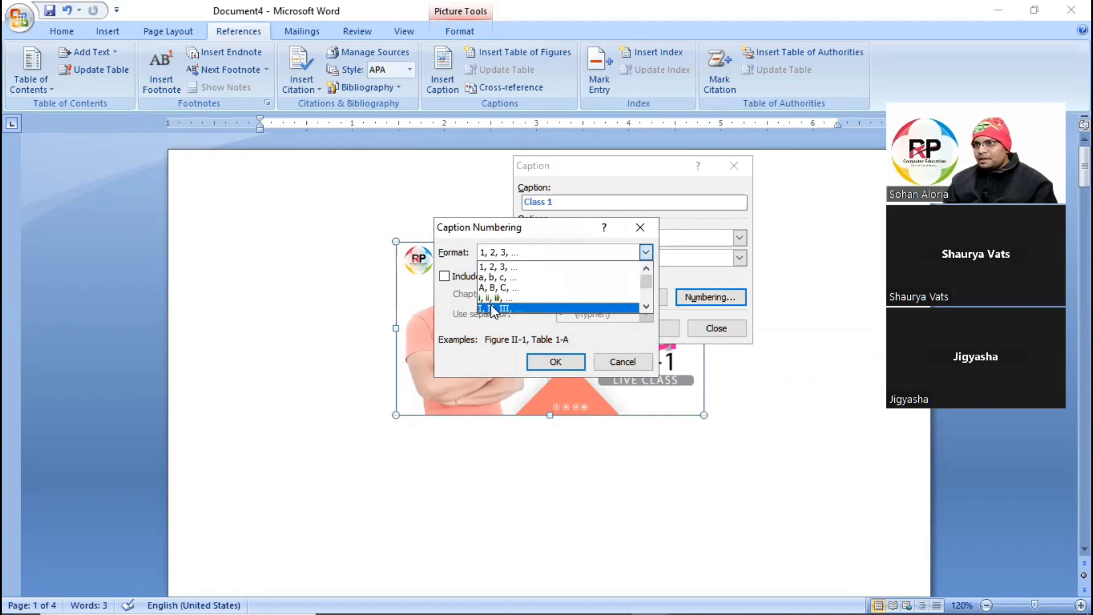
pyautogui.scroll(-1, 506, 303)
pyautogui.scroll(-1, 507, 303)
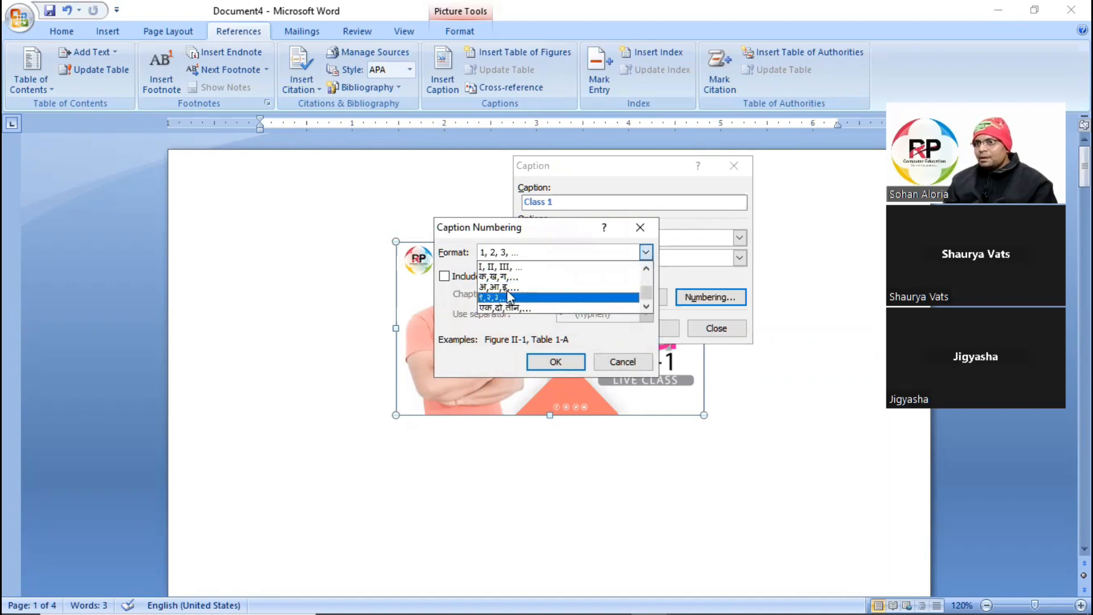
pyautogui.scroll(1, 524, 311)
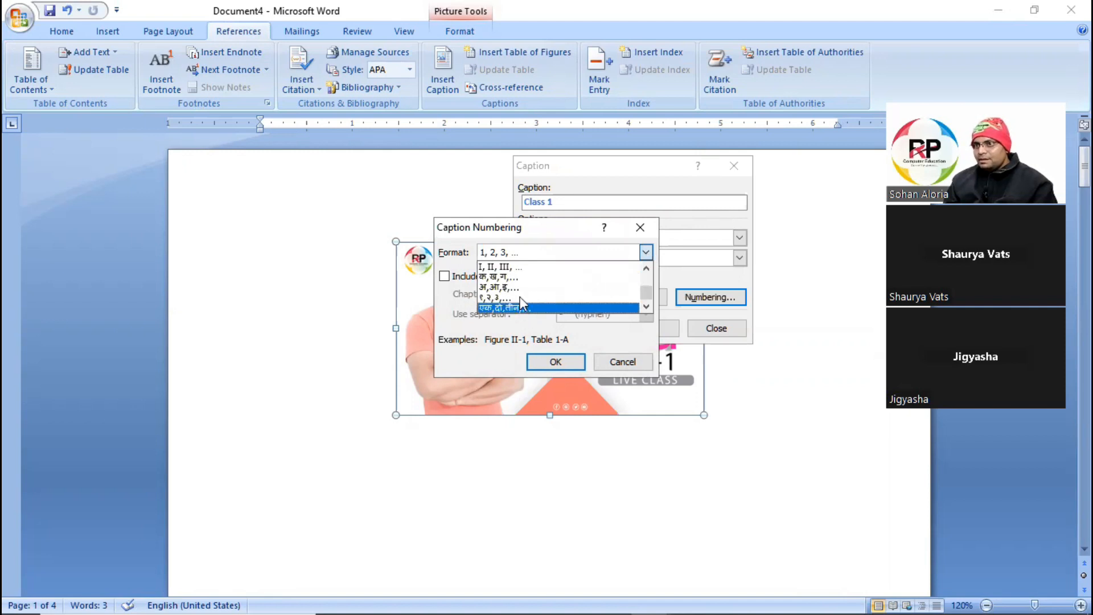
pyautogui.scroll(2, 523, 299)
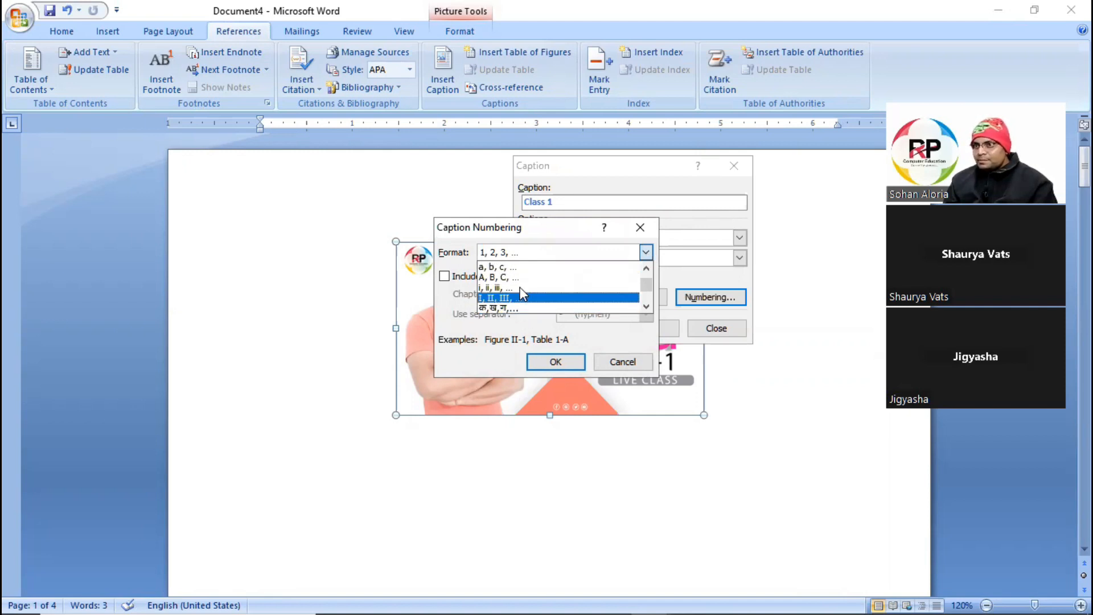
pyautogui.click(492, 267)
pyautogui.click(559, 357)
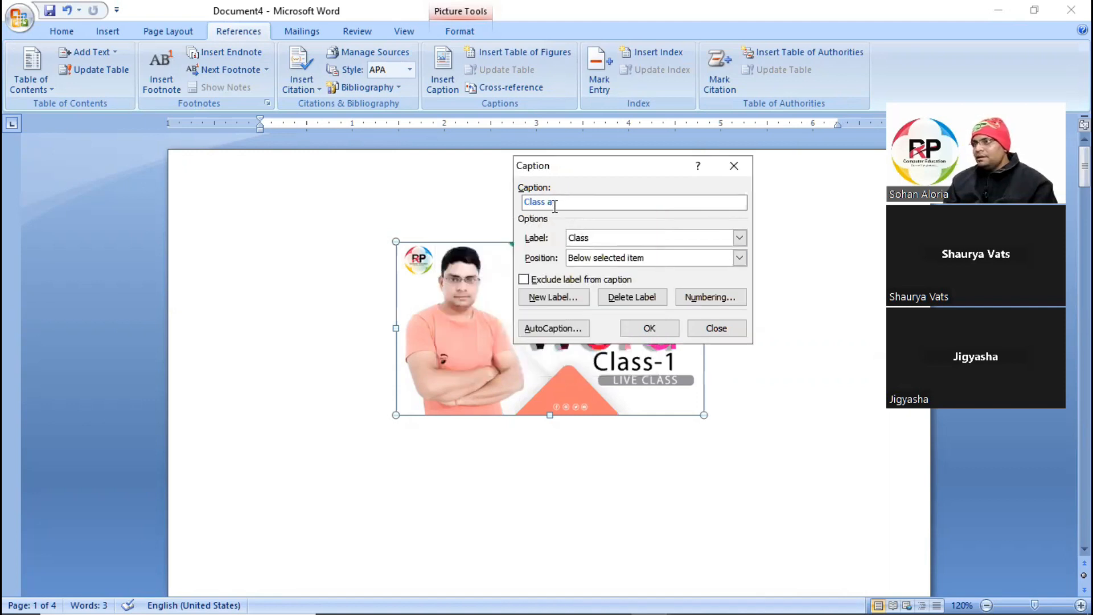
# Set the caption numbering format to 1, 2, 3, …
pyautogui.click(700, 297)
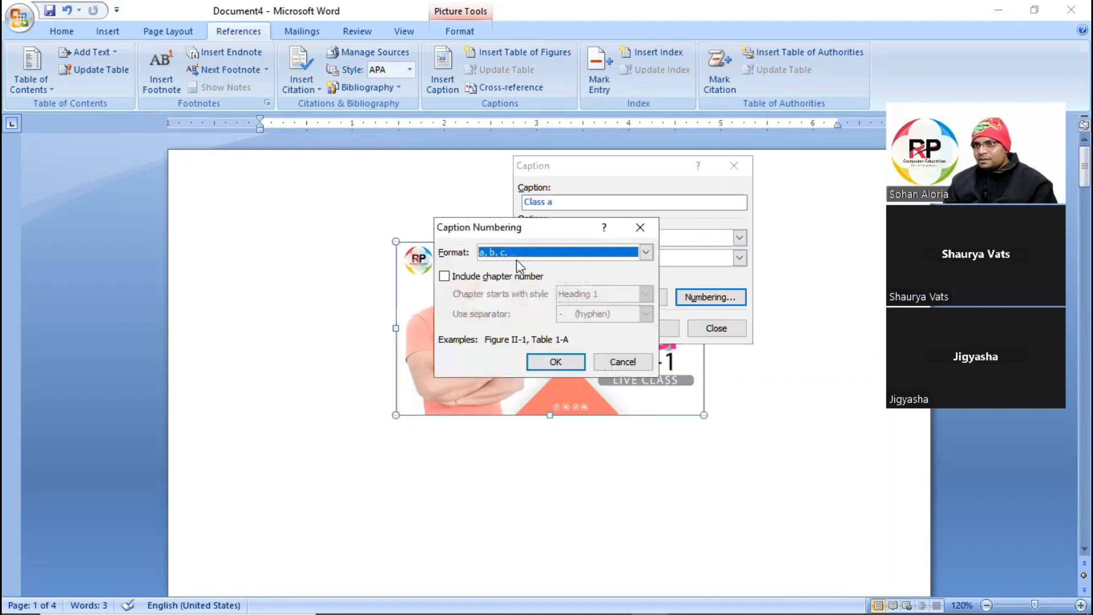
pyautogui.click(550, 254)
pyautogui.click(494, 267)
pyautogui.click(549, 364)
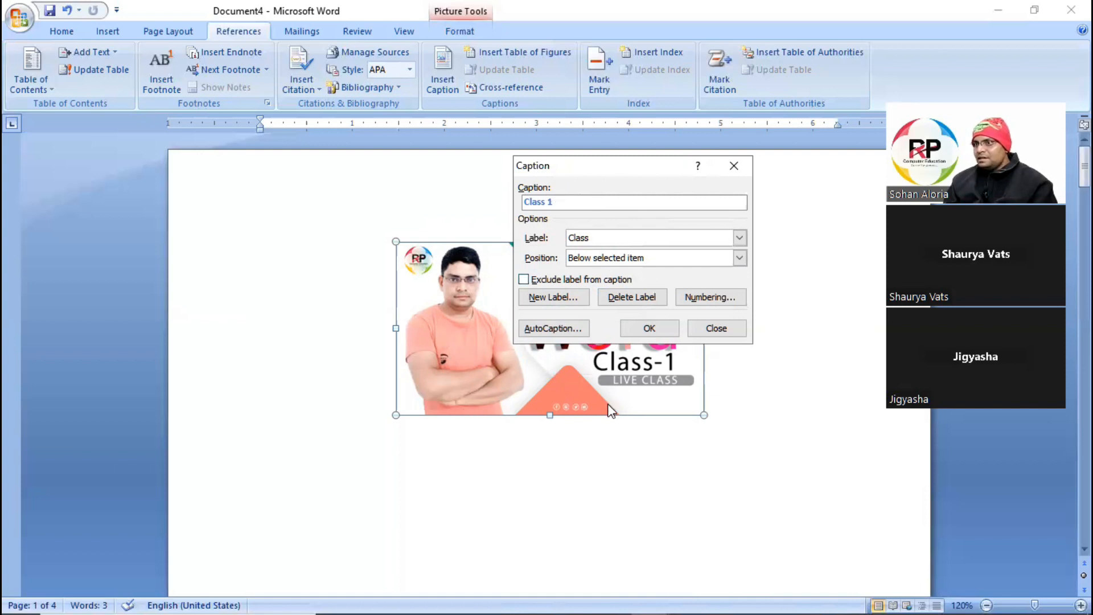
# Set the caption position to Below selected item and insert the caption Class 1 for the first picture
pyautogui.click(739, 258)
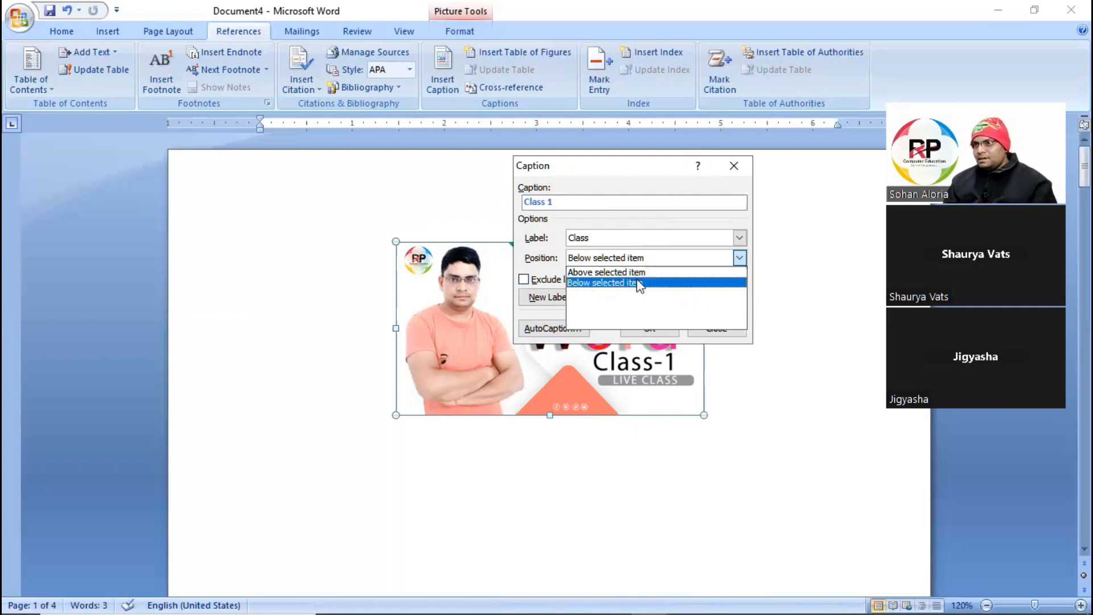
pyautogui.click(611, 284)
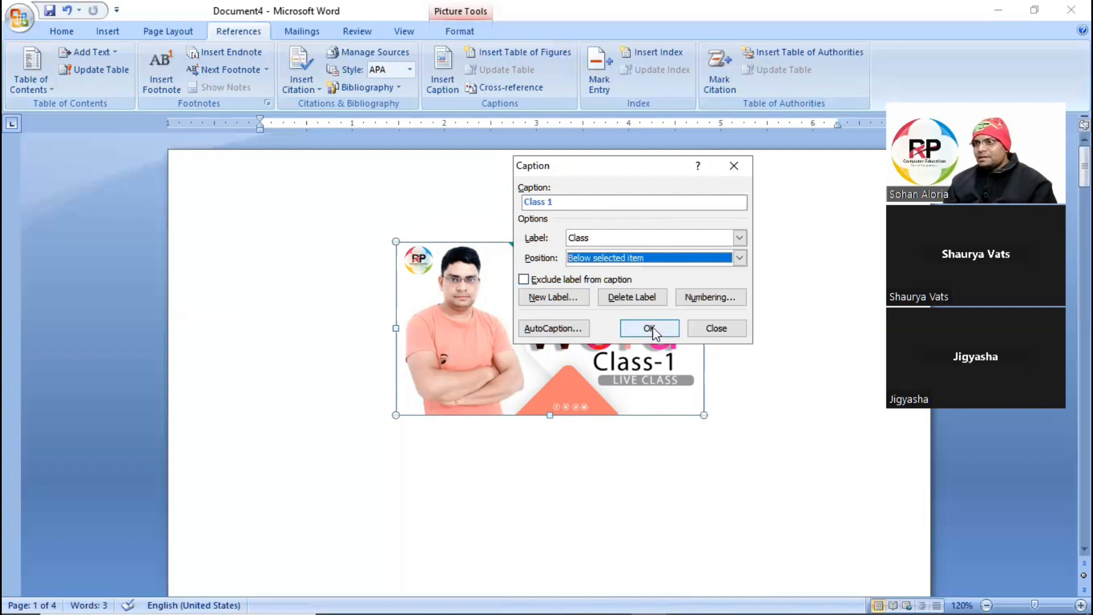
pyautogui.click(650, 329)
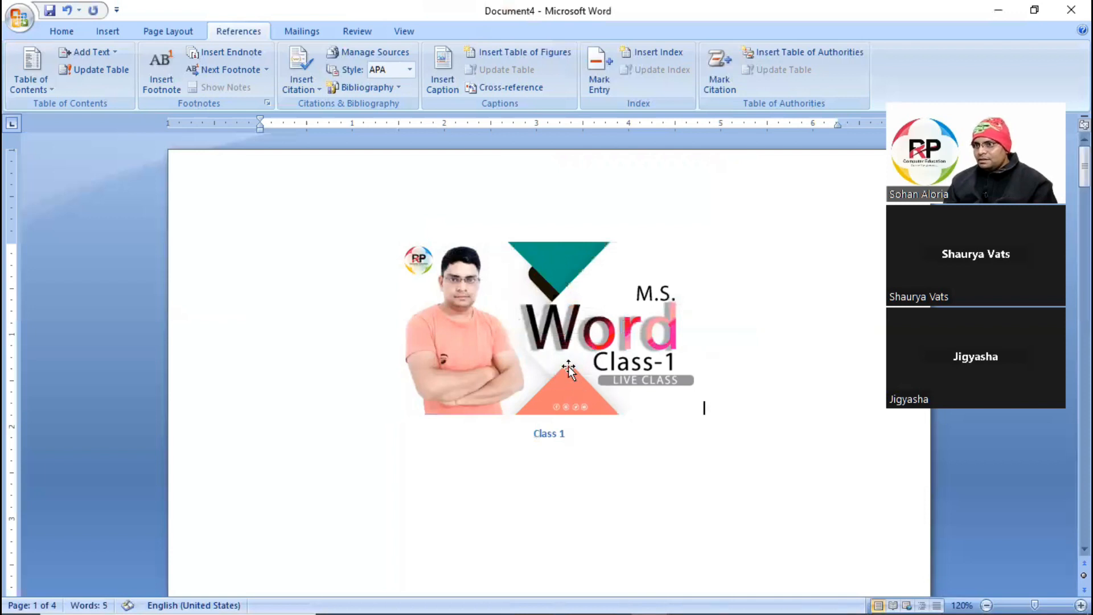
# Insert the caption Class 2 below the Class-2 picture on the second page
pyautogui.click(575, 399)
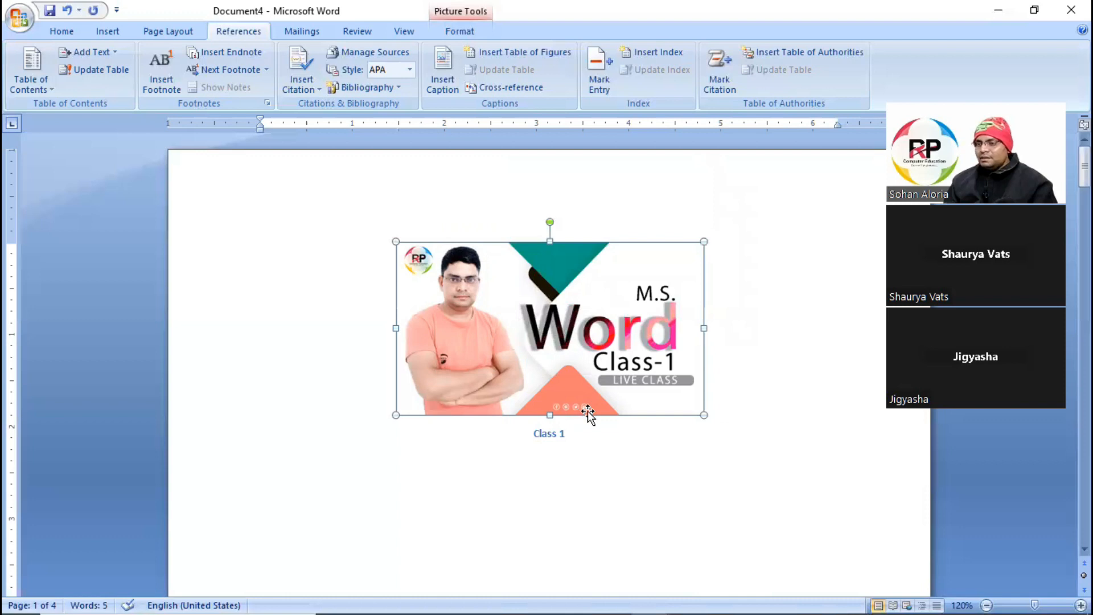
pyautogui.scroll(-5, 642, 433)
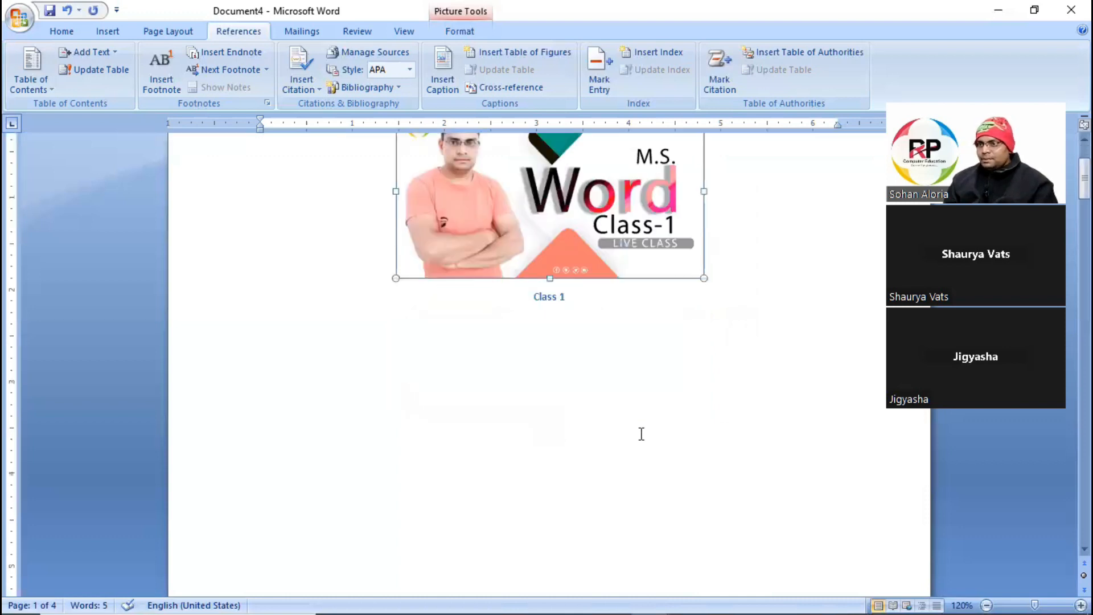
pyautogui.scroll(2, 640, 435)
pyautogui.scroll(-2, 592, 353)
pyautogui.scroll(-15, 592, 370)
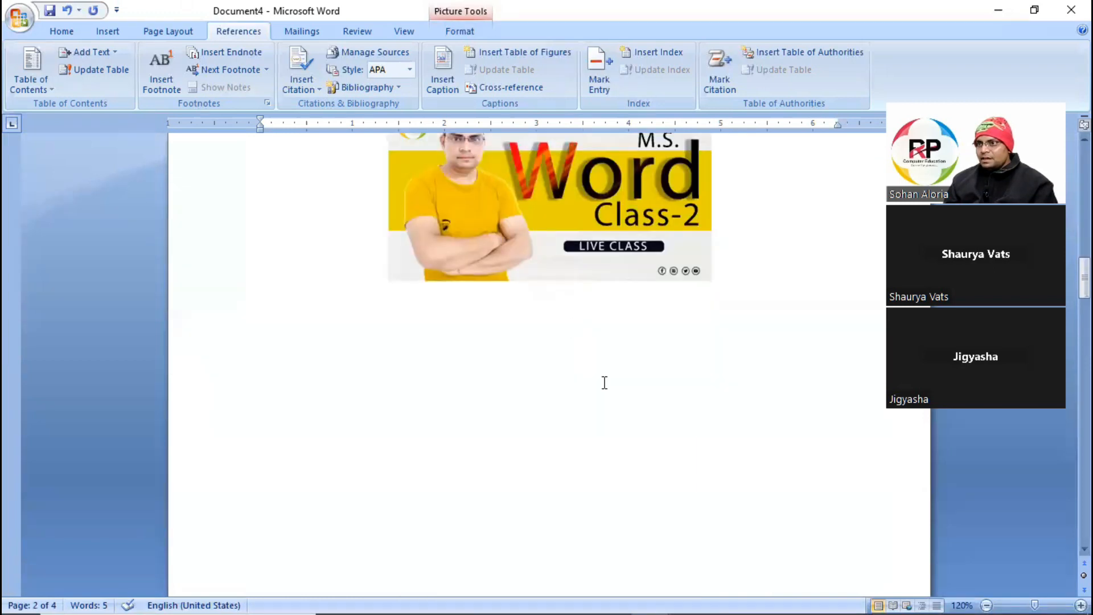
pyautogui.scroll(3, 605, 383)
pyautogui.click(538, 303)
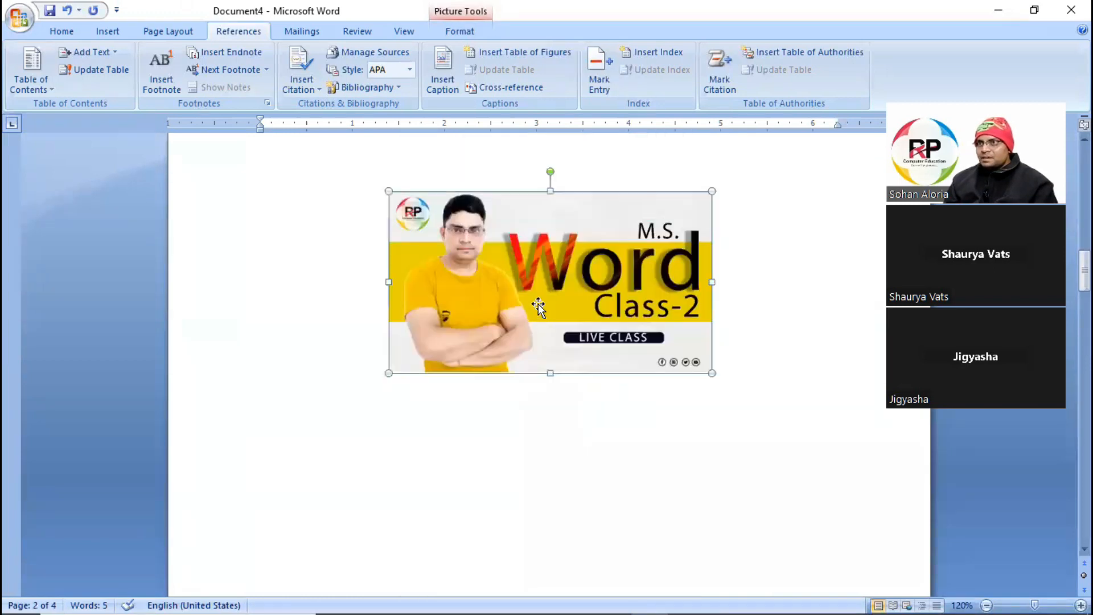
pyautogui.click(447, 66)
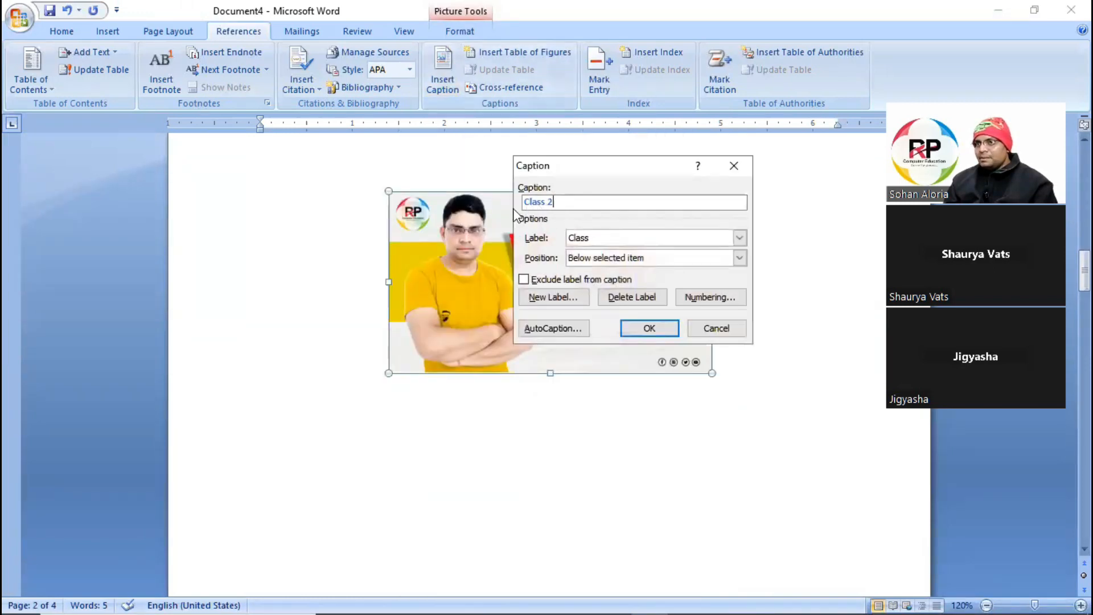
pyautogui.click(649, 329)
# Insert the caption Class 3 below the Class-3 picture on the third page
pyautogui.scroll(-8, 561, 426)
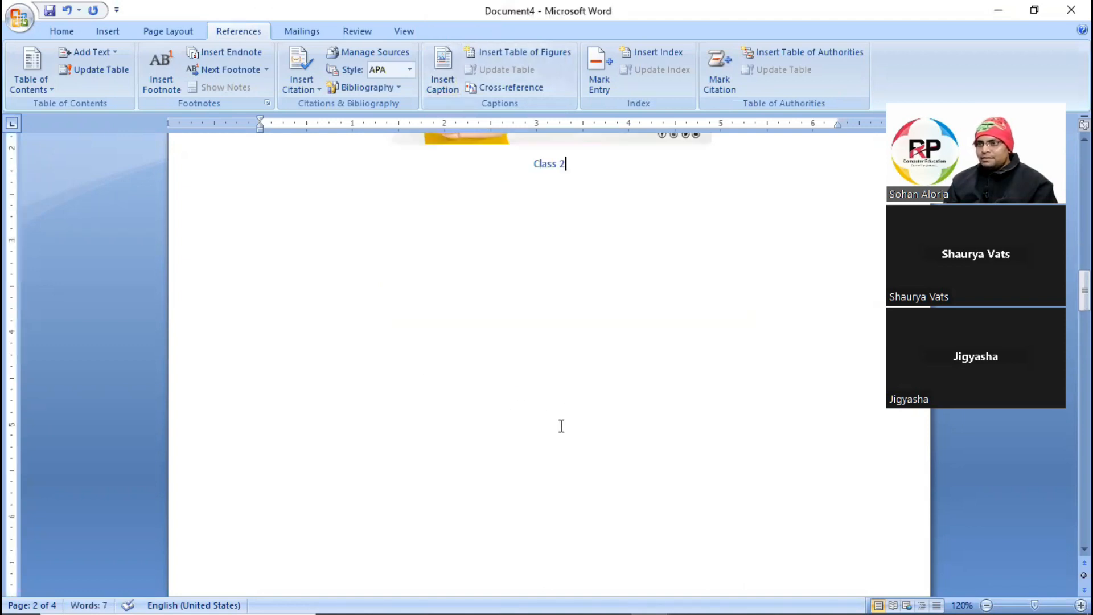
pyautogui.scroll(-5, 561, 426)
pyautogui.scroll(-3, 575, 387)
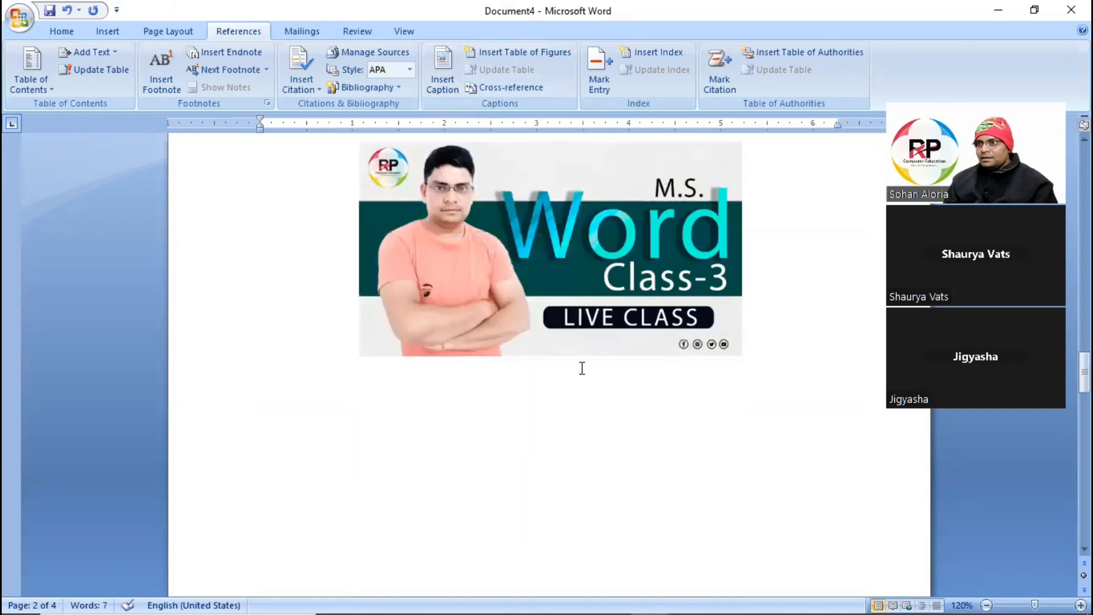
pyautogui.scroll(2, 582, 366)
pyautogui.click(583, 388)
pyautogui.scroll(-1, 688, 401)
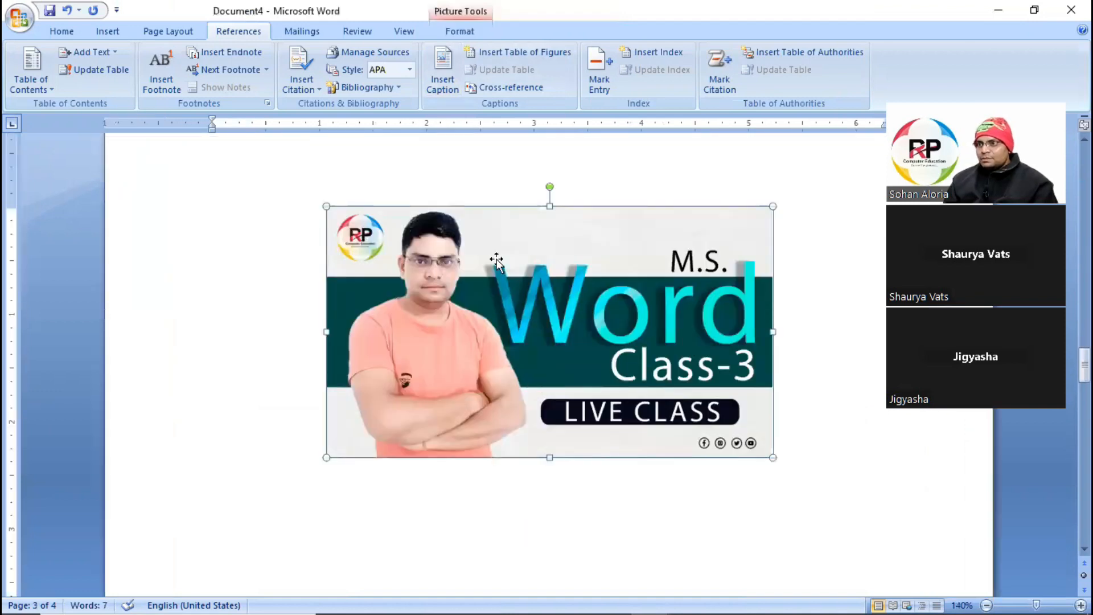
pyautogui.click(442, 74)
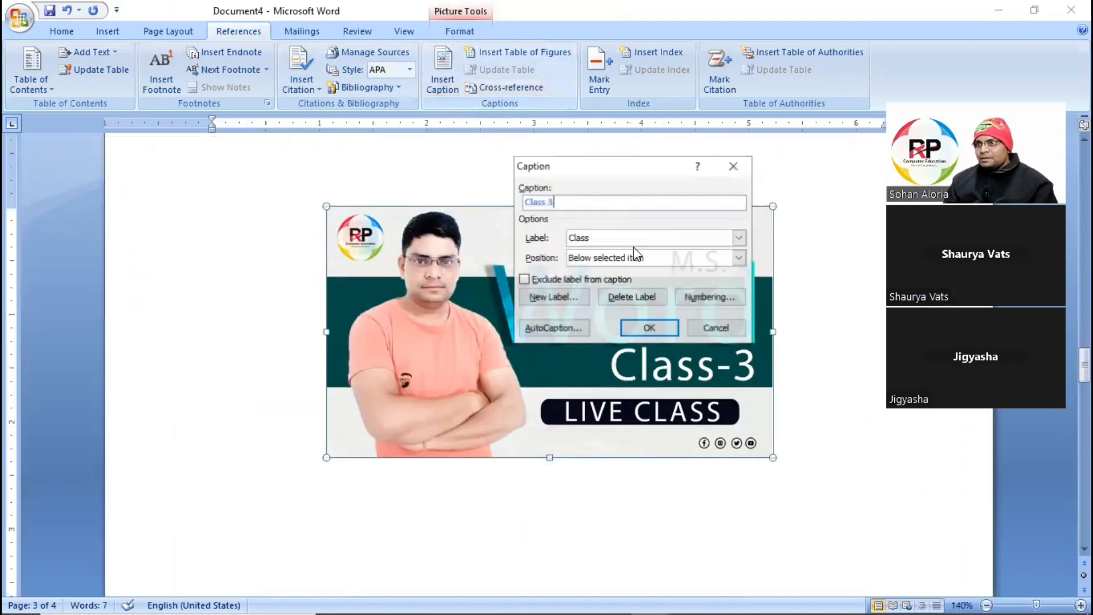
pyautogui.click(652, 329)
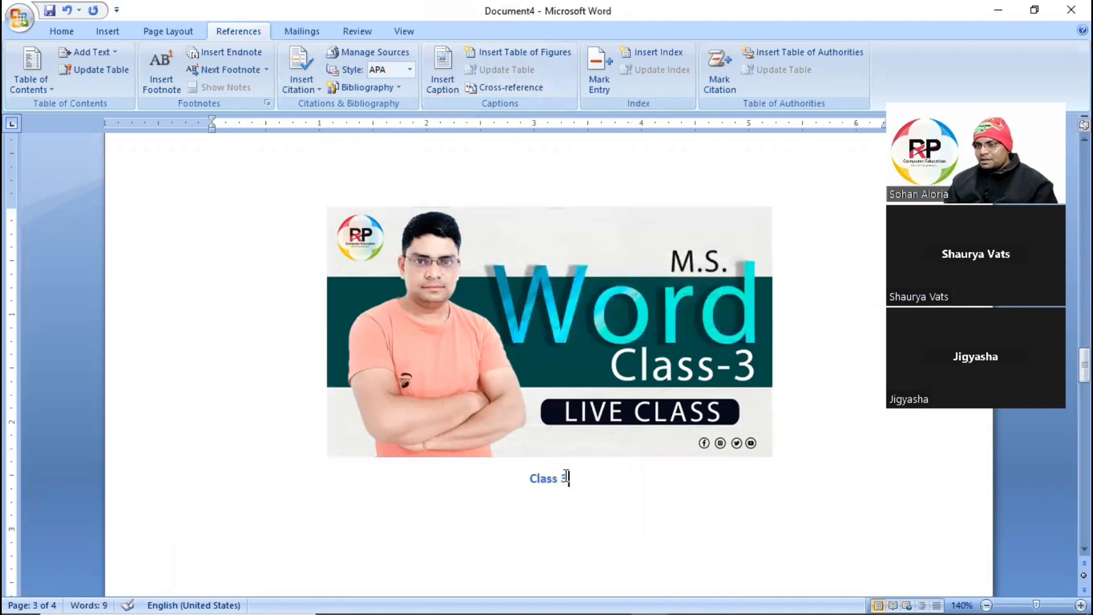
# Insert the caption Class 4 below the Class-4 picture on the fourth page
pyautogui.scroll(-10, 565, 473)
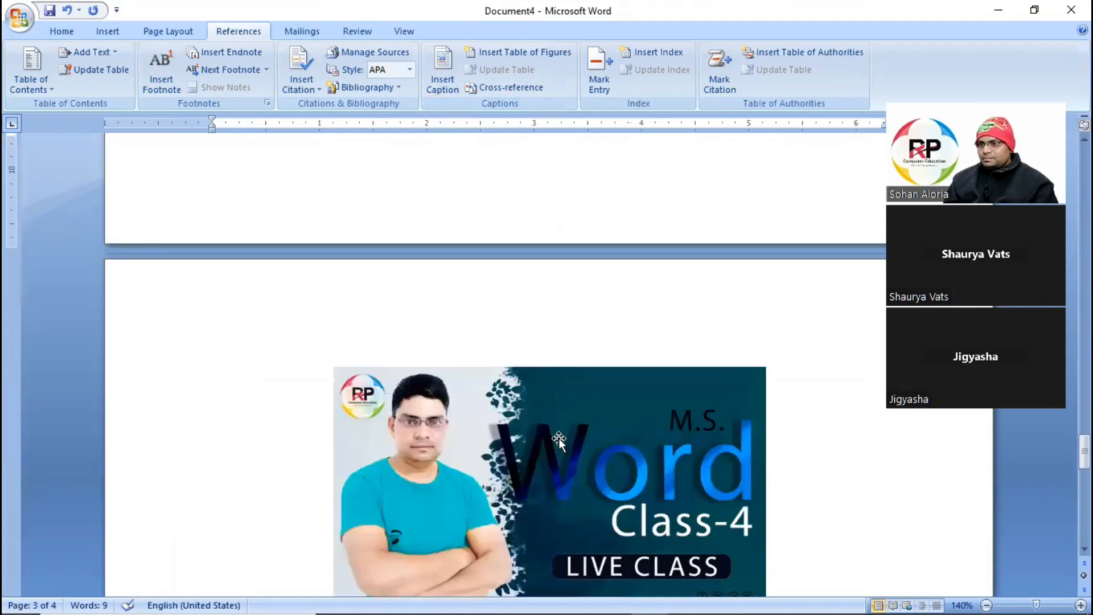
pyautogui.scroll(-3, 558, 439)
pyautogui.click(529, 378)
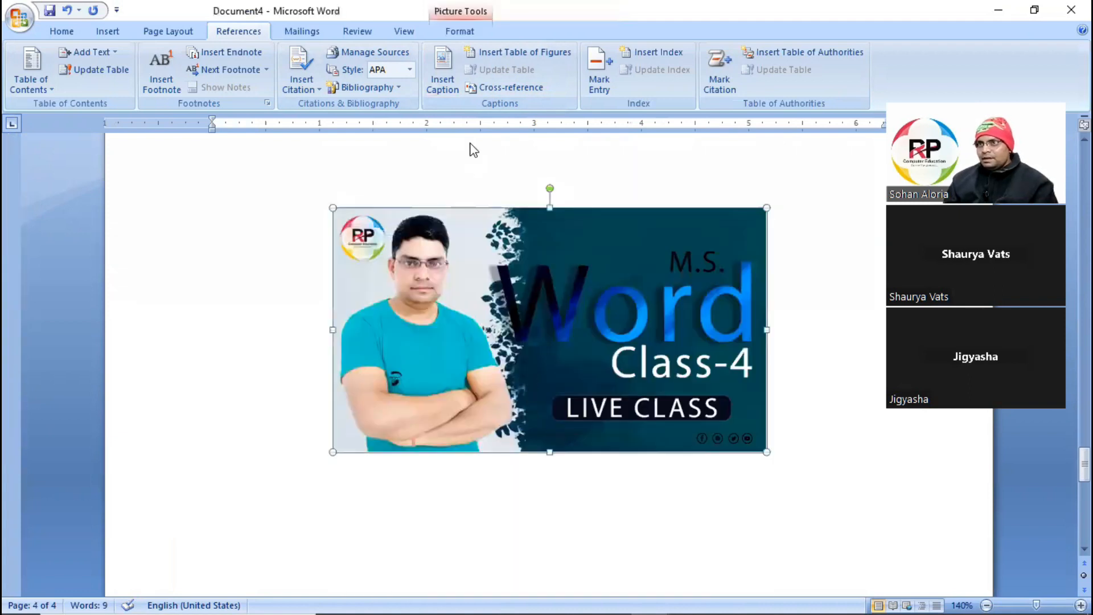
pyautogui.rightClick(657, 377)
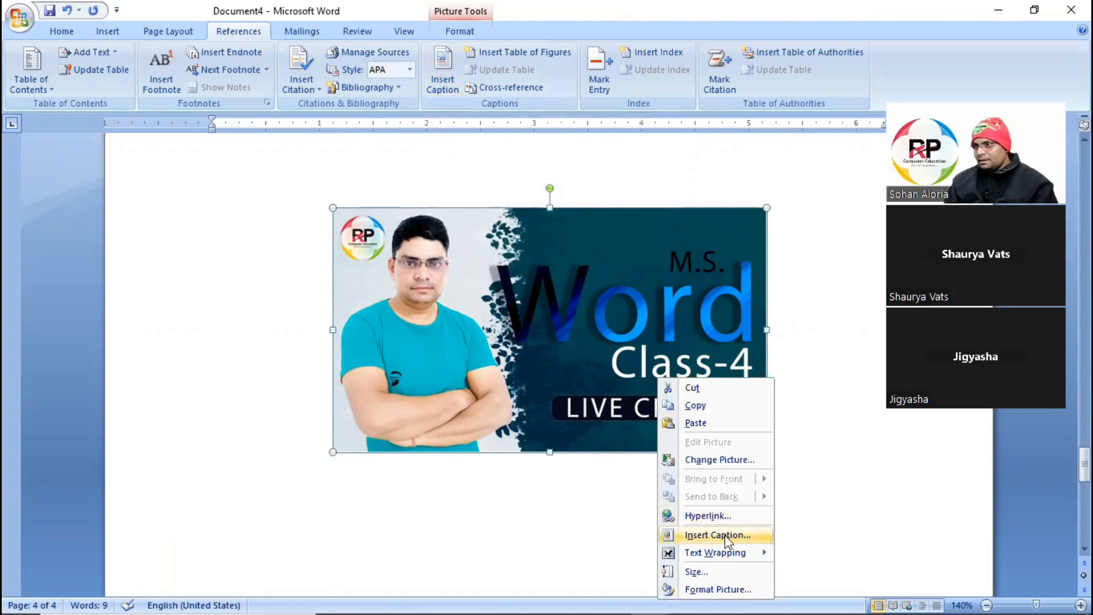
pyautogui.click(624, 297)
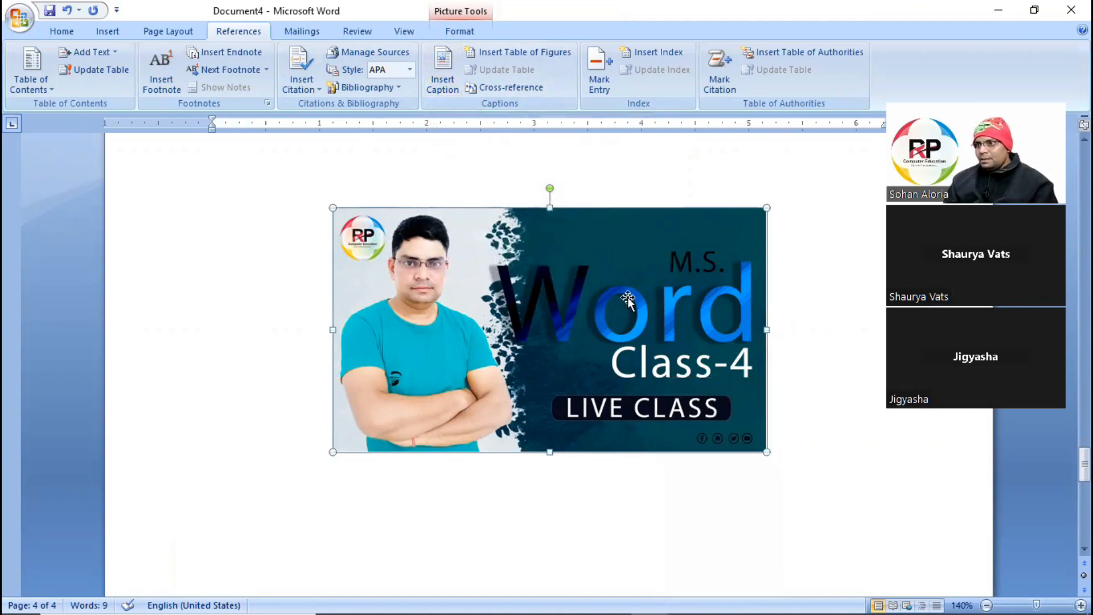
pyautogui.rightClick(616, 237)
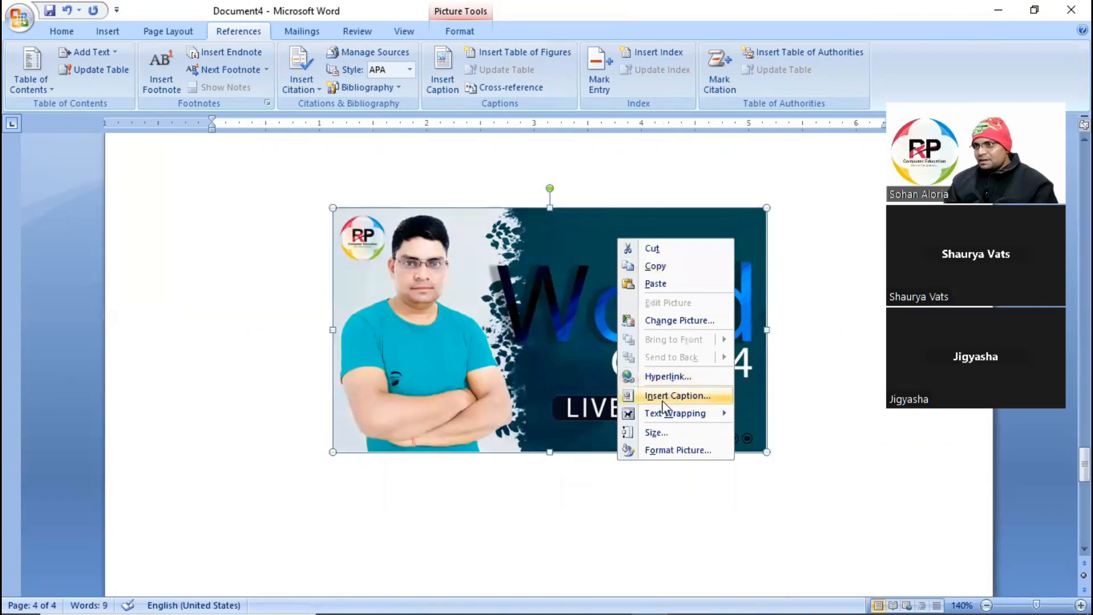
pyautogui.click(678, 395)
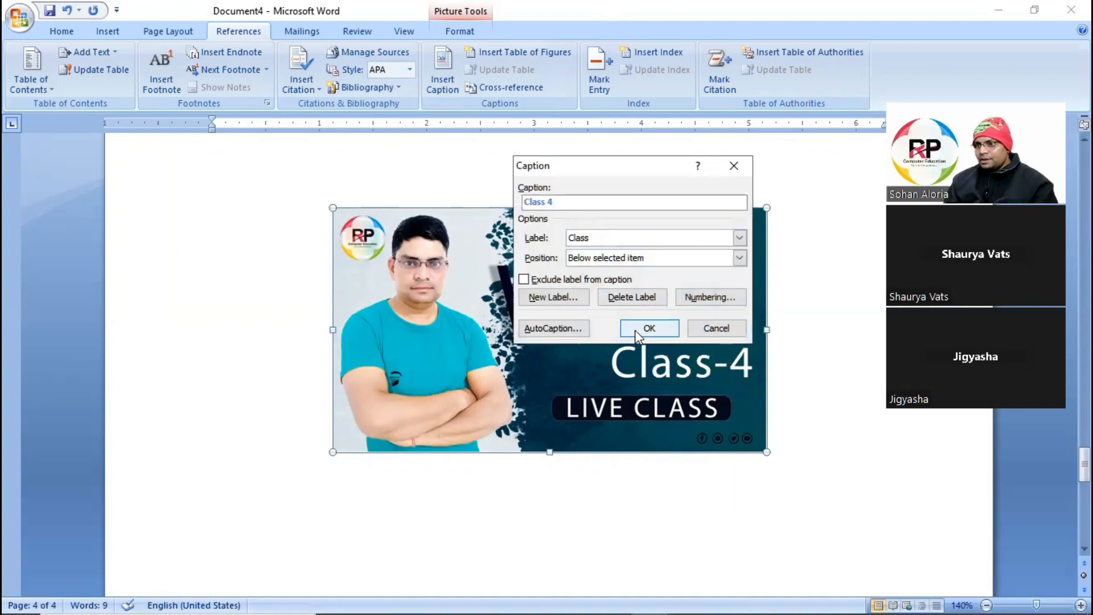
pyautogui.click(650, 329)
# Review the captions from the fourth page back to the first page and select the Class 1 caption
pyautogui.scroll(-10, 558, 411)
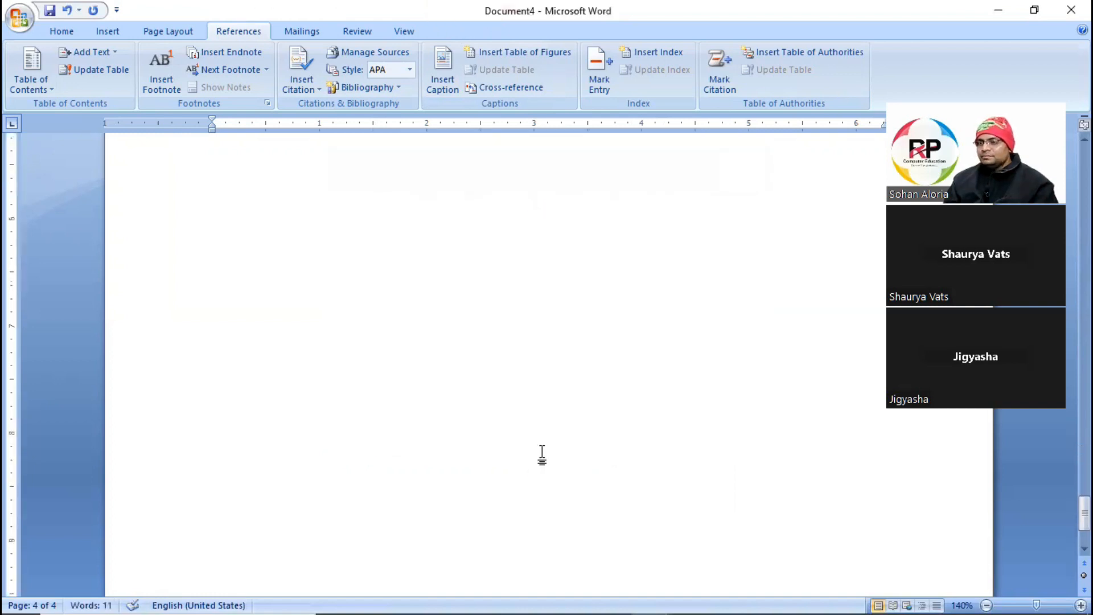
pyautogui.keyDown('ctrl'); pyautogui.scroll(-6, 559, 379); pyautogui.keyUp('ctrl')
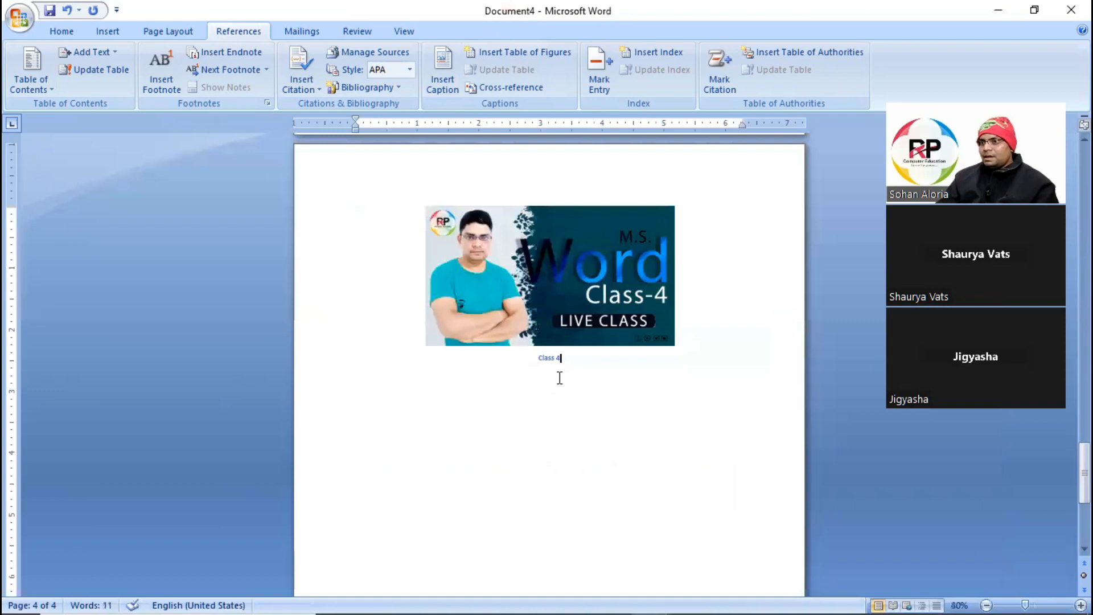
pyautogui.scroll(10, 586, 372)
pyautogui.scroll(15, 583, 373)
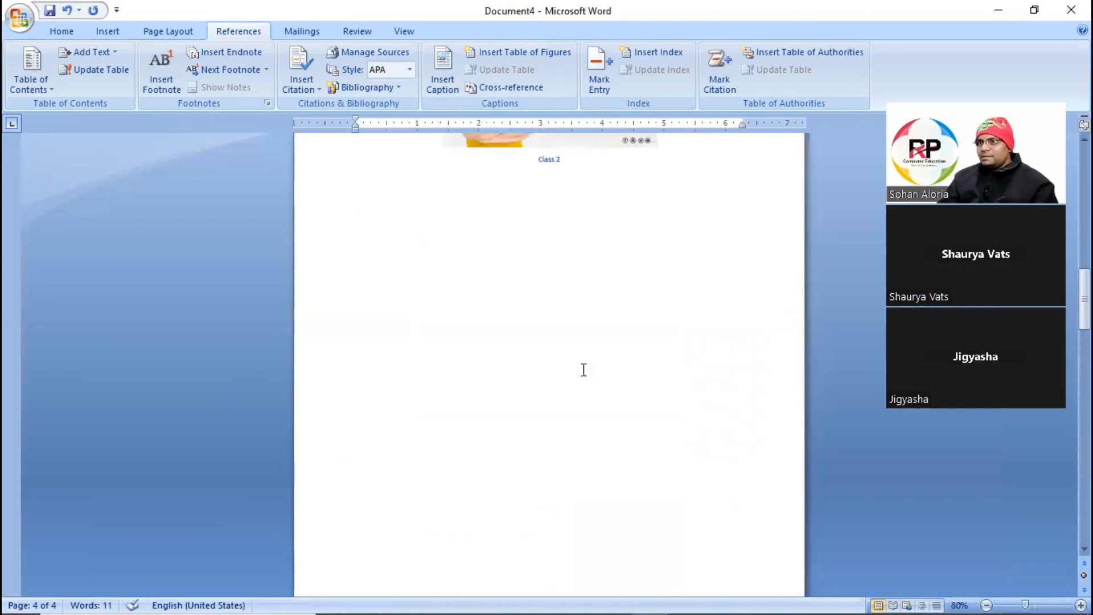
pyautogui.scroll(5, 579, 369)
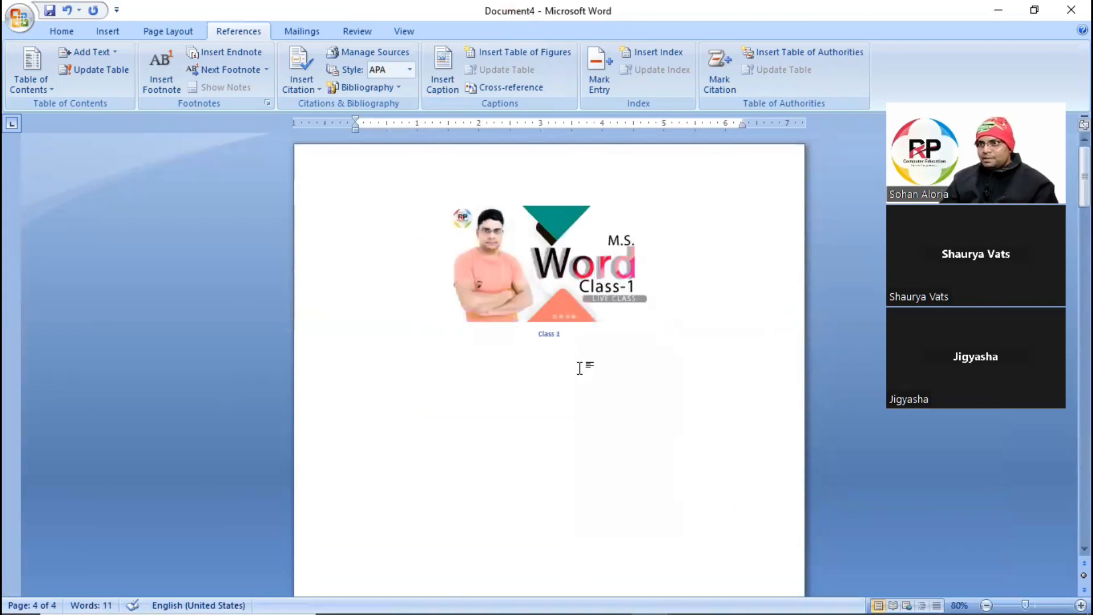
pyautogui.keyDown('ctrl'); pyautogui.scroll(4, 580, 368); pyautogui.keyUp('ctrl')
pyautogui.moveTo(523, 436); pyautogui.dragTo(644, 435)
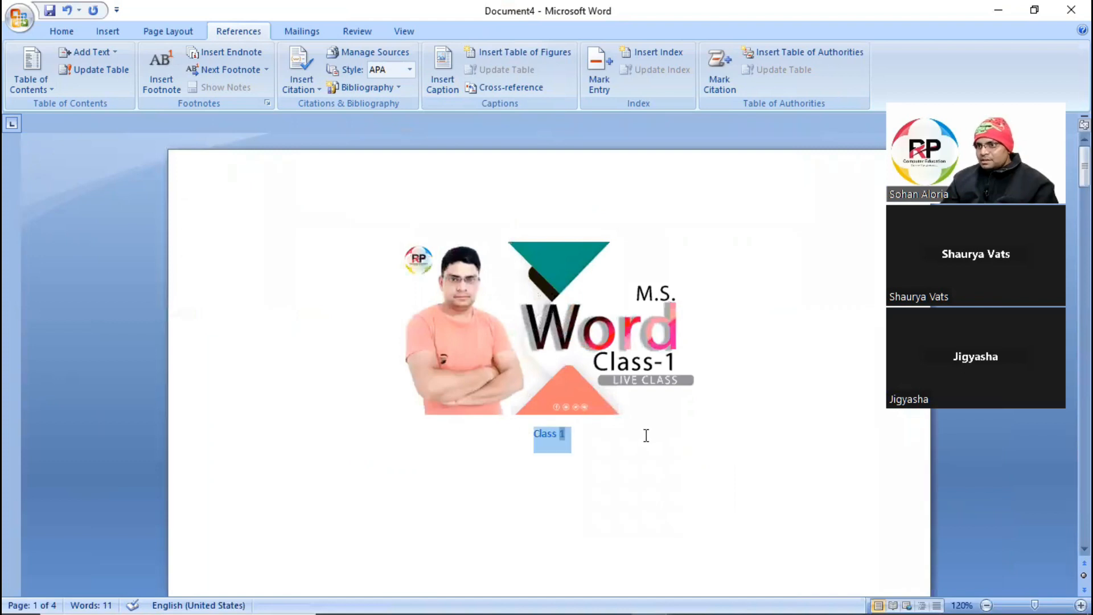
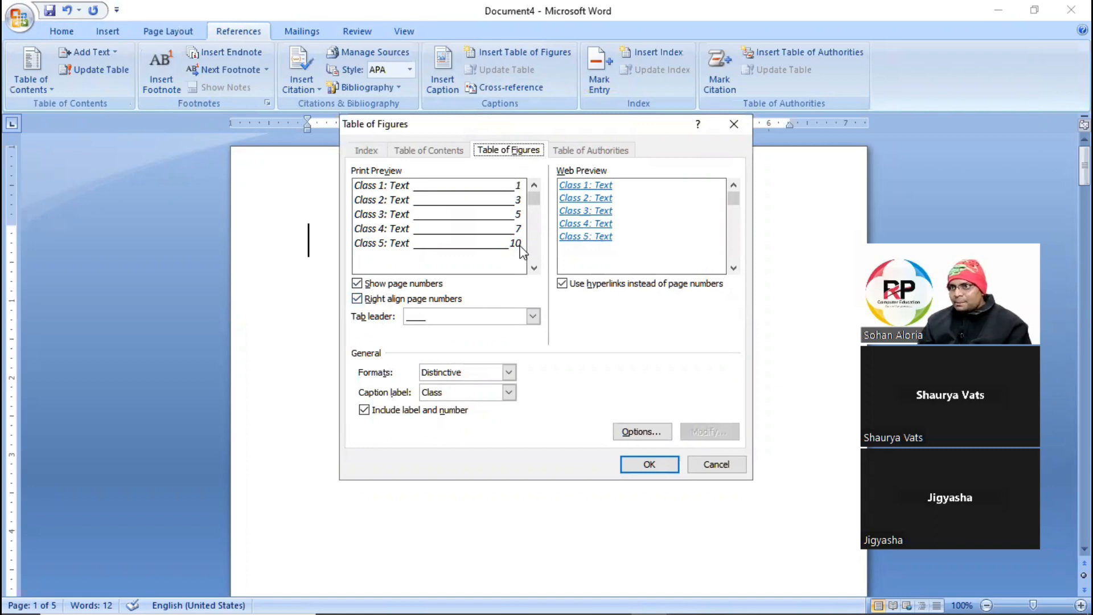
# Try switching the table of figures' page numbers and their right alignment off and on again
pyautogui.click(381, 285)
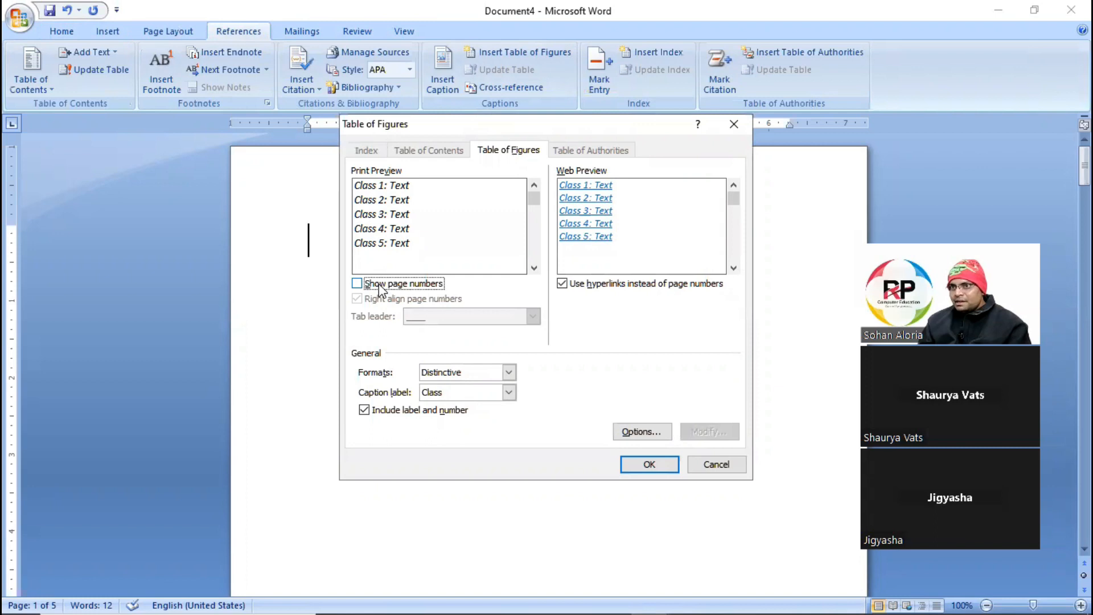
pyautogui.click(380, 285)
pyautogui.click(391, 286)
pyautogui.click(390, 286)
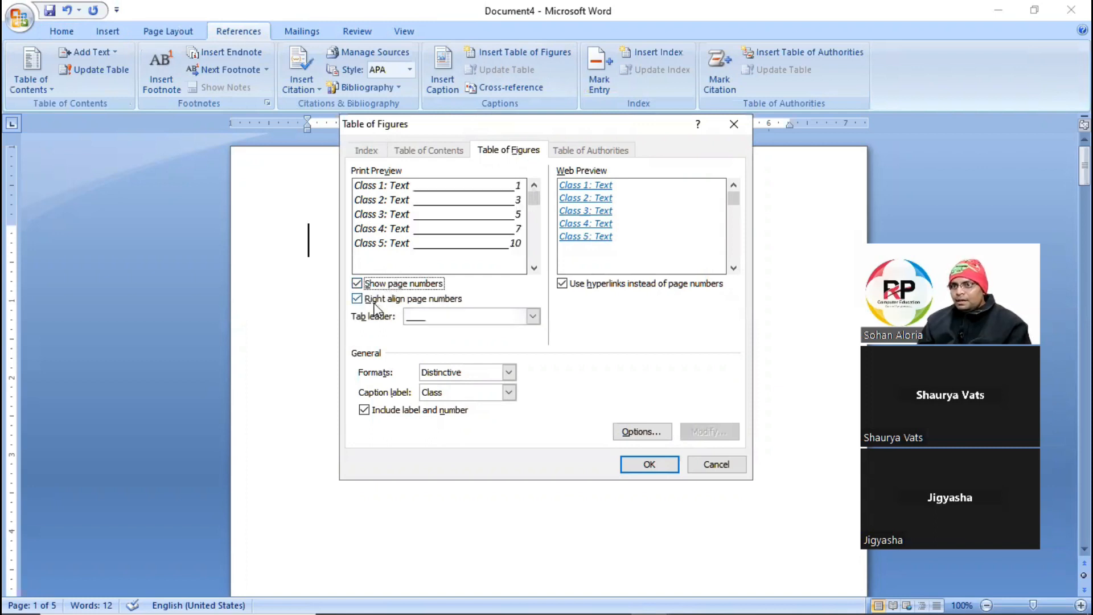
pyautogui.click(412, 302)
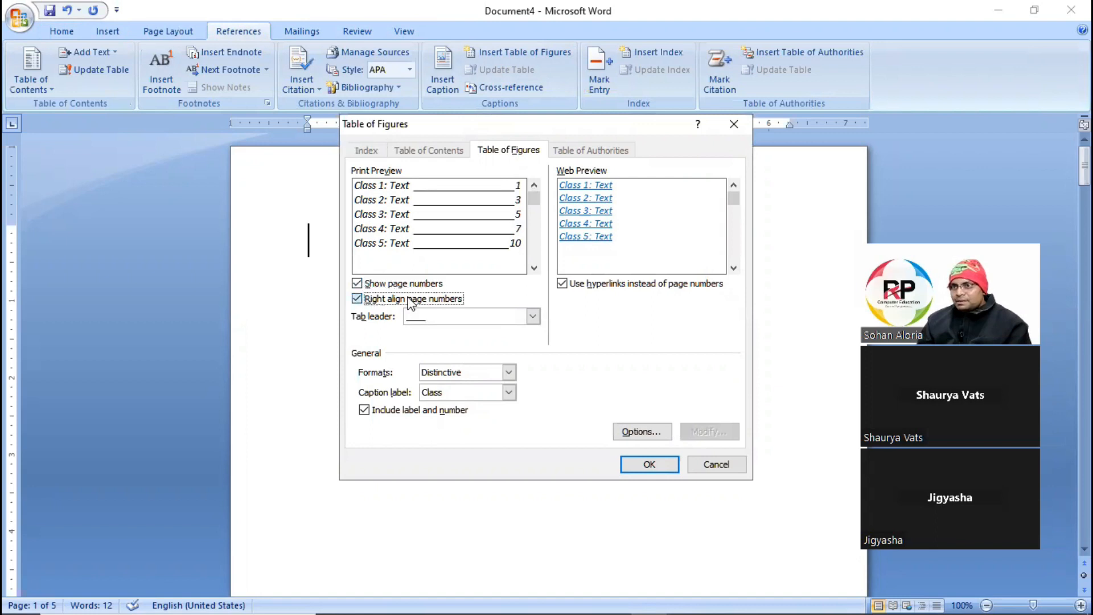
pyautogui.click(384, 302)
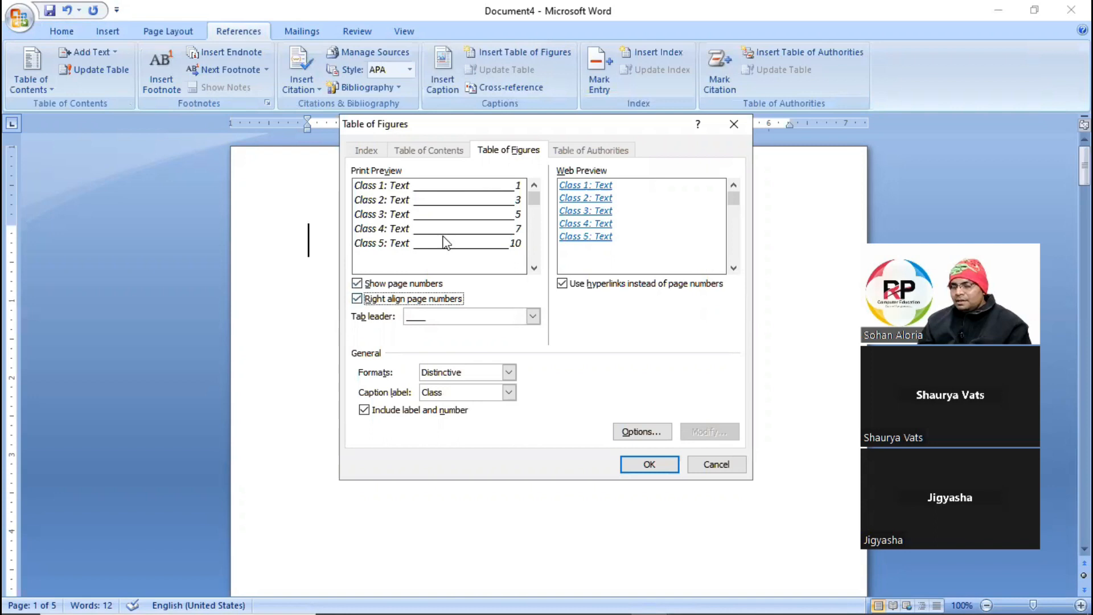
# Try the dotted and dashed tab leaders for the table of figures and return to the solid underline leader
pyautogui.click(533, 317)
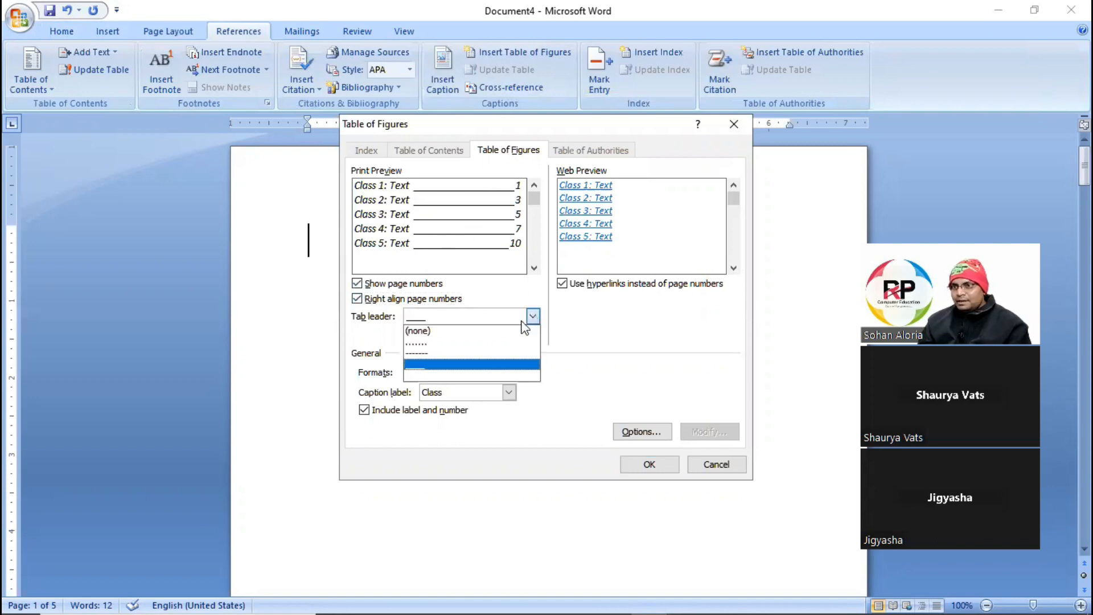
pyautogui.click(445, 344)
pyautogui.click(533, 317)
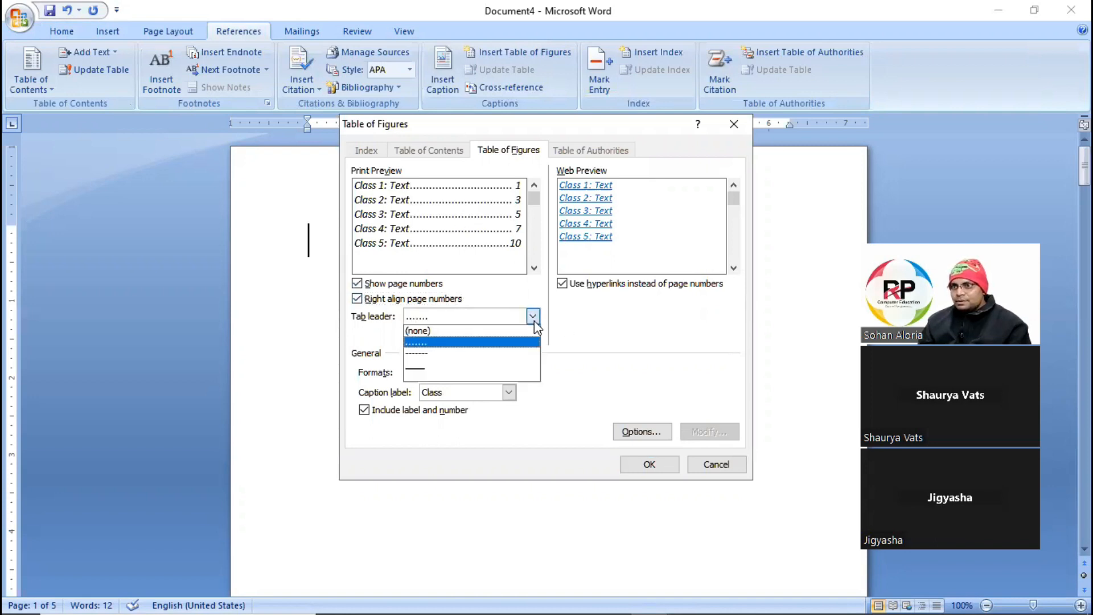
pyautogui.click(485, 354)
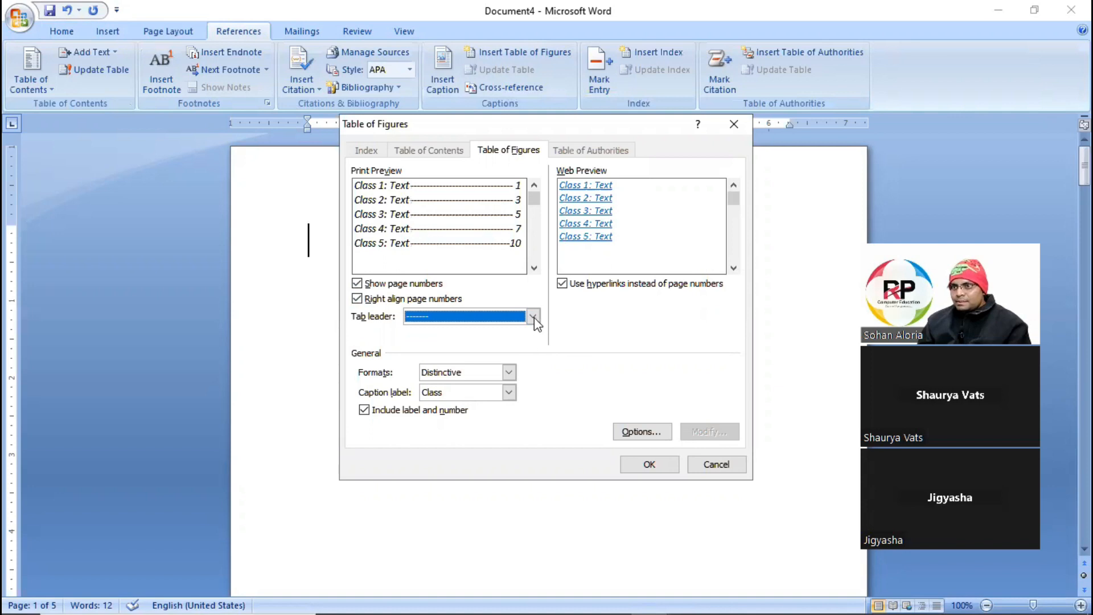
pyautogui.click(534, 317)
pyautogui.click(478, 371)
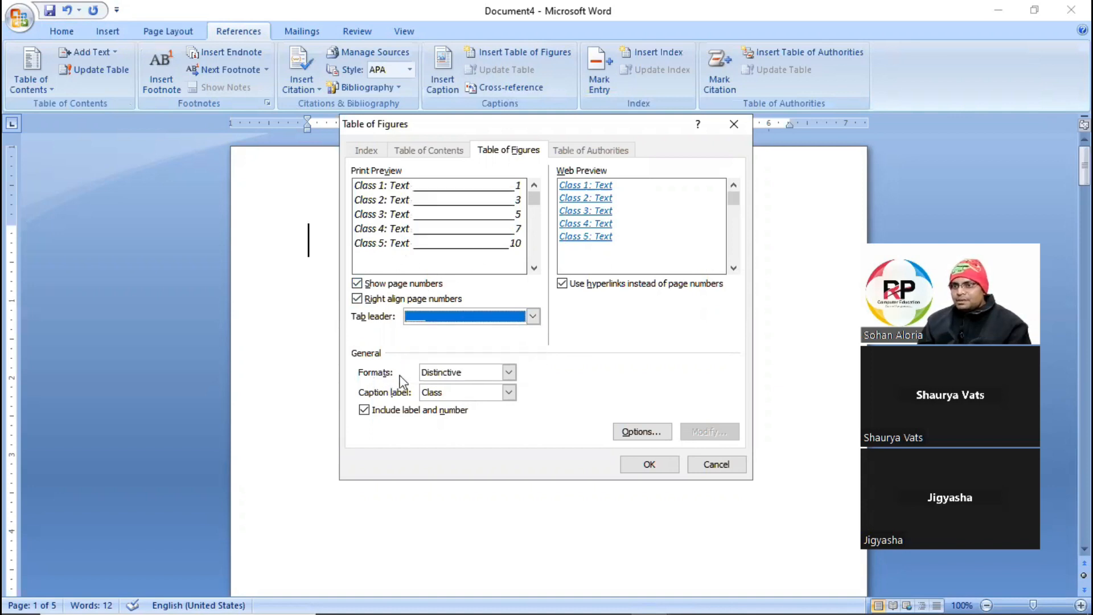
# Try the Classic, Distinctive, Centered, Formal and Simple formats for the table of figures
pyautogui.click(508, 373)
pyautogui.click(450, 393)
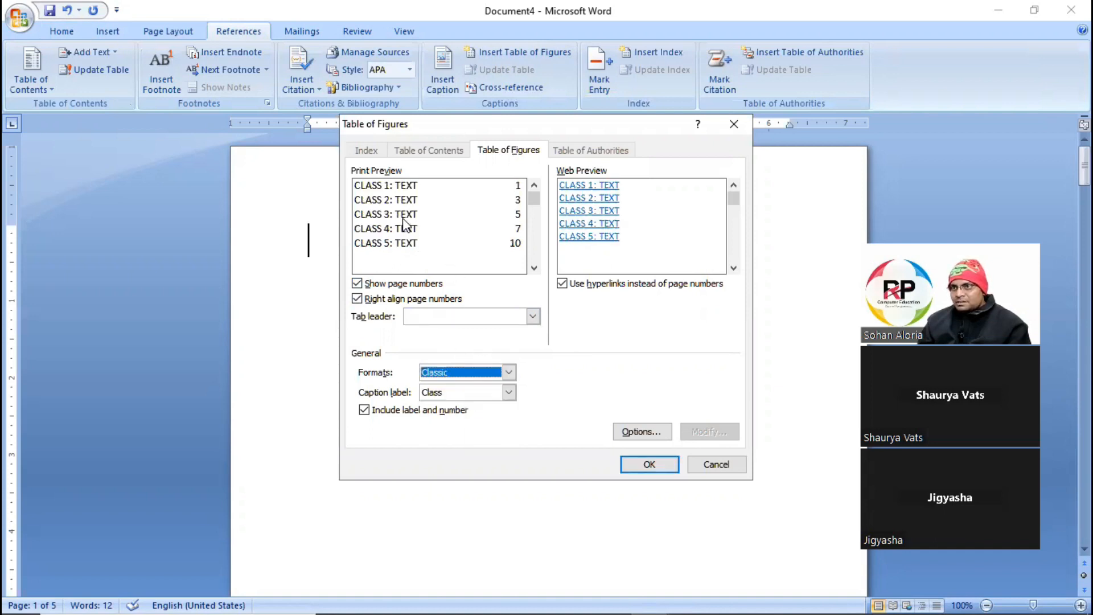
pyautogui.click(508, 372)
pyautogui.click(480, 409)
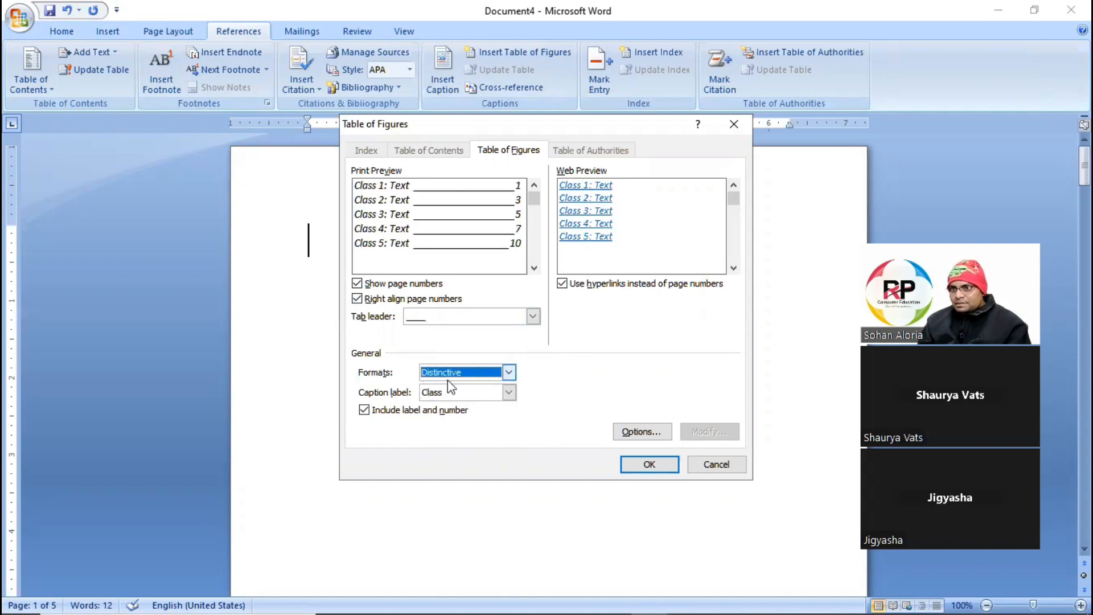
pyautogui.click(509, 373)
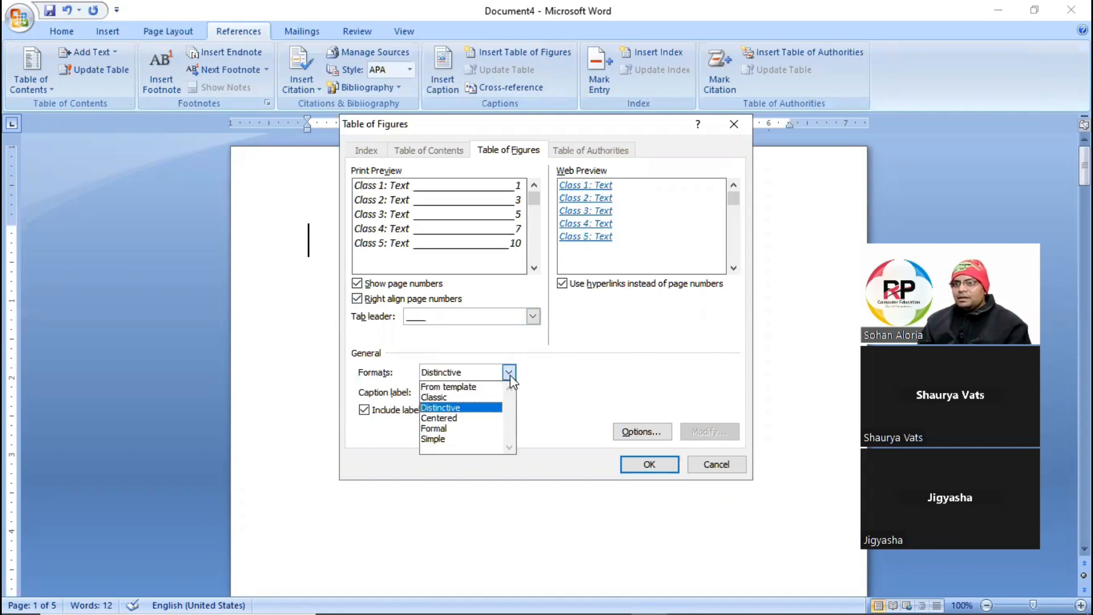
pyautogui.click(485, 418)
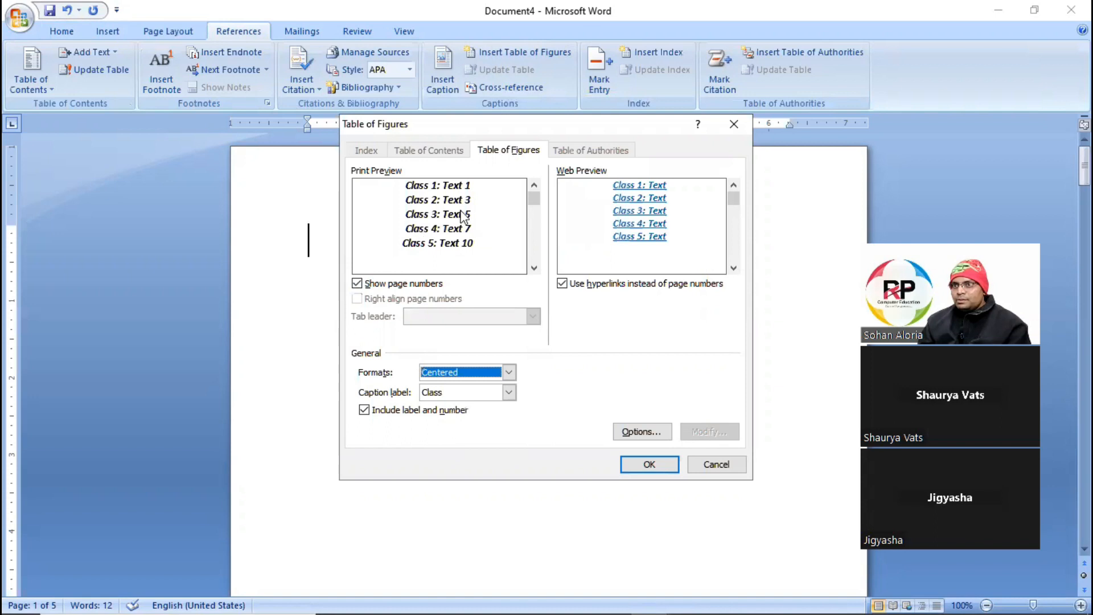
pyautogui.click(509, 372)
pyautogui.click(474, 428)
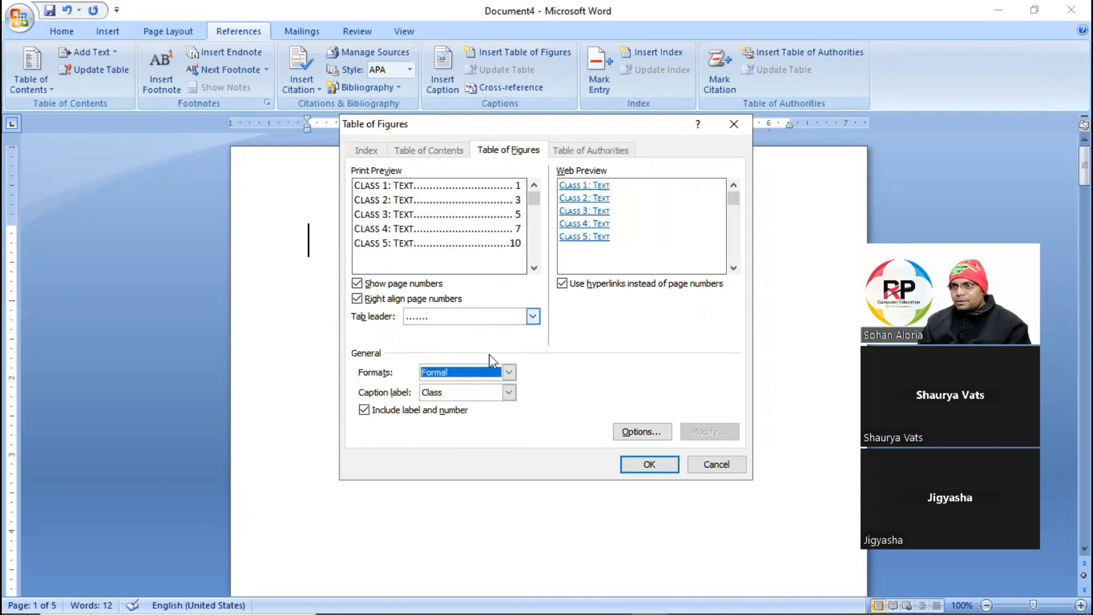
pyautogui.click(508, 373)
pyautogui.click(473, 439)
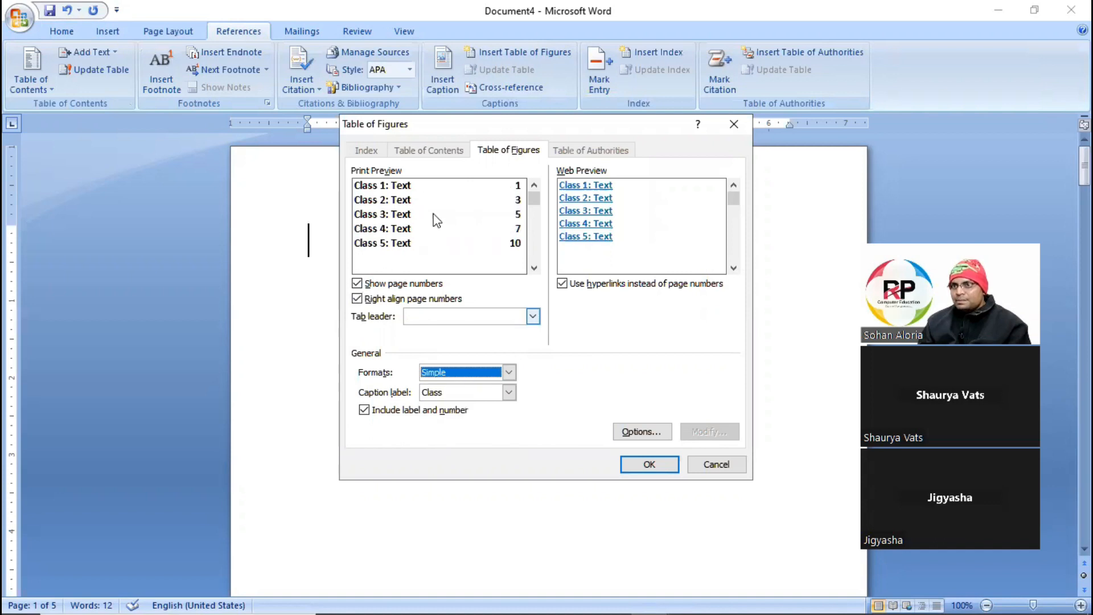
# Set the format to Distinctive and insert the table of figures for the Class caption label on the first page
pyautogui.click(509, 372)
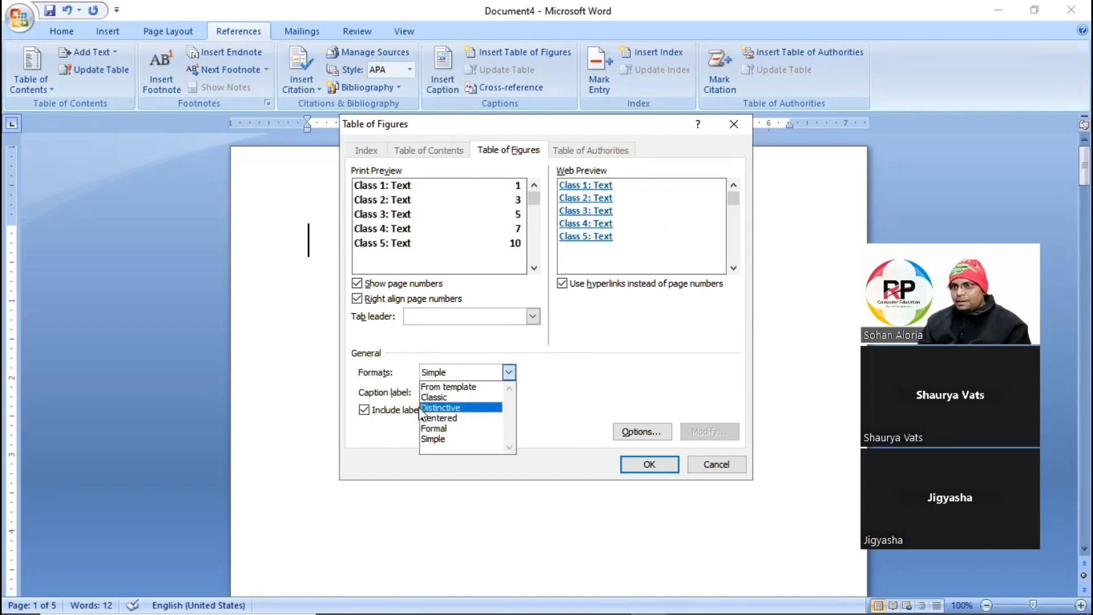
pyautogui.click(458, 409)
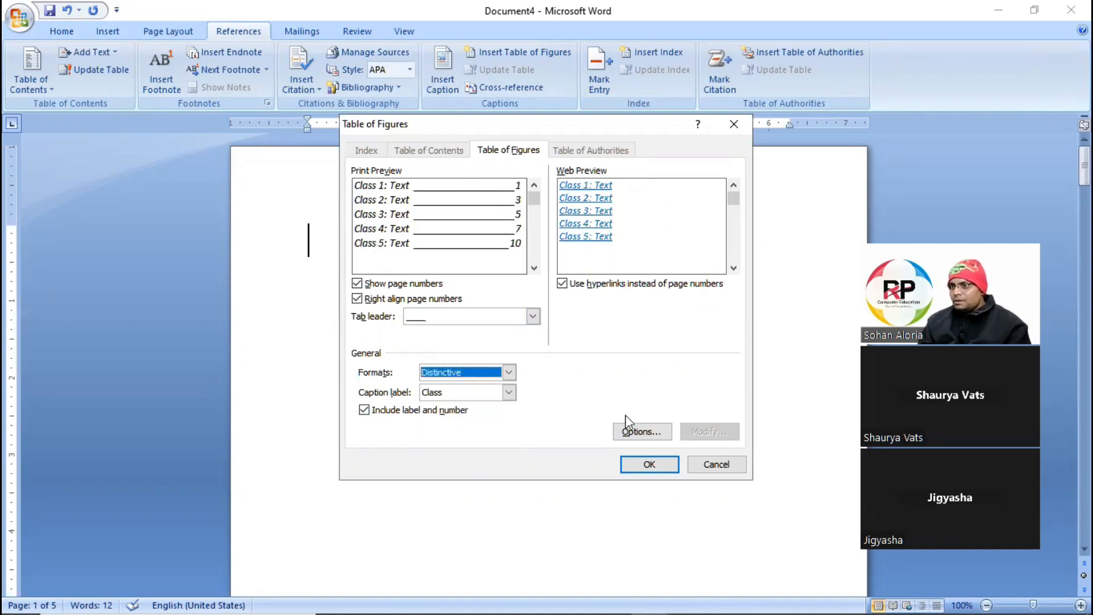
pyautogui.click(643, 464)
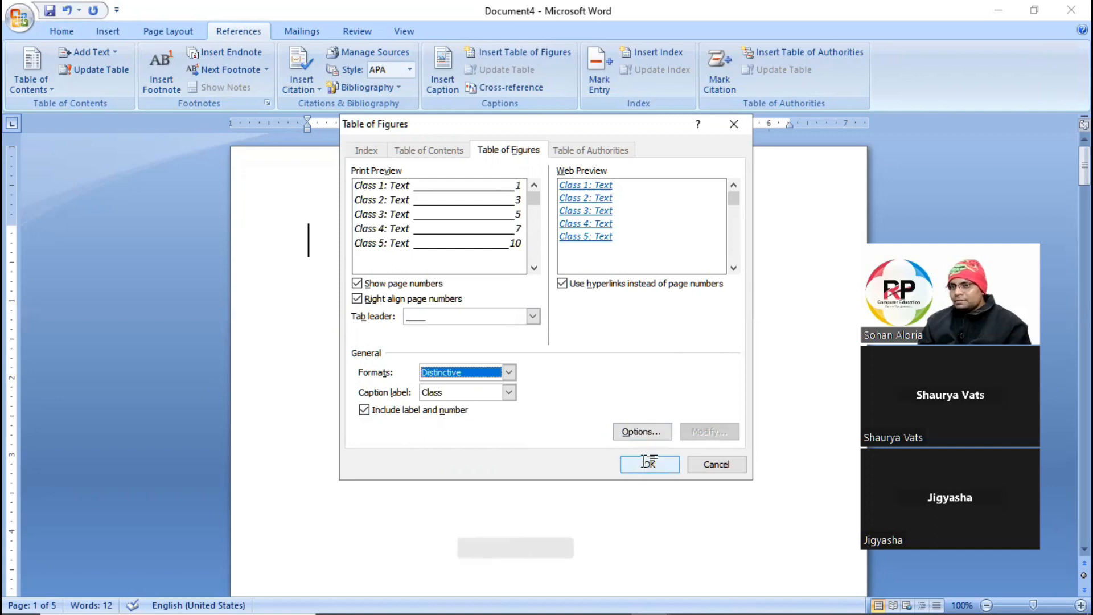
pyautogui.doubleClick(503, 317)
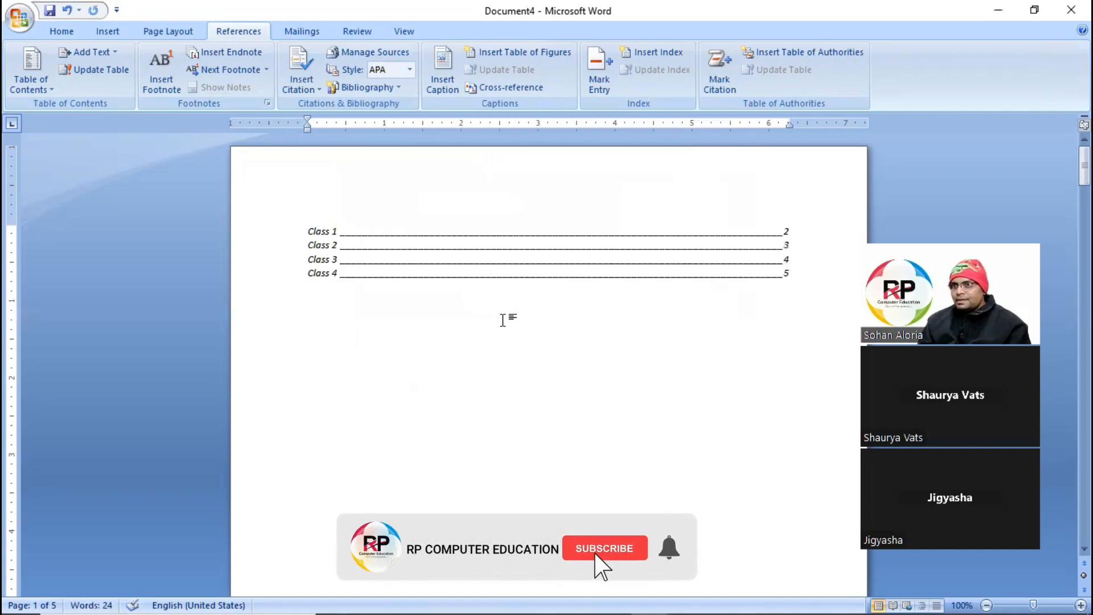
# Follow the Class 3 entry in the table of figures to its captioned picture
pyautogui.scroll(1, 503, 317)
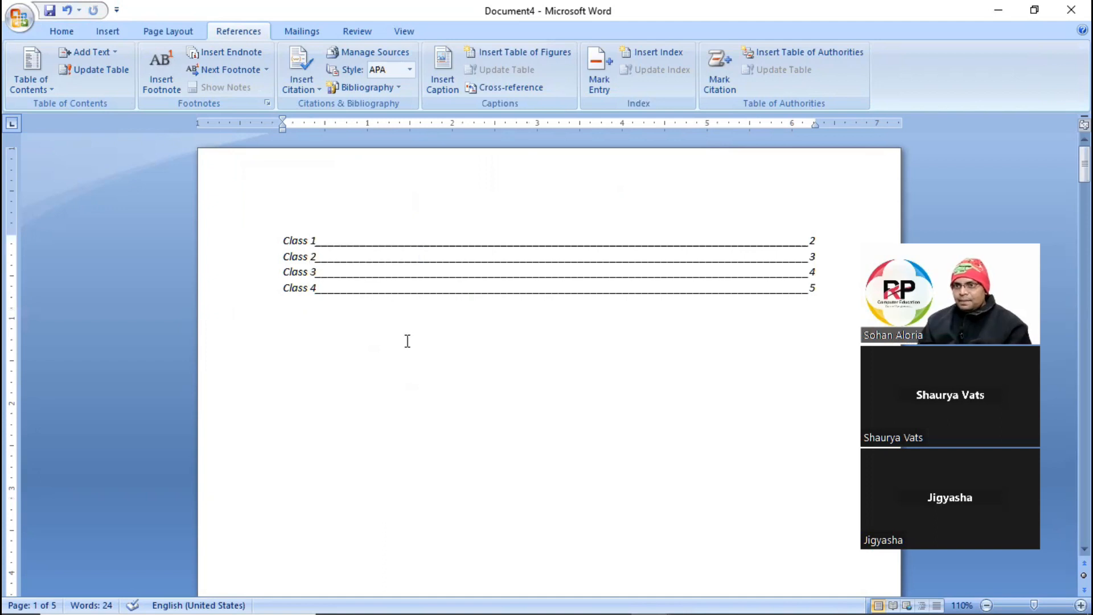
pyautogui.keyDown('ctrl'); pyautogui.scroll(2, 408, 339); pyautogui.keyUp('ctrl')
pyautogui.keyDown('ctrl'); pyautogui.click(267, 297); pyautogui.keyUp('ctrl')
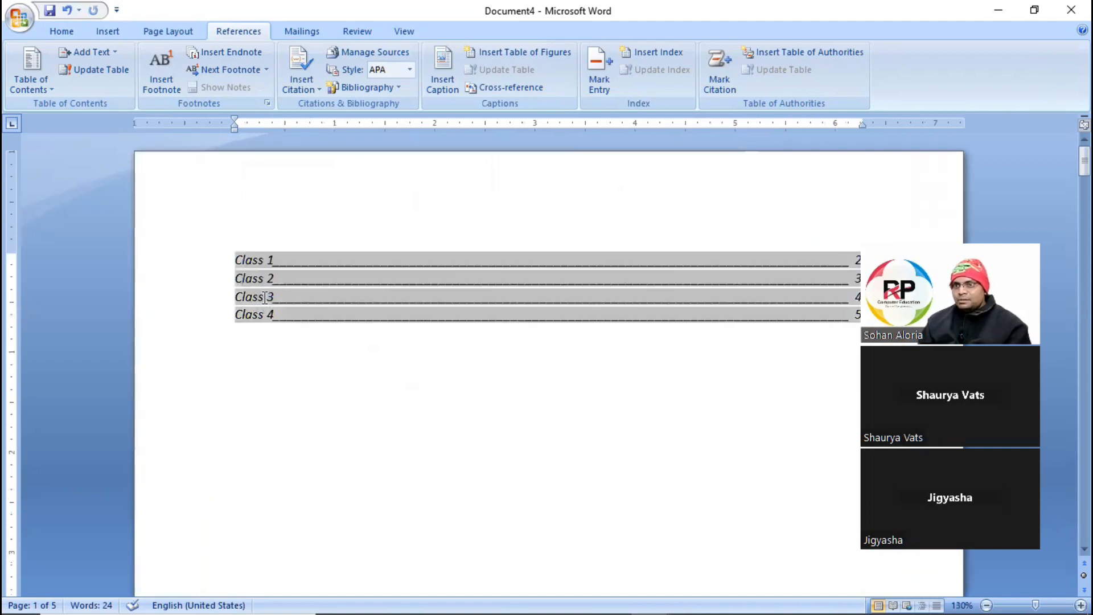
pyautogui.scroll(1, 600, 329)
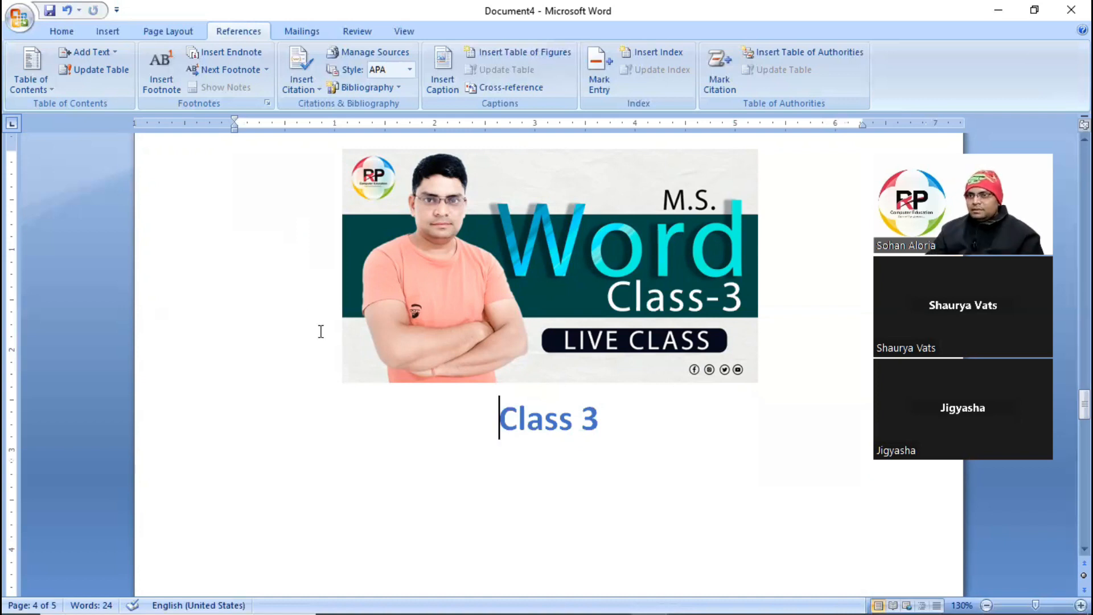
# Return from the Class 3 picture to the table of figures on the first page
pyautogui.keyDown('ctrl'); pyautogui.scroll(-4, 361, 335); pyautogui.keyUp('ctrl')
pyautogui.scroll(3, 342, 328)
pyautogui.scroll(15, 314, 321)
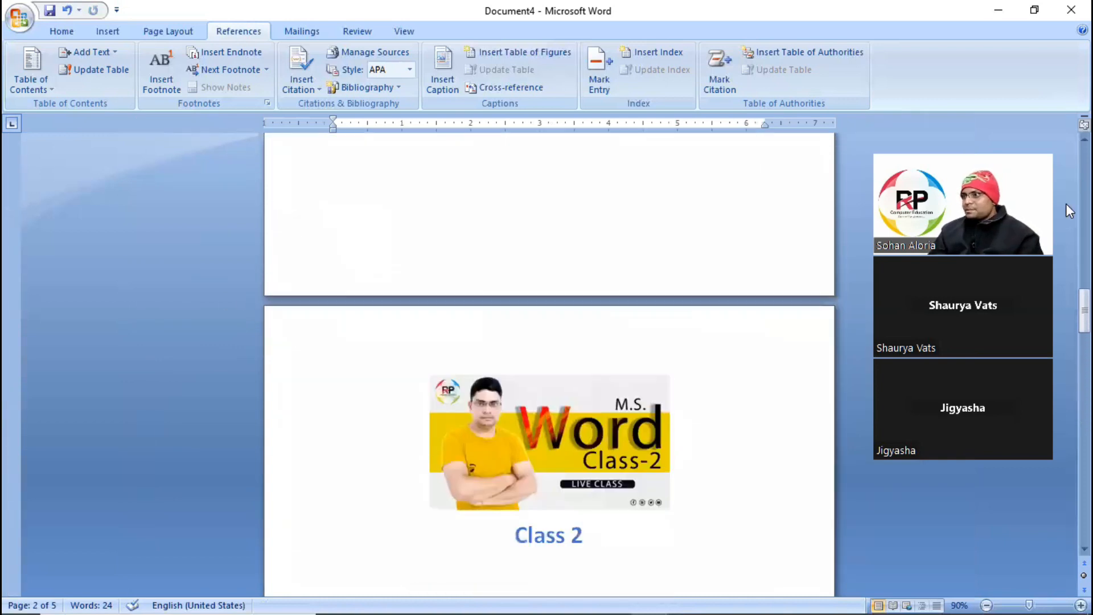
pyautogui.moveTo(1081, 319); pyautogui.dragTo(1081, 171)
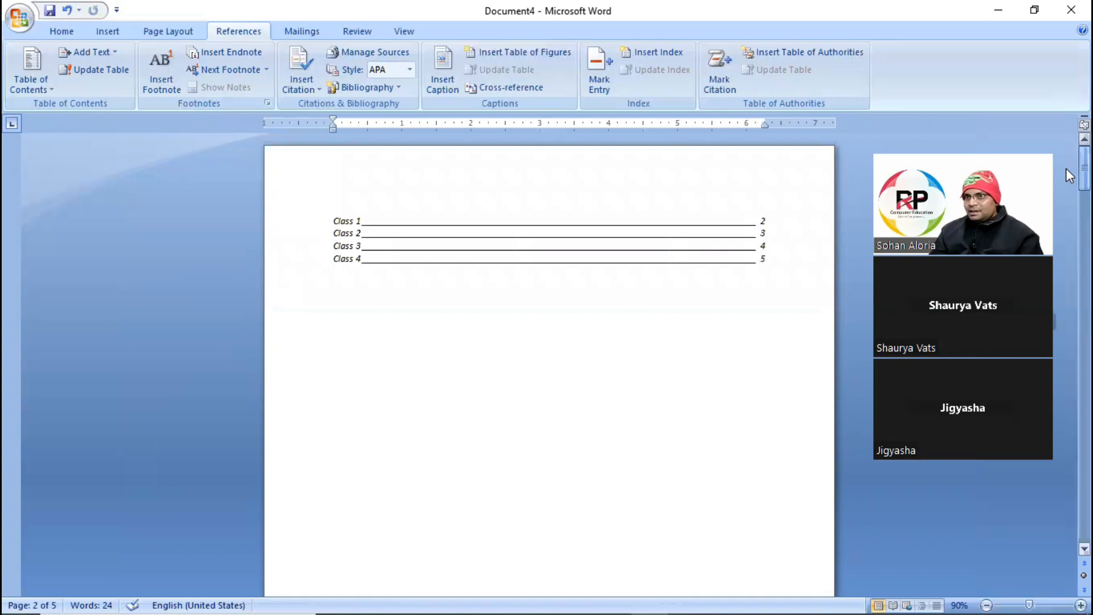
# Extend the Class 1 caption under the first picture with the text "Introduction of Word"
pyautogui.keyDown('ctrl'); pyautogui.scroll(2, 596, 245); pyautogui.keyUp('ctrl')
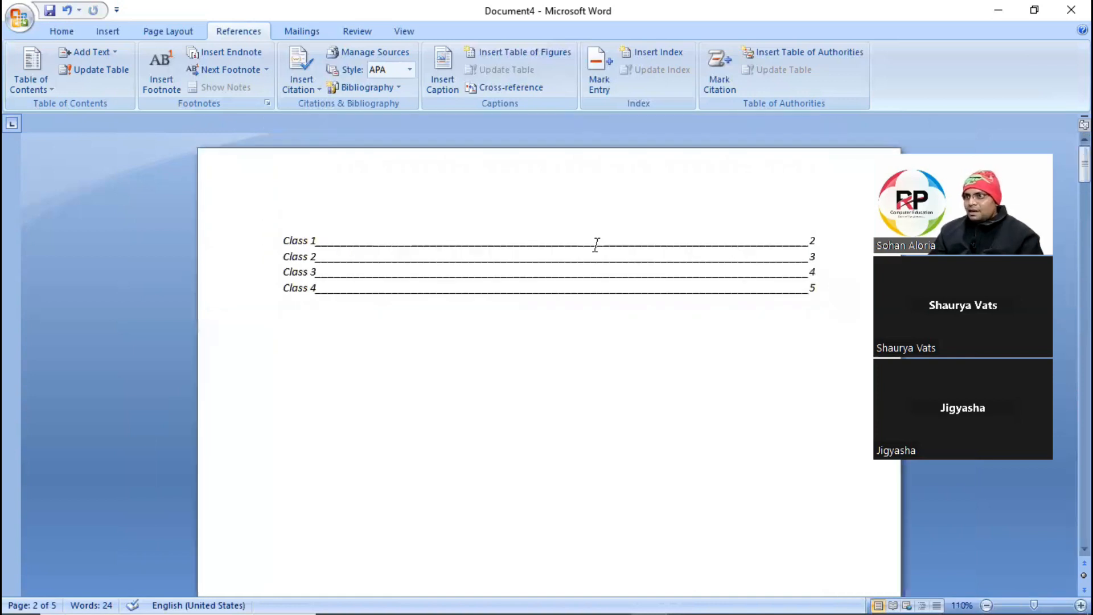
pyautogui.click(345, 244)
pyautogui.scroll(-15, 513, 283)
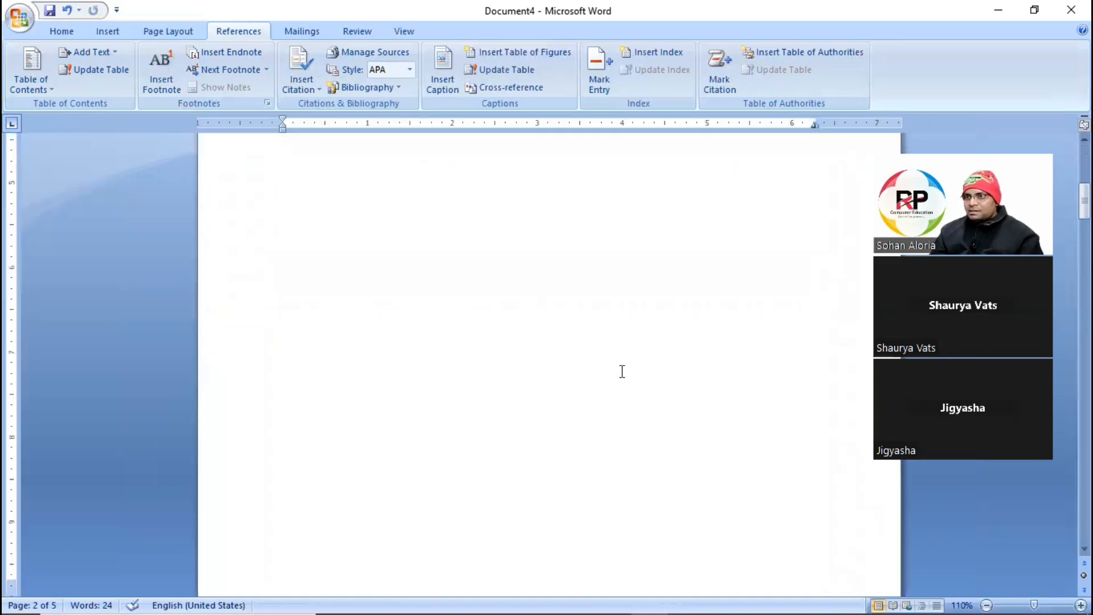
pyautogui.write('Int')
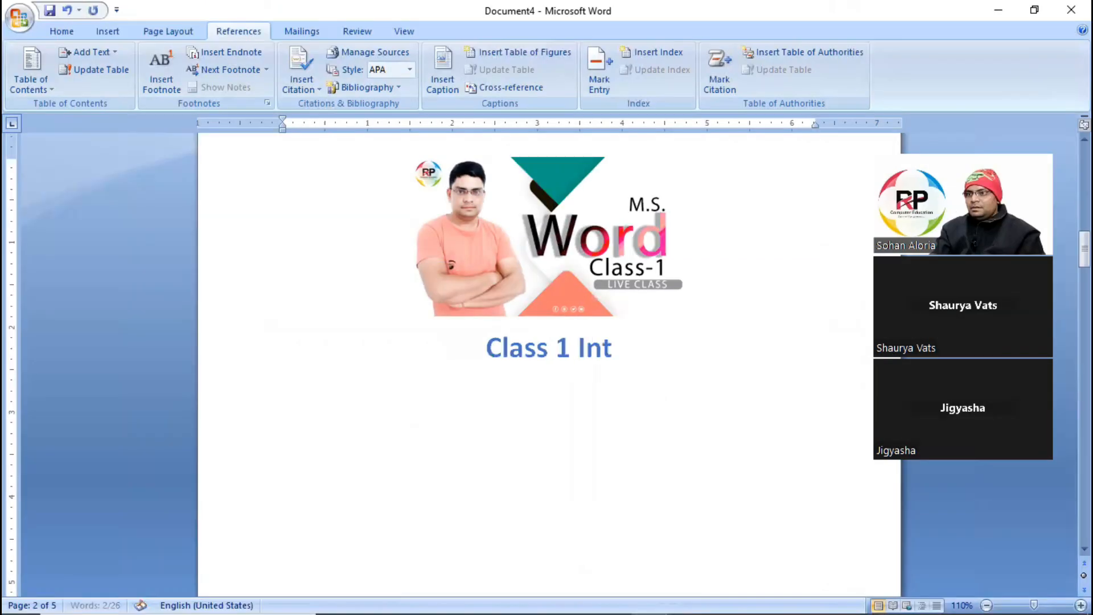
pyautogui.write('roduction of Word')
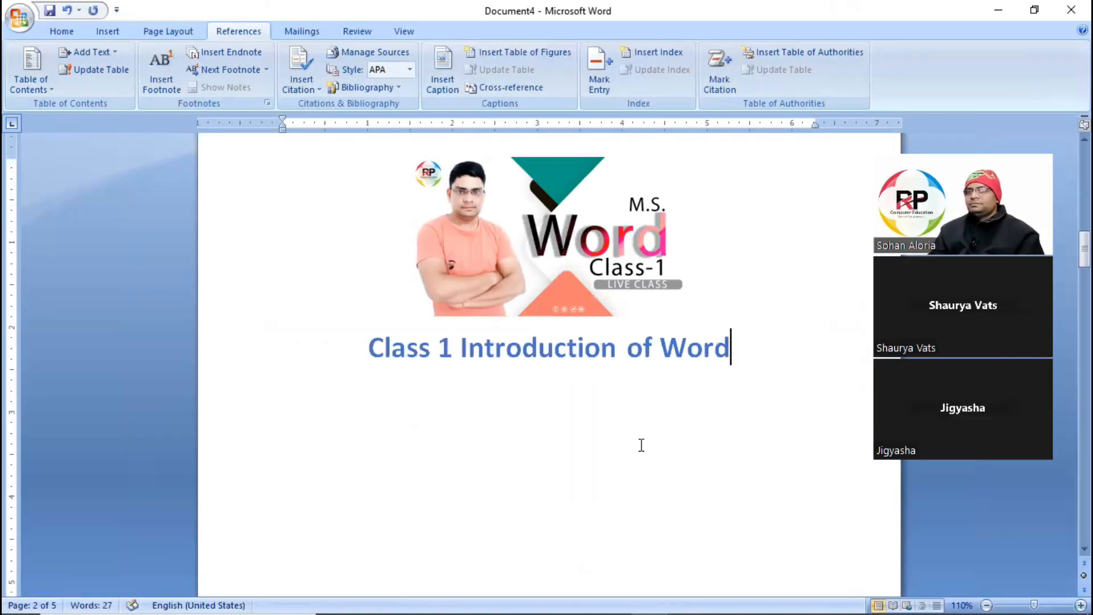
pyautogui.press('Return')
# Update the entire table of figures on the first page to include the extended Class 1 caption
pyautogui.hotkey('ctrl', 'Return')
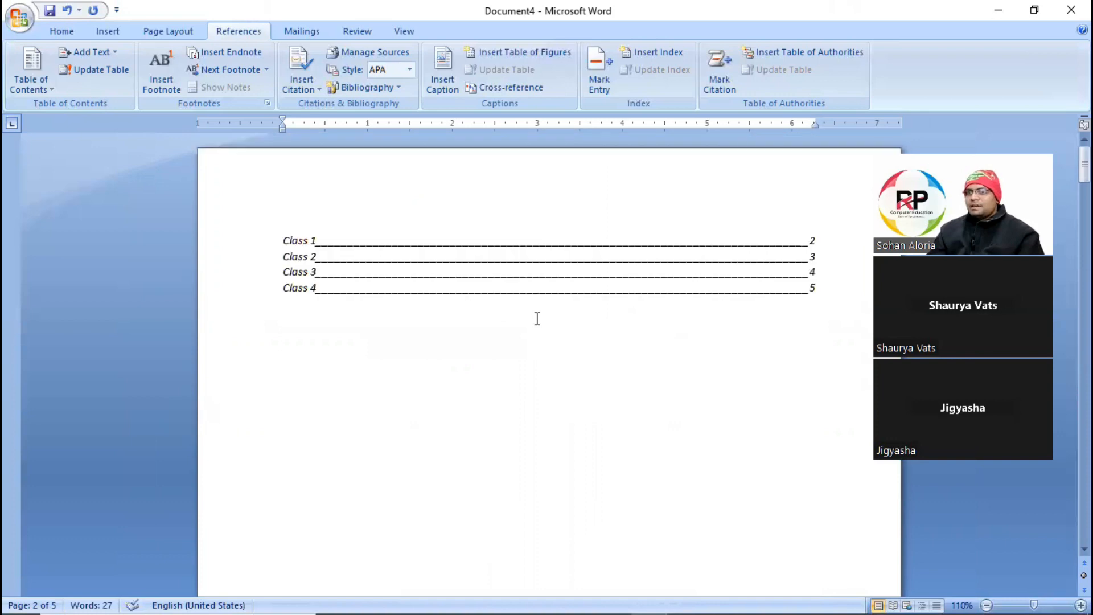
pyautogui.click(421, 262)
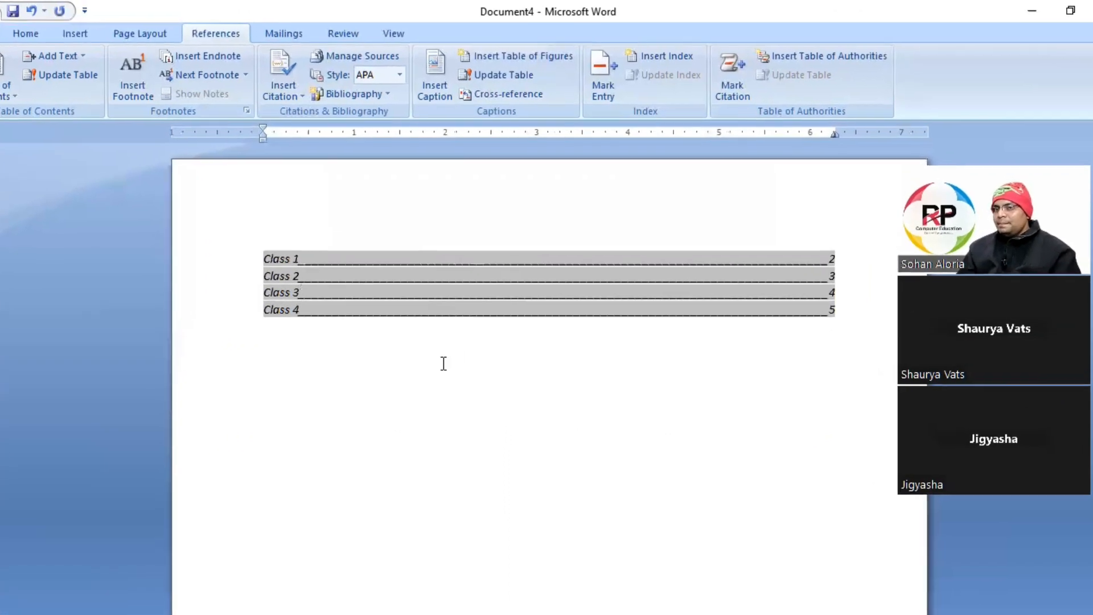
pyautogui.click(495, 75)
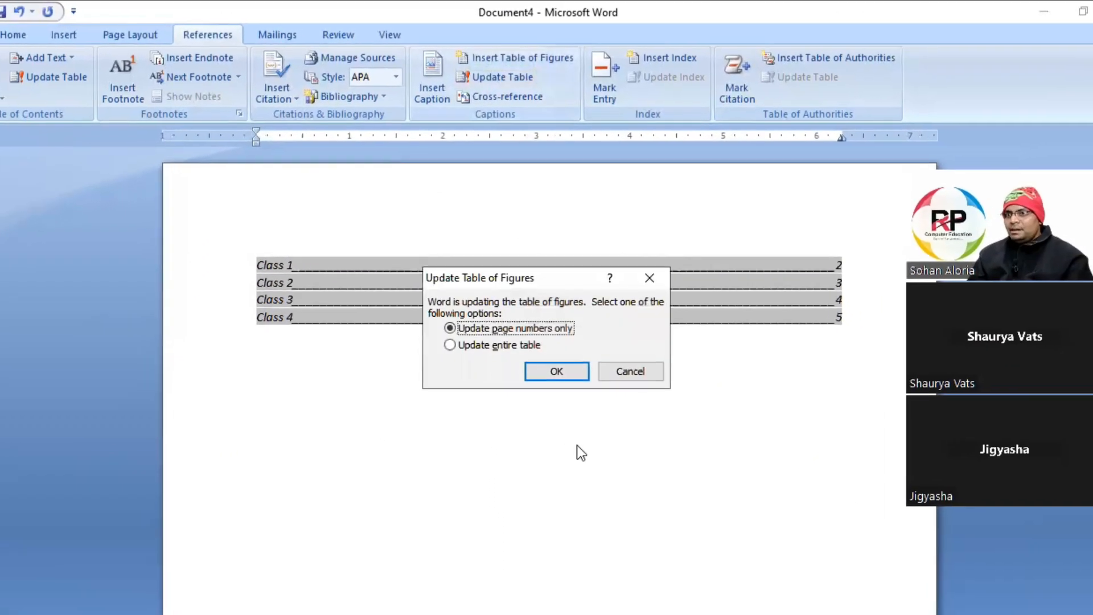
pyautogui.click(450, 365)
pyautogui.click(556, 391)
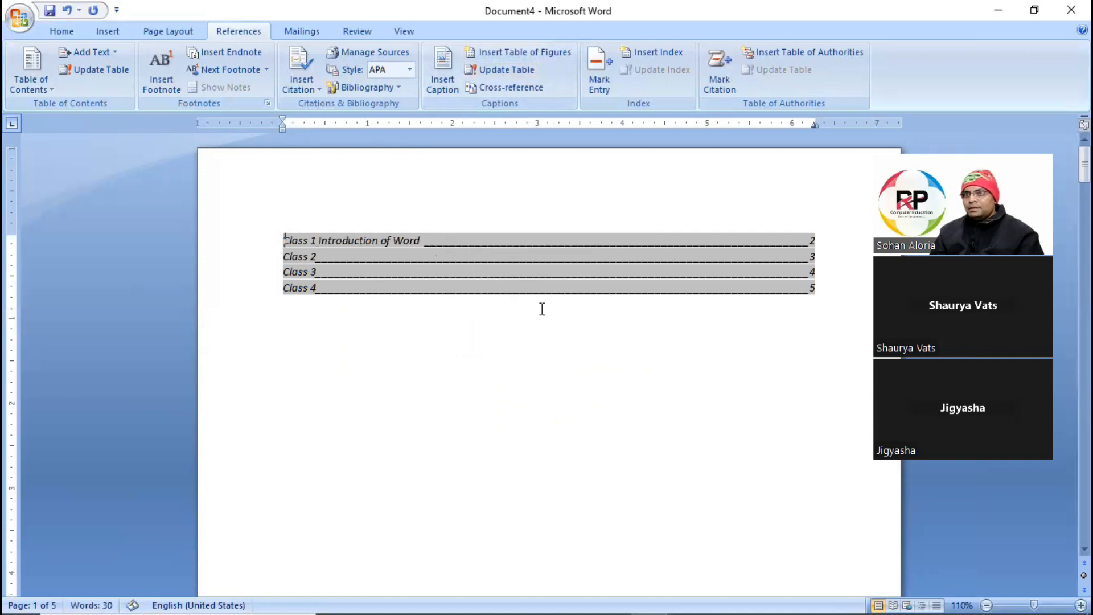
# Examine the Class 1 entry's text in the updated table of figures
pyautogui.click(452, 313)
pyautogui.moveTo(284, 240); pyautogui.dragTo(419, 240)
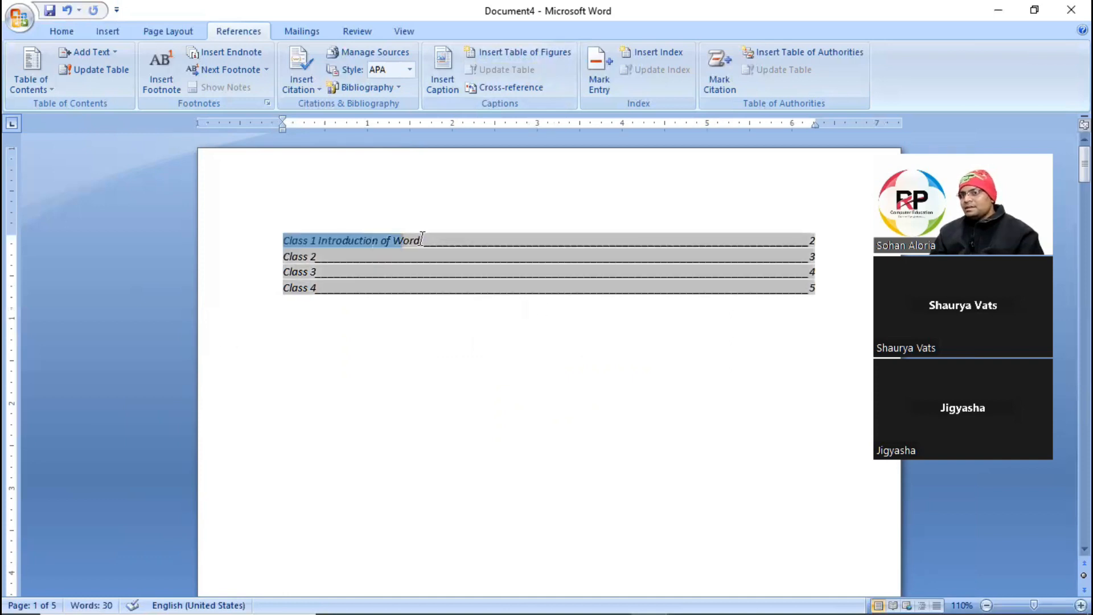
pyautogui.scroll(7, 425, 337)
pyautogui.click(199, 317)
pyautogui.click(254, 314)
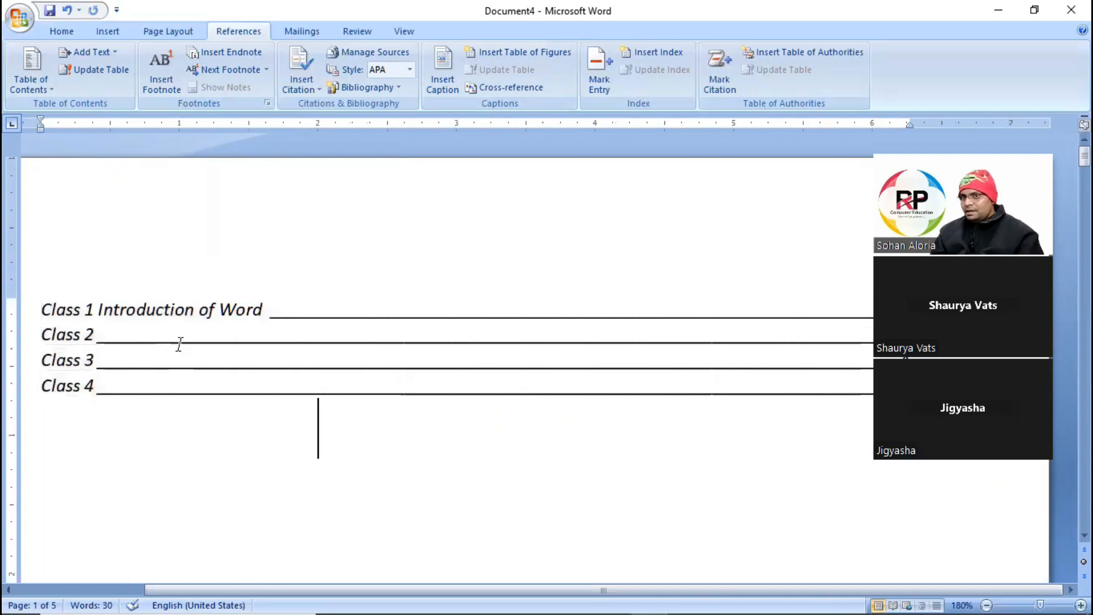
pyautogui.moveTo(263, 308); pyautogui.dragTo(131, 302)
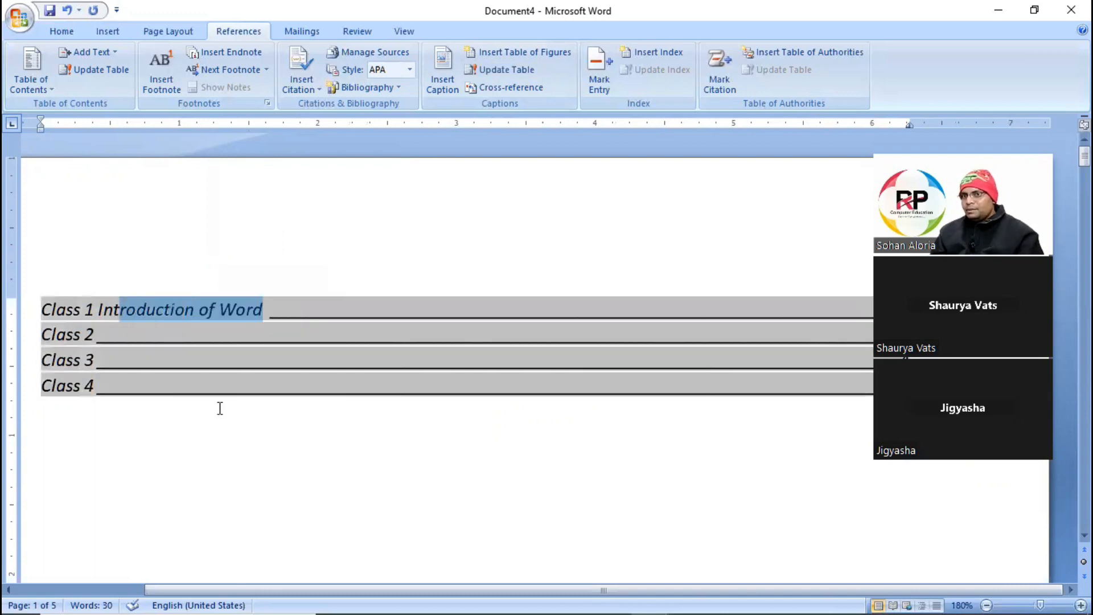
pyautogui.click(327, 439)
# Insert a colon between "Class 1" and "Introduction of Word" in the first picture's caption
pyautogui.scroll(-5, 343, 439)
pyautogui.scroll(-15, 343, 437)
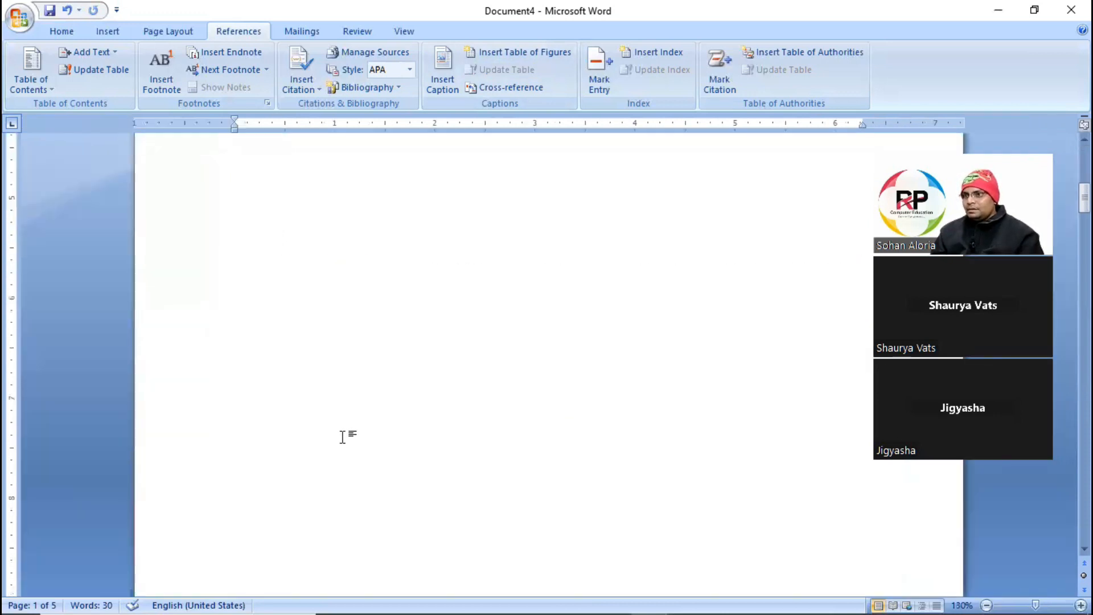
pyautogui.click(445, 306)
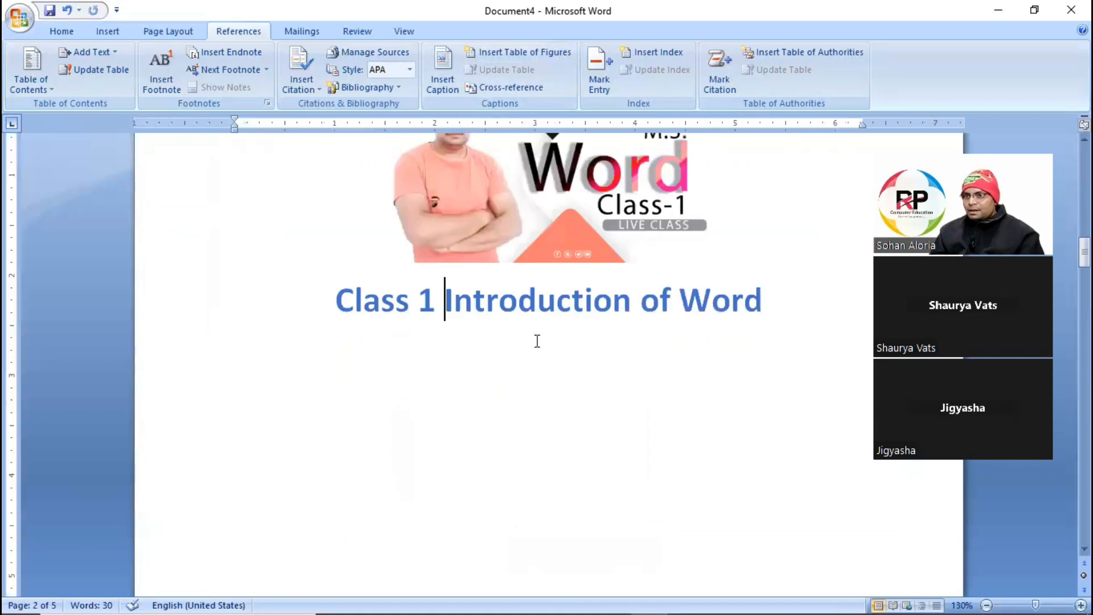
pyautogui.write(':')
pyautogui.press('Down')
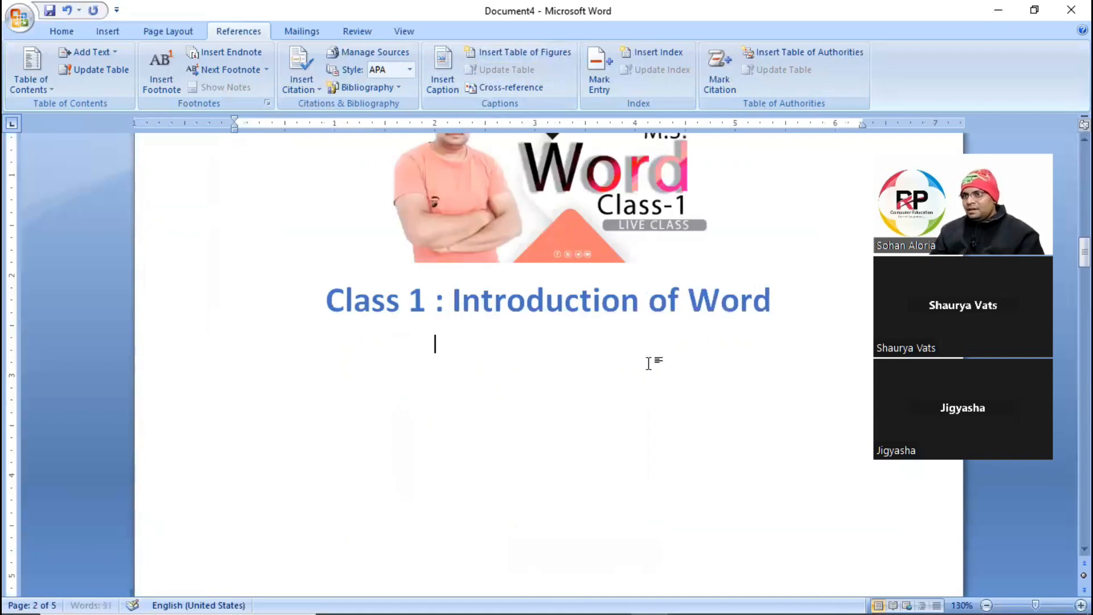
# Extend the Class 2 caption under its picture with ": Table Properties"
pyautogui.scroll(-2, 652, 379)
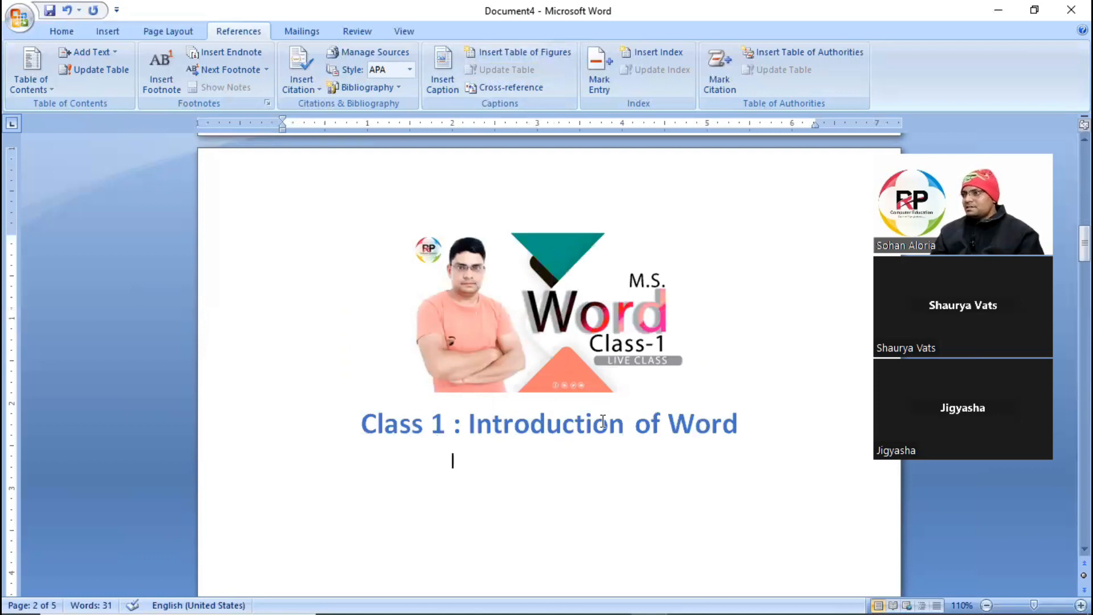
pyautogui.scroll(-15, 531, 423)
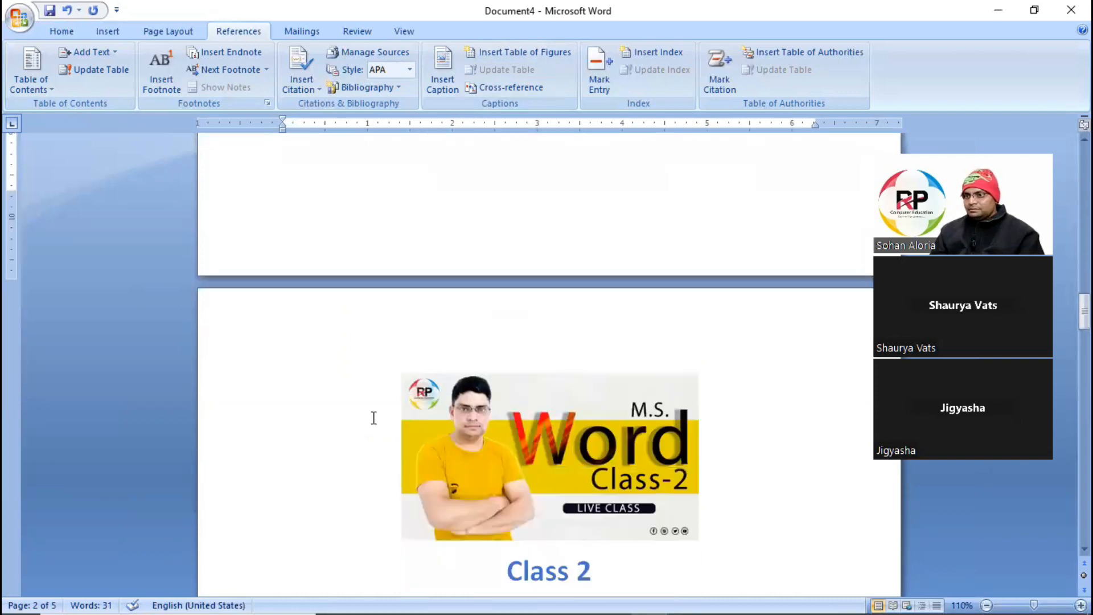
pyautogui.click(618, 408)
pyautogui.write(': T')
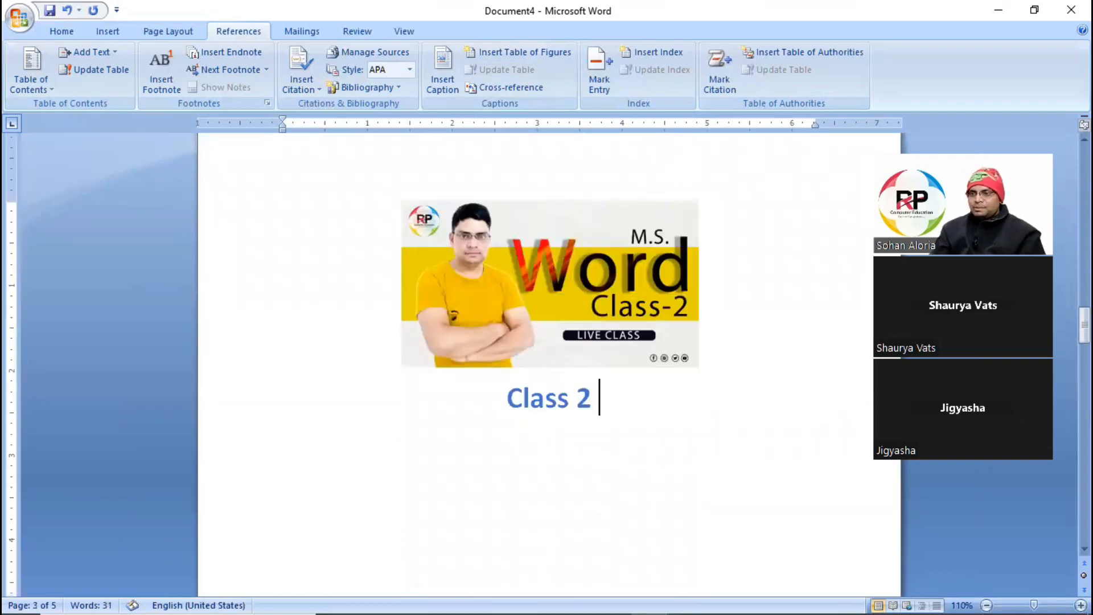
pyautogui.write('able P')
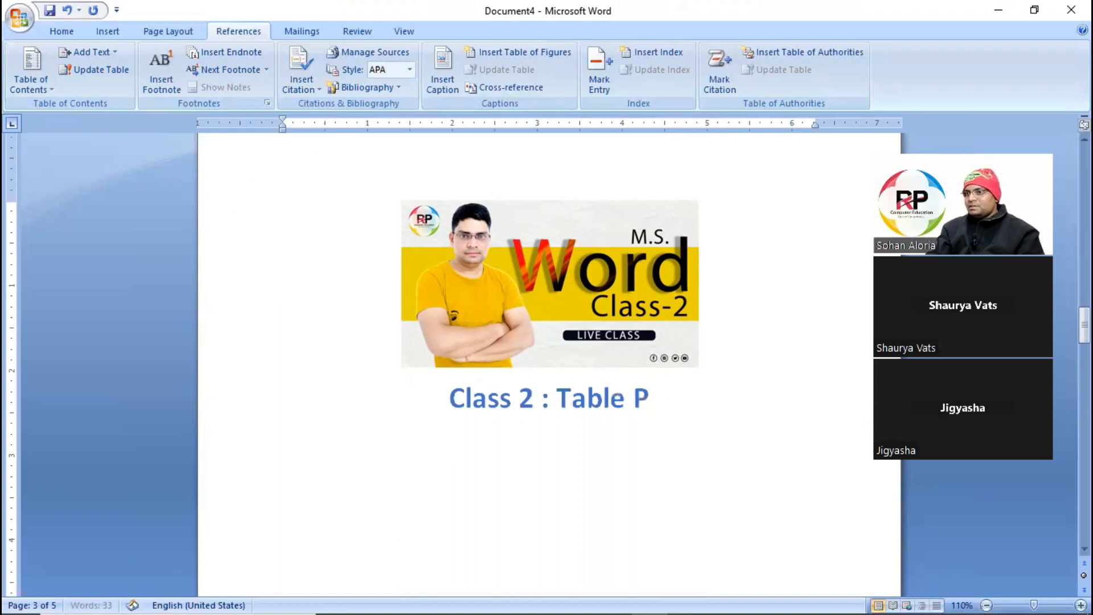
pyautogui.write('roperties')
pyautogui.press('Return')
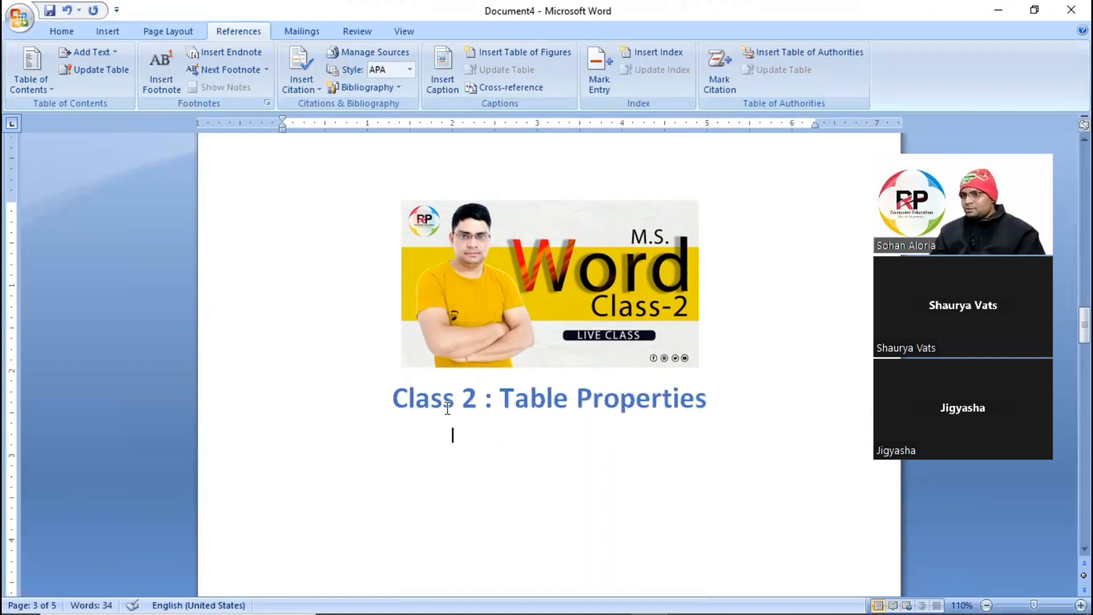
# Update the entire table of figures on the first page with the edited Class 1 and Class 2 captions
pyautogui.scroll(20, 602, 400)
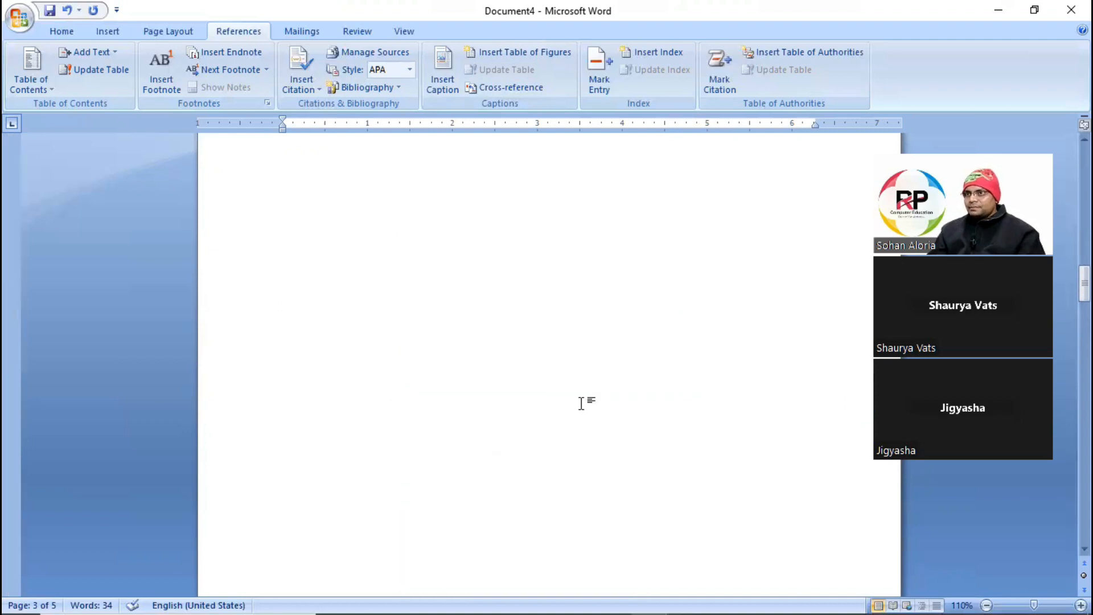
pyautogui.scroll(5, 581, 402)
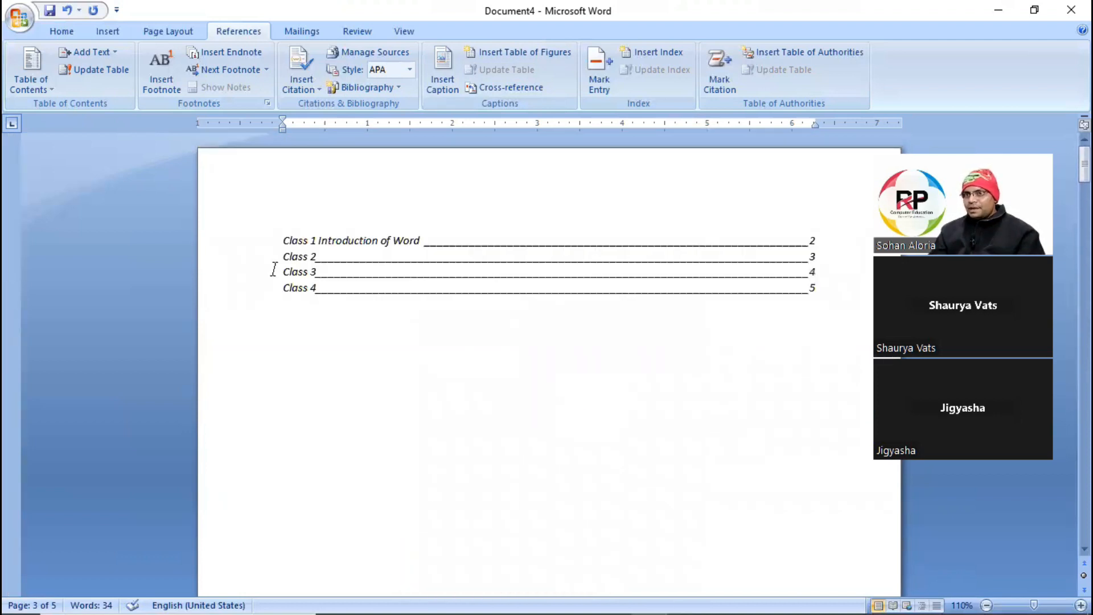
pyautogui.click(333, 262)
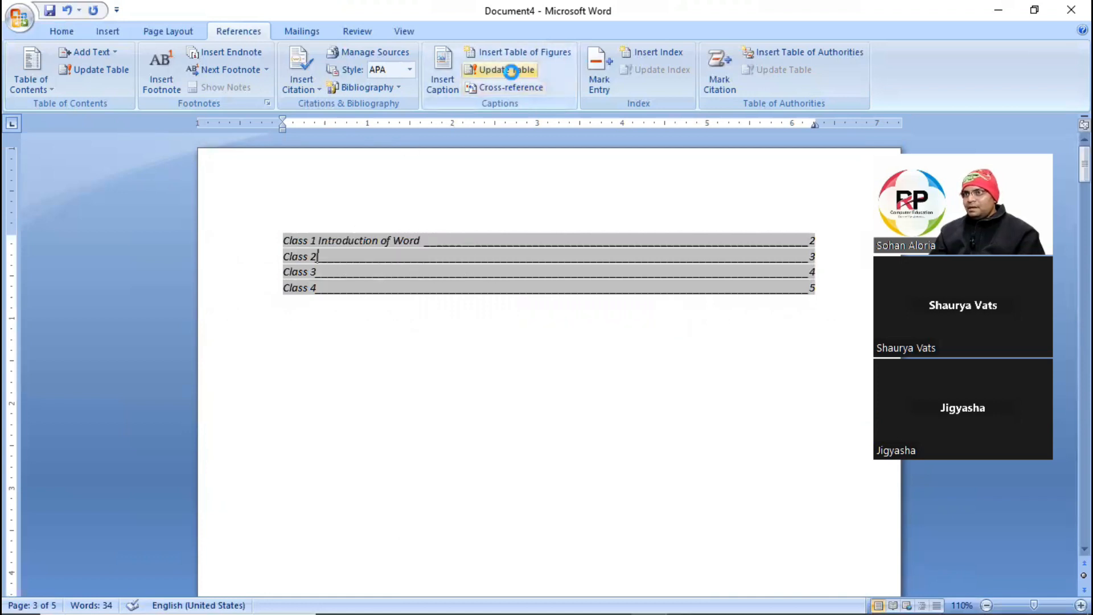
pyautogui.click(506, 69)
pyautogui.click(470, 314)
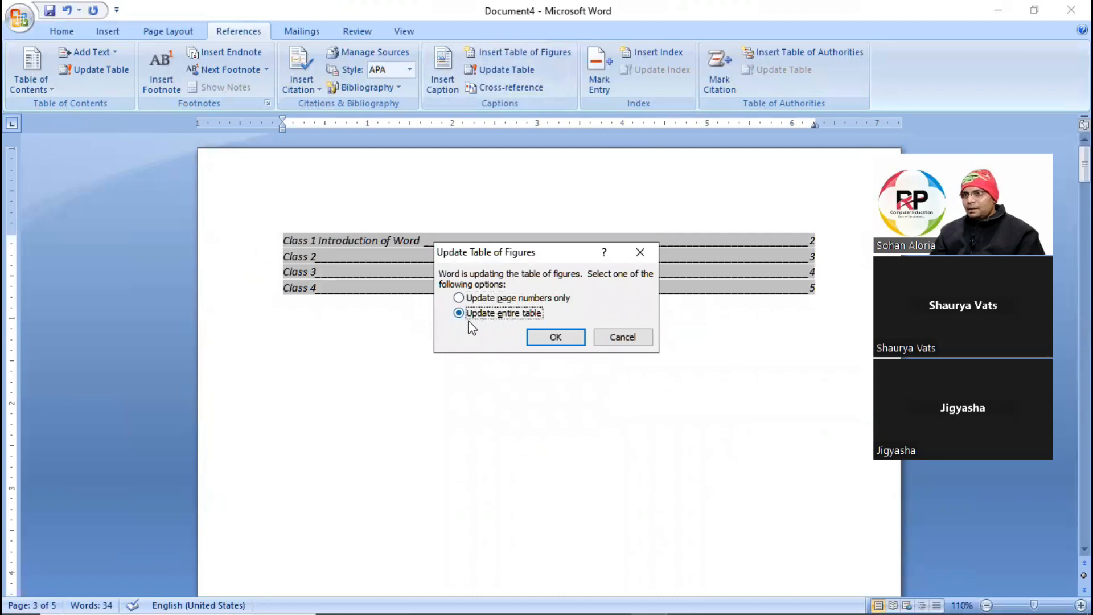
pyautogui.click(546, 335)
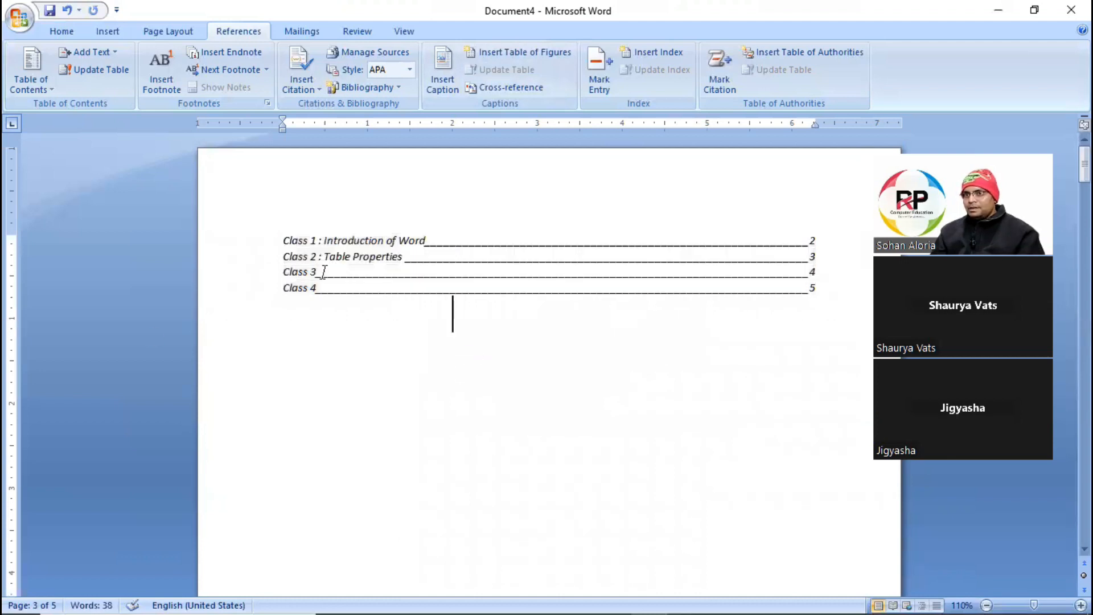
# Extend the Class 3 caption under its picture with ": Insert Hyperlink"
pyautogui.scroll(-10, 488, 365)
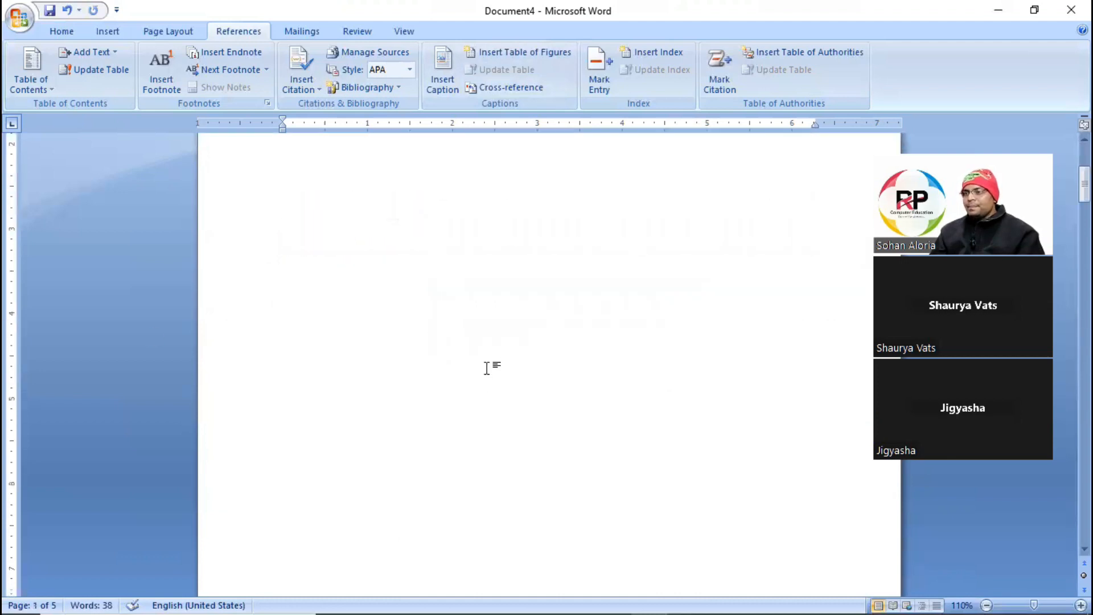
pyautogui.scroll(-15, 495, 421)
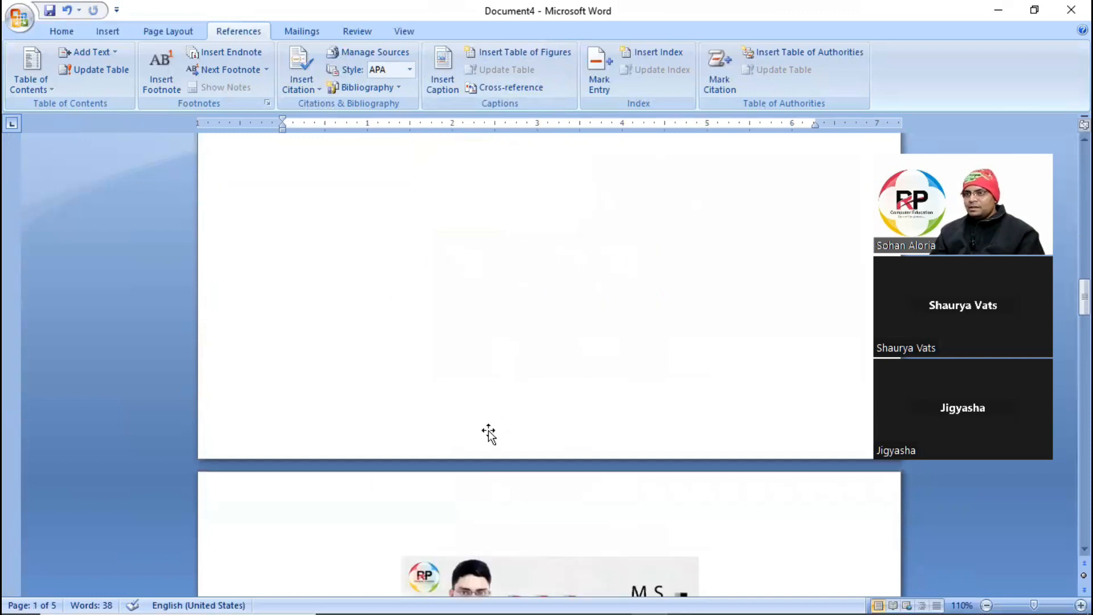
pyautogui.scroll(-5, 487, 424)
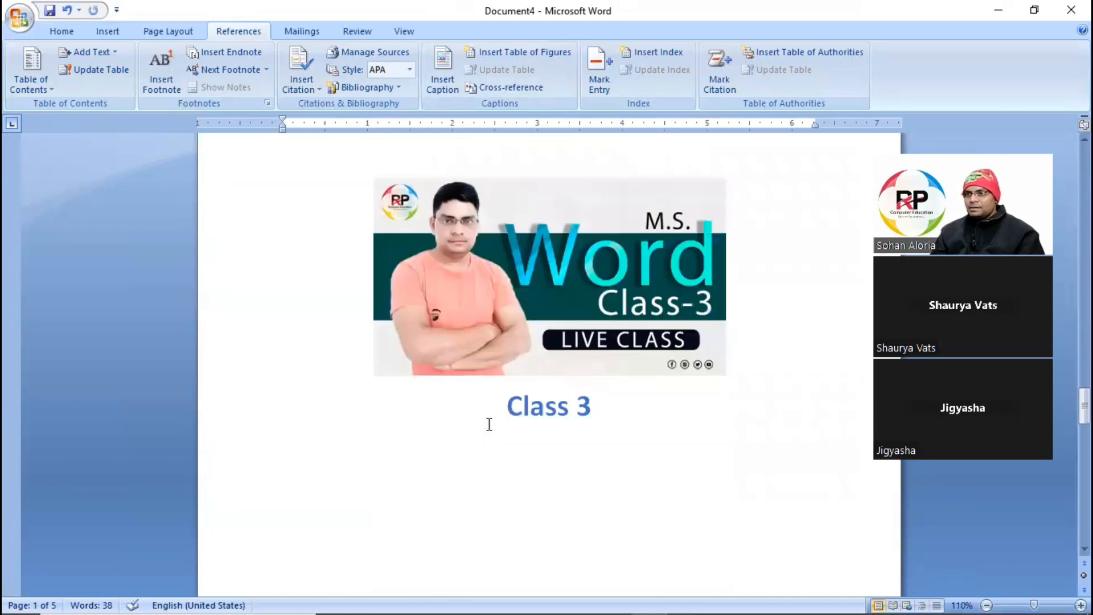
pyautogui.click(648, 401)
pyautogui.write(':')
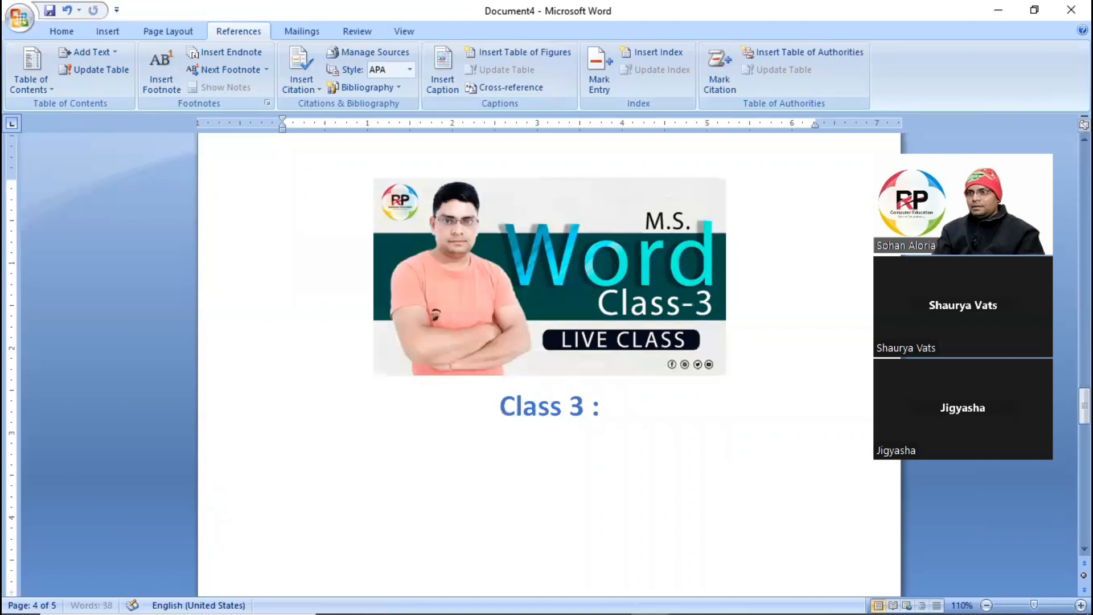
pyautogui.write(' Insert H')
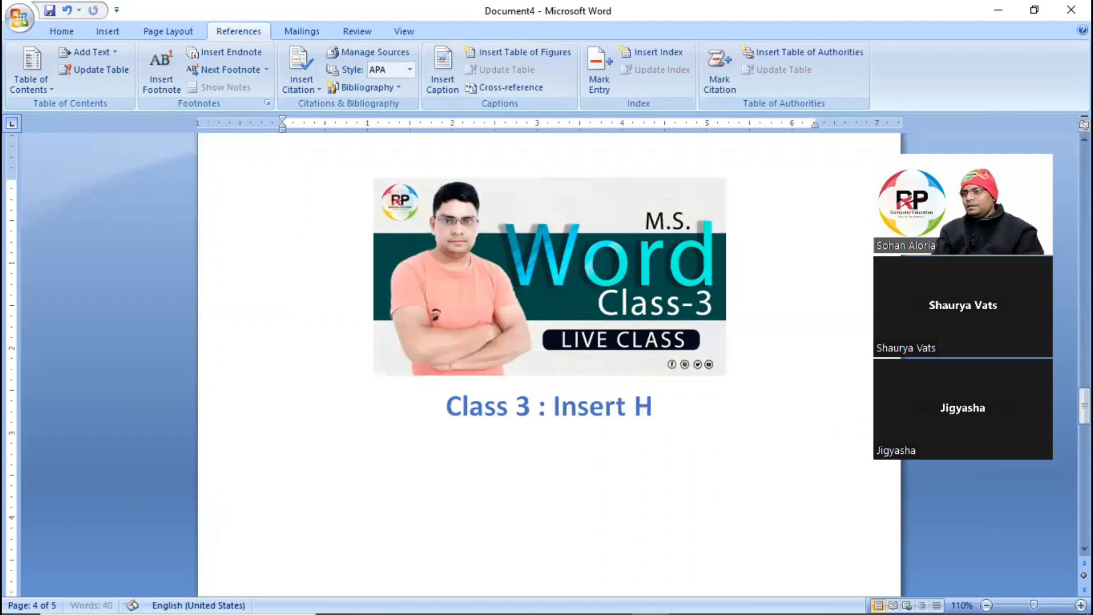
pyautogui.write('yperlink')
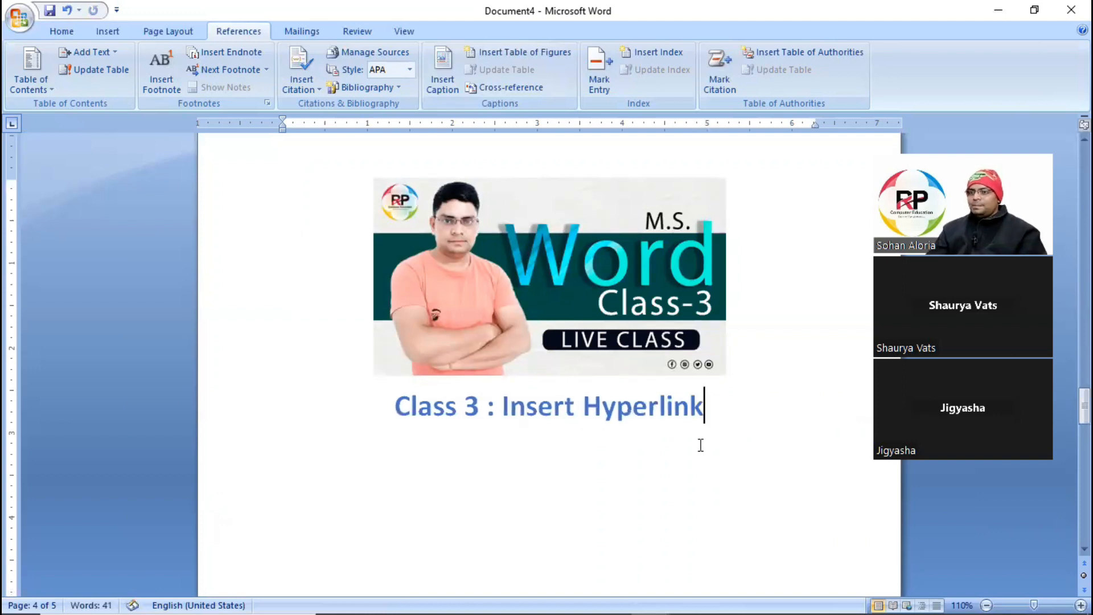
# Extend the Class 4 caption under its picture with ": Image Properties"
pyautogui.scroll(-3, 533, 465)
pyautogui.scroll(-10, 516, 454)
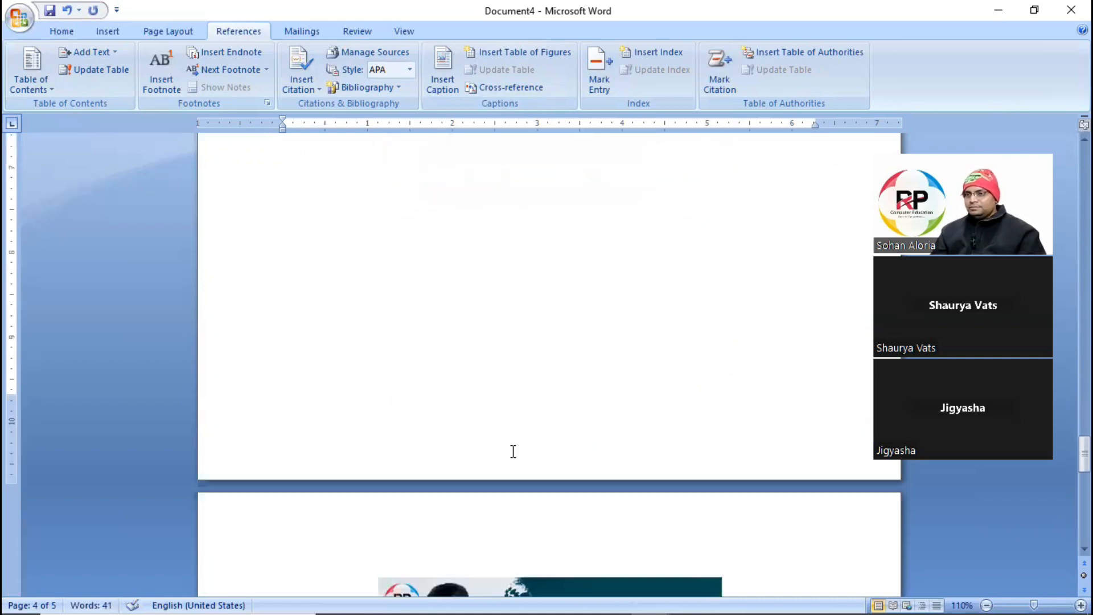
pyautogui.click(624, 389)
pyautogui.write(': ')
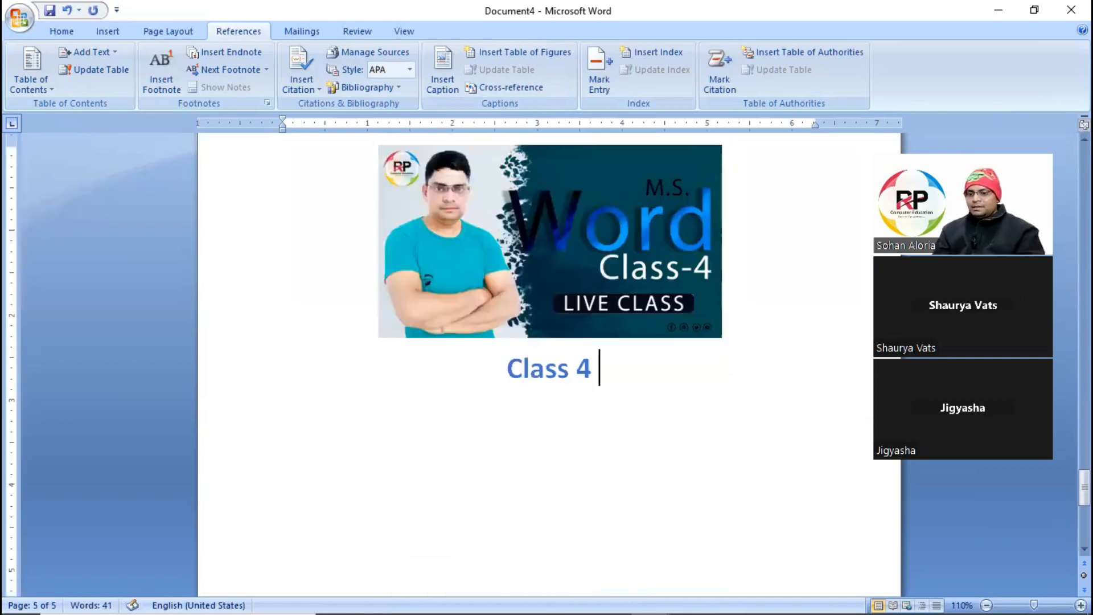
pyautogui.write('Images')
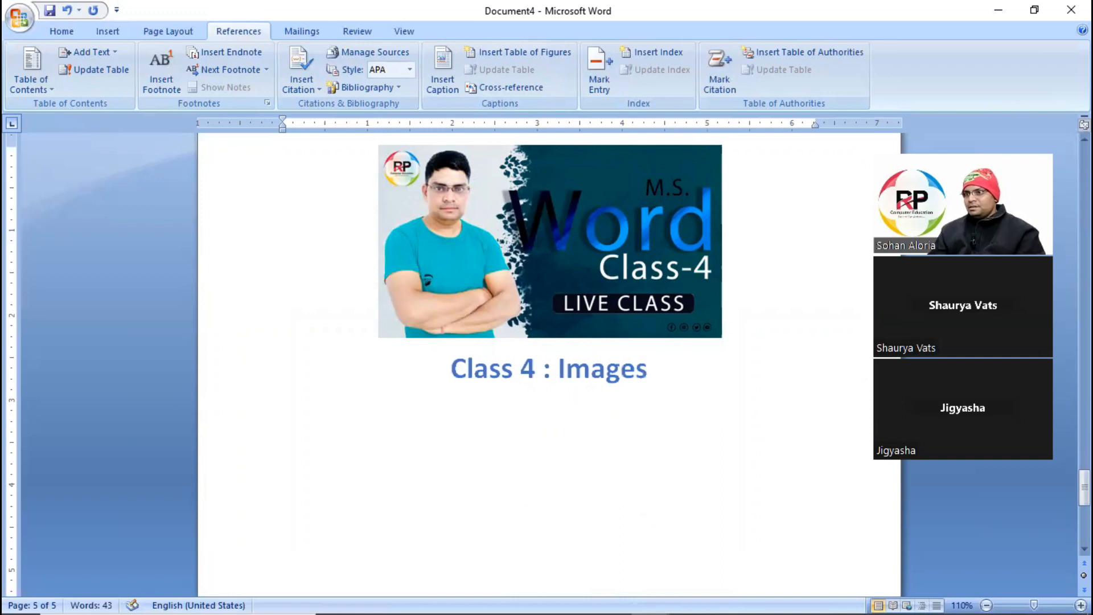
pyautogui.press('BackSpace')
pyautogui.write('Prop')
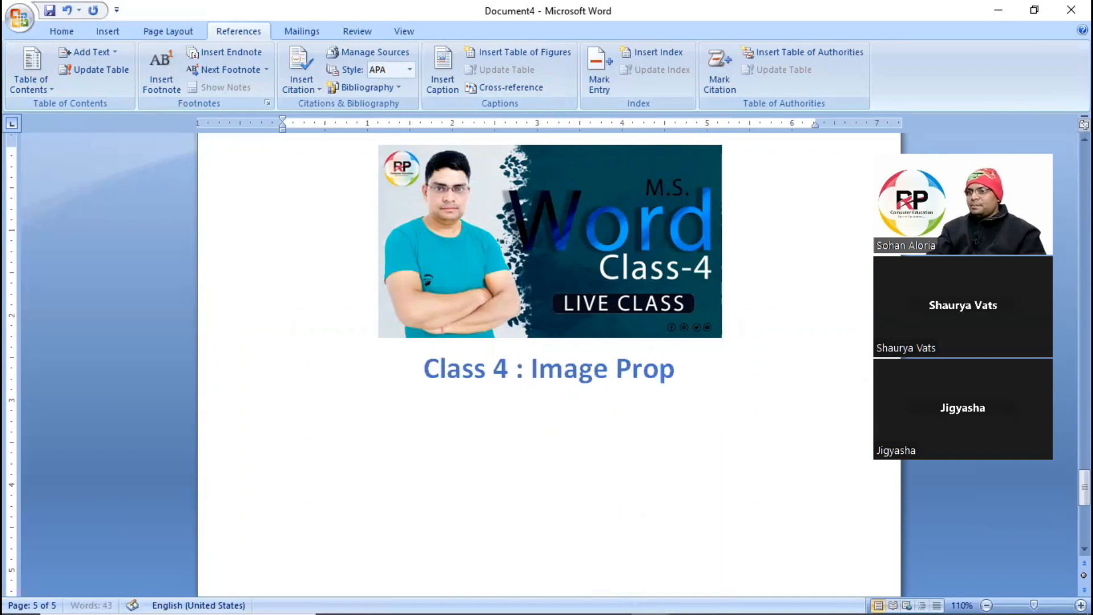
pyautogui.write('erties')
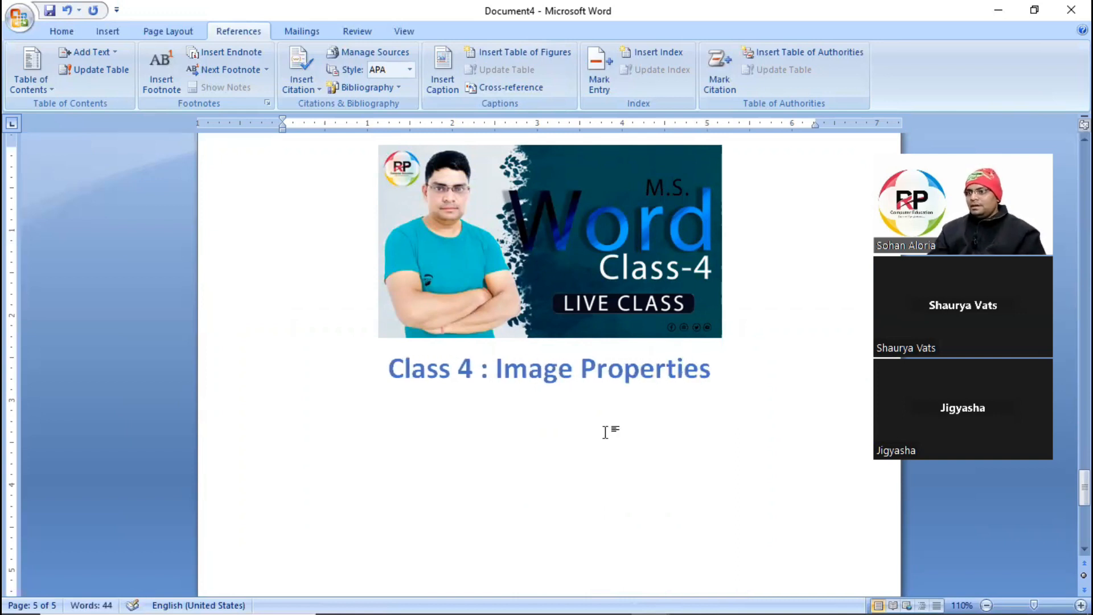
# Update the entire table of figures on the first page with the extended Class 3 and Class 4 captions
pyautogui.scroll(15, 606, 432)
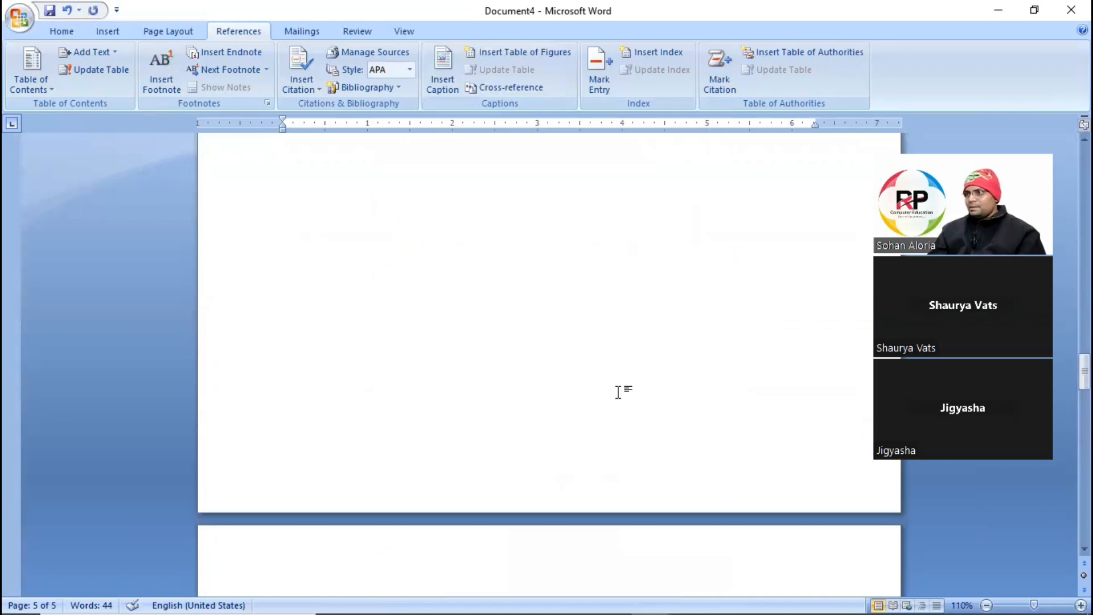
pyautogui.scroll(10, 159, 279)
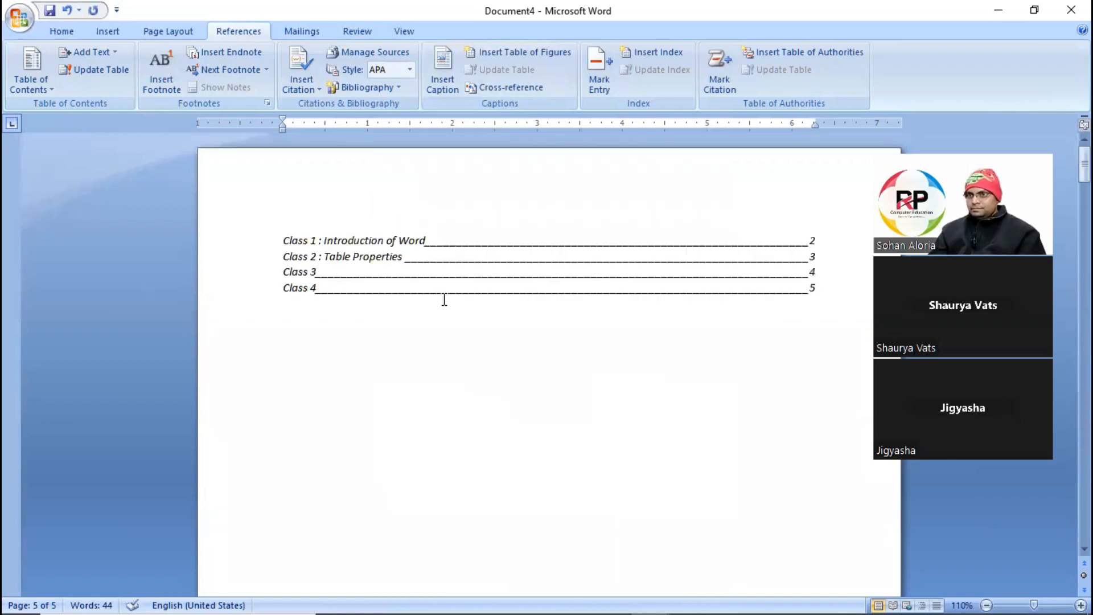
pyautogui.click(428, 242)
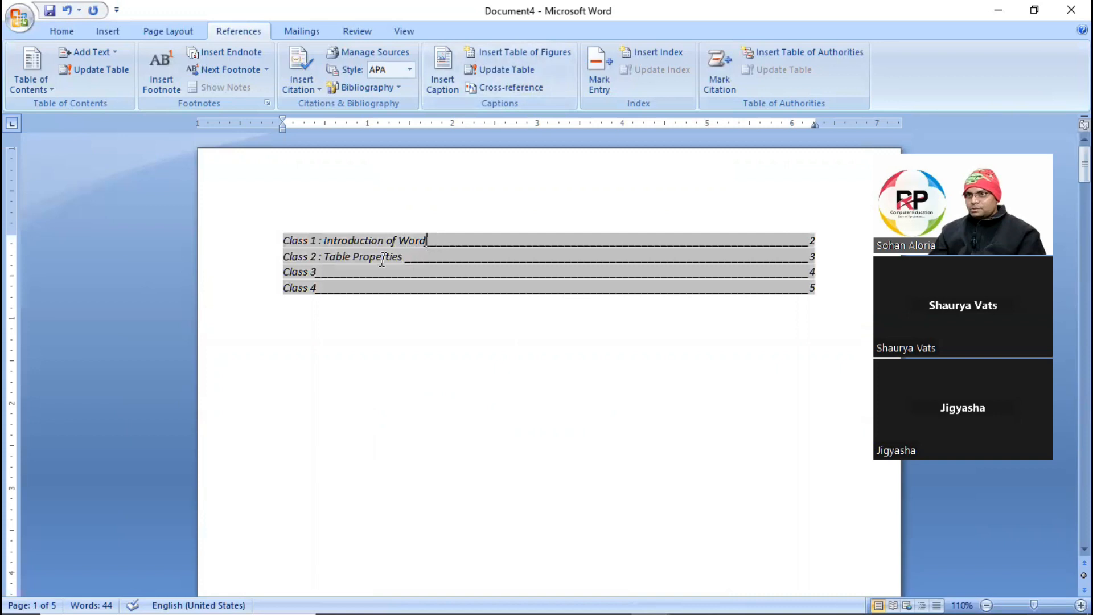
pyautogui.click(384, 351)
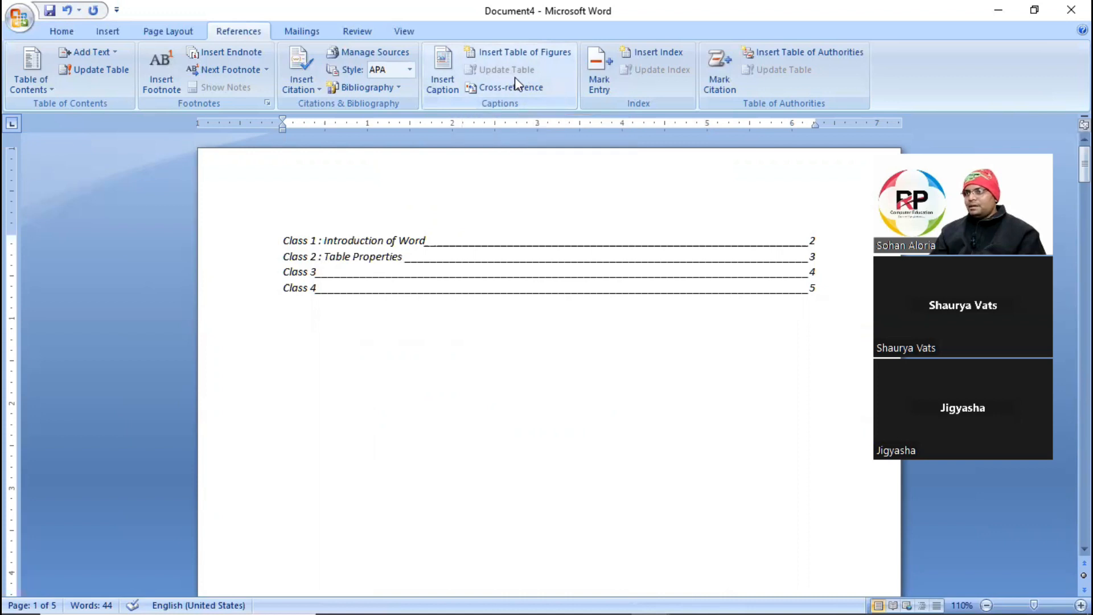
pyautogui.click(373, 251)
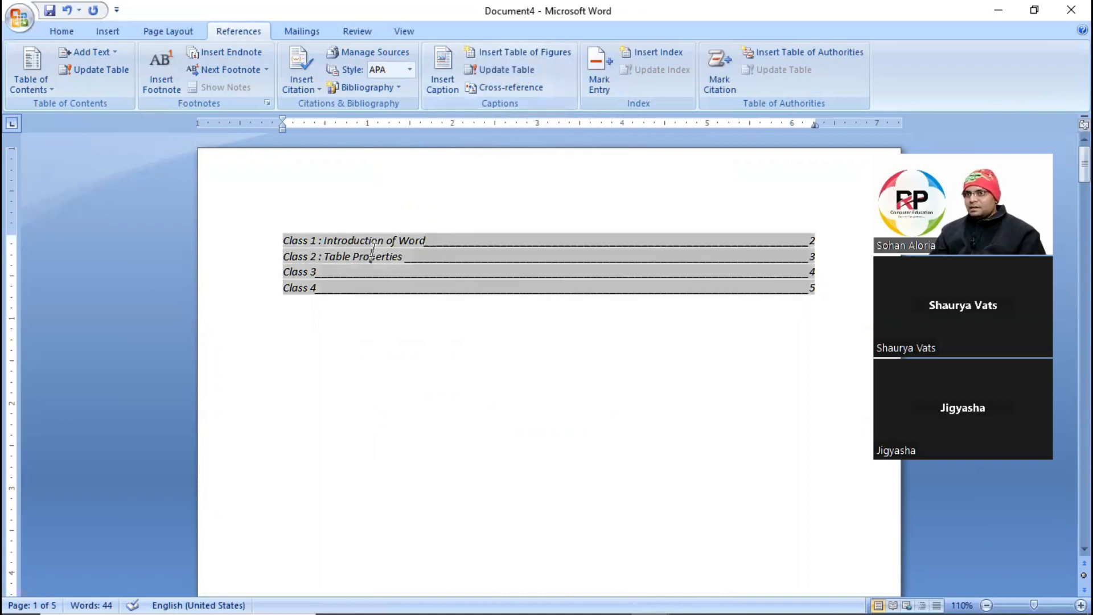
pyautogui.click(490, 70)
pyautogui.click(462, 313)
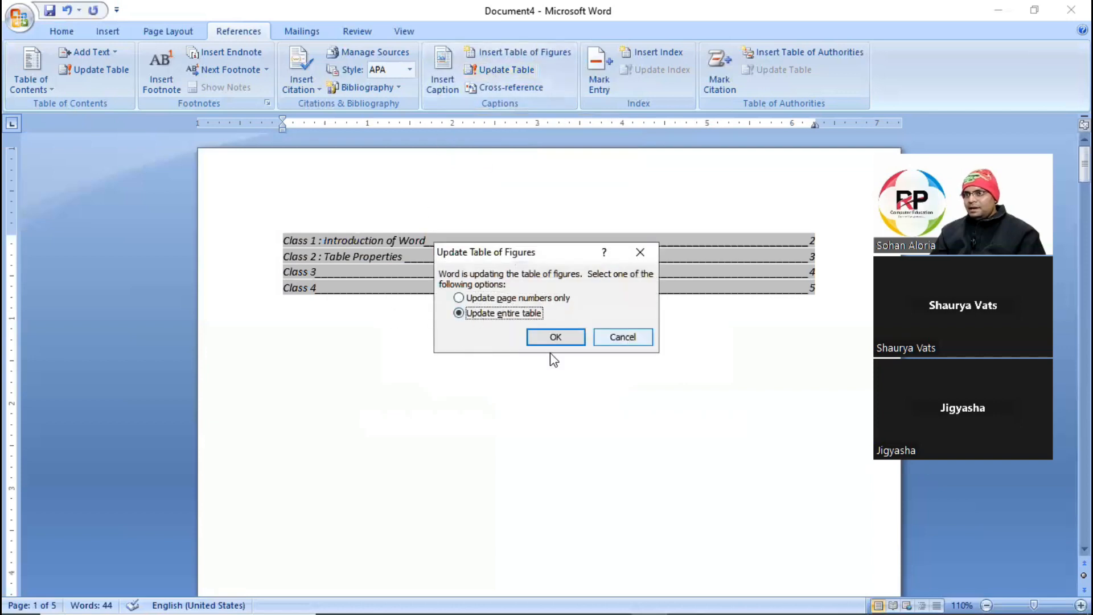
pyautogui.click(557, 339)
pyautogui.click(452, 318)
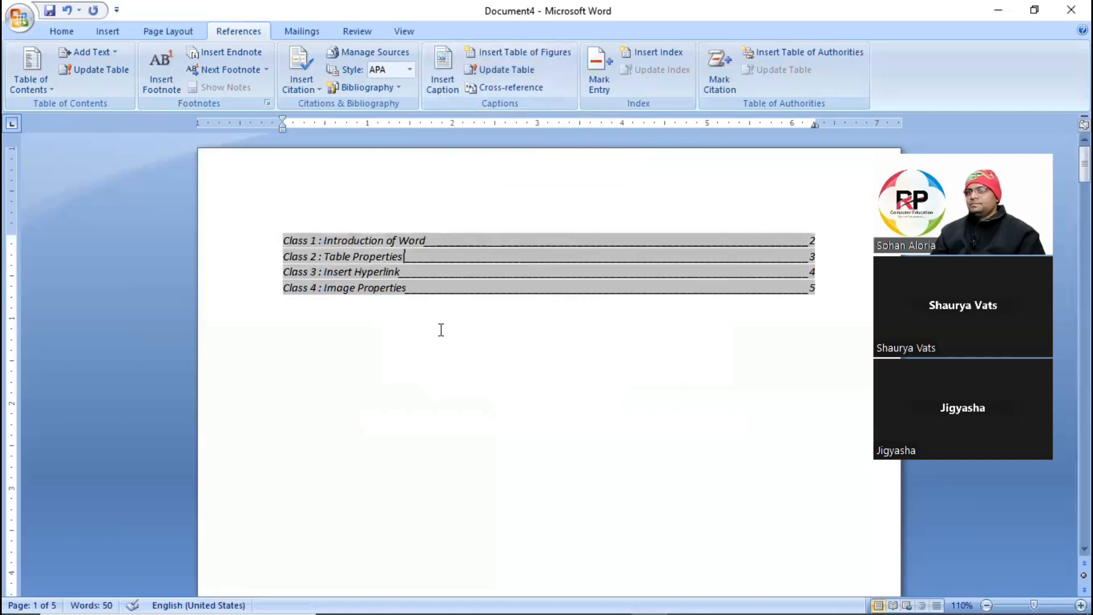
# Check the updated entries in the table of figures against the caption under the Class 1 picture
pyautogui.scroll(3, 491, 359)
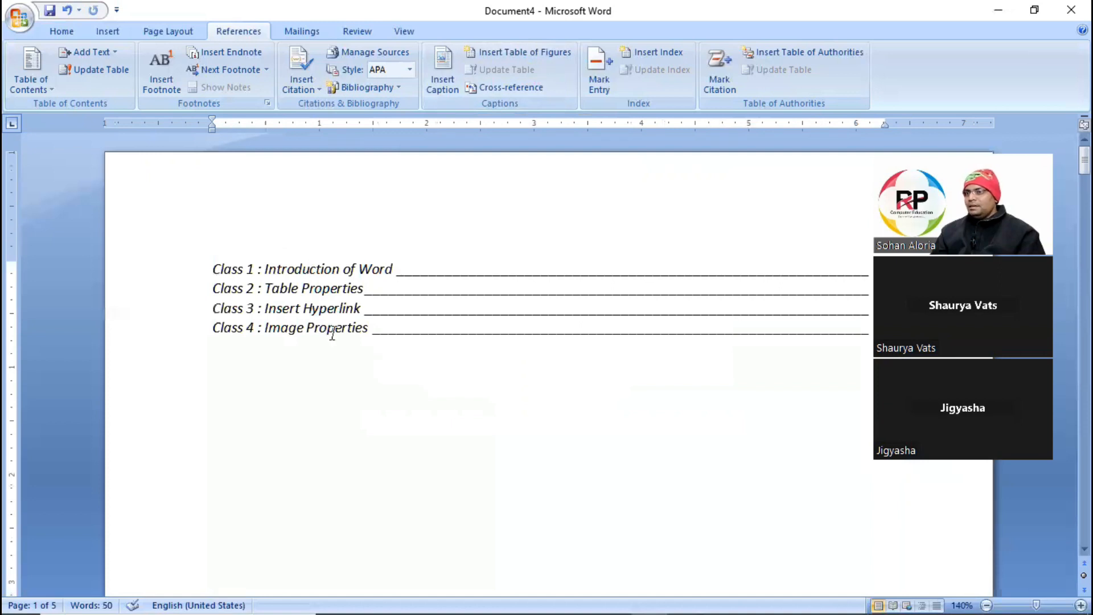
pyautogui.scroll(-3, 347, 351)
pyautogui.keyDown('ctrl'); pyautogui.scroll(-3, 347, 352); pyautogui.keyUp('ctrl')
pyautogui.scroll(-3, 447, 409)
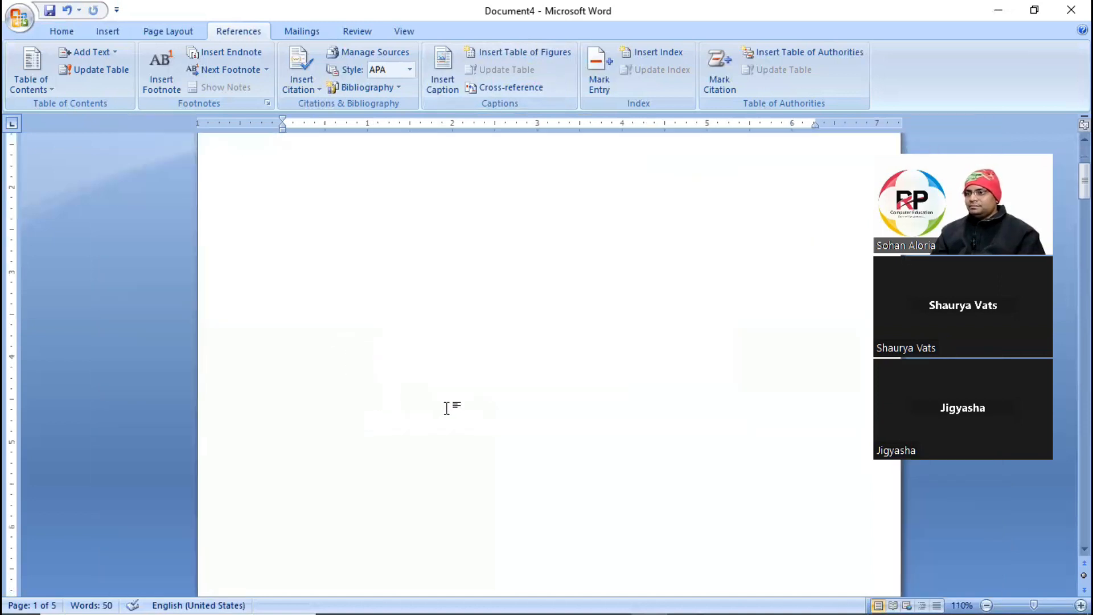
pyautogui.scroll(-15, 433, 402)
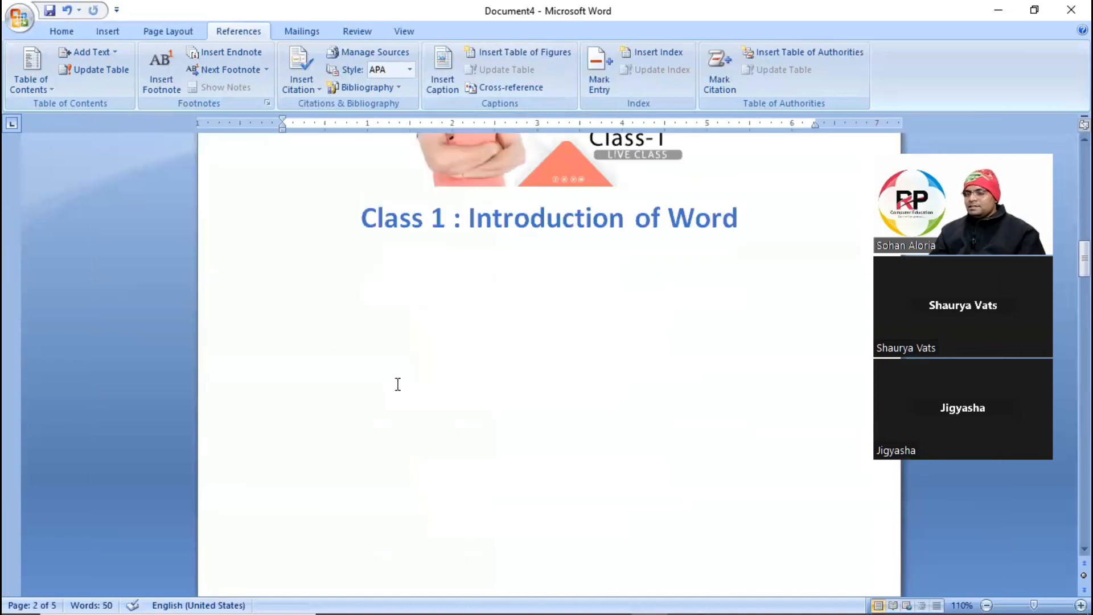
pyautogui.scroll(20, 398, 376)
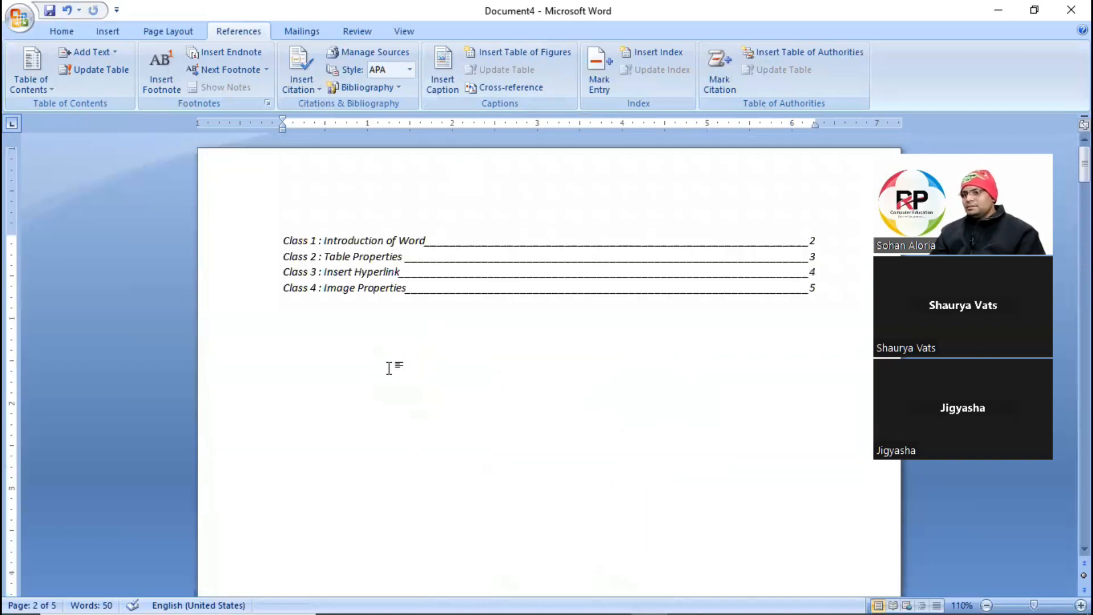
pyautogui.hotkey('ctrl', 's')
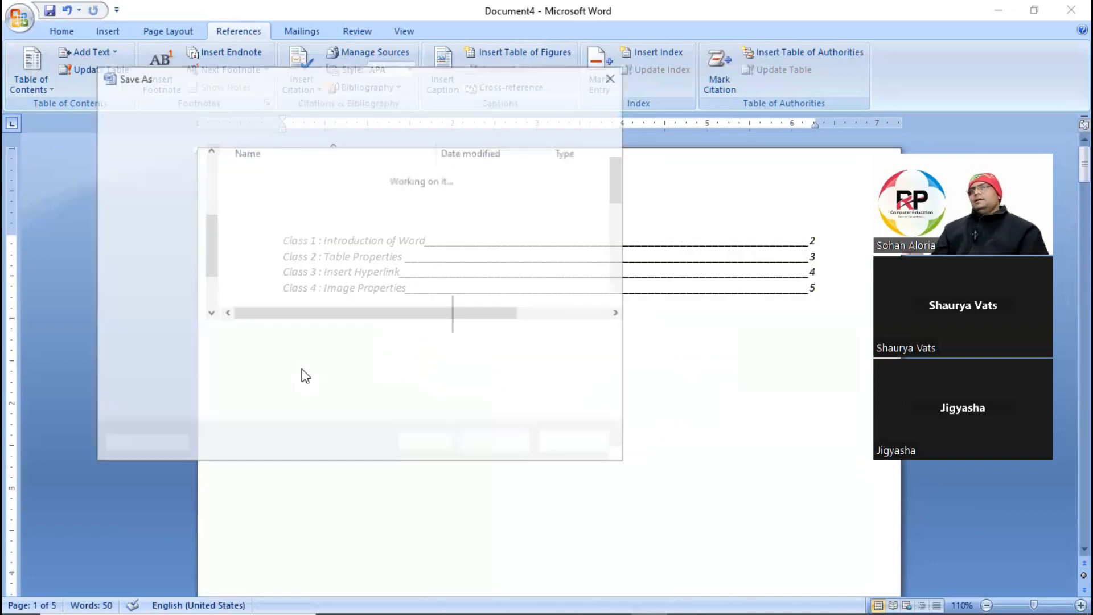
pyautogui.press('Escape')
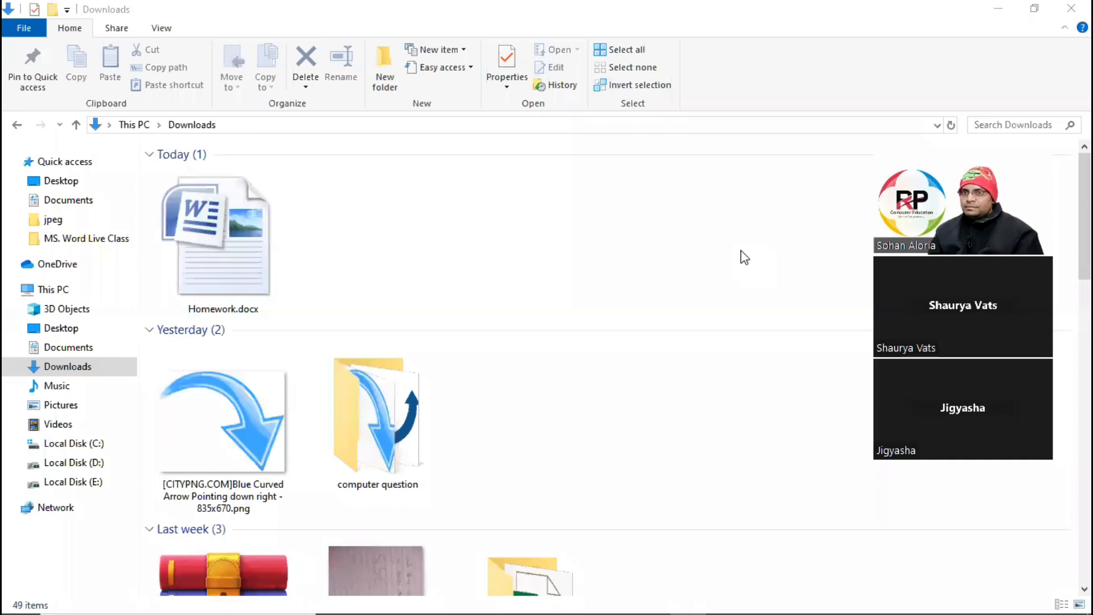
# Open Homework.docx from the Downloads folder and look through its birthday invitation letters
pyautogui.click(215, 245)
pyautogui.doubleClick(216, 245)
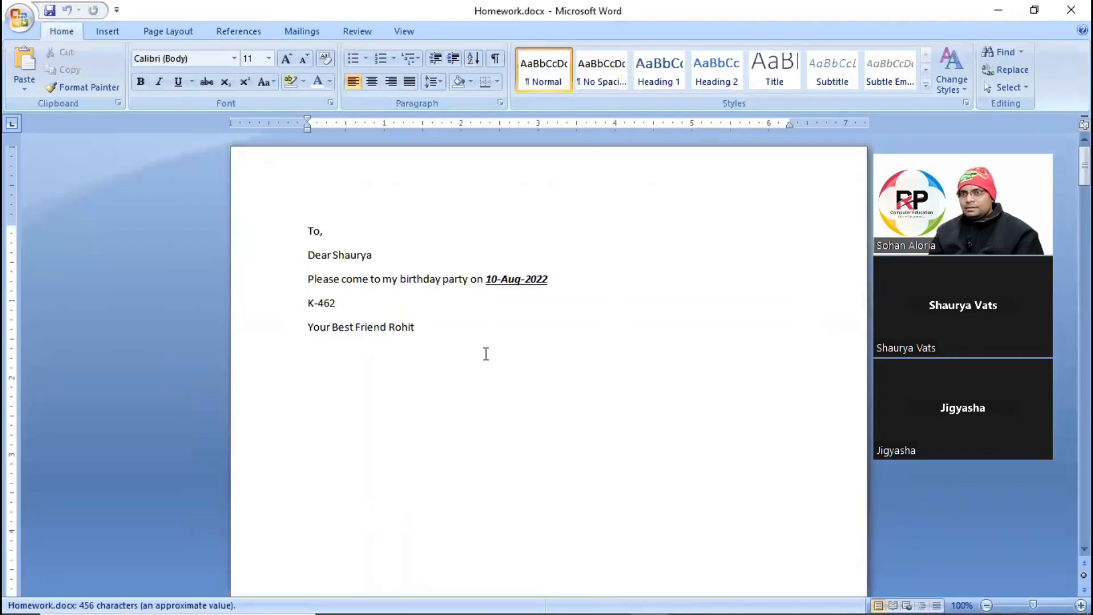
pyautogui.keyDown('ctrl'); pyautogui.scroll(-2, 491, 349); pyautogui.keyUp('ctrl')
pyautogui.scroll(-3, 481, 351)
pyautogui.scroll(-8, 481, 350)
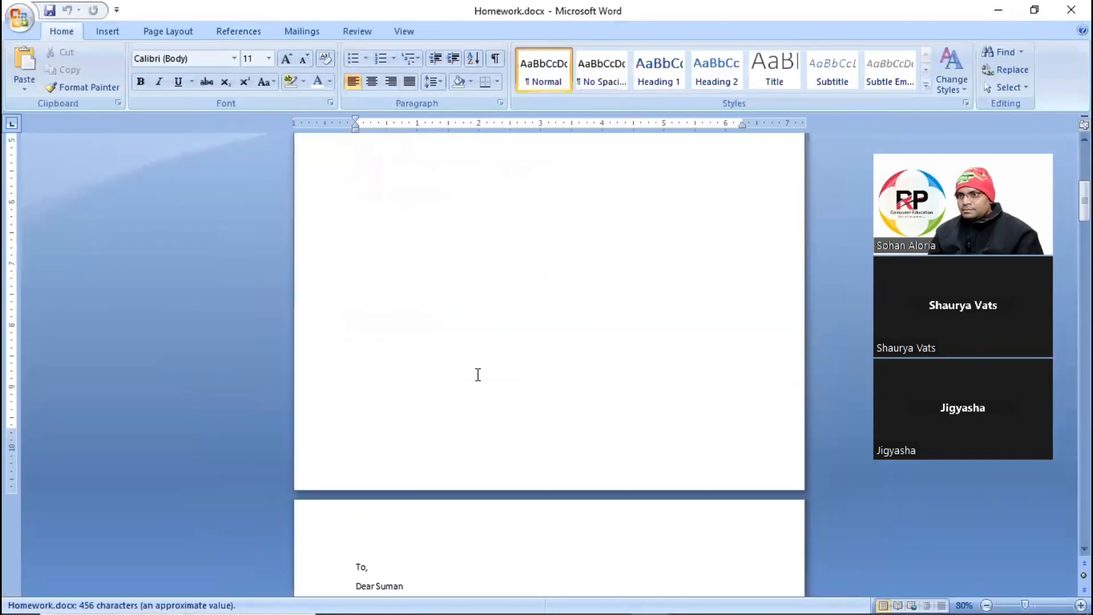
pyautogui.scroll(-1, 478, 378)
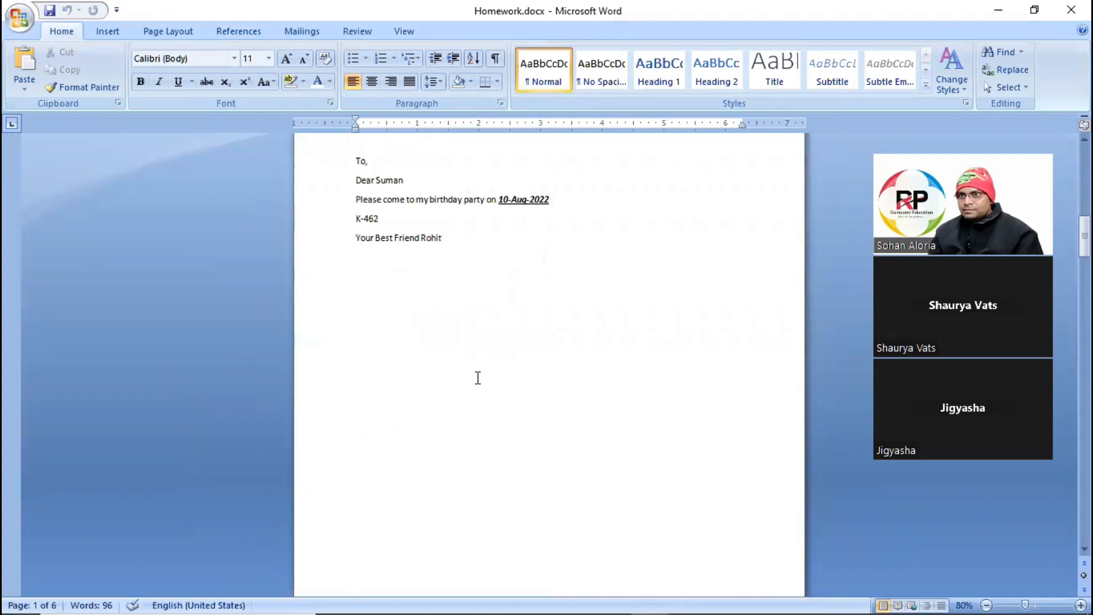
pyautogui.scroll(-10, 478, 378)
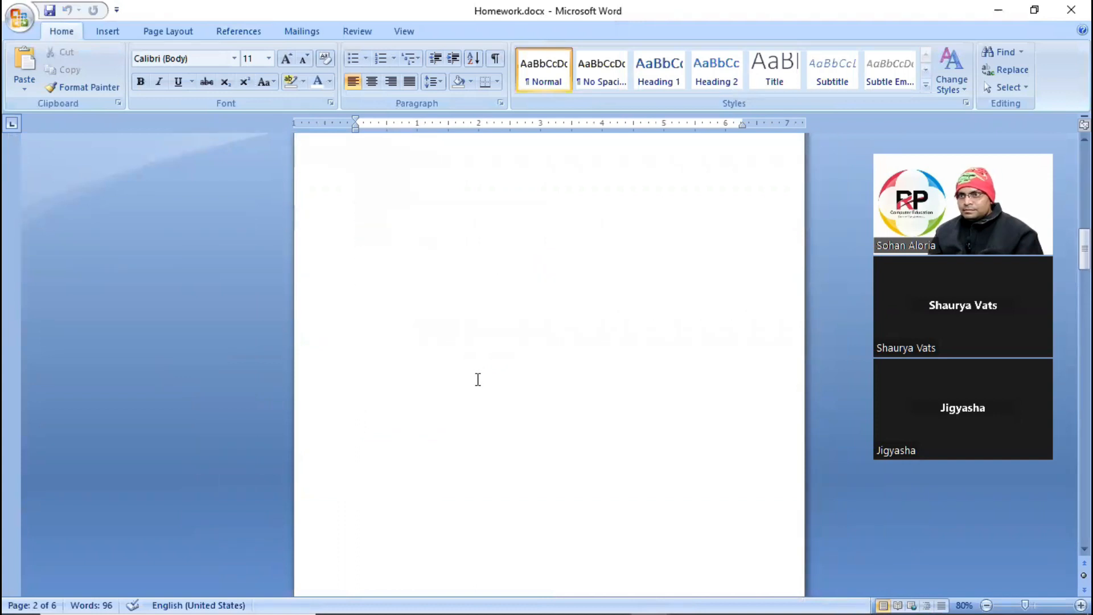
pyautogui.scroll(-10, 473, 382)
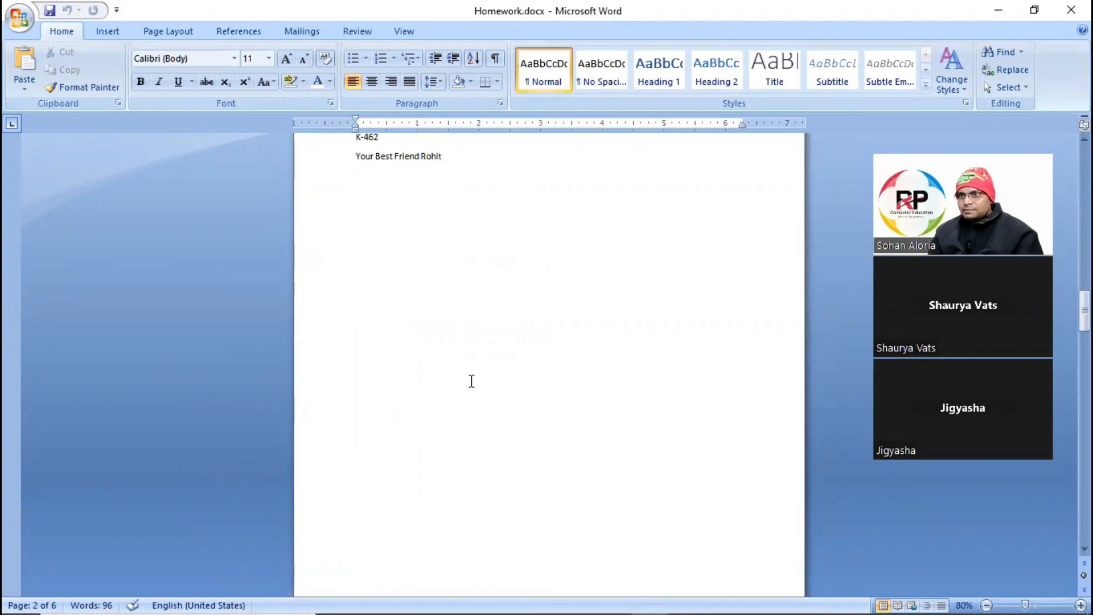
pyautogui.scroll(-2, 484, 383)
pyautogui.scroll(2, 485, 383)
pyautogui.keyDown('ctrl'); pyautogui.scroll(2, 485, 383); pyautogui.keyUp('ctrl')
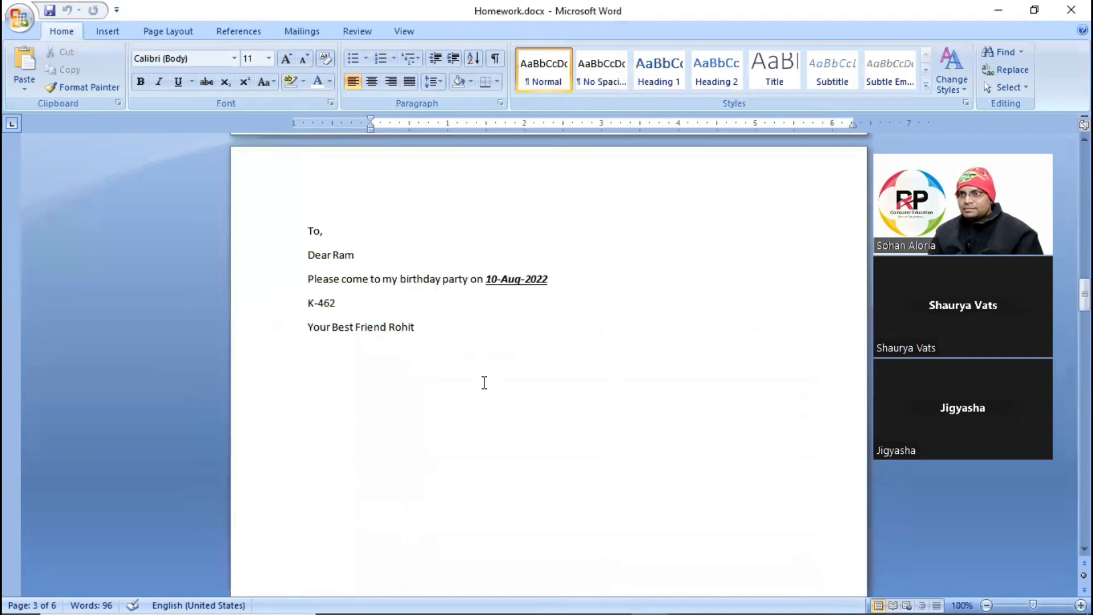
pyautogui.scroll(-15, 484, 383)
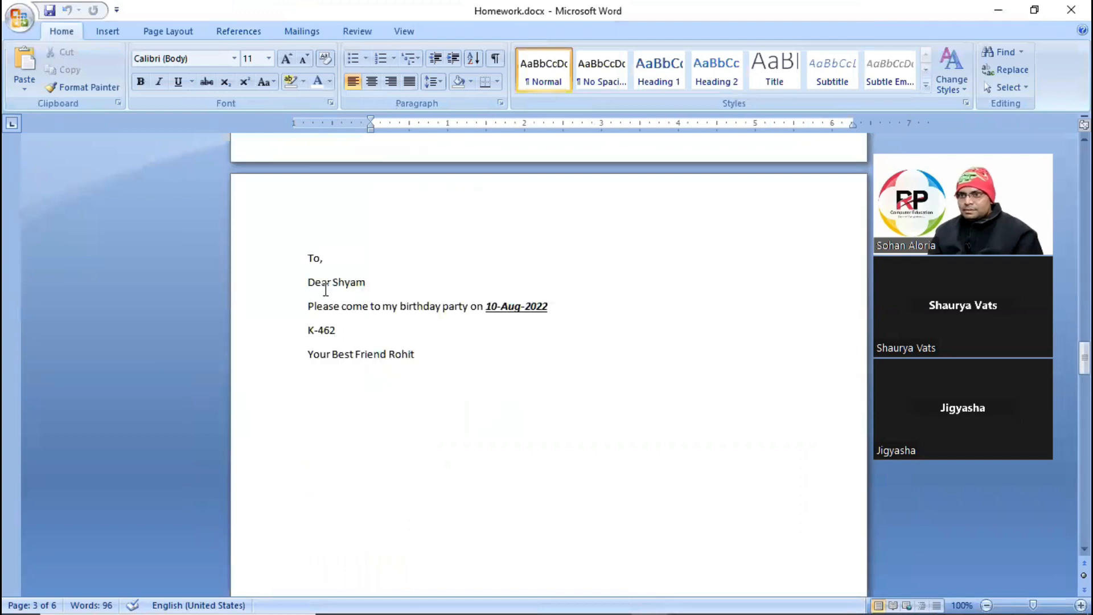
# Examine the greeting with the recipient's name and the address line in the invitation on the fourth page
pyautogui.click(353, 306)
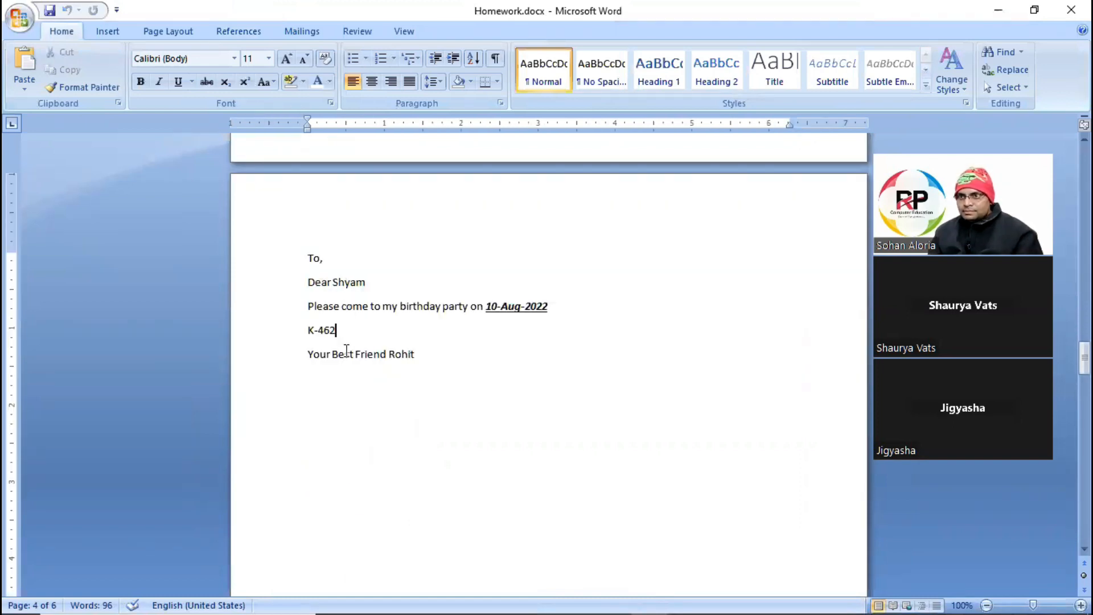
pyautogui.scroll(-18, 397, 406)
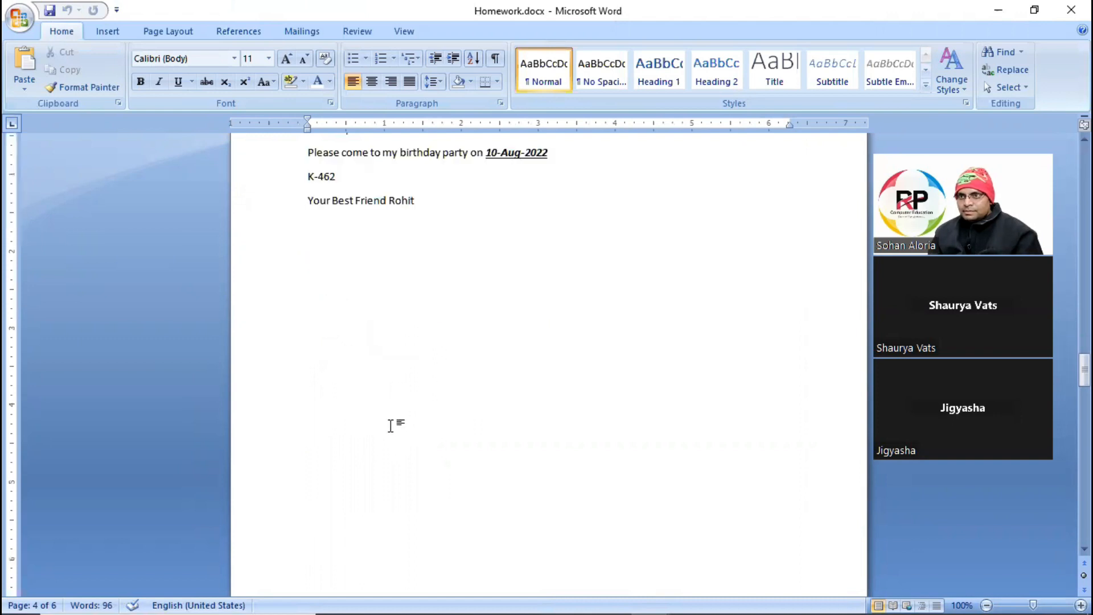
pyautogui.scroll(-3, 344, 324)
pyautogui.scroll(2, 358, 317)
pyautogui.keyDown('ctrl'); pyautogui.scroll(4, 359, 317); pyautogui.keyUp('ctrl')
pyautogui.click(340, 307)
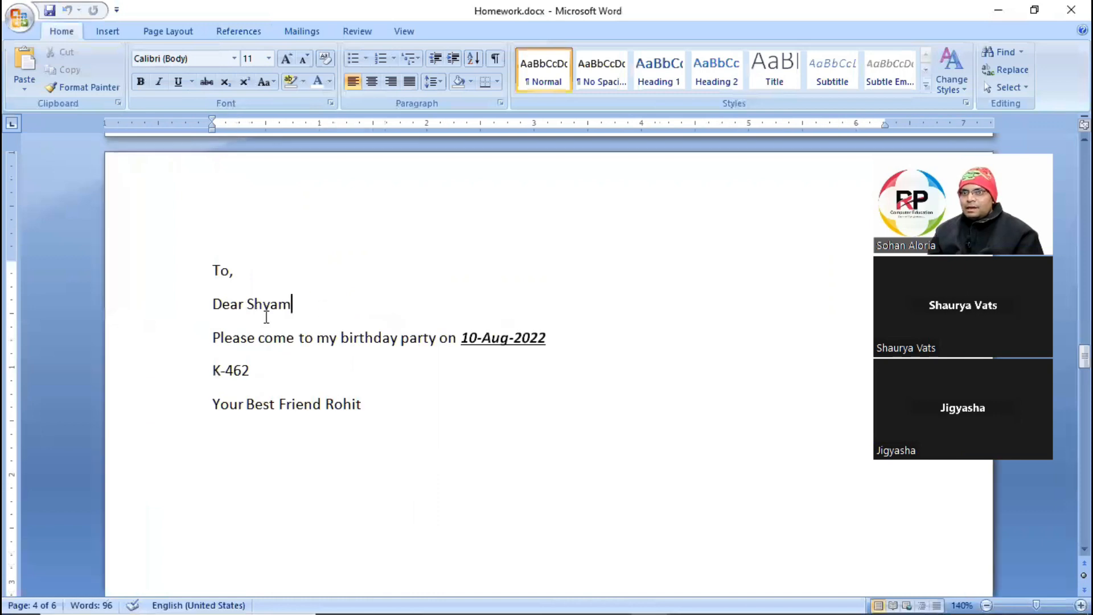
pyautogui.click(223, 306)
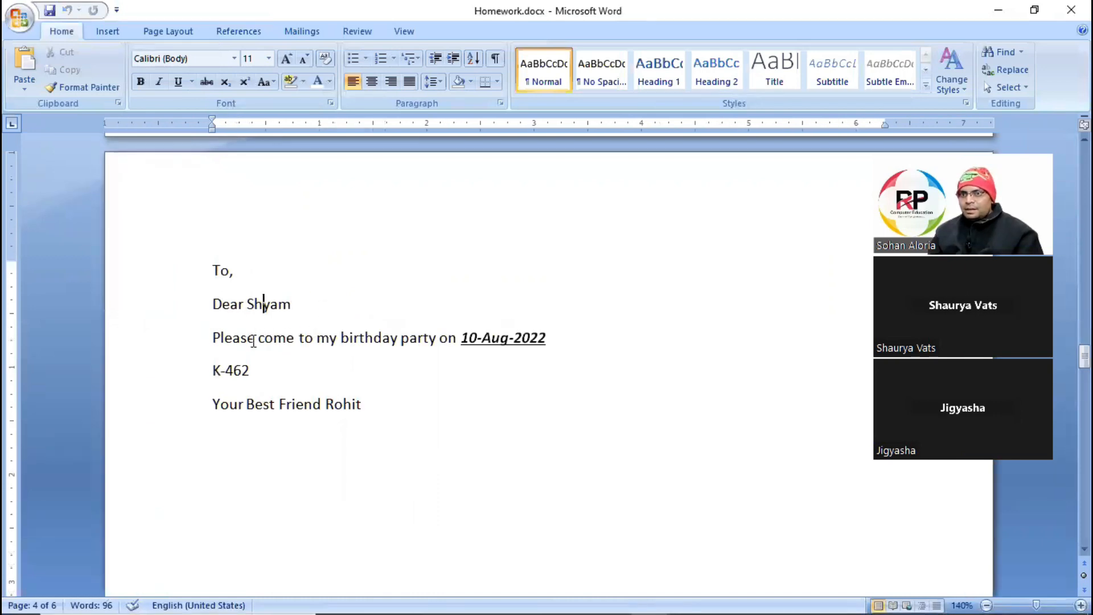
pyautogui.moveTo(207, 371); pyautogui.dragTo(324, 403)
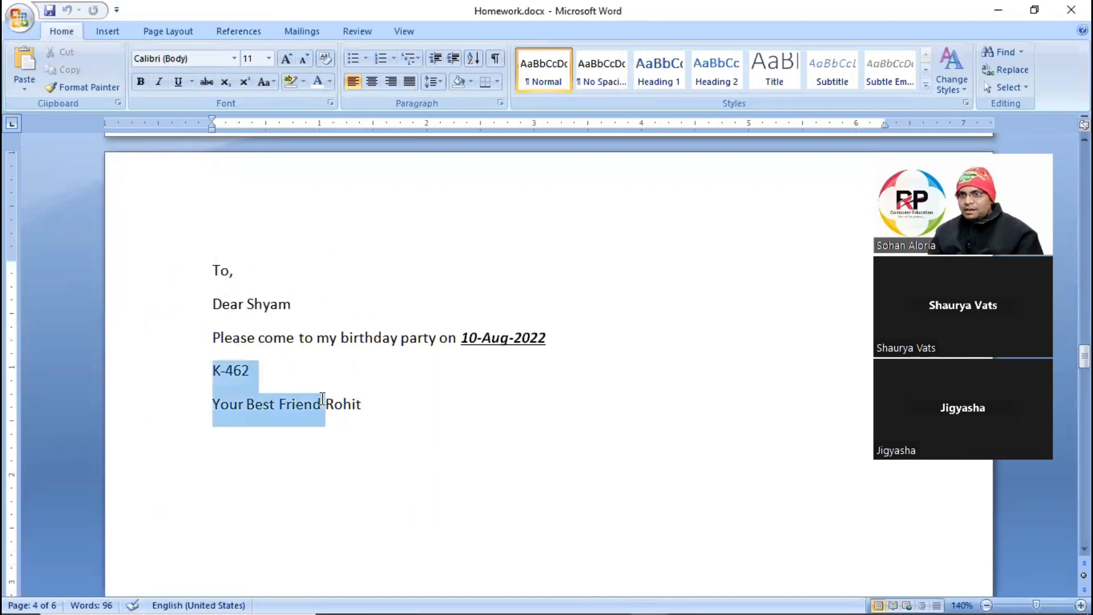
pyautogui.click(279, 306)
pyautogui.click(256, 307)
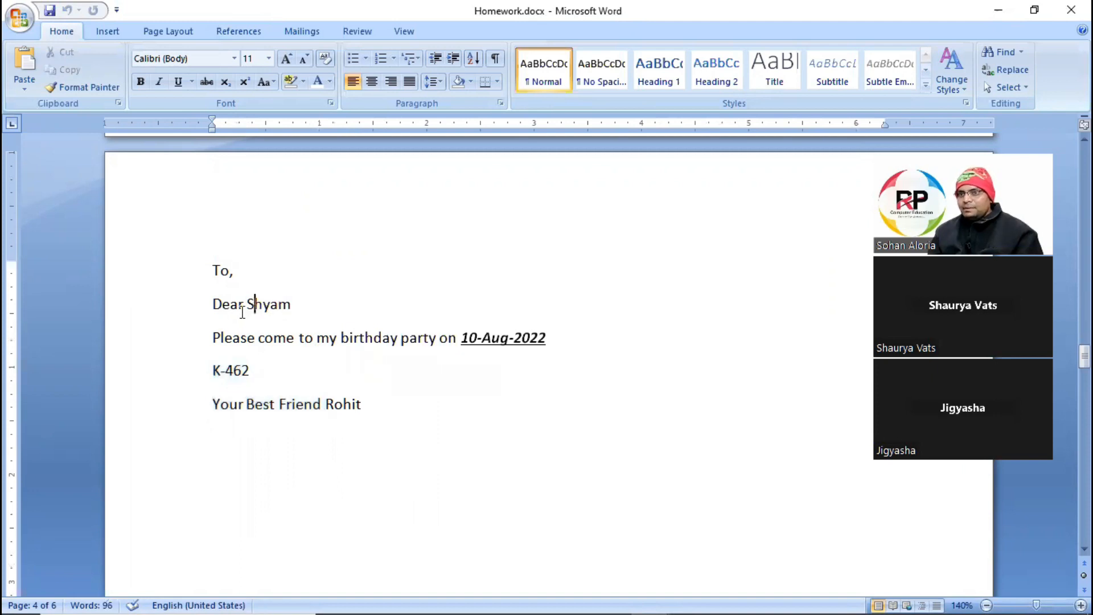
pyautogui.doubleClick(273, 306)
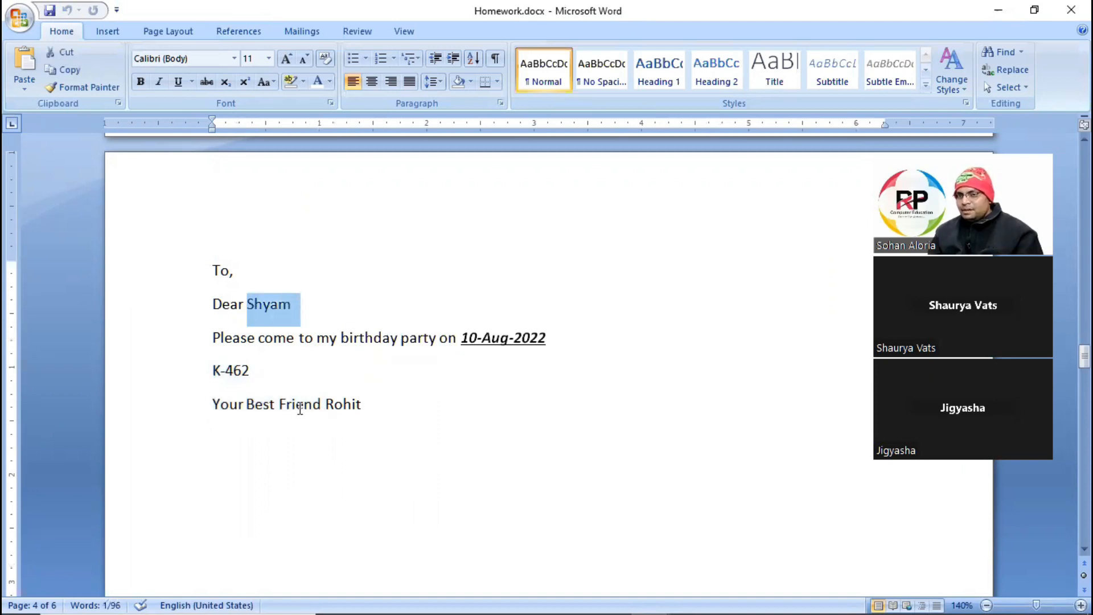
pyautogui.moveTo(212, 373); pyautogui.dragTo(273, 361)
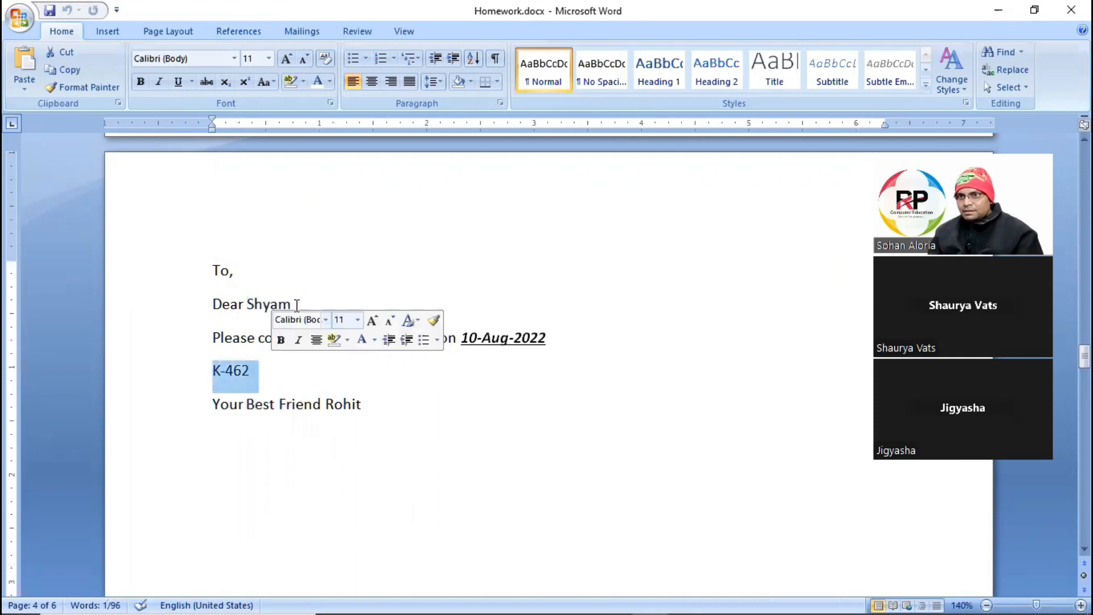
pyautogui.click(299, 306)
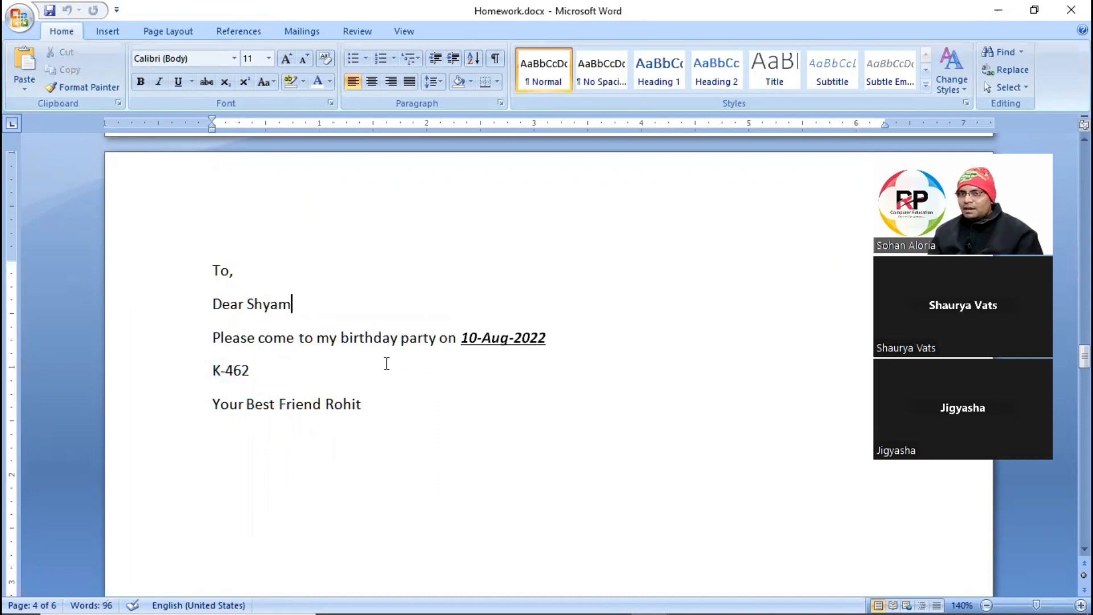
# Compare the address line of the fourth-page invitation with the recipient's greeting in the first letter
pyautogui.scroll(10, 356, 442)
pyautogui.scroll(-10, 370, 473)
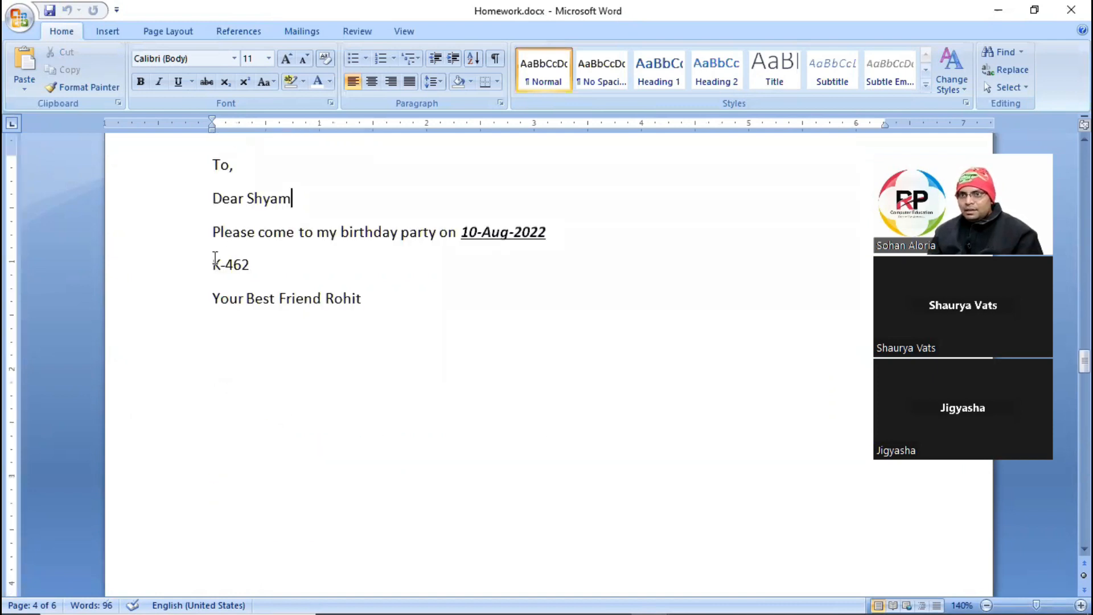
pyautogui.tripleClick(239, 263)
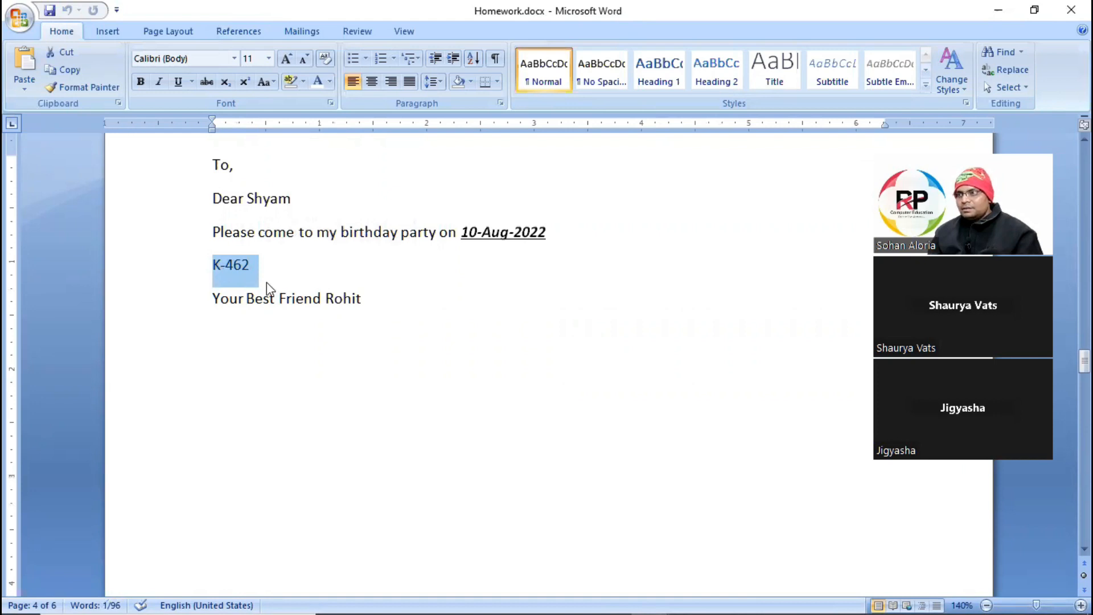
pyautogui.scroll(3, 249, 312)
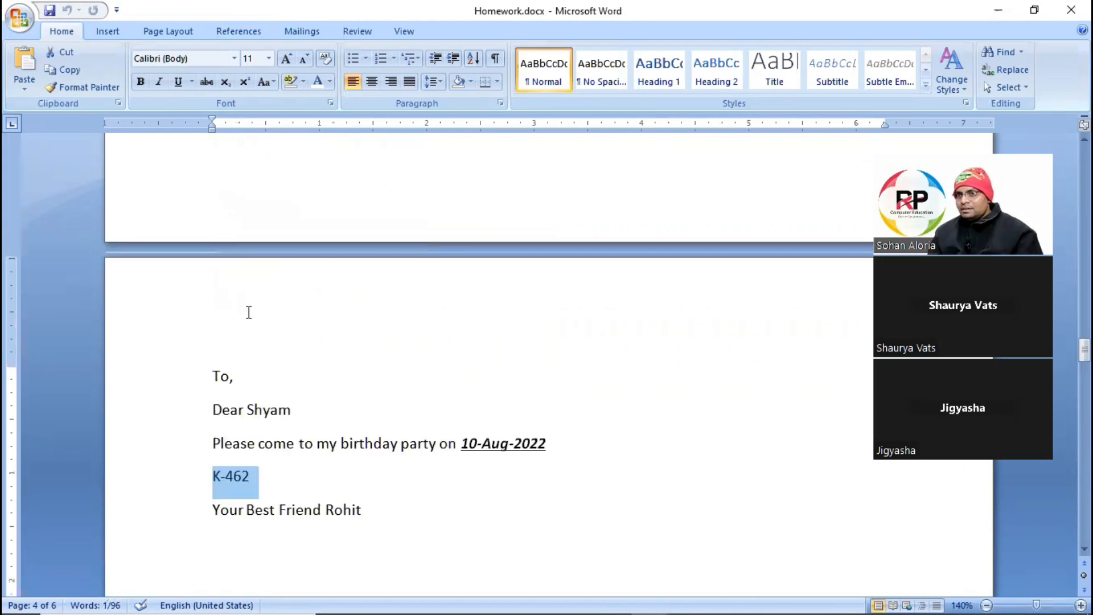
pyautogui.scroll(3, 716, 298)
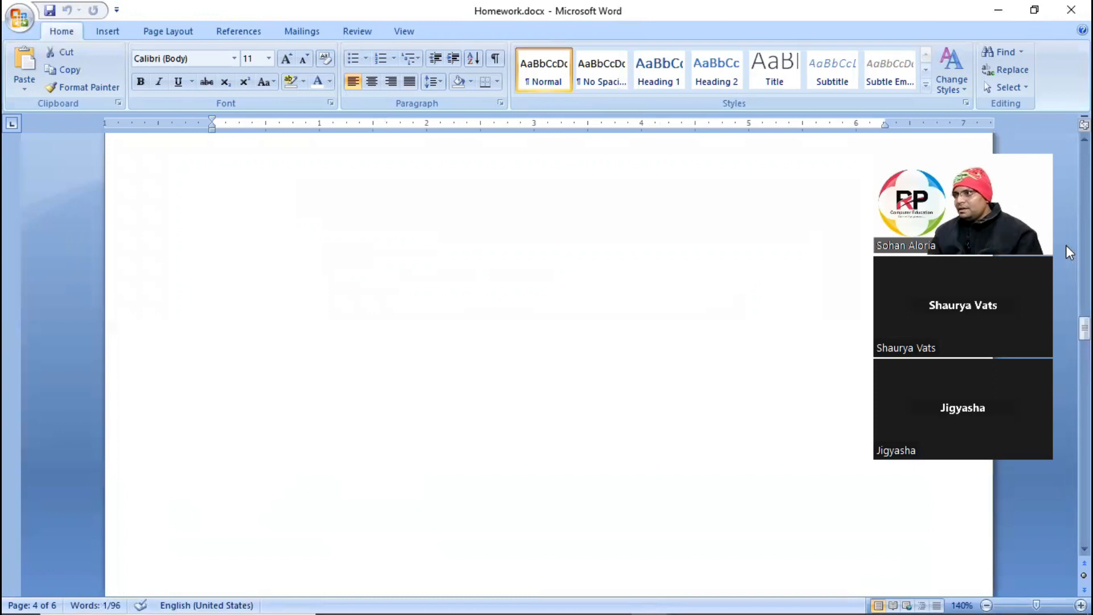
pyautogui.hotkey('ctrl', 'Home')
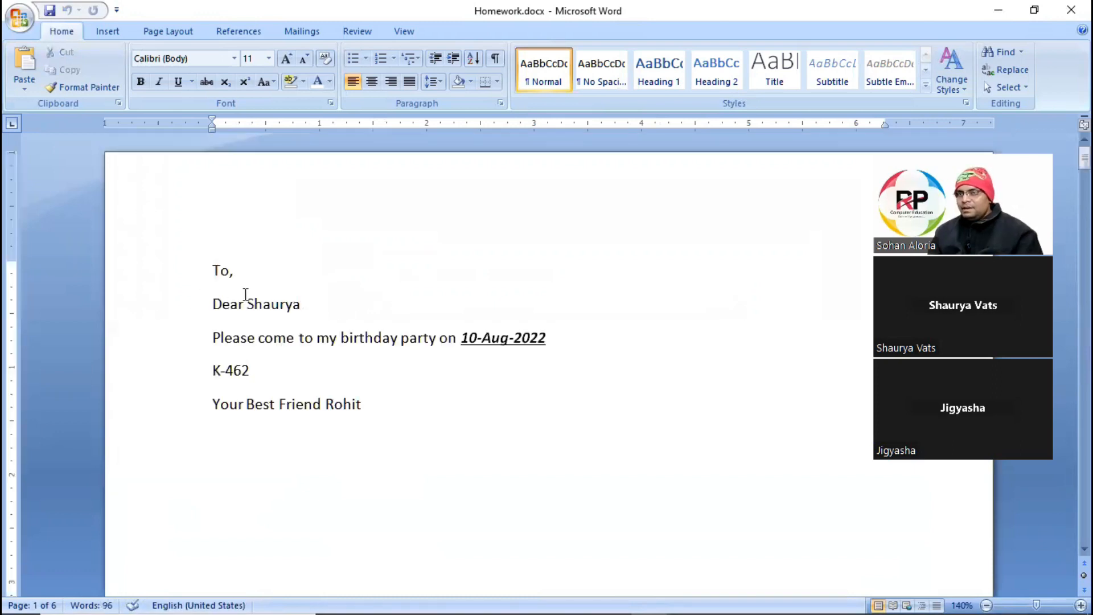
pyautogui.moveTo(300, 300); pyautogui.dragTo(217, 308)
pyautogui.click(299, 303)
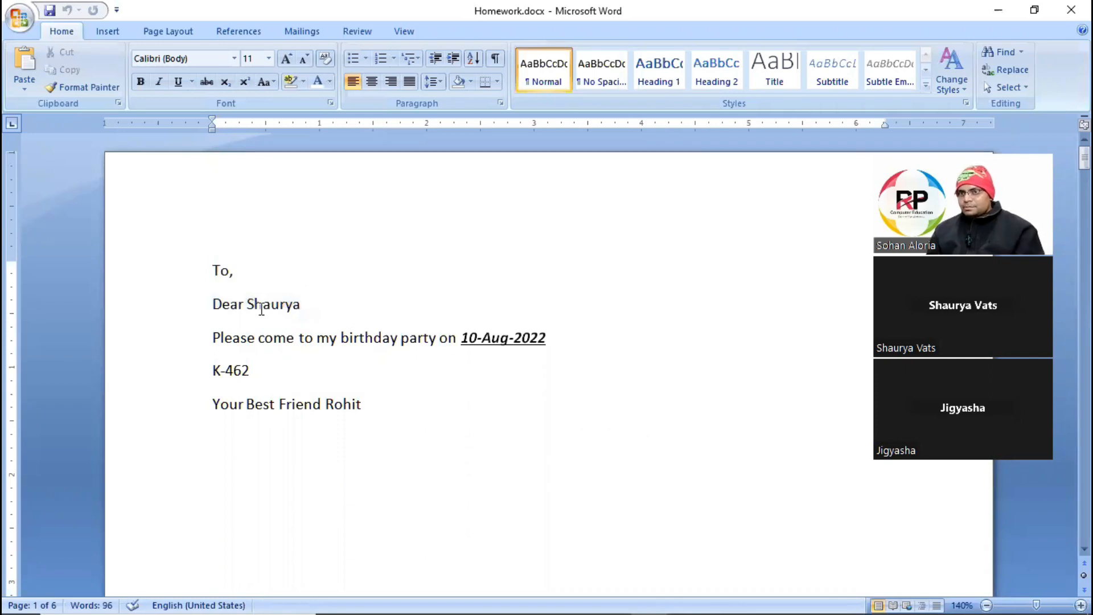
# Highlight the recipient's name in the first letter's greeting and then its address line
pyautogui.doubleClick(292, 301)
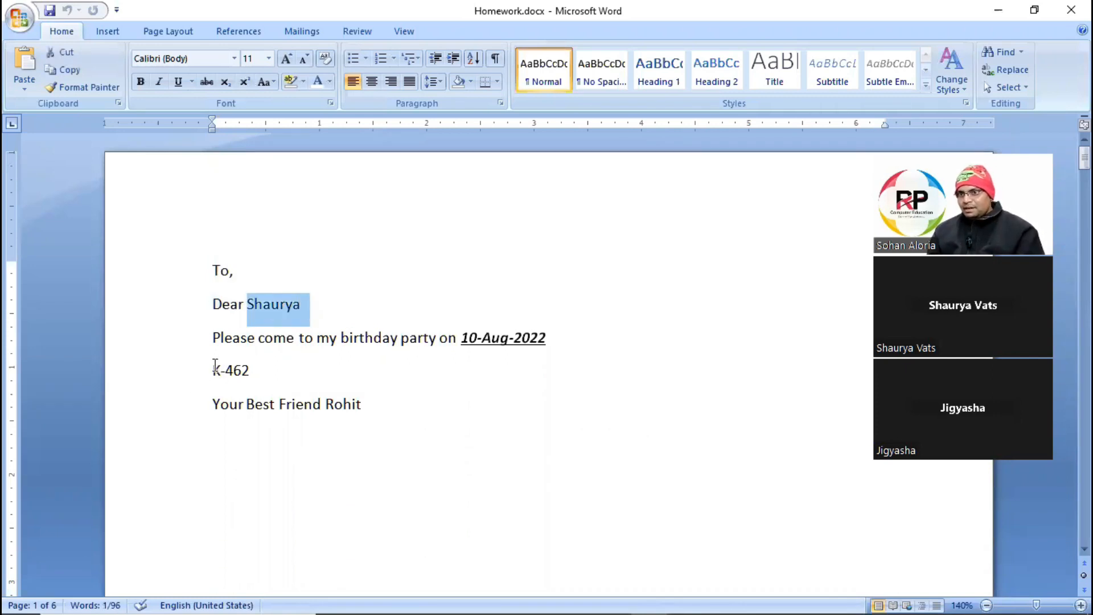
pyautogui.moveTo(215, 362); pyautogui.dragTo(299, 365)
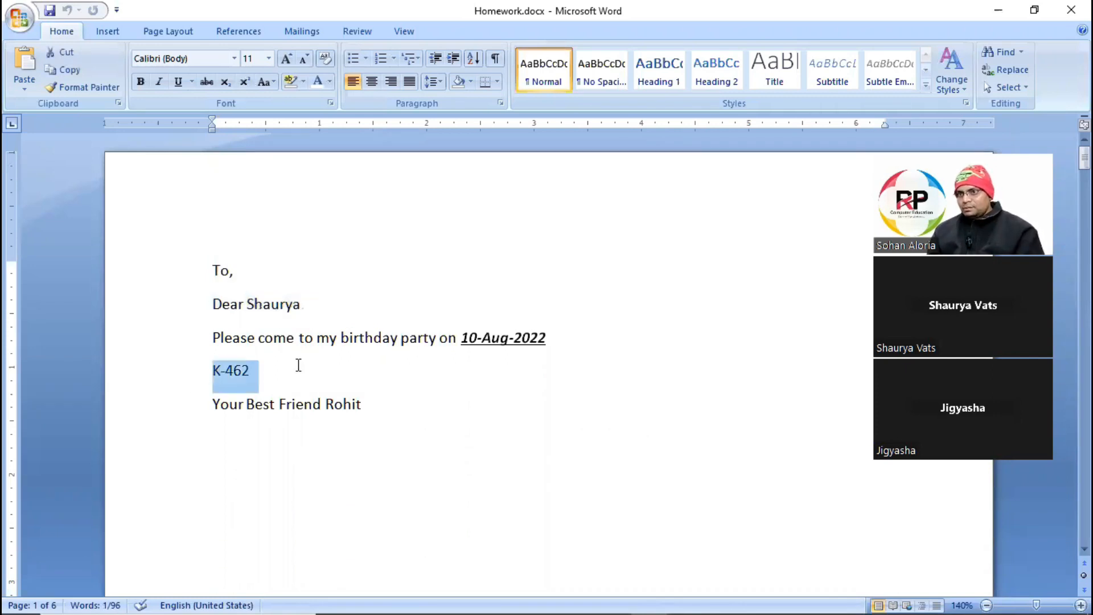
# Add a blank line below the greeting and another above the address line in the first invitation letter
pyautogui.click(302, 300)
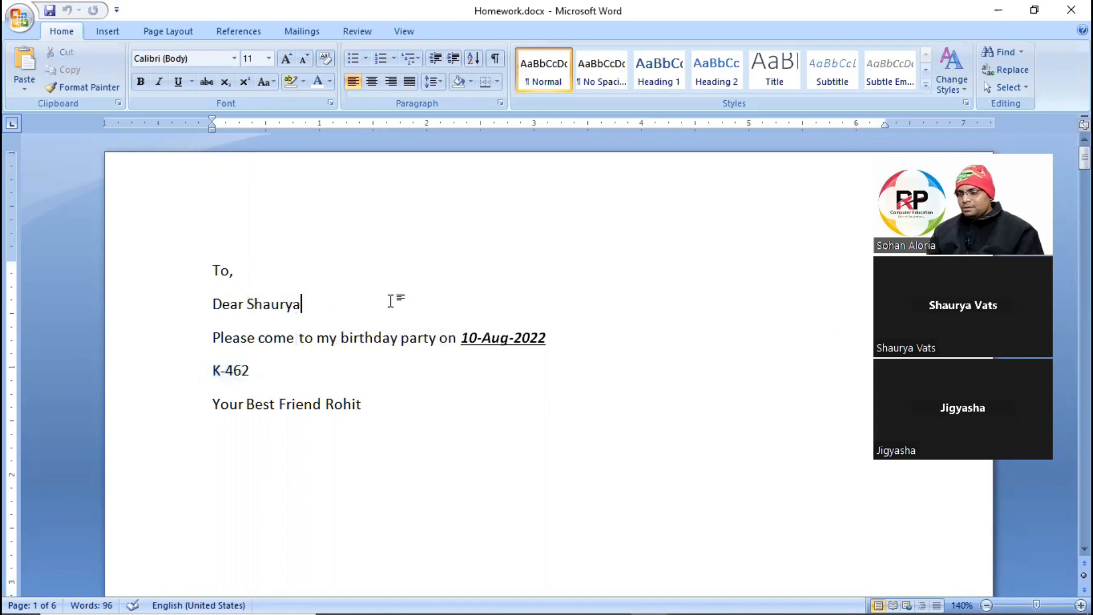
pyautogui.press('Return')
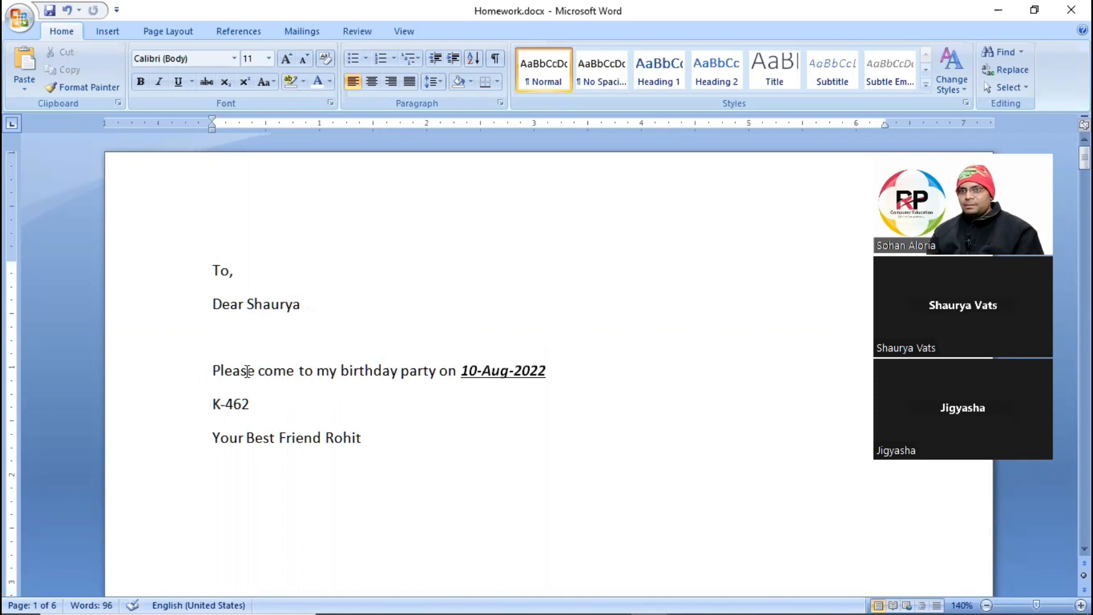
pyautogui.click(213, 370)
pyautogui.press('Return')
pyautogui.click(210, 437)
pyautogui.press('Return')
# Look over the closing lines of the first letter and bring up the mail merge commands
pyautogui.scroll(-3, 253, 370)
pyautogui.click(240, 349)
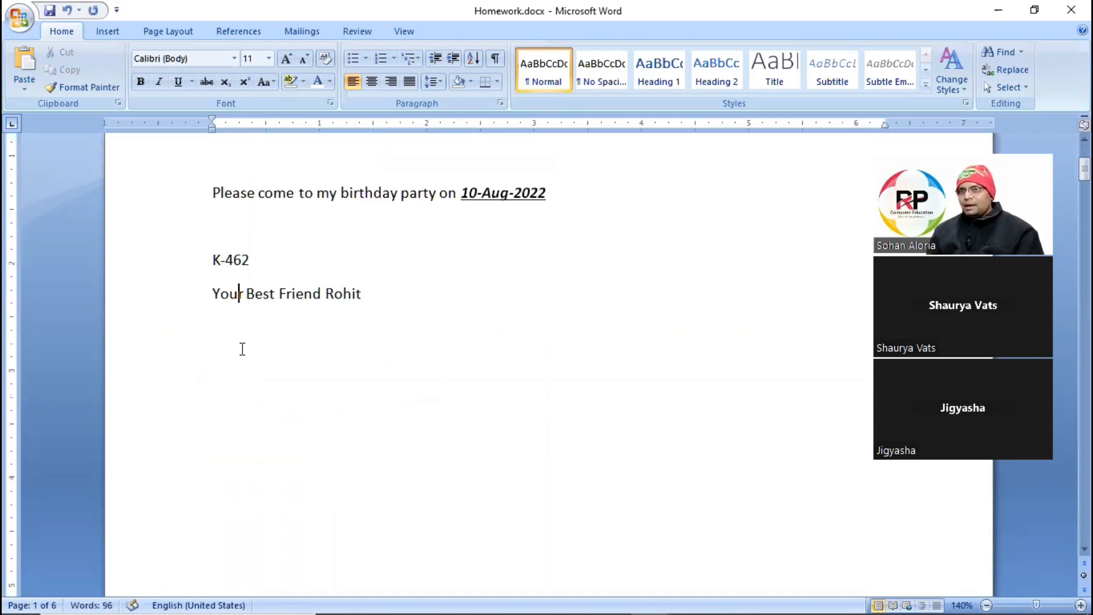
pyautogui.click(246, 373)
pyautogui.click(232, 345)
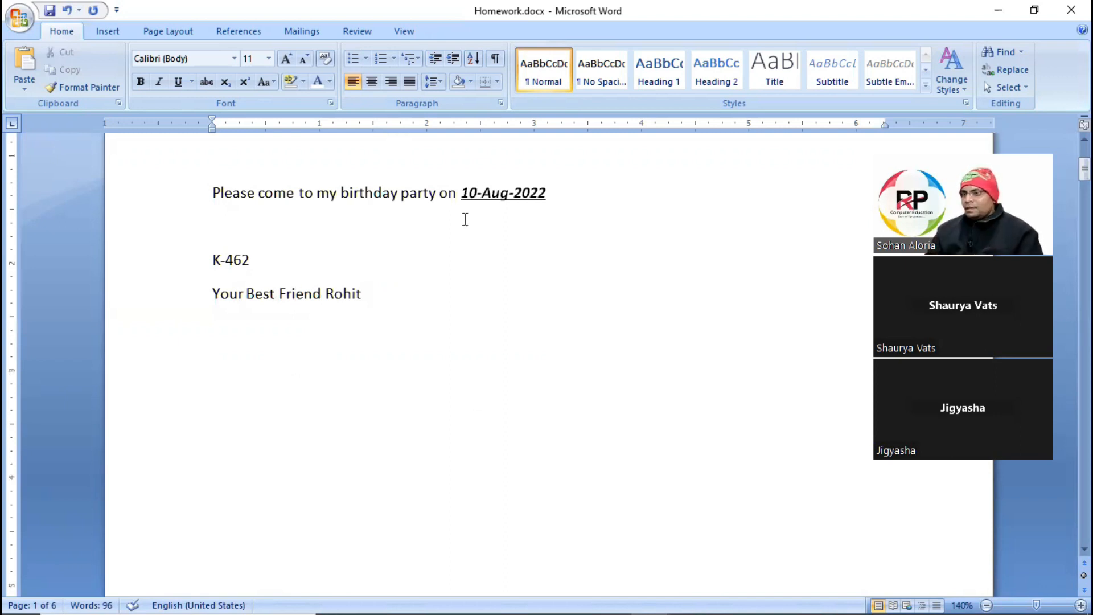
pyautogui.click(237, 30)
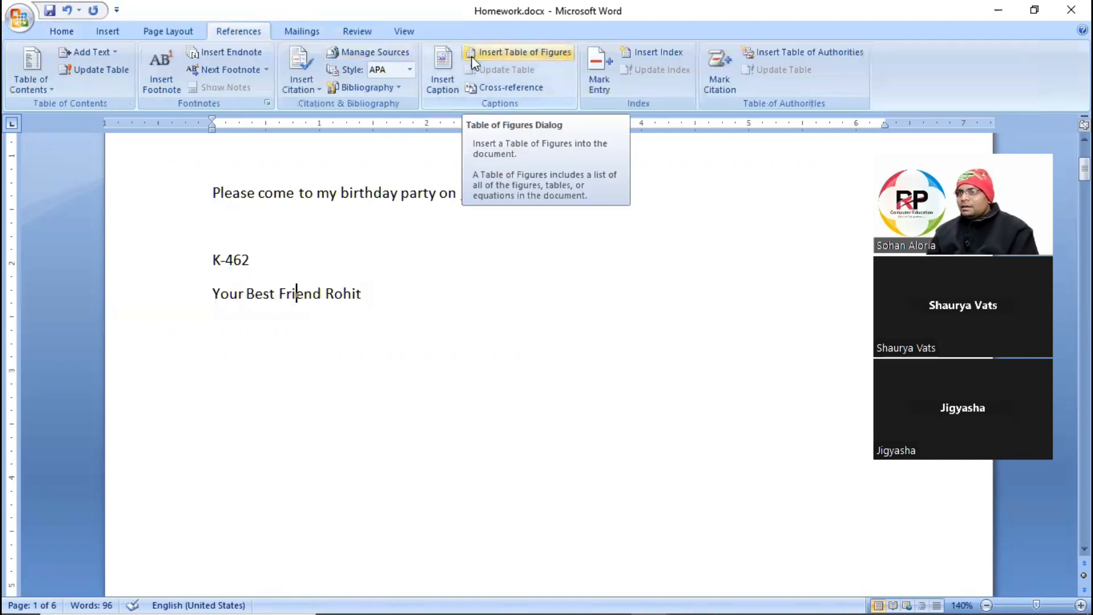
pyautogui.click(303, 33)
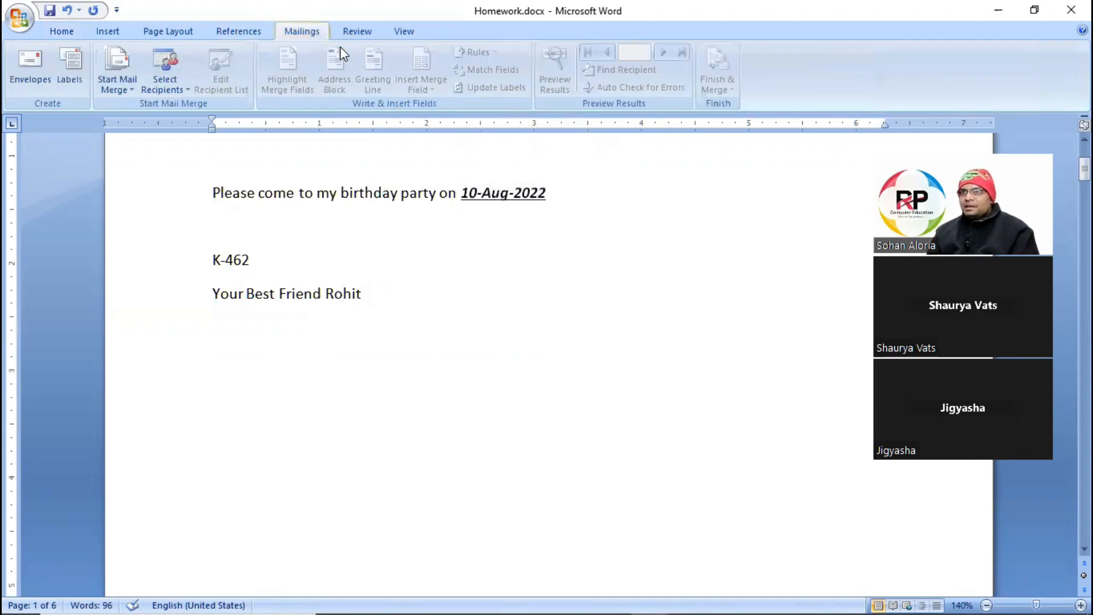